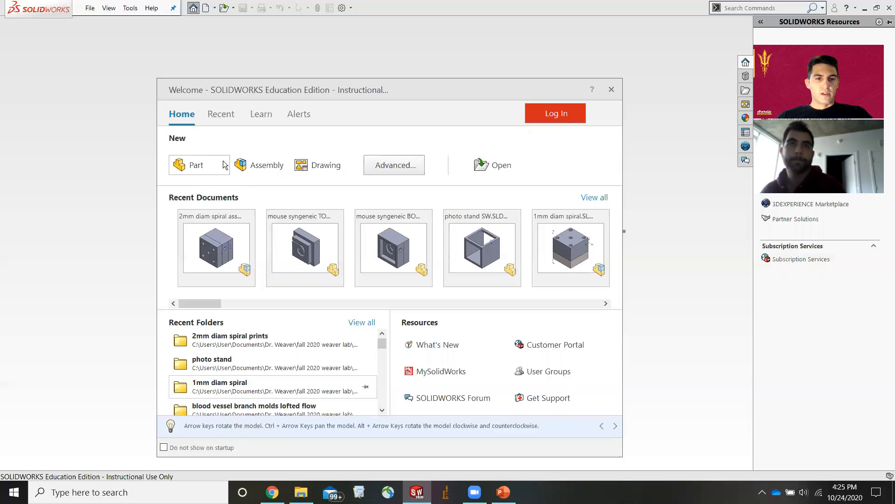
# Create a new part document from the welcome dialog.
pyautogui.click(201, 166)
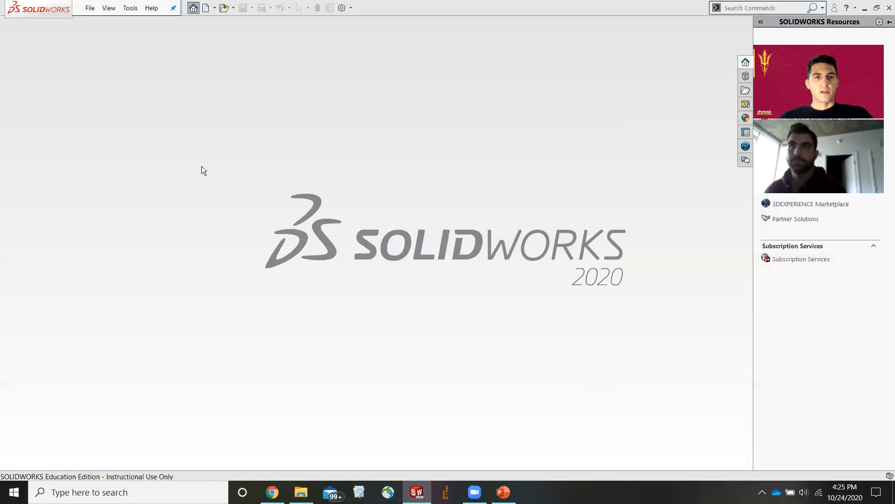
pyautogui.click(474, 257)
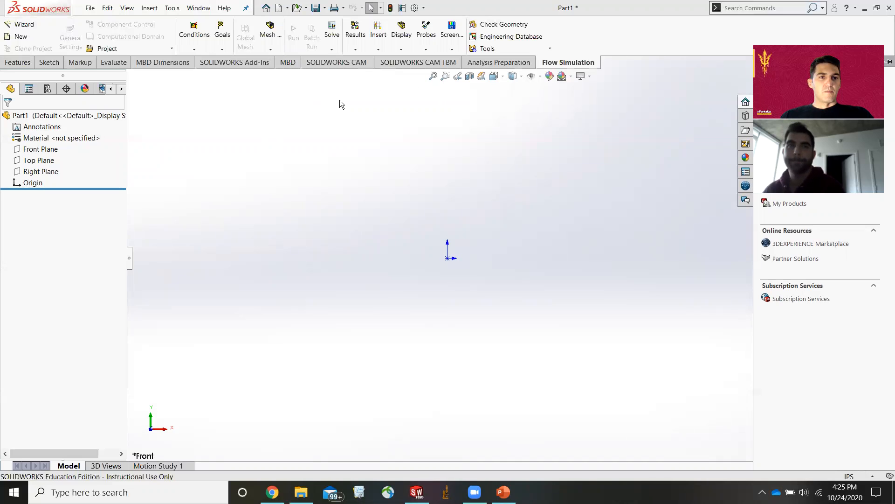
# Examine the command tabs from Features through Flow Simulation to see the available tools.
pyautogui.click(21, 65)
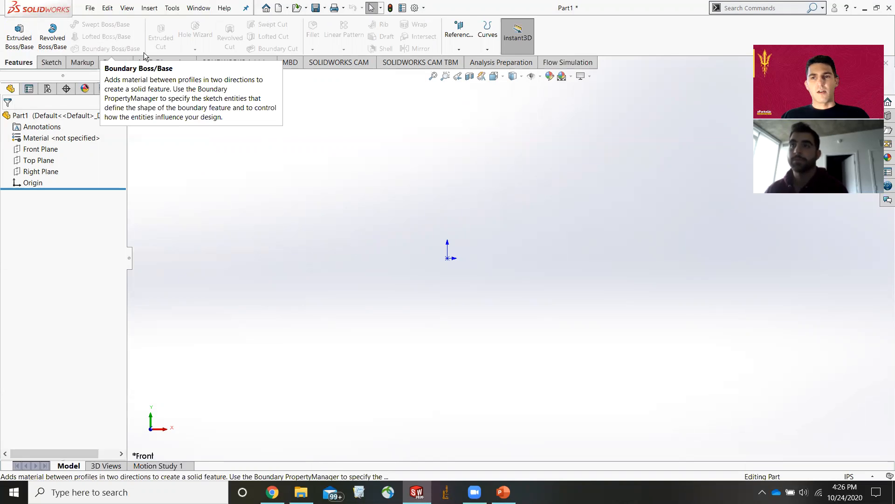
pyautogui.click(49, 63)
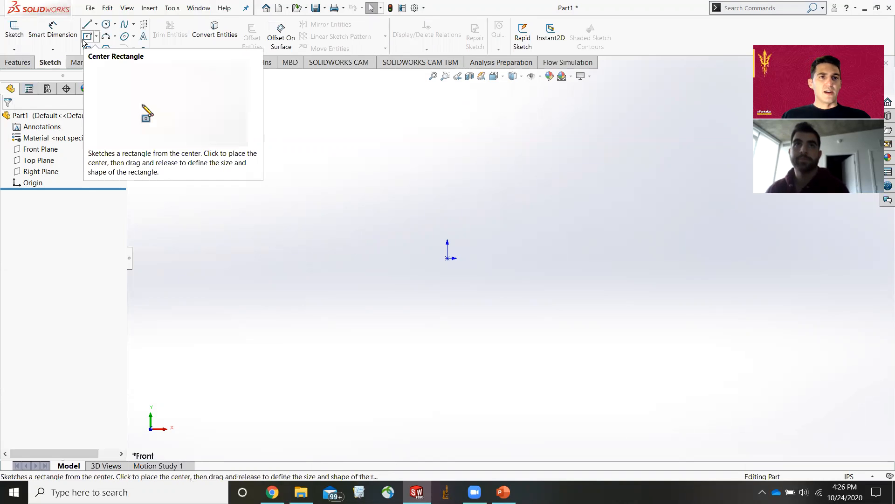
pyautogui.click(78, 64)
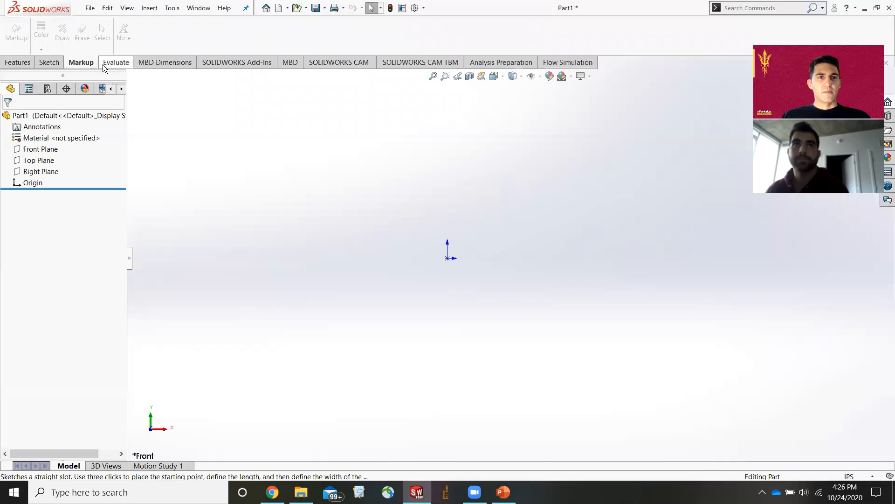
pyautogui.click(127, 64)
pyautogui.click(99, 34)
pyautogui.click(172, 95)
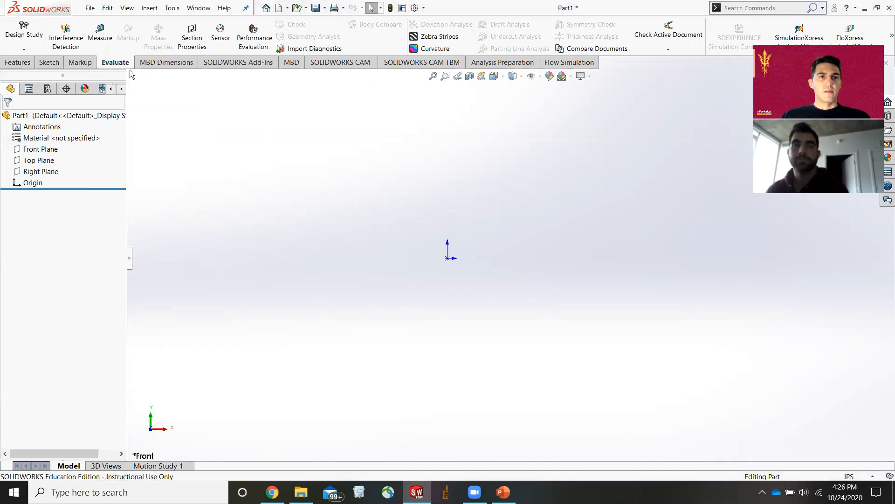
pyautogui.click(166, 62)
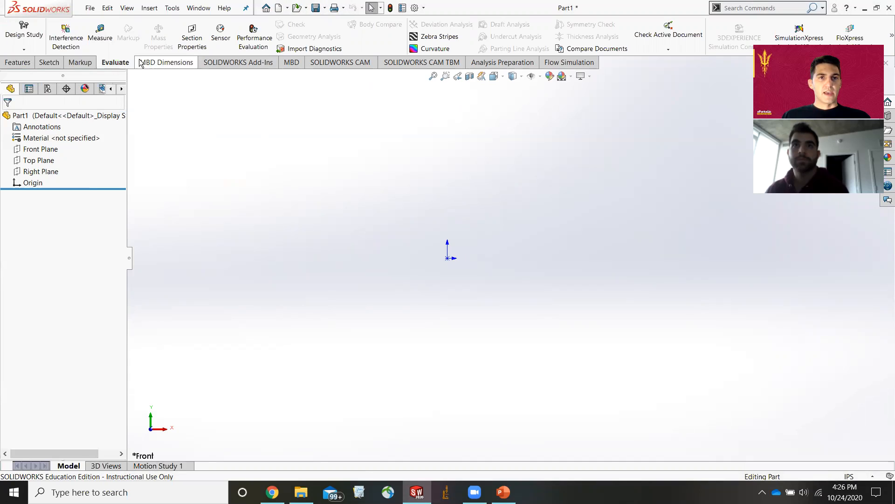
pyautogui.click(235, 62)
pyautogui.click(289, 66)
pyautogui.click(336, 65)
pyautogui.click(411, 65)
pyautogui.click(496, 62)
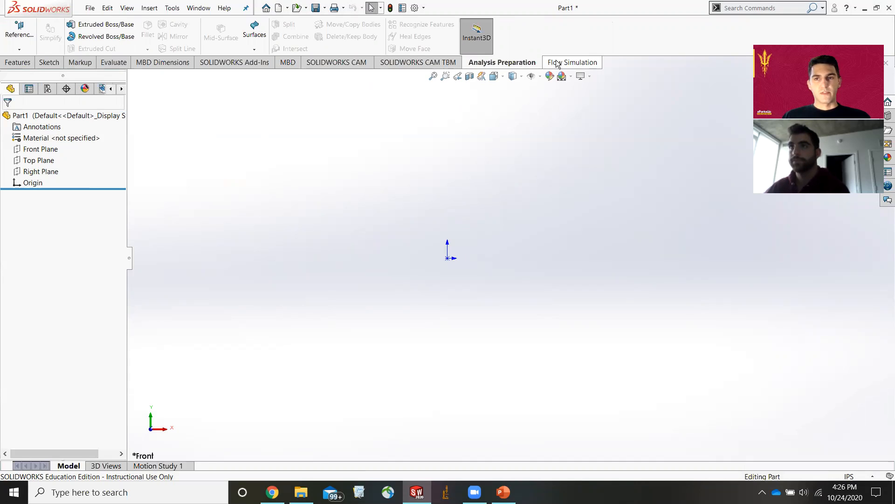
pyautogui.click(558, 64)
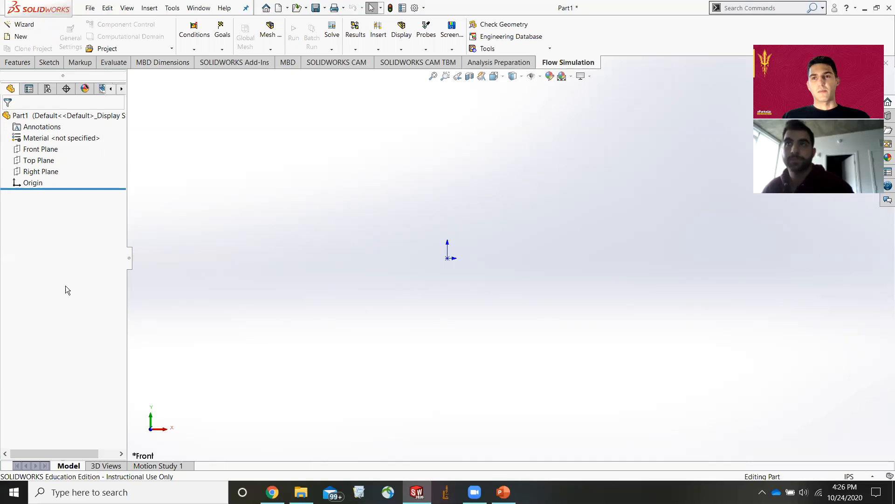
# Start a new sketch on the Front Plane.
pyautogui.click(49, 62)
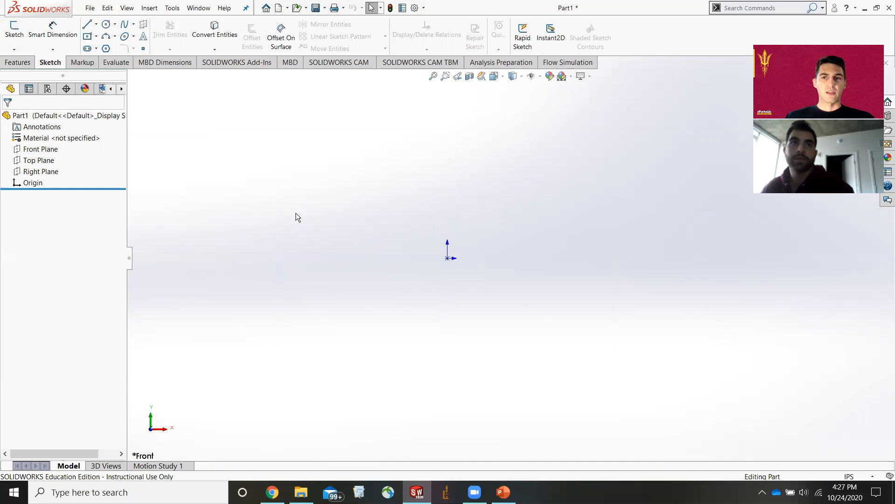
pyautogui.click(50, 154)
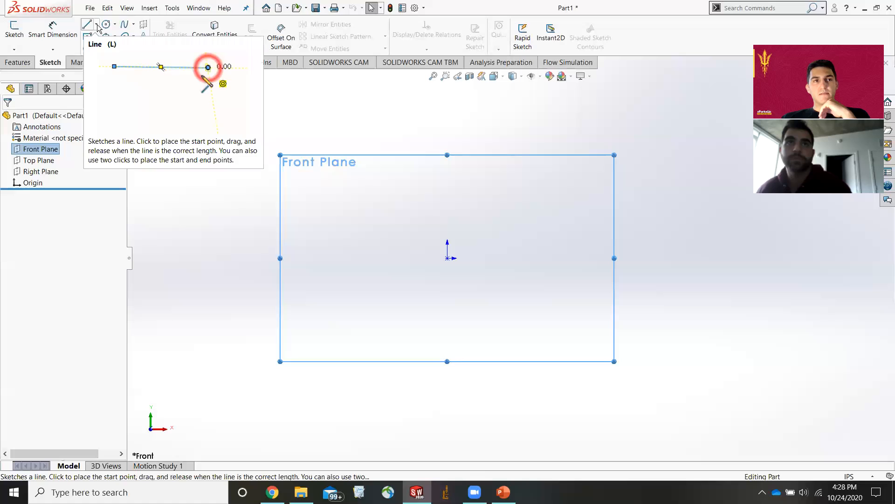
pyautogui.click(15, 35)
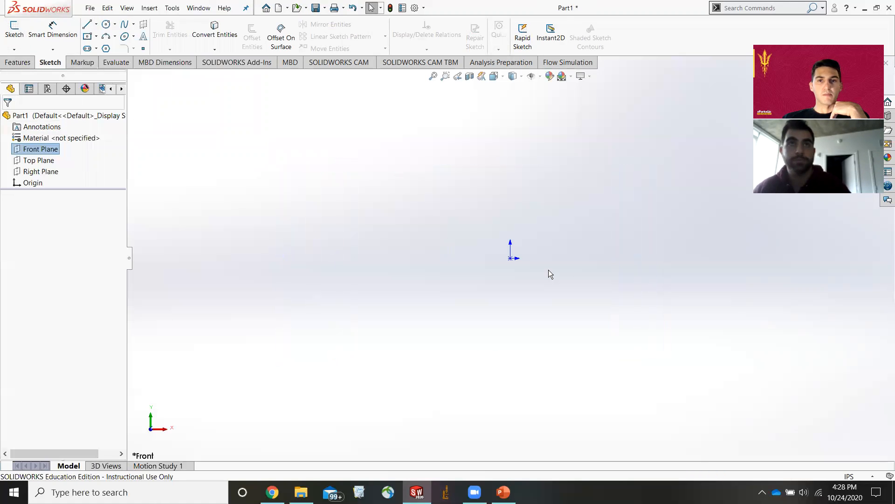
pyautogui.click(14, 31)
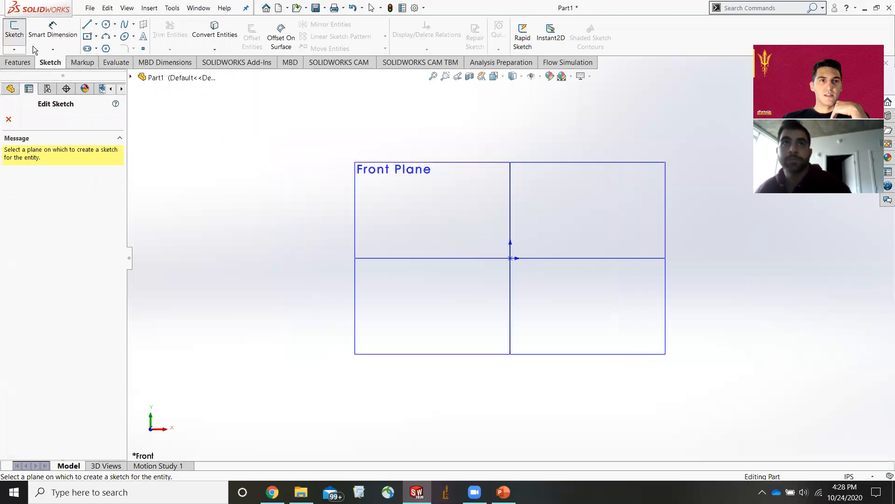
pyautogui.click(473, 166)
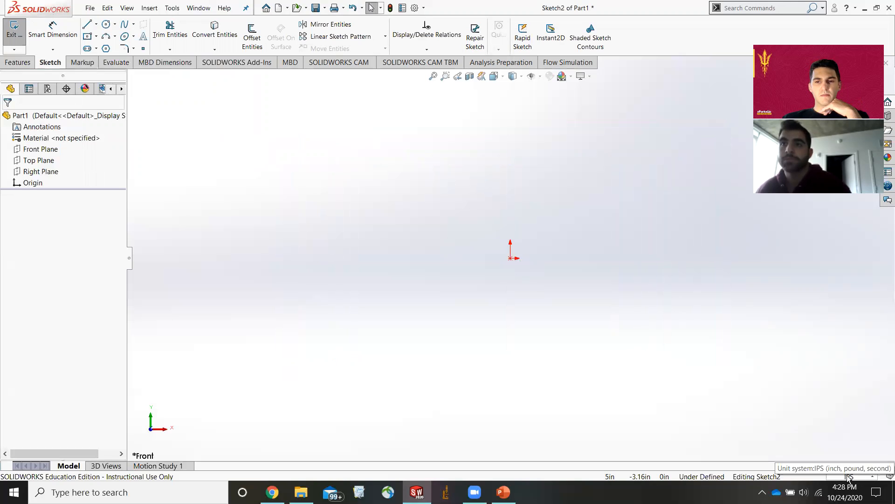
# Switch the unit system to MMGS (millimeter, gram, second).
pyautogui.click(848, 476)
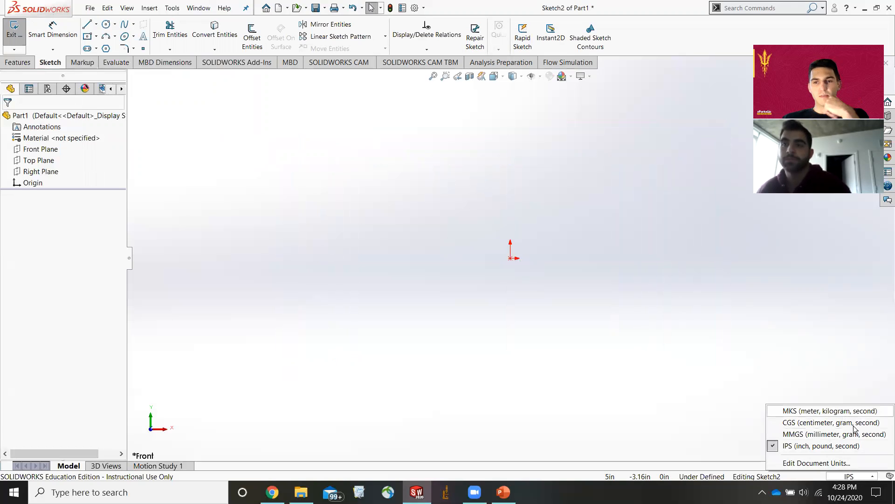
pyautogui.click(819, 434)
pyautogui.click(842, 477)
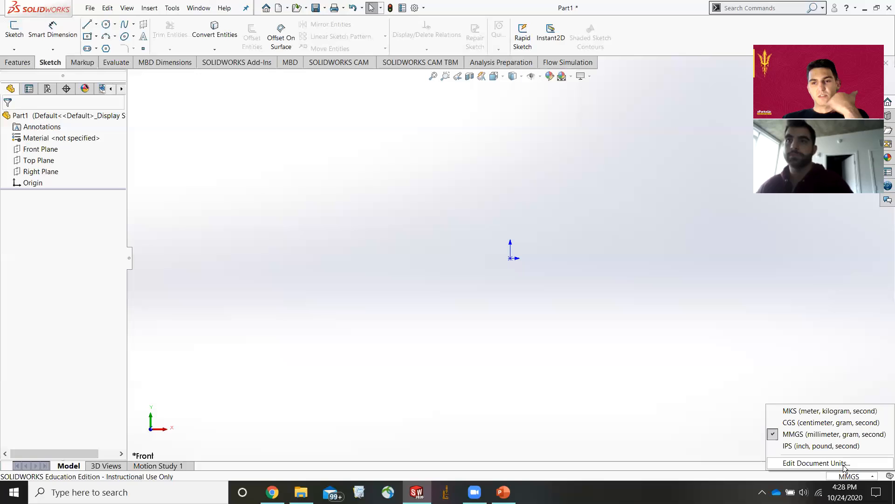
pyautogui.click(681, 285)
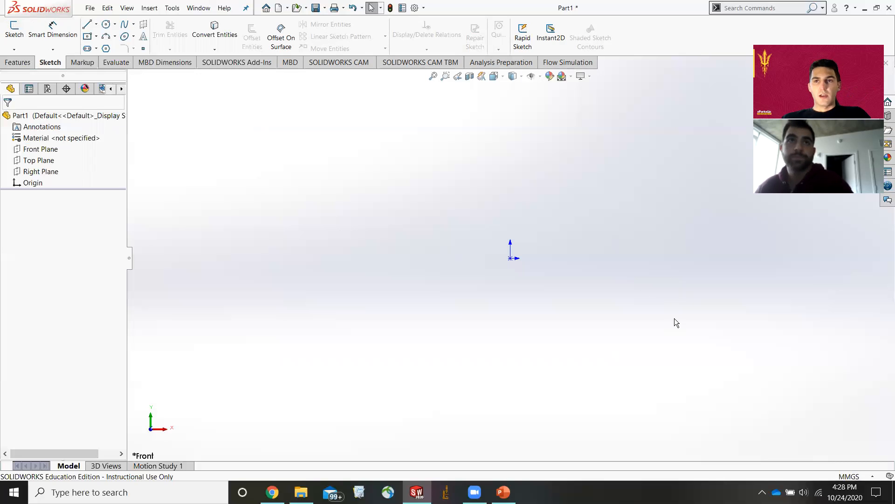
pyautogui.click(97, 24)
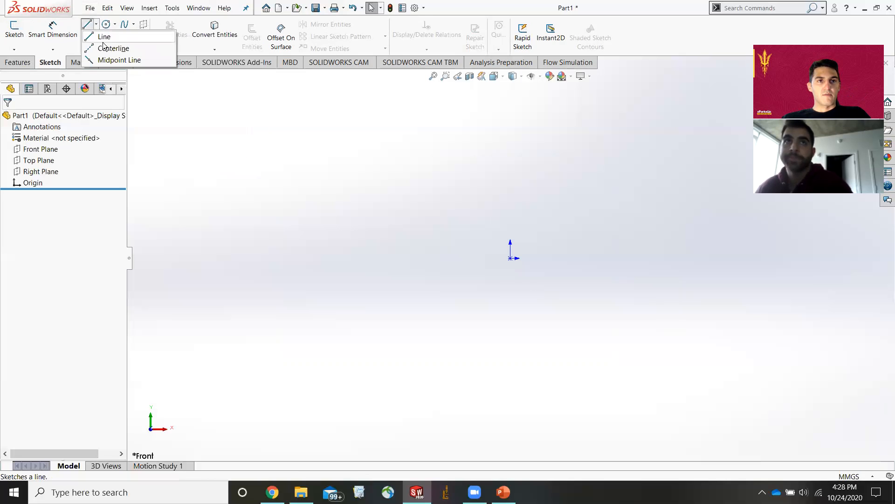
pyautogui.moveTo(121, 27)
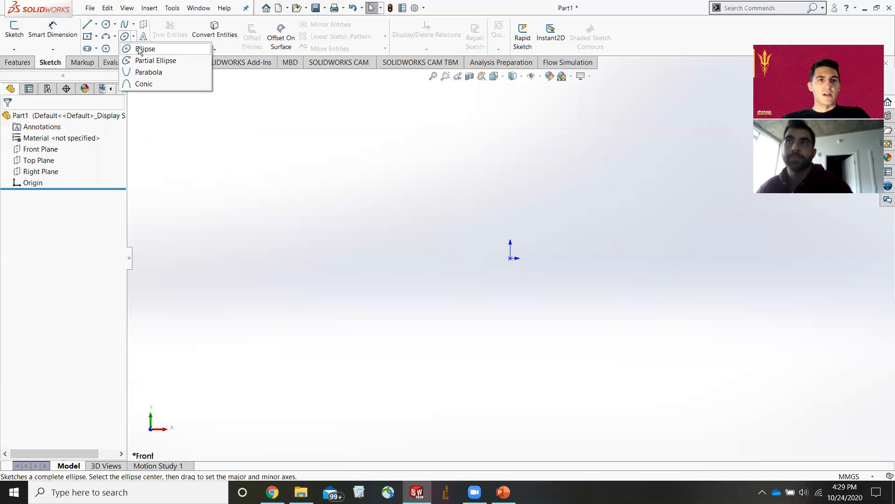
pyautogui.moveTo(84, 51)
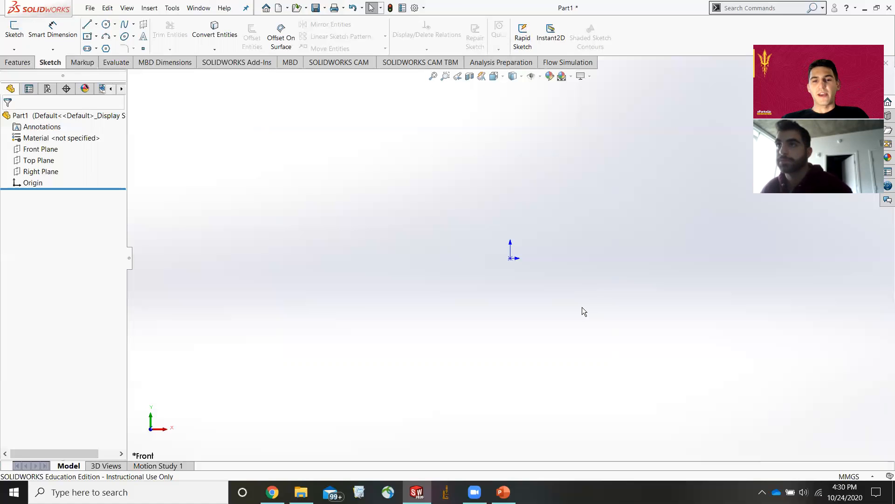
# Switch to PowerPoint and view the Blood vessel branches slide, then return to the part.
pyautogui.click(503, 492)
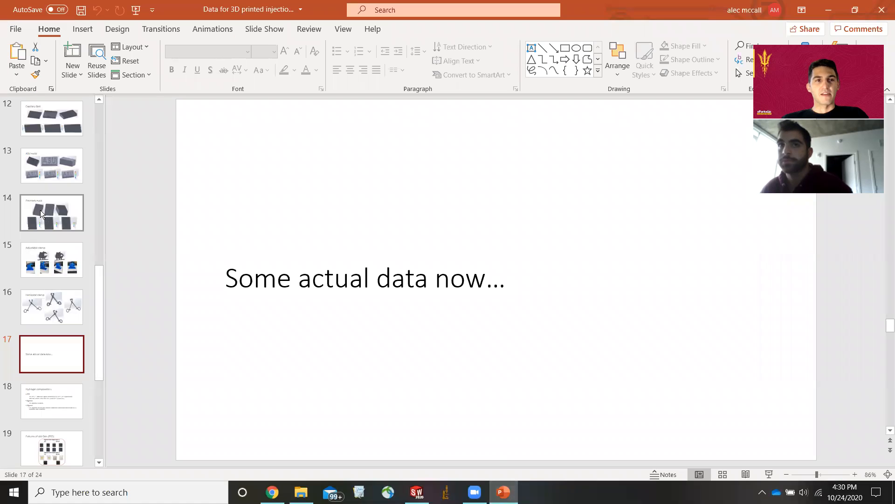
pyautogui.scroll(3, 42, 219)
pyautogui.click(69, 183)
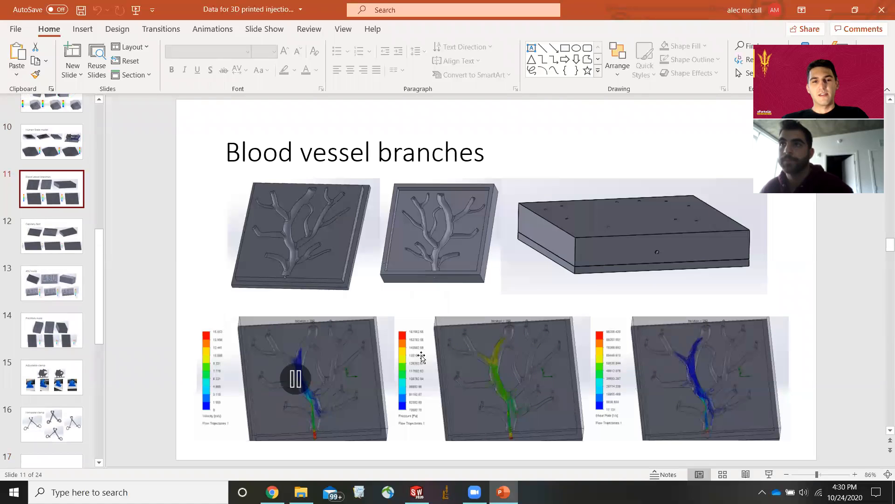
pyautogui.click(827, 10)
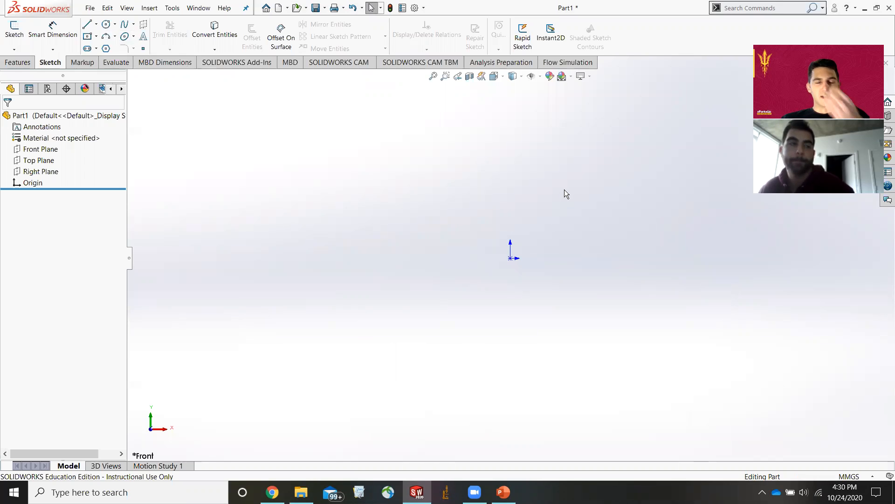
# Sketch a center rectangle on the Front Plane centered on the origin, about 98 mm wide and 74 mm tall.
pyautogui.click(88, 37)
pyautogui.click(481, 184)
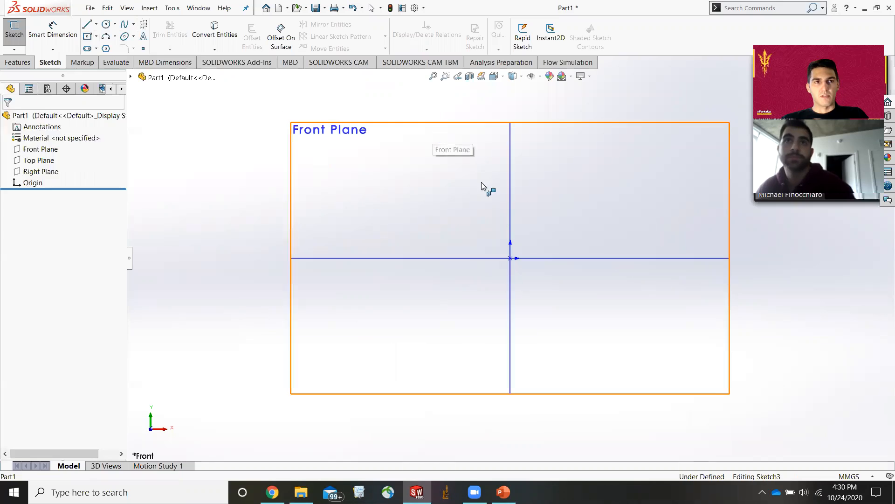
pyautogui.click(510, 258)
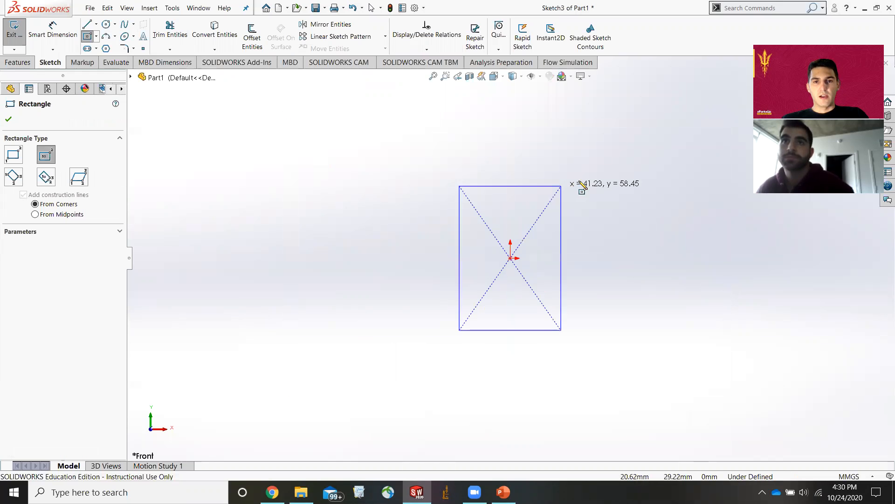
pyautogui.click(622, 167)
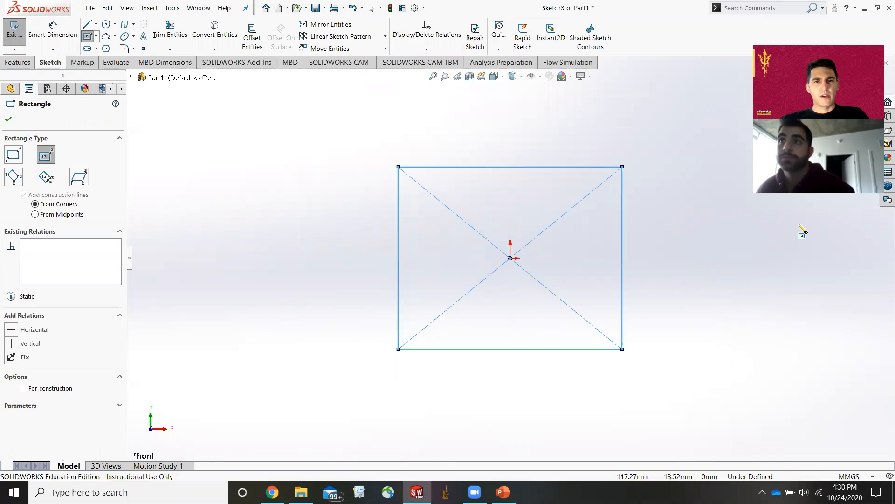
# Dimension the rectangle's left edge height to 80 mm with Smart Dimension.
pyautogui.click(53, 31)
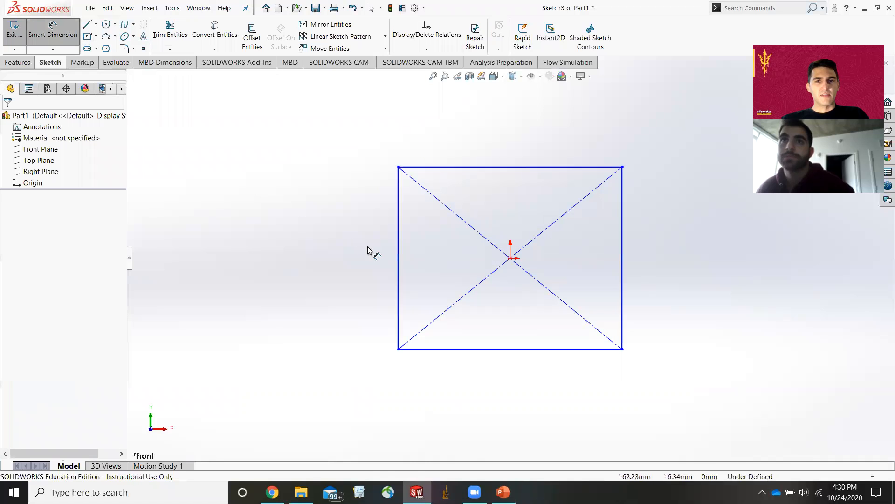
pyautogui.click(398, 260)
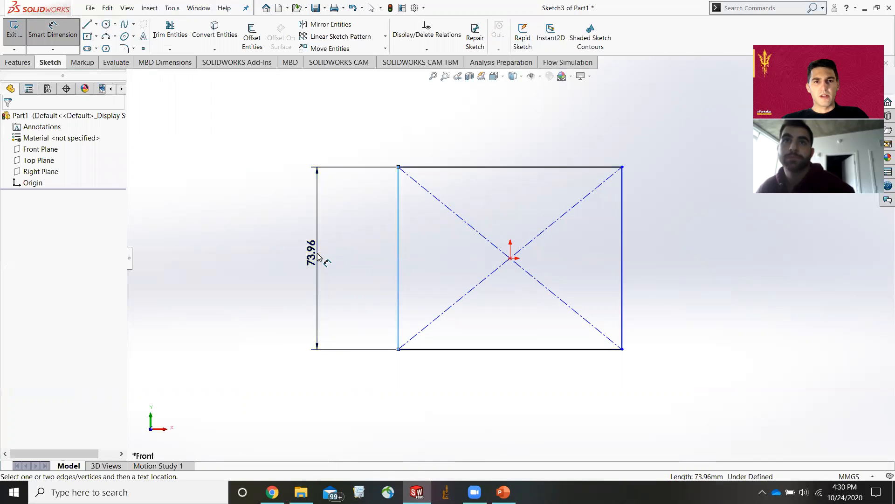
pyautogui.click(318, 256)
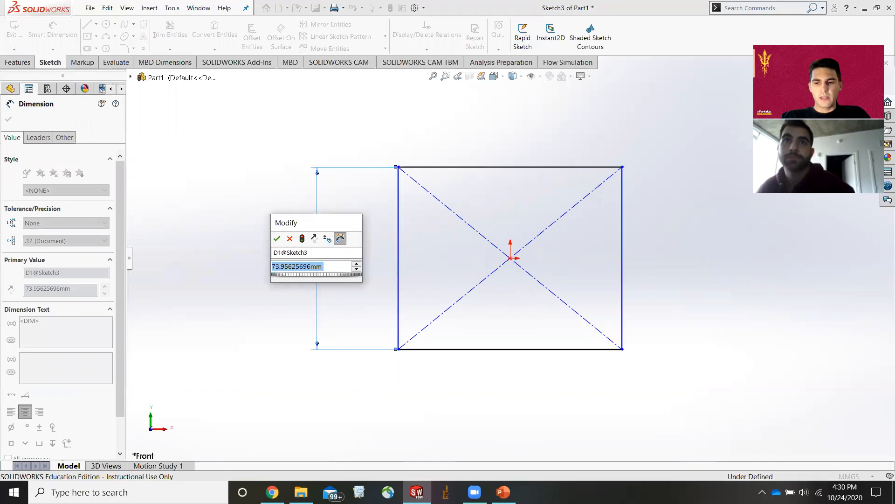
pyautogui.write('80')
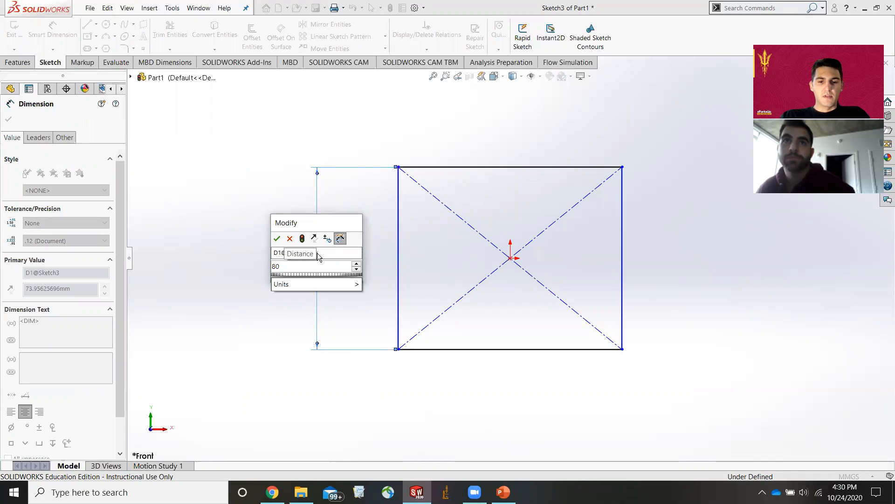
pyautogui.press('Return')
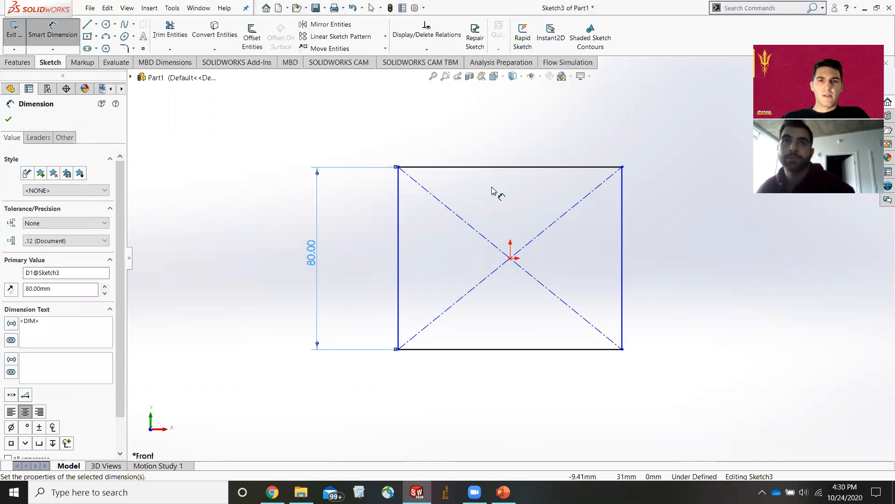
# Dimension the rectangle's top edge width to 100 mm.
pyautogui.click(510, 167)
pyautogui.click(495, 124)
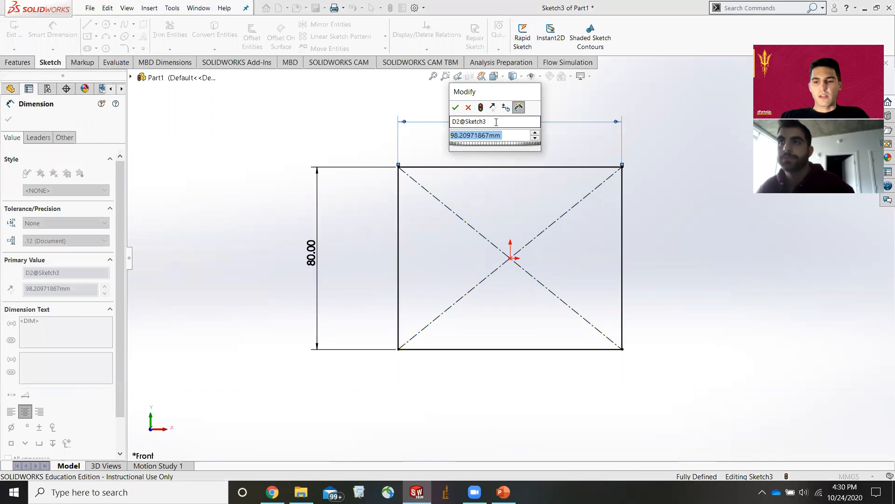
pyautogui.write('100mm')
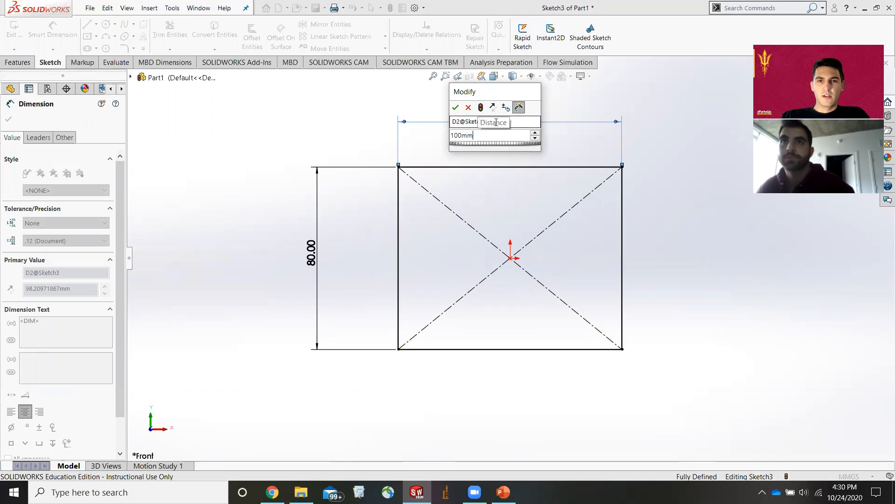
pyautogui.press('Return')
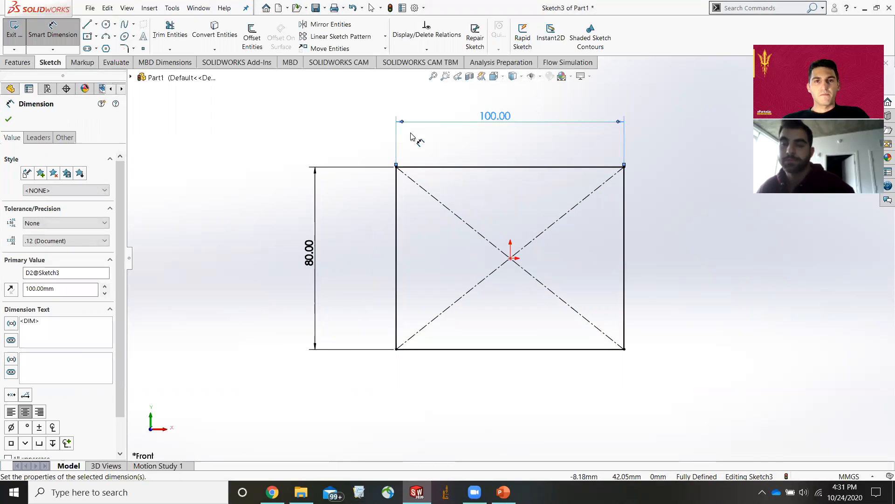
pyautogui.click(55, 32)
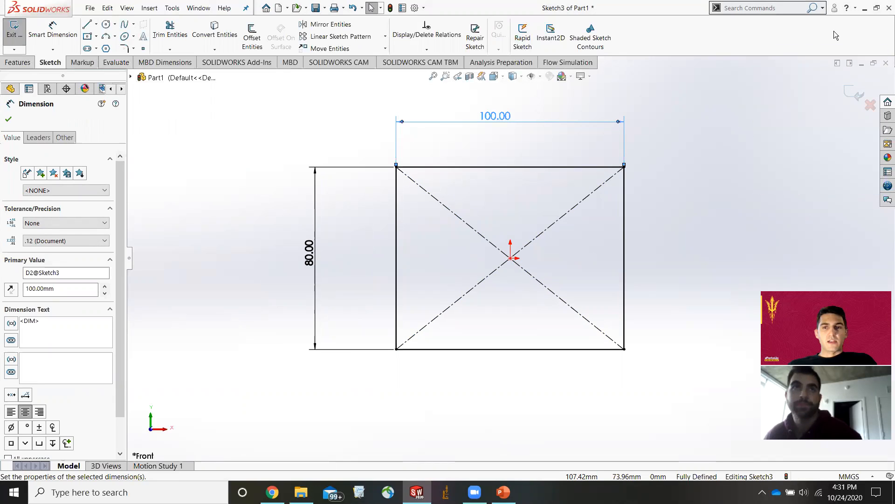
# Extrude the rectangle sketch as a boss with a blind depth of 50 mm.
pyautogui.click(18, 62)
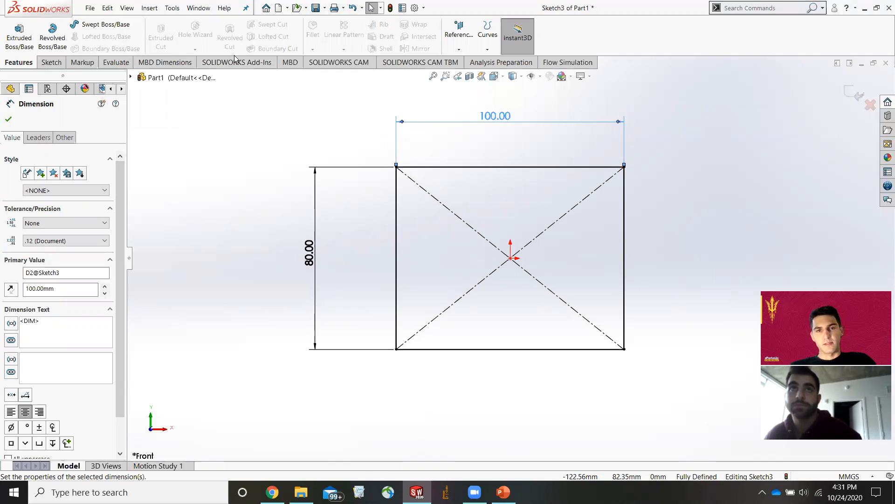
pyautogui.click(19, 35)
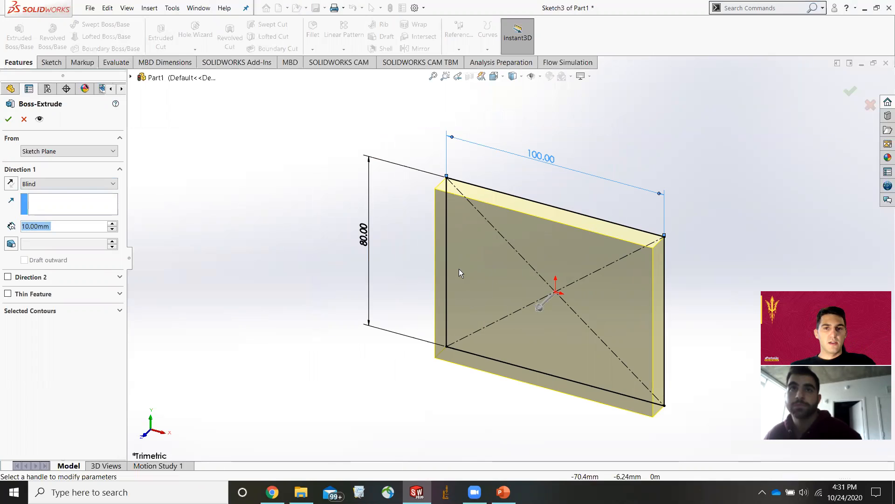
pyautogui.moveTo(540, 312)
pyautogui.mouseDown()
pyautogui.moveTo(507, 369)
pyautogui.moveTo(502, 340)
pyautogui.moveTo(494, 344)
pyautogui.moveTo(503, 349)
pyautogui.moveTo(515, 322)
pyautogui.mouseUp()
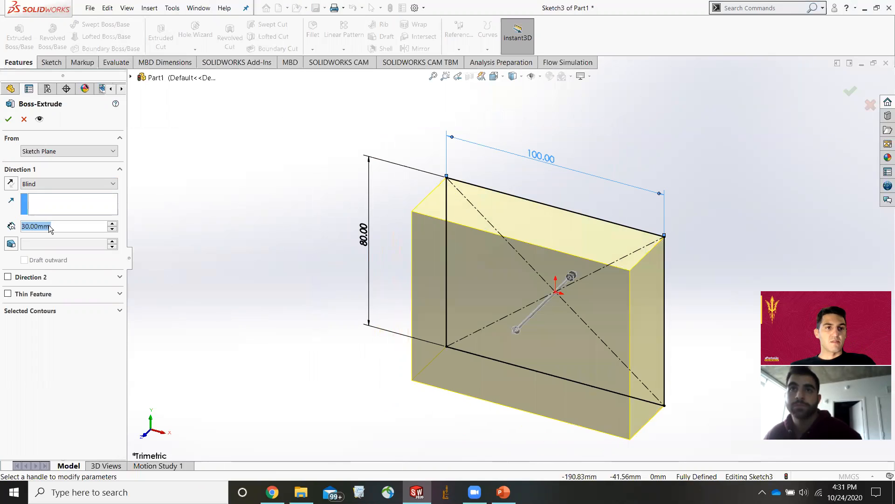
pyautogui.click(30, 226)
pyautogui.rightClick(30, 227)
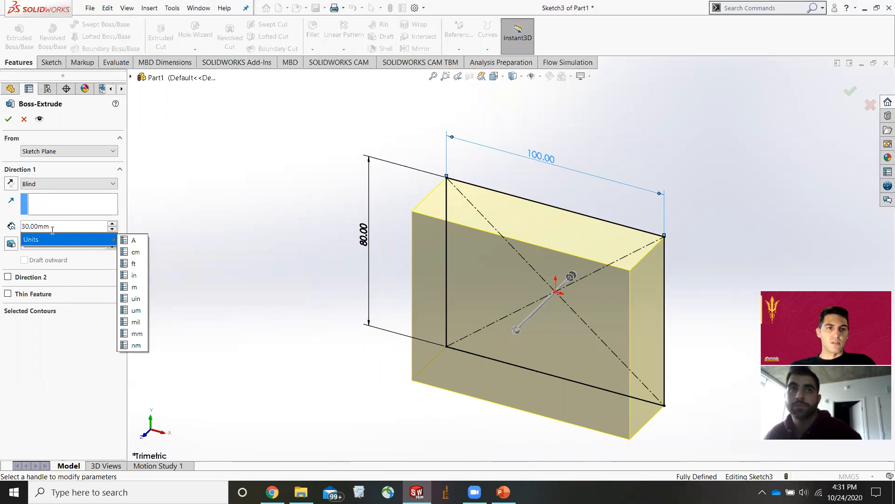
pyautogui.press('BackSpace')
pyautogui.press('BackSpace')
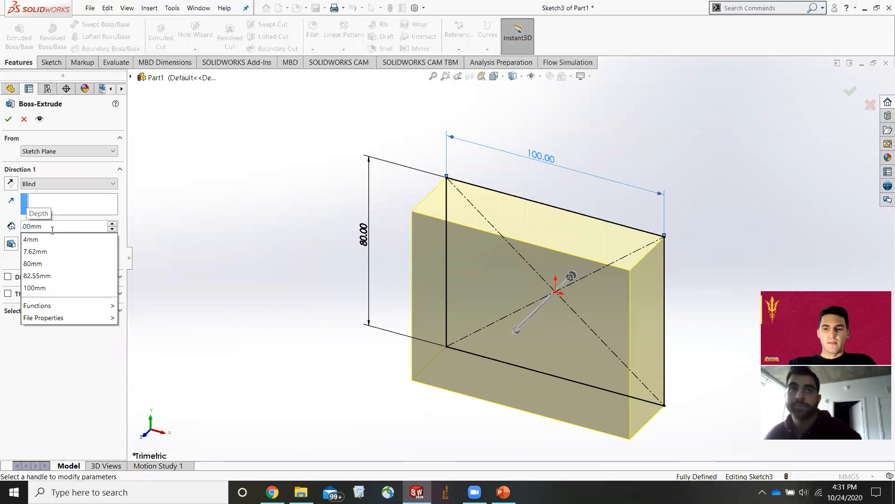
pyautogui.write('50')
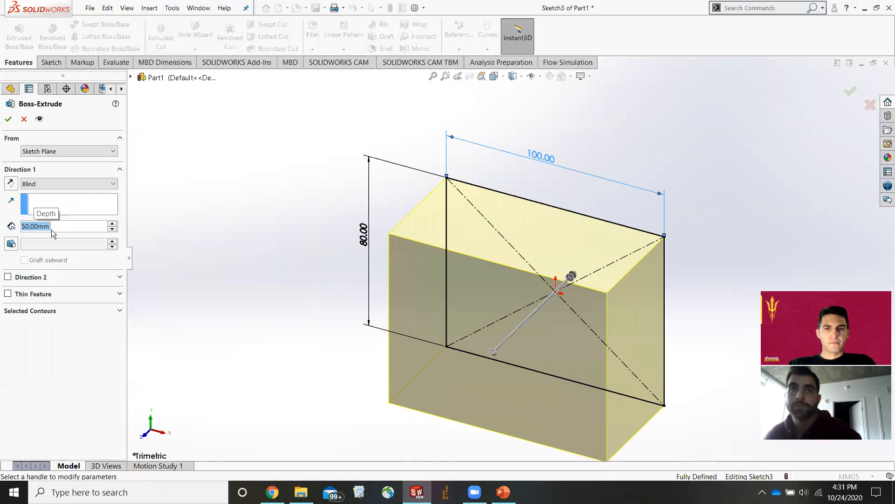
pyautogui.click(8, 118)
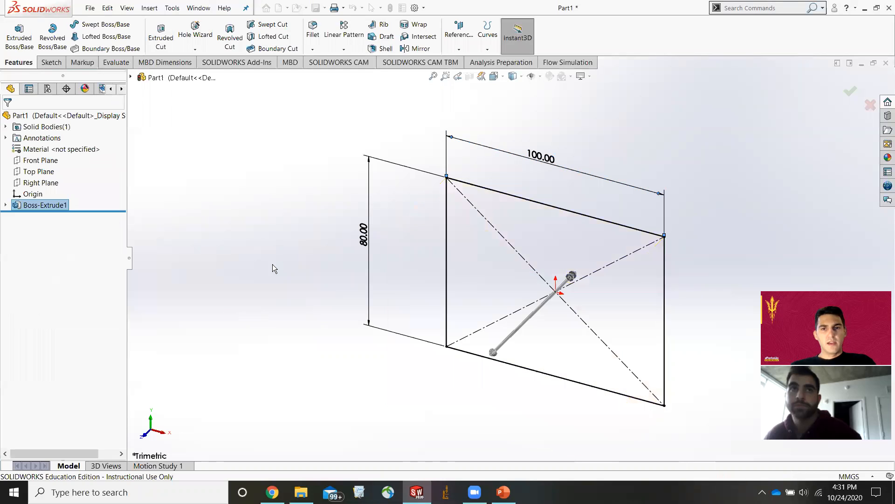
# Orbit and zoom to an edge, open the Fillet command and look through the fillet types, keeping constant size.
pyautogui.moveTo(563, 306); pyautogui.dragTo(539, 149, button='middle')
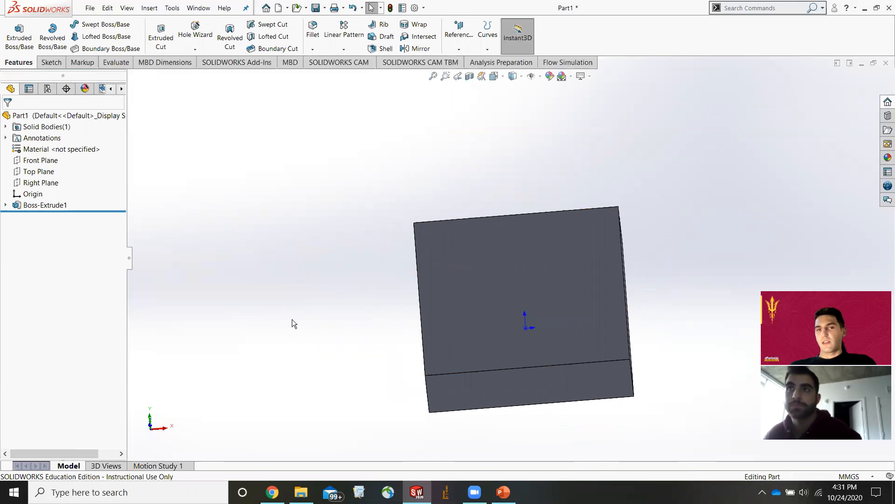
pyautogui.moveTo(330, 319)
pyautogui.mouseDown(button='middle')
pyautogui.moveTo(314, 286)
pyautogui.moveTo(306, 322)
pyautogui.moveTo(334, 304)
pyautogui.mouseUp(button='middle')
pyautogui.scroll(-5, 474, 331)
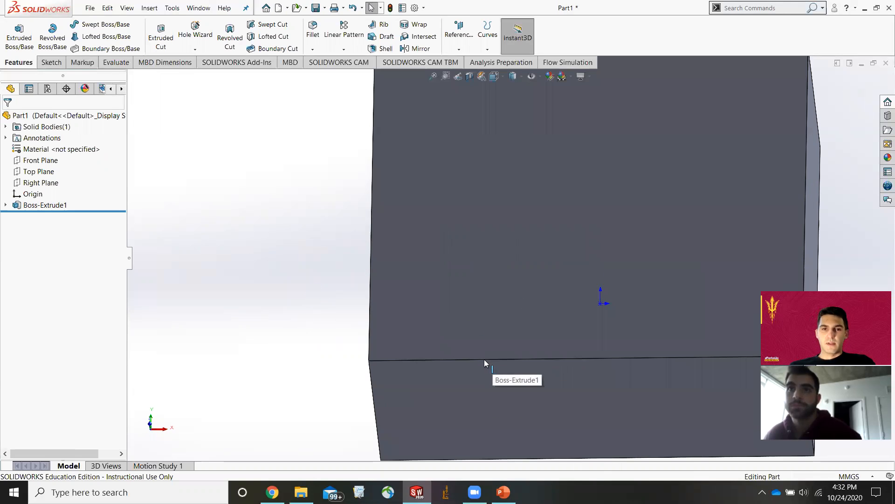
pyautogui.click(484, 359)
pyautogui.click(325, 163)
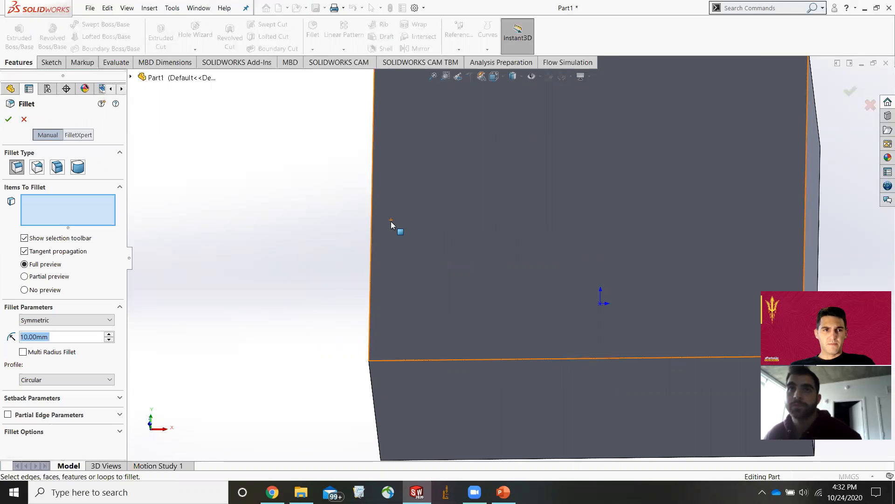
pyautogui.click(38, 167)
pyautogui.click(58, 167)
pyautogui.click(78, 167)
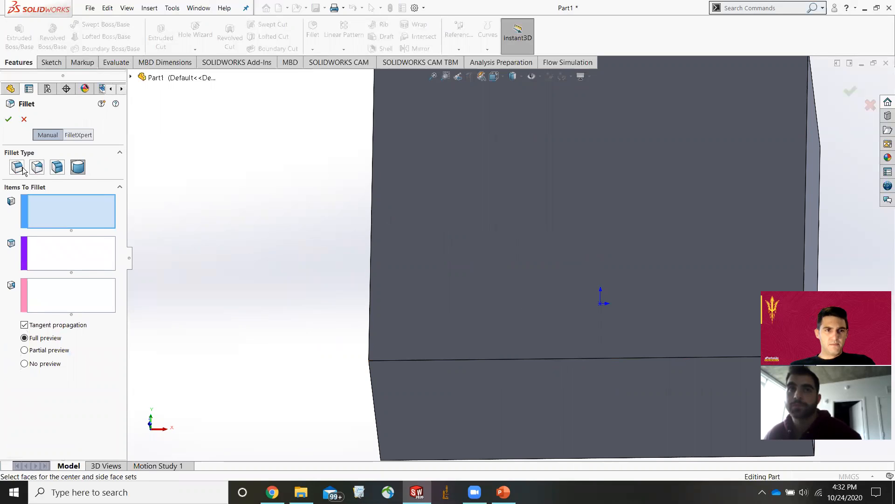
pyautogui.click(22, 169)
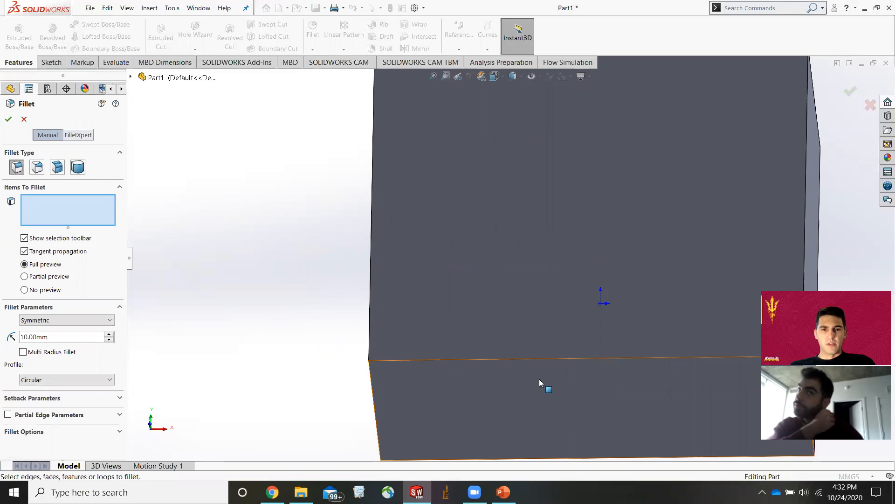
# Fillet the four edges around the block's flat end face with a 5 mm radius.
pyautogui.click(534, 360)
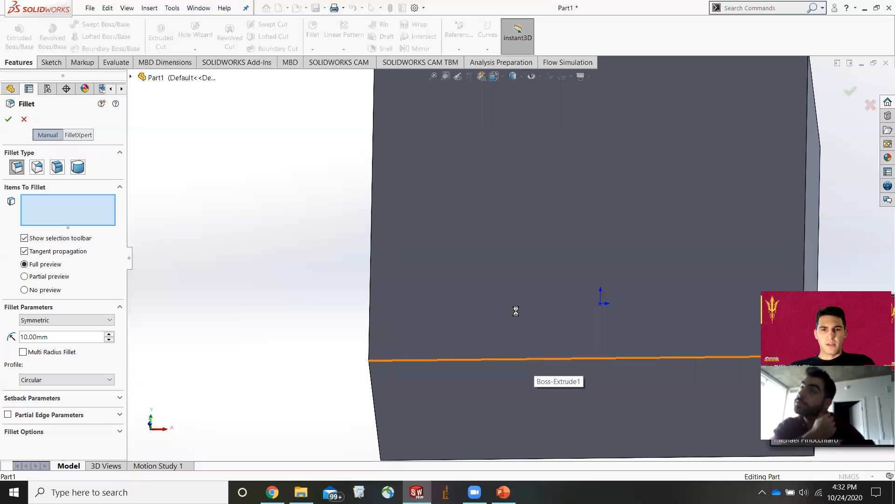
pyautogui.click(372, 230)
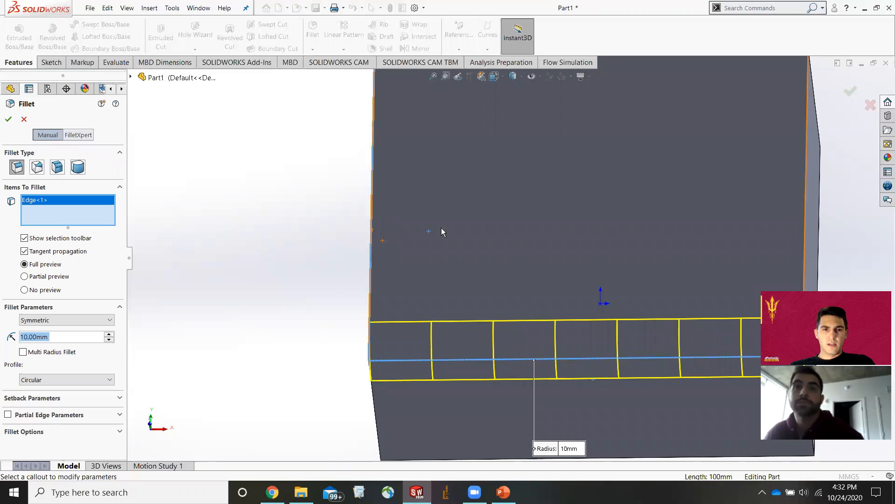
pyautogui.click(805, 181)
pyautogui.scroll(3, 742, 189)
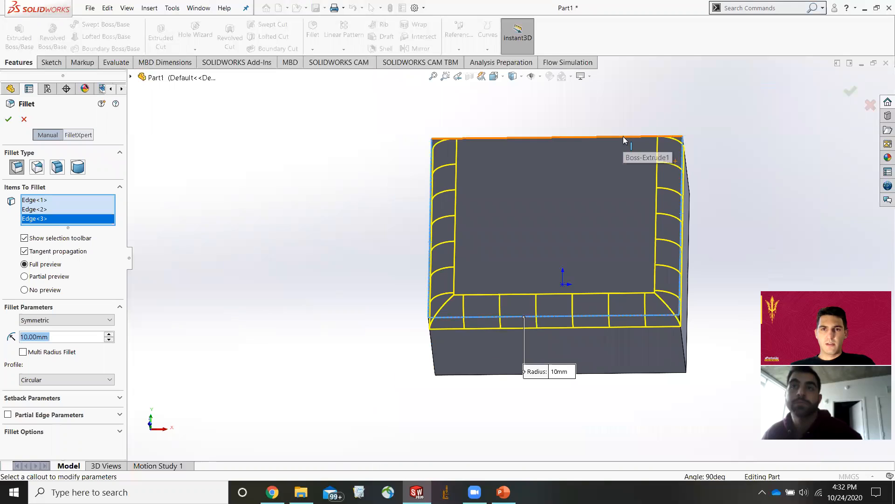
pyautogui.click(624, 136)
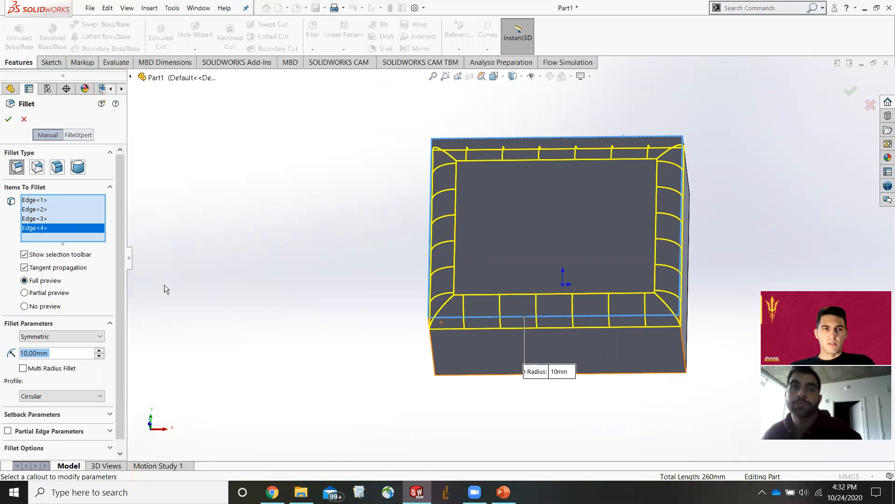
pyautogui.click(27, 355)
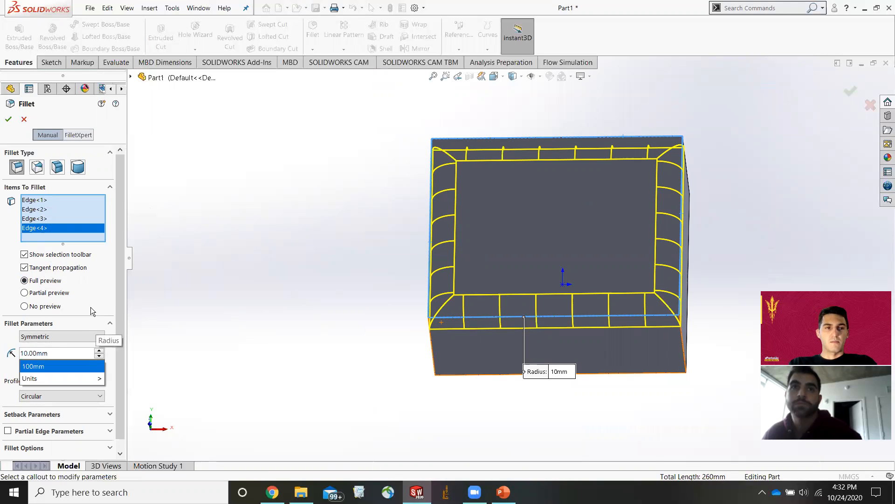
pyautogui.press('BackSpace')
pyautogui.press('BackSpace')
pyautogui.write('5')
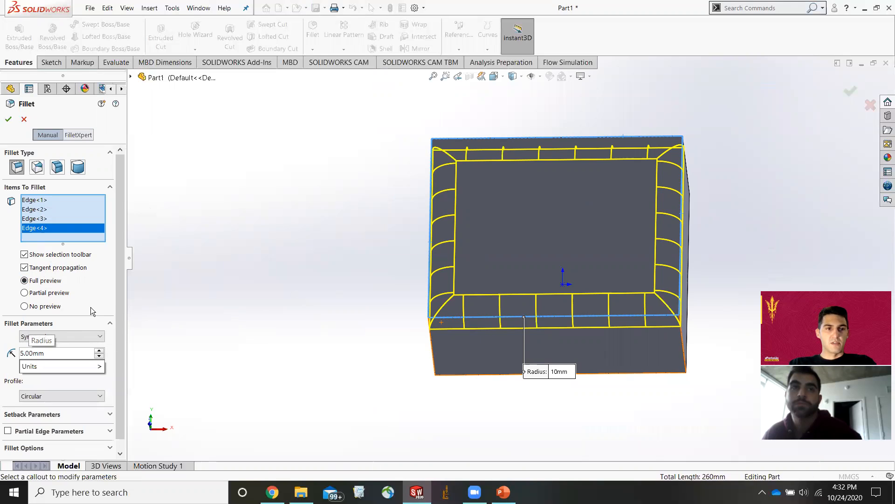
pyautogui.press('Return')
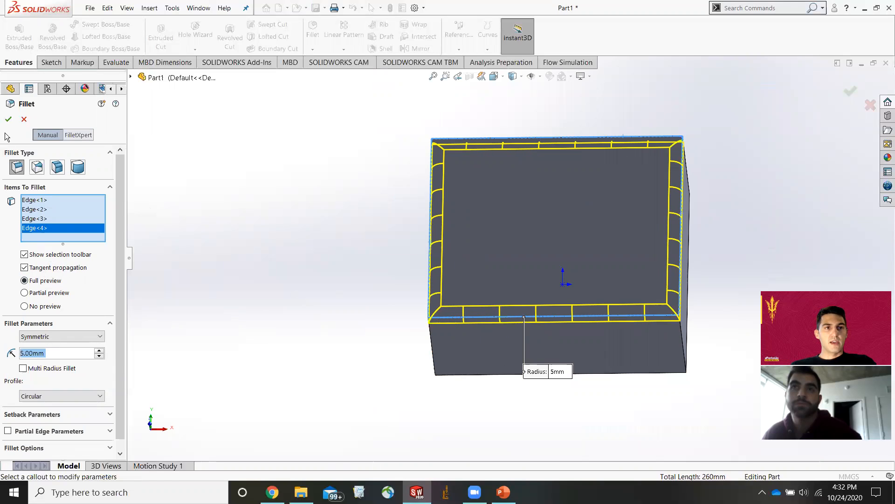
pyautogui.click(9, 119)
# Orbit and zoom around the block to inspect the fillets.
pyautogui.moveTo(385, 266); pyautogui.dragTo(392, 194, button='middle')
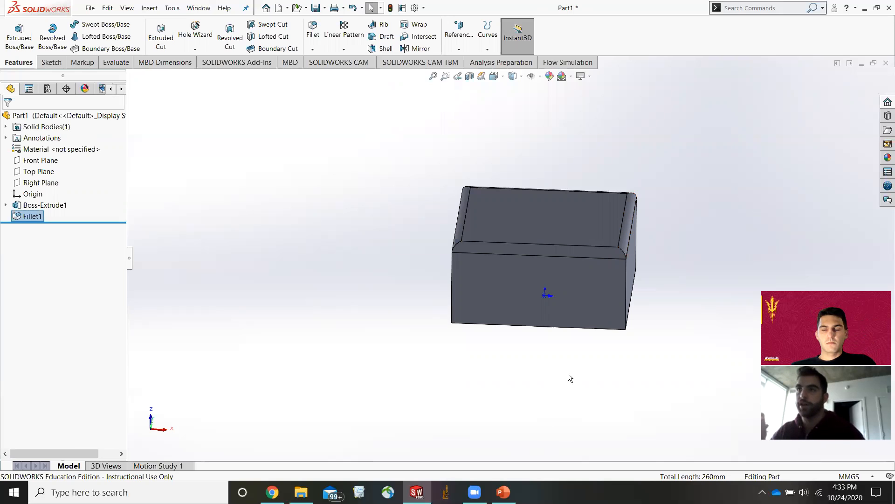
pyautogui.click(546, 220)
pyautogui.click(603, 377)
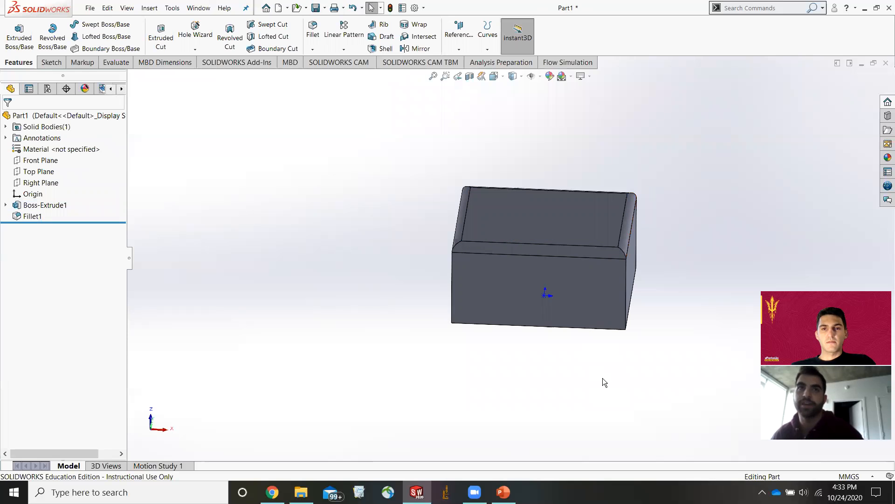
pyautogui.moveTo(594, 363); pyautogui.dragTo(594, 338, button='middle')
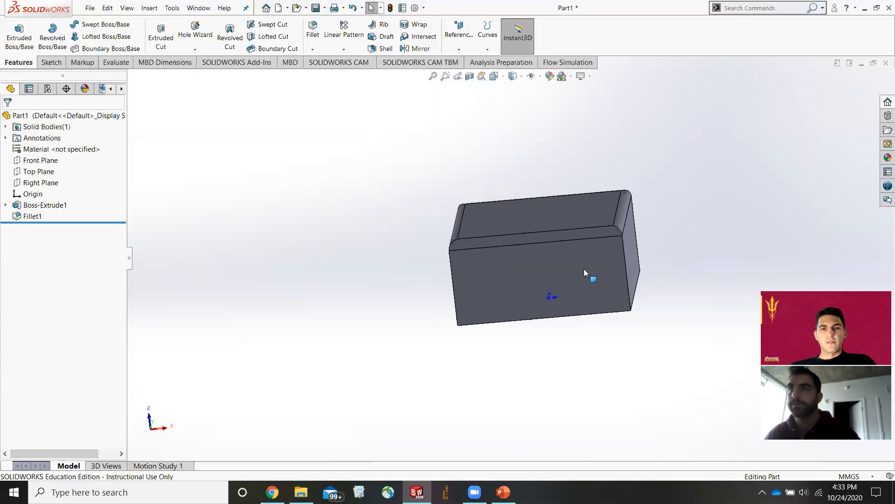
pyautogui.scroll(-3, 584, 268)
pyautogui.scroll(1, 565, 233)
pyautogui.moveTo(565, 232); pyautogui.dragTo(571, 256, button='middle')
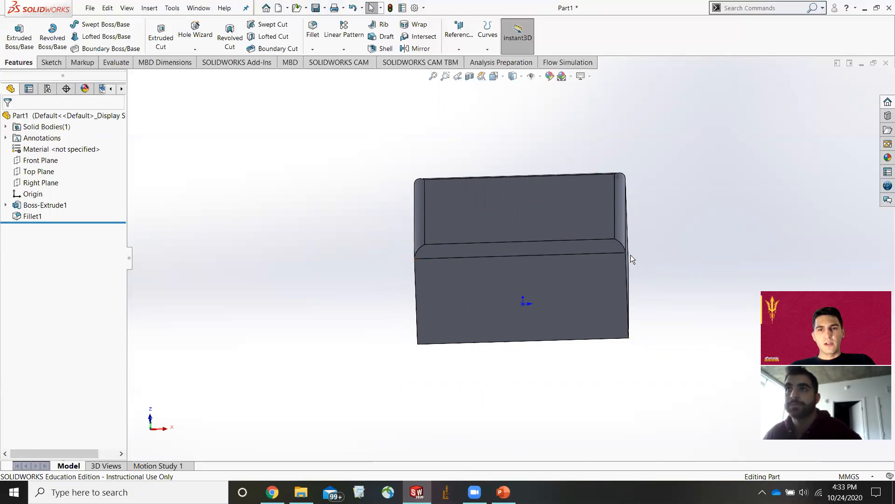
# Orbit to the block's opposite flat face, start a Shell, and pick that face as the face to remove.
pyautogui.moveTo(646, 276); pyautogui.dragTo(561, 224, button='middle')
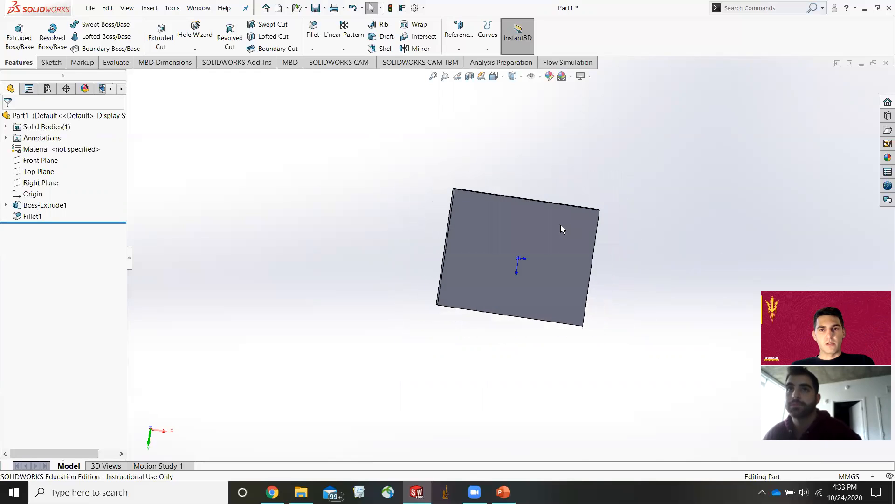
pyautogui.click(560, 225)
pyautogui.click(655, 226)
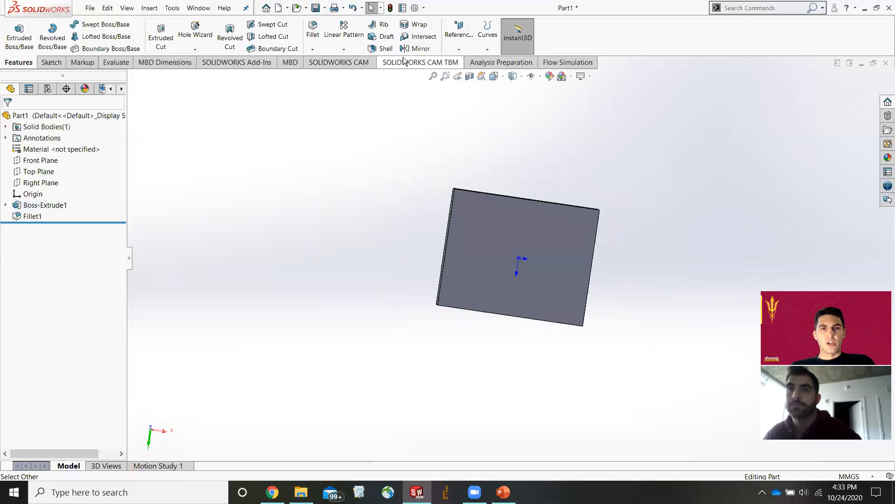
pyautogui.click(382, 48)
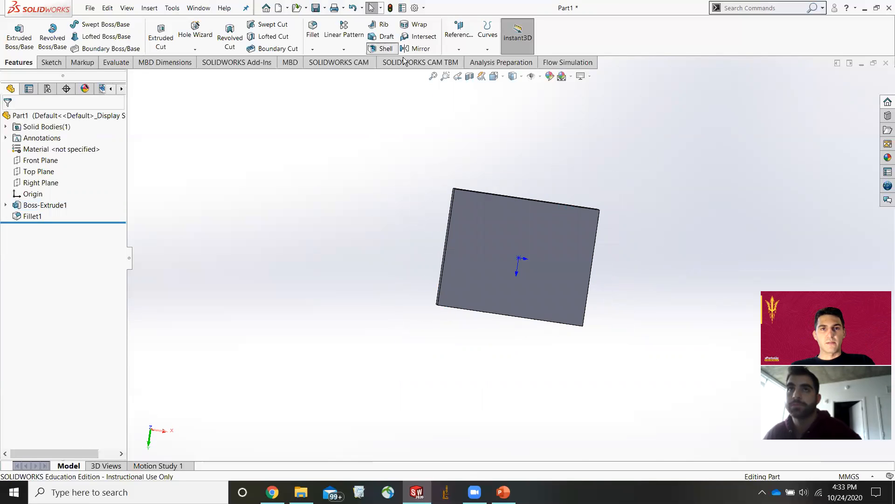
pyautogui.click(532, 252)
pyautogui.moveTo(625, 347); pyautogui.dragTo(617, 184, button='middle')
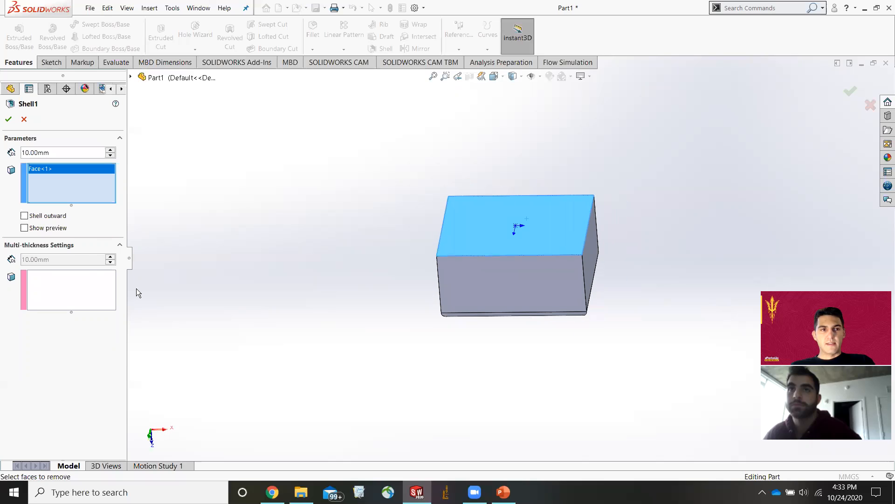
# Turn on the shell preview and set the shell thickness to 2 mm.
pyautogui.click(24, 228)
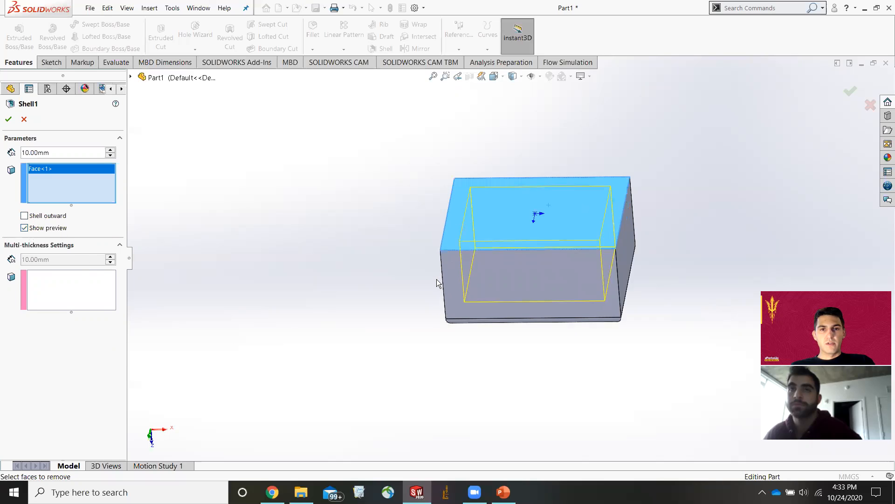
pyautogui.scroll(-3, 439, 279)
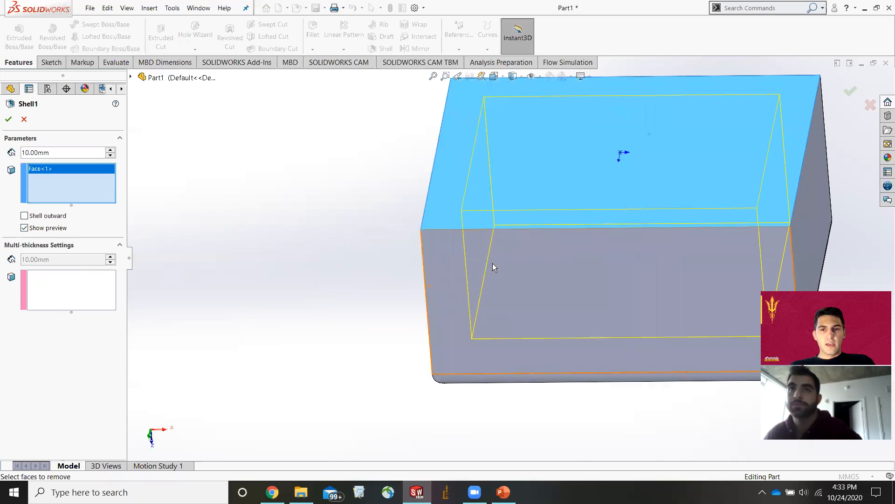
pyautogui.click(31, 154)
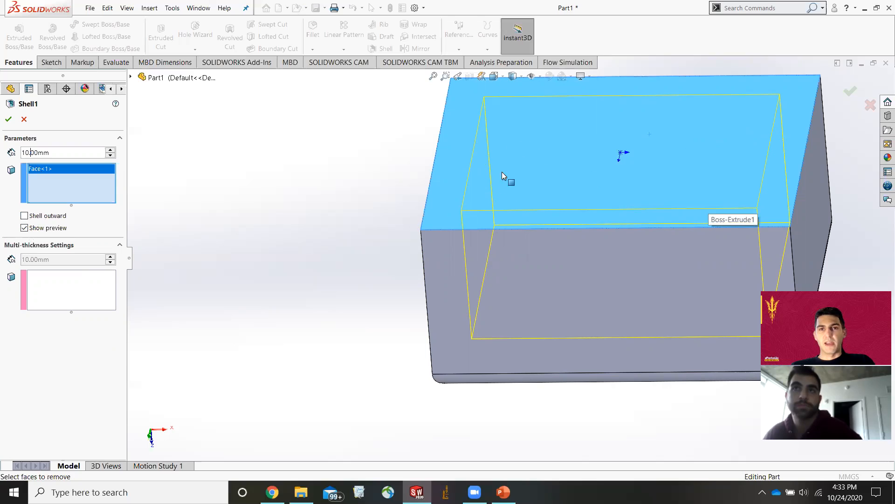
pyautogui.click(27, 154)
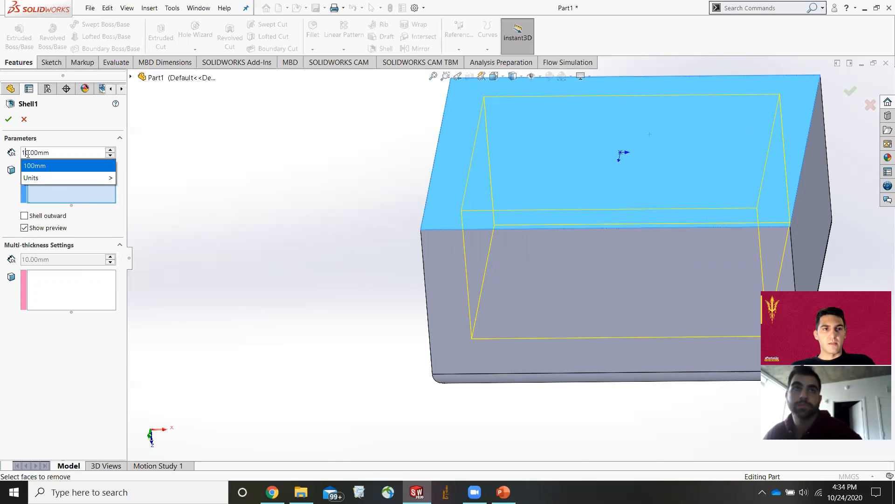
pyautogui.press('Delete')
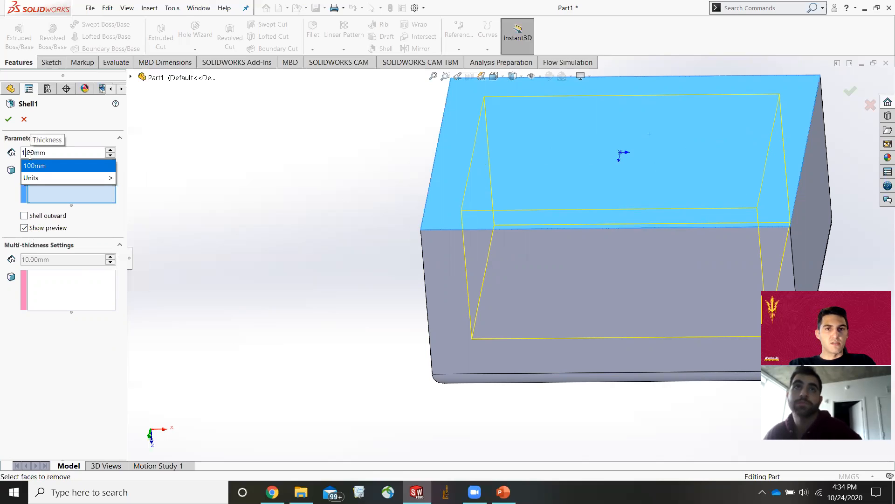
pyautogui.press('BackSpace')
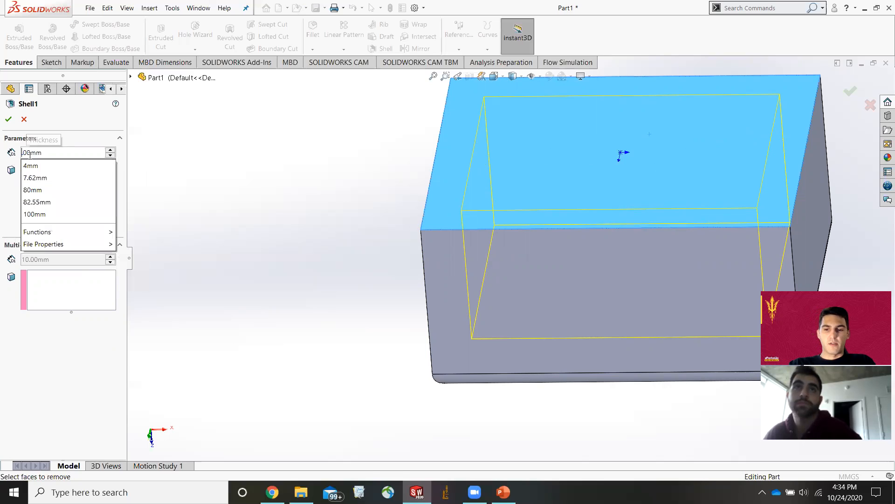
pyautogui.write('2')
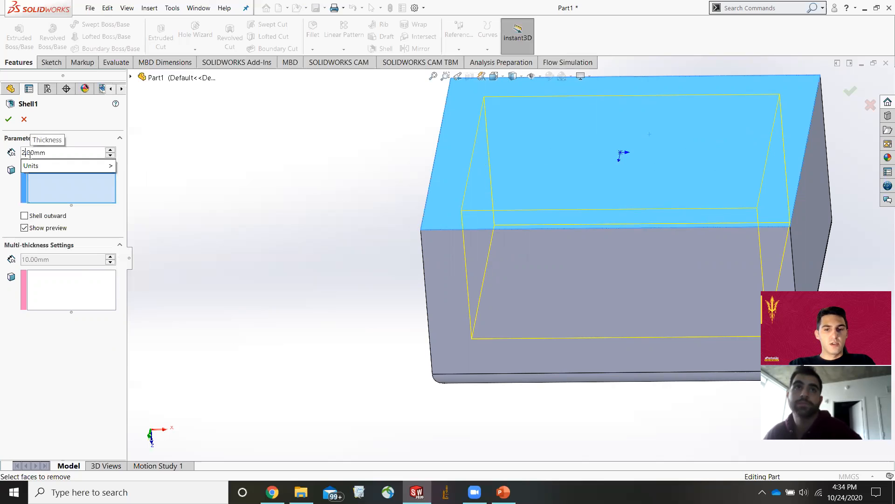
pyautogui.press('Return')
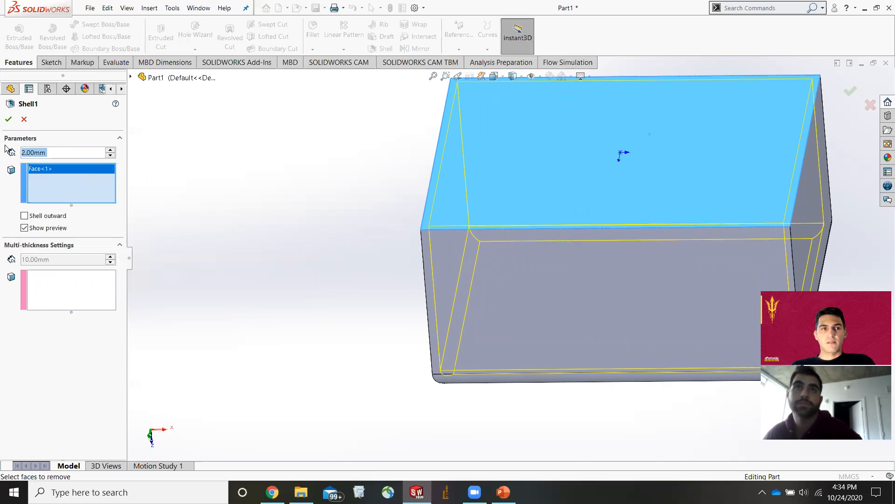
# Finish the 2 mm shell and rename the shell feature to "2mm thickness".
pyautogui.click(9, 120)
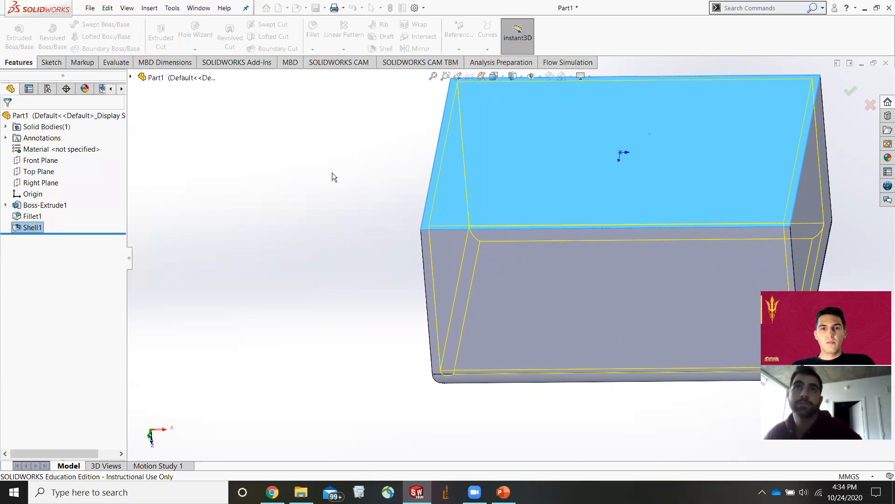
pyautogui.moveTo(370, 211); pyautogui.dragTo(357, 238, button='middle')
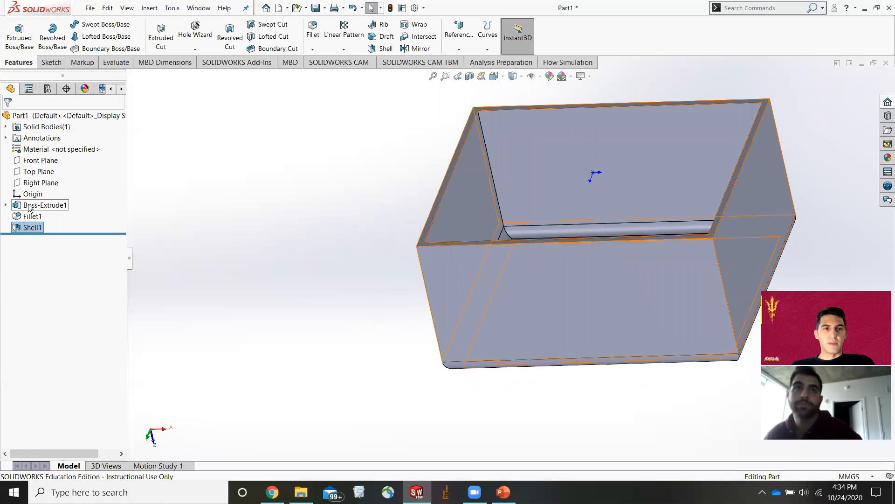
pyautogui.rightClick(38, 228)
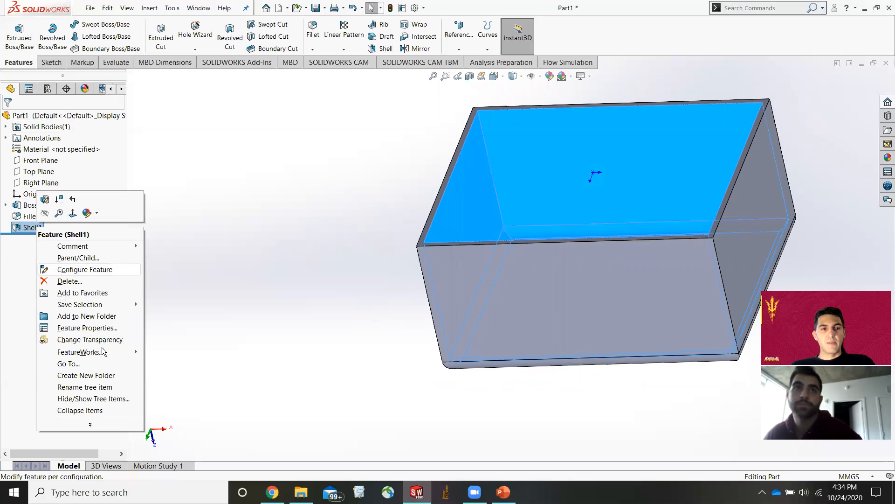
pyautogui.click(56, 384)
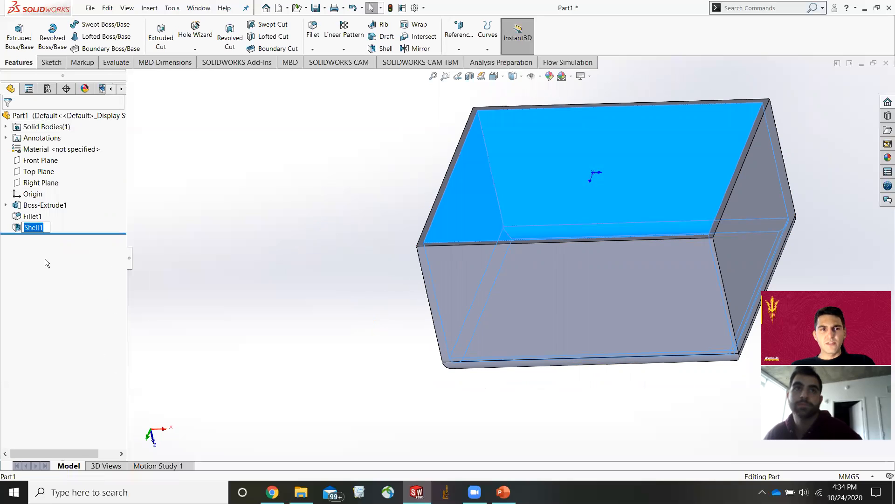
pyautogui.write('2mm ')
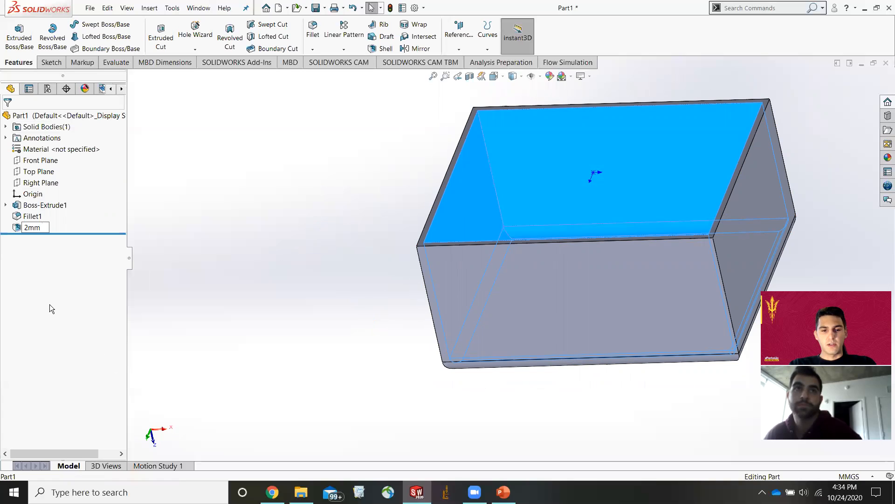
pyautogui.write('thickness')
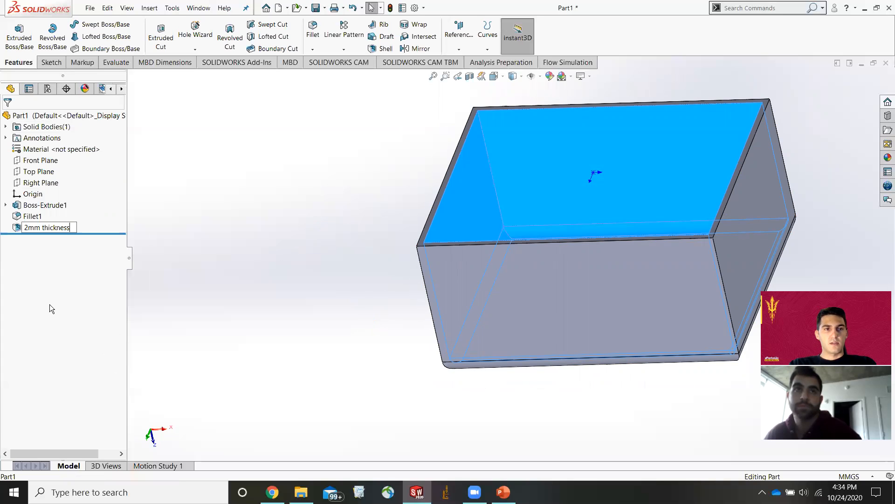
pyautogui.press('Return')
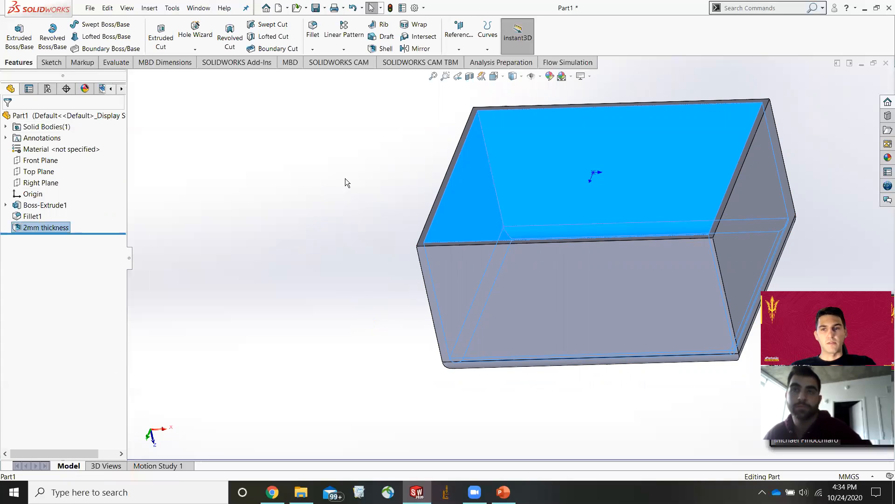
# Orbit and zoom around the shelled part, and remove the shell feature so the block is solid again.
pyautogui.scroll(1, 664, 194)
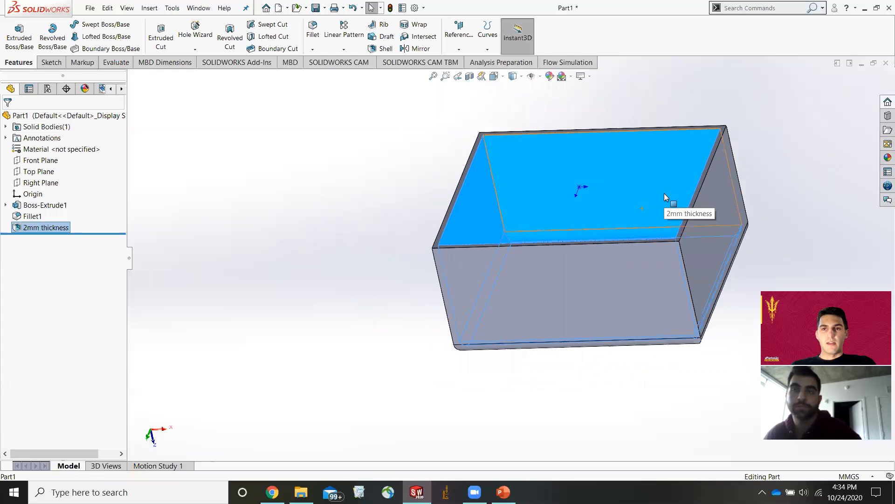
pyautogui.click(273, 215)
pyautogui.moveTo(594, 240); pyautogui.dragTo(562, 238, button='middle')
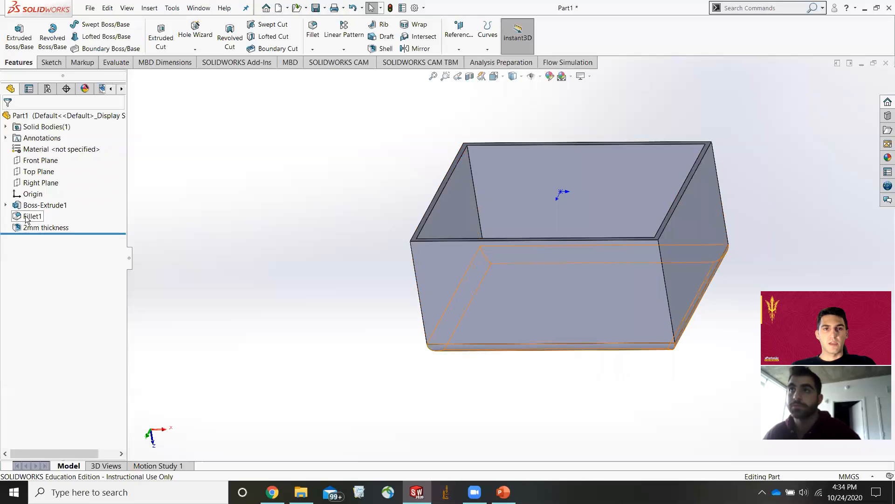
pyautogui.moveTo(336, 245); pyautogui.dragTo(536, 356, button='middle')
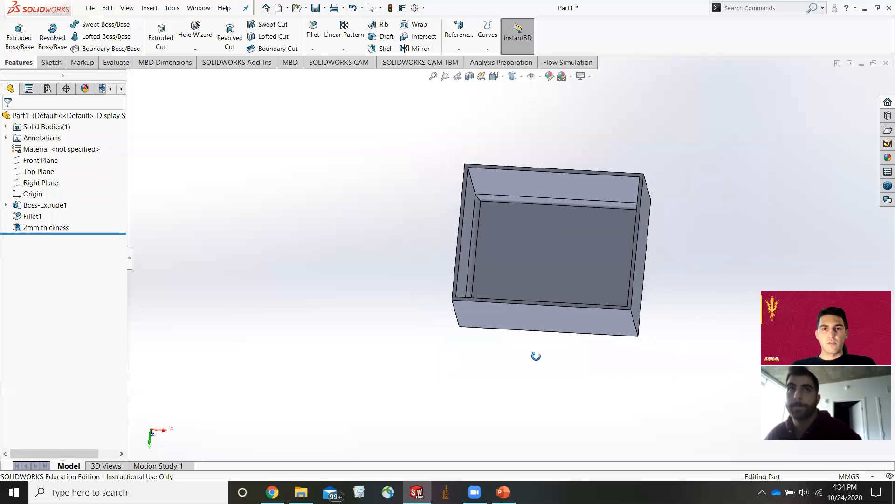
pyautogui.scroll(-2, 535, 268)
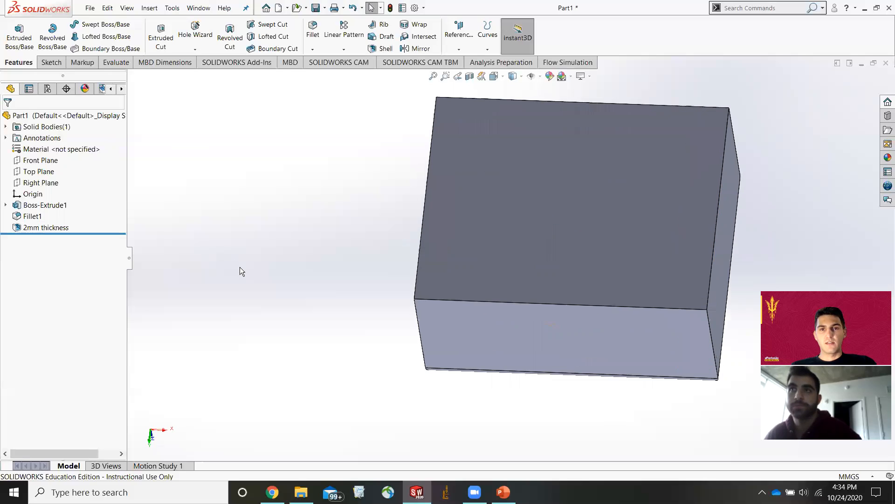
pyautogui.scroll(2, 667, 269)
pyautogui.scroll(-4, 646, 233)
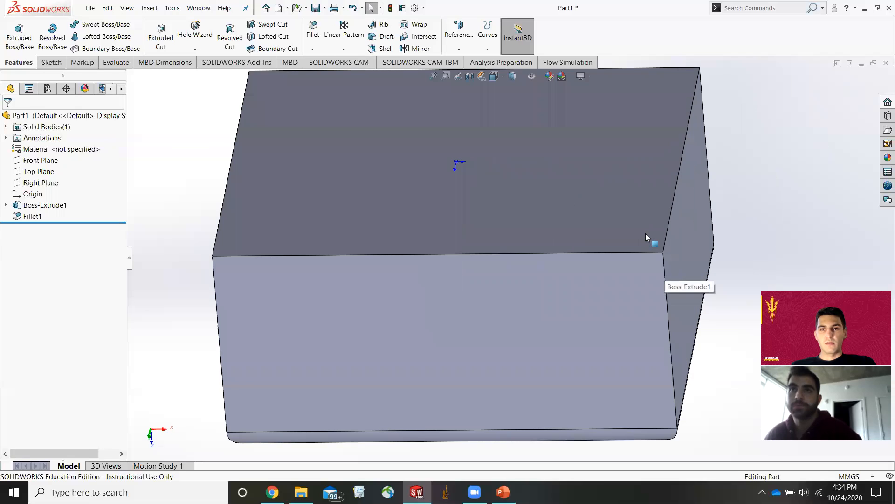
pyautogui.scroll(2, 532, 241)
pyautogui.scroll(-1, 507, 204)
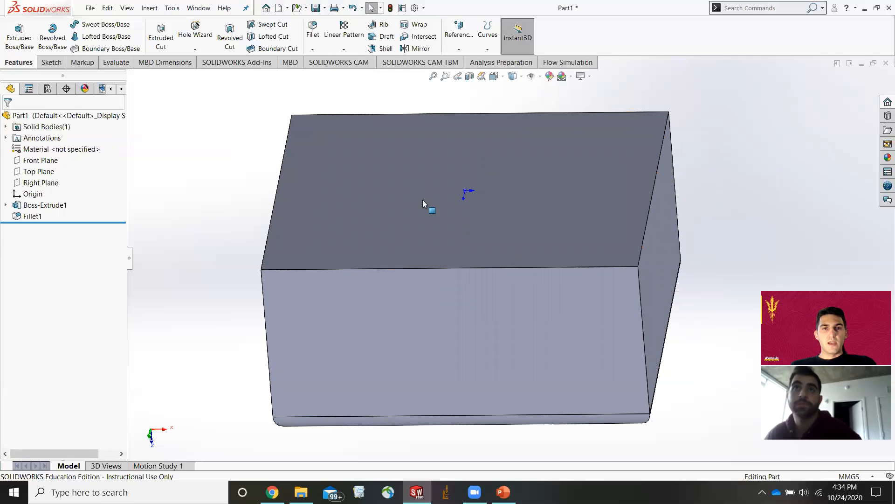
pyautogui.scroll(3, 443, 264)
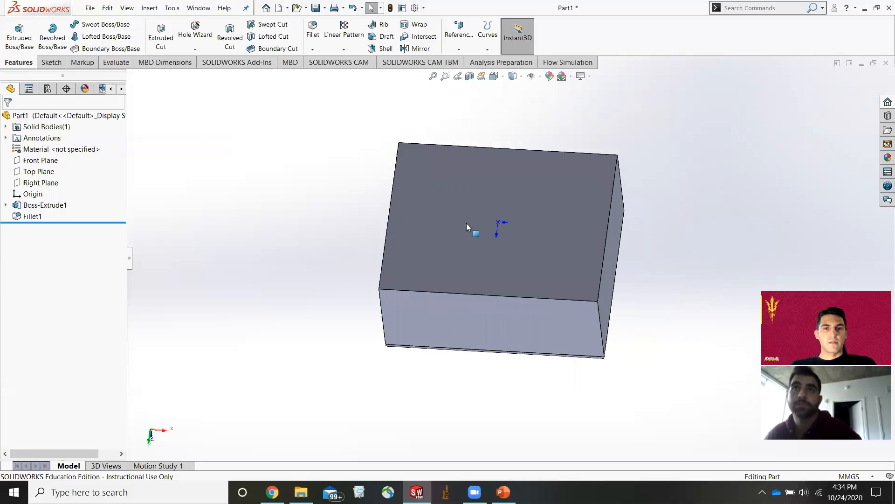
# Orient the view normal to the block's large flat face and start an Extruded Cut sketch on that face.
pyautogui.click(527, 287)
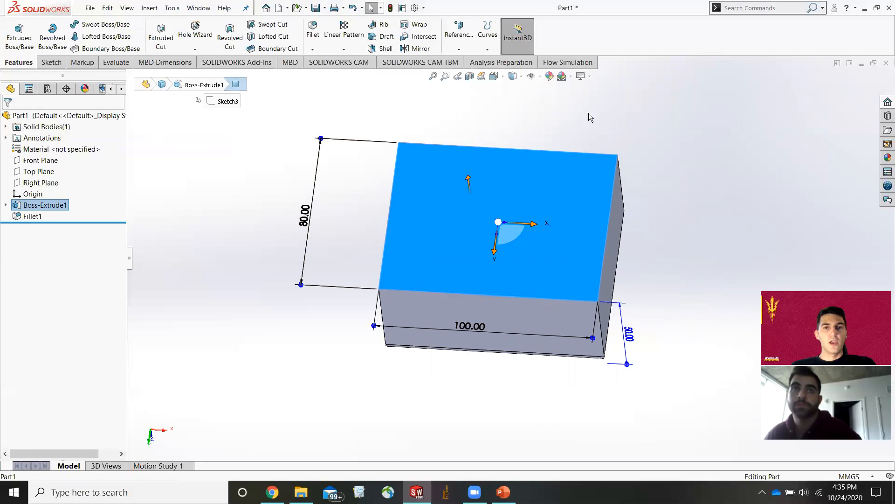
pyautogui.click(632, 129)
pyautogui.click(496, 76)
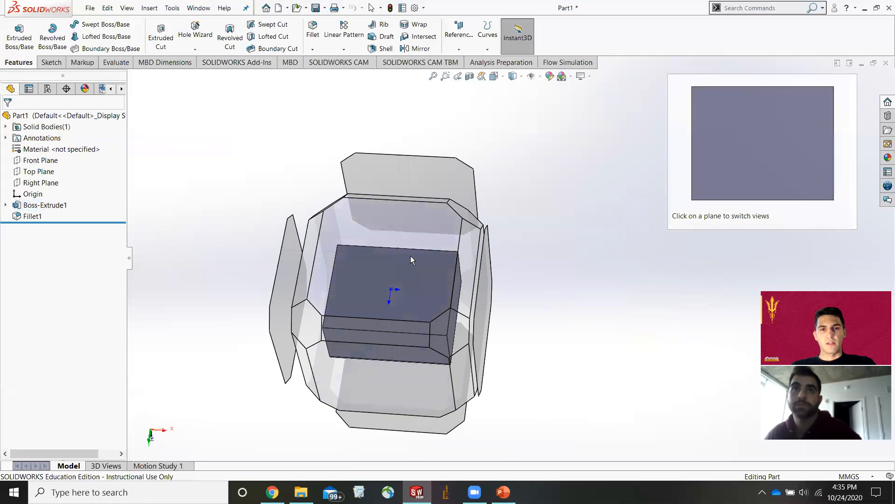
pyautogui.click(429, 294)
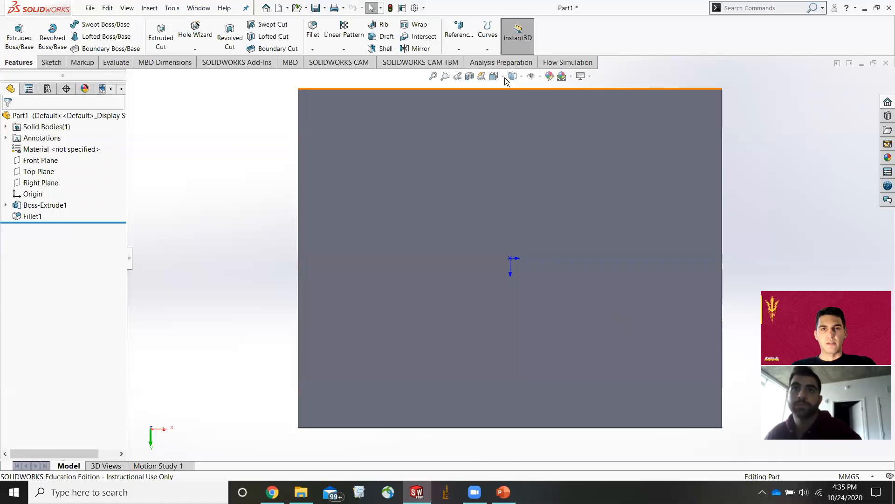
pyautogui.moveTo(615, 316); pyautogui.dragTo(651, 303, button='middle')
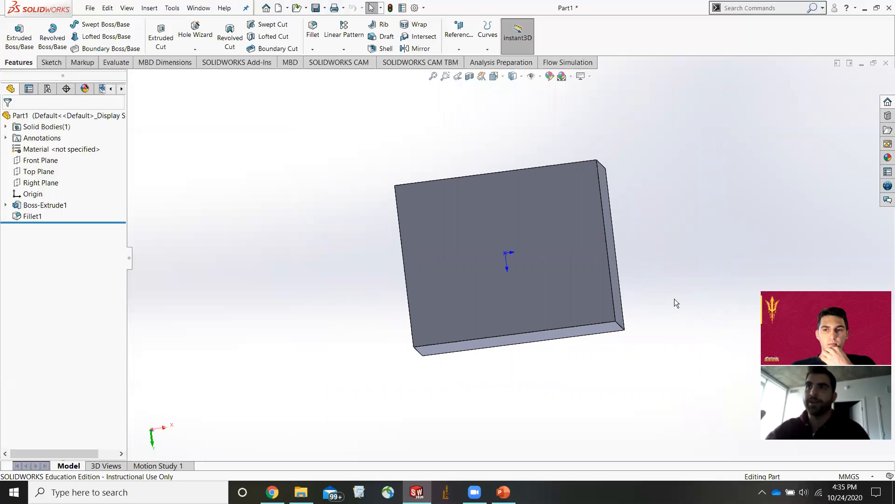
pyautogui.moveTo(582, 258); pyautogui.dragTo(643, 382, button='middle')
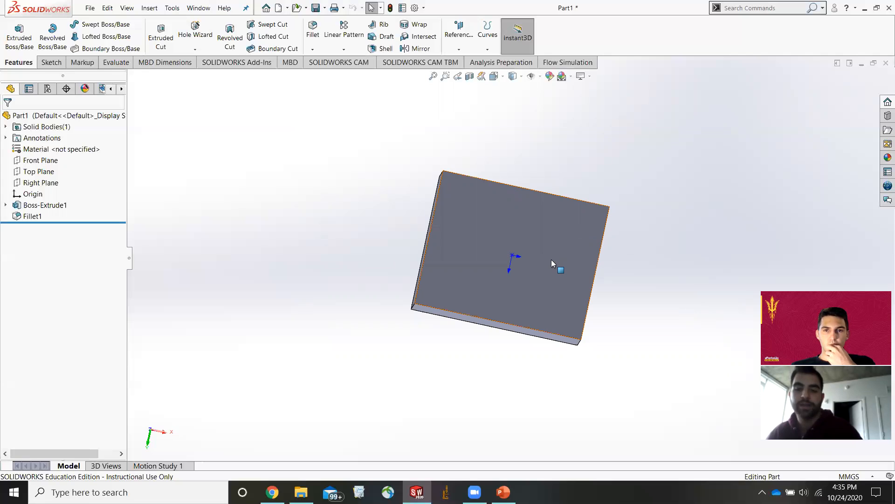
pyautogui.moveTo(553, 279); pyautogui.dragTo(482, 254, button='middle')
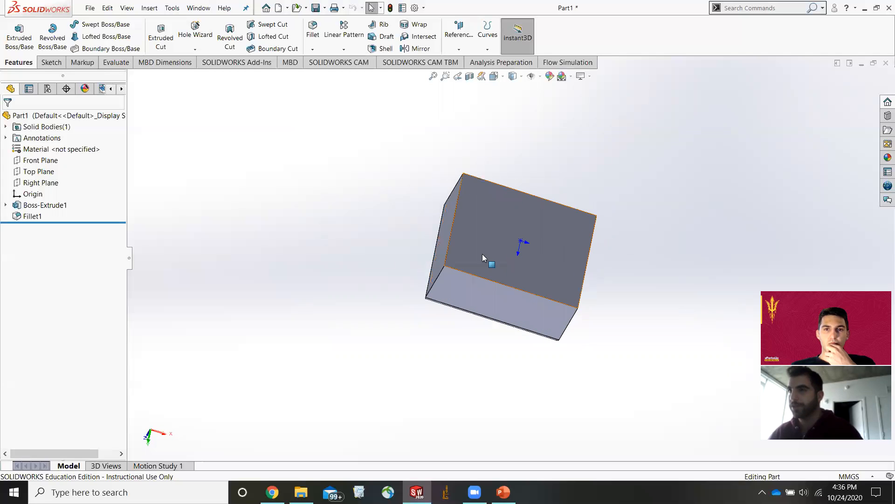
pyautogui.click(513, 76)
pyautogui.click(427, 260)
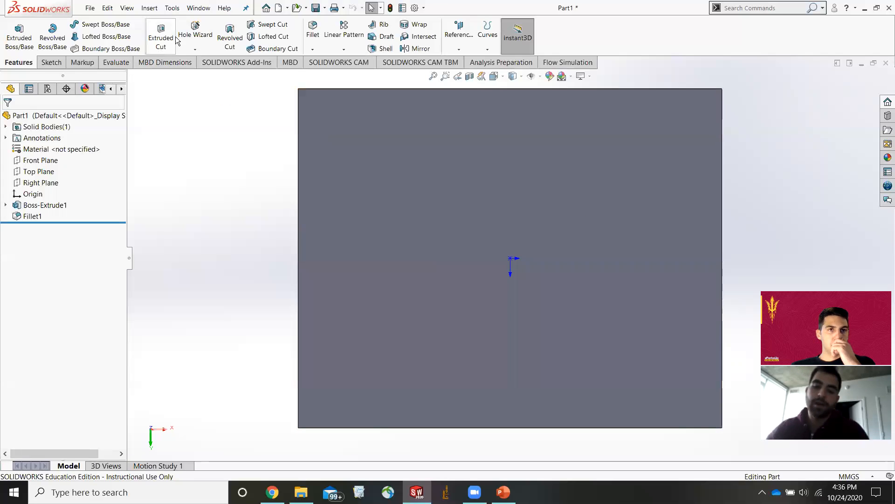
pyautogui.click(157, 41)
pyautogui.click(314, 165)
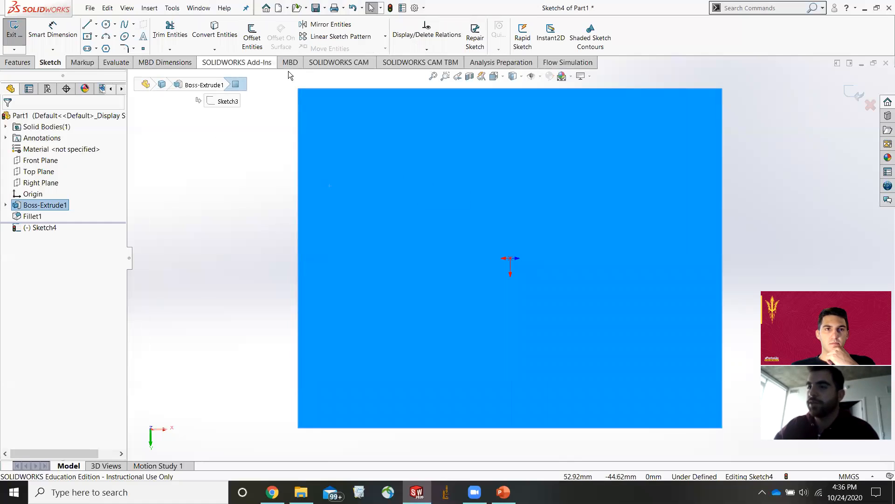
# Sketch a polygon about 28 mm across on the face, above and left of the origin.
pyautogui.click(106, 23)
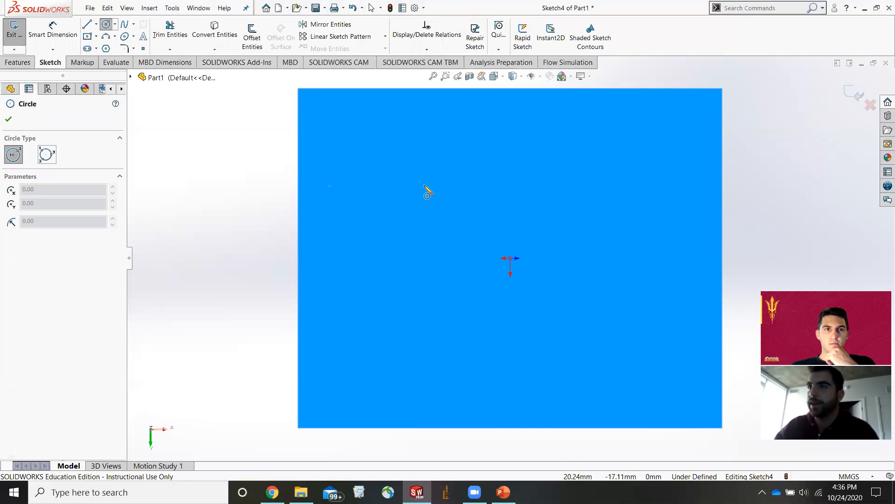
pyautogui.click(107, 48)
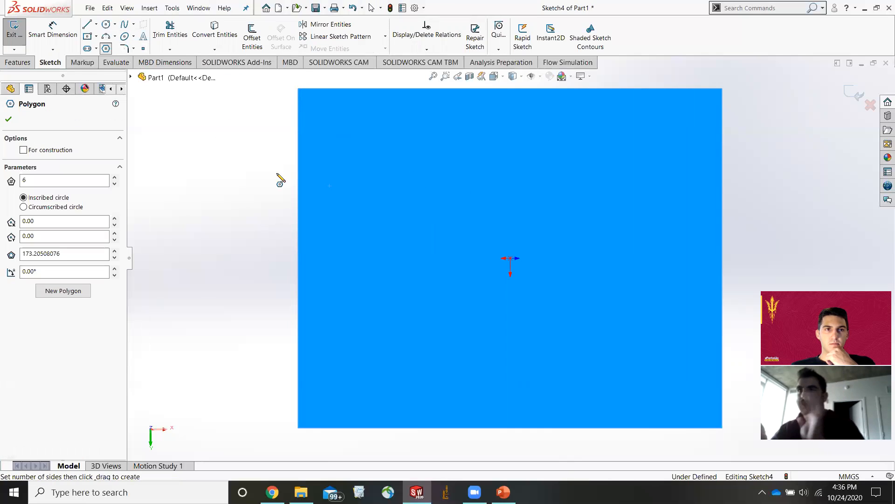
pyautogui.click(430, 186)
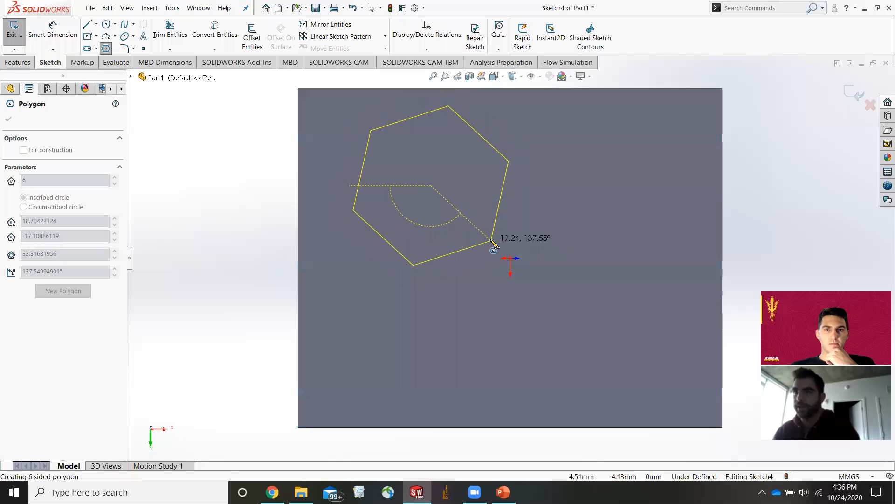
pyautogui.click(454, 239)
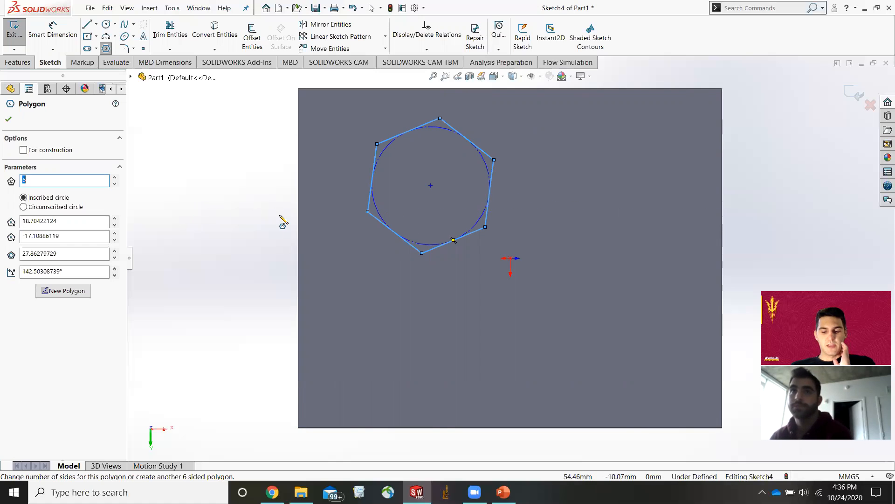
# Set the polygon to 8 sides and close the Polygon command.
pyautogui.scroll(5, 555, 241)
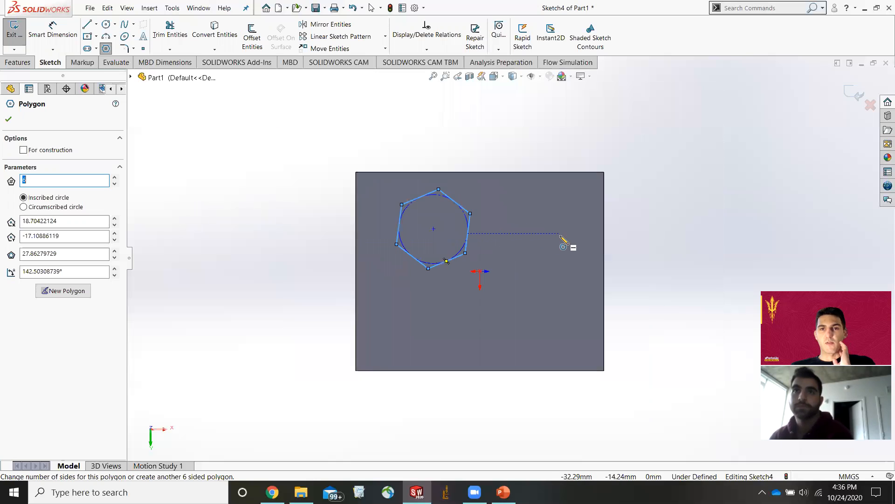
pyautogui.scroll(-3, 516, 254)
pyautogui.scroll(3, 532, 254)
pyautogui.scroll(-2, 555, 239)
pyautogui.scroll(-3, 556, 239)
pyautogui.scroll(4, 554, 230)
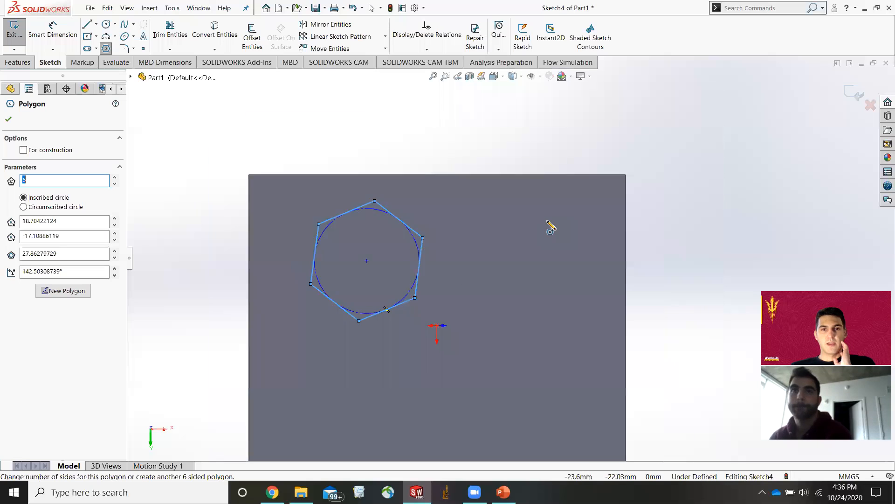
pyautogui.scroll(2, 536, 319)
pyautogui.scroll(-2, 459, 380)
pyautogui.scroll(-2, 518, 222)
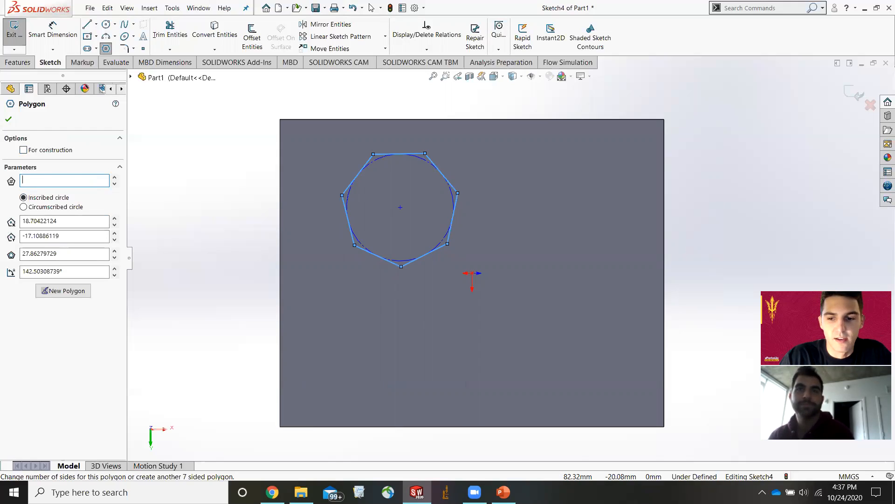
pyautogui.write('8')
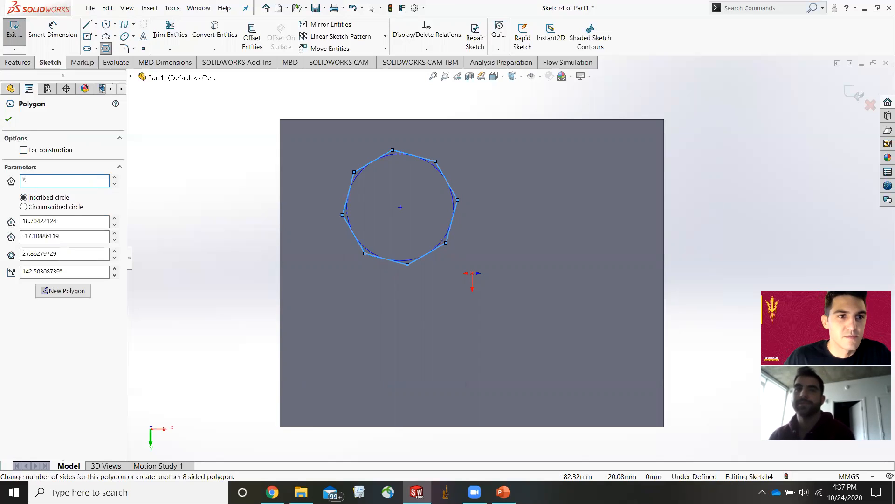
pyautogui.click(9, 120)
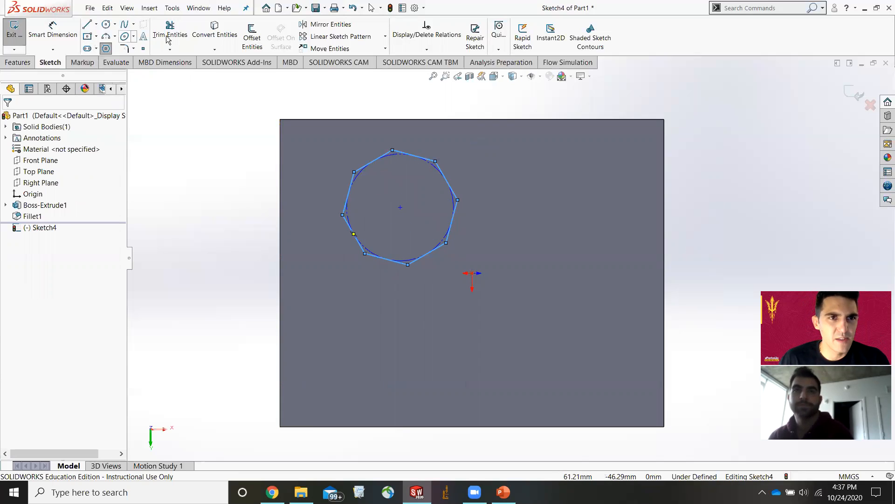
# Start an Extruded Cut on the octagon sketch and drag its depth handle to reverse the cut direction.
pyautogui.click(17, 62)
pyautogui.click(160, 37)
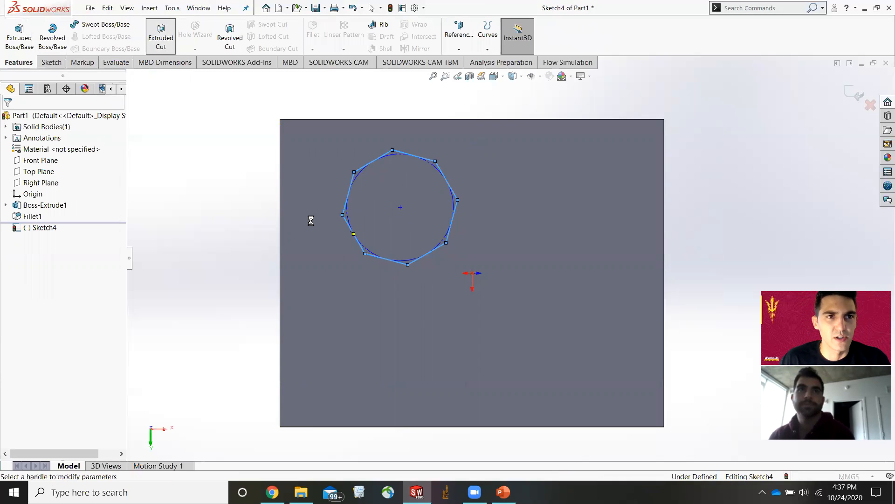
pyautogui.moveTo(412, 68); pyautogui.dragTo(404, 89, button='middle')
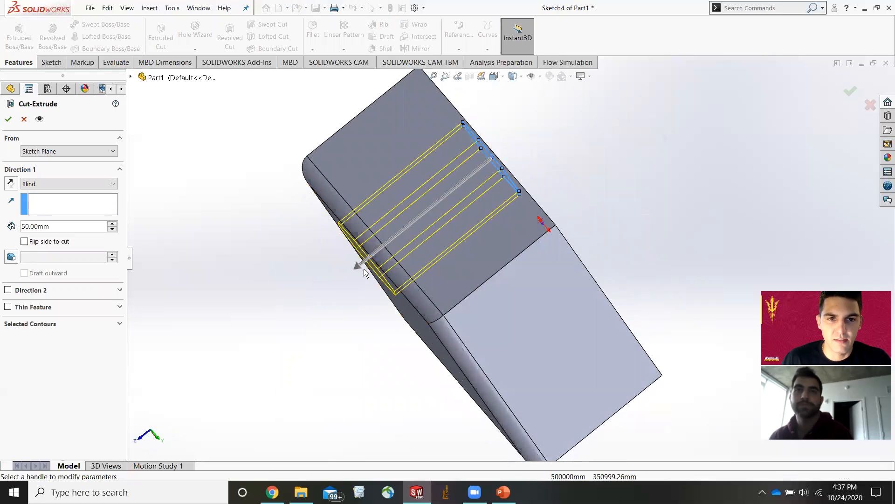
pyautogui.moveTo(356, 266); pyautogui.dragTo(406, 210)
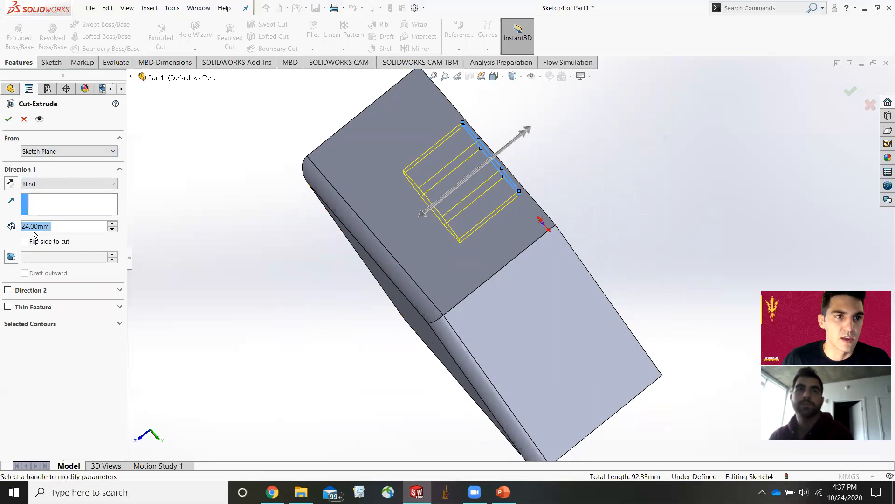
# Try the Up To Vertex and Offset From Surface end conditions for the cut.
pyautogui.click(40, 184)
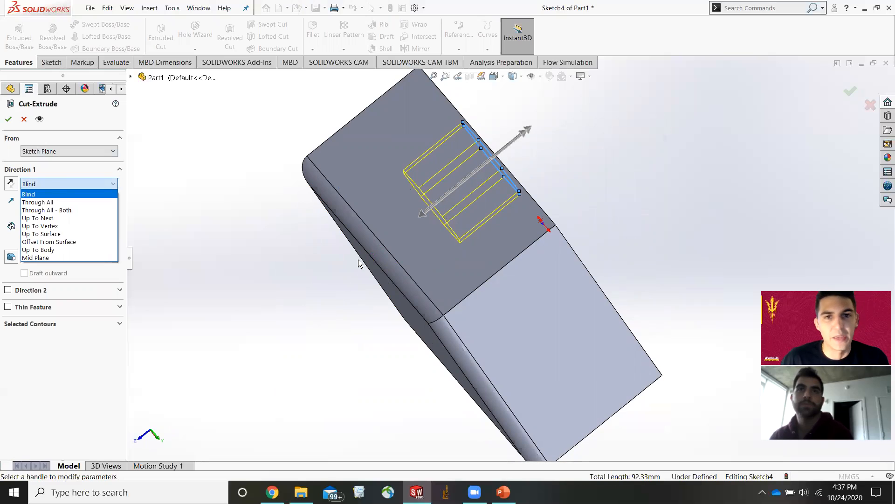
pyautogui.click(64, 228)
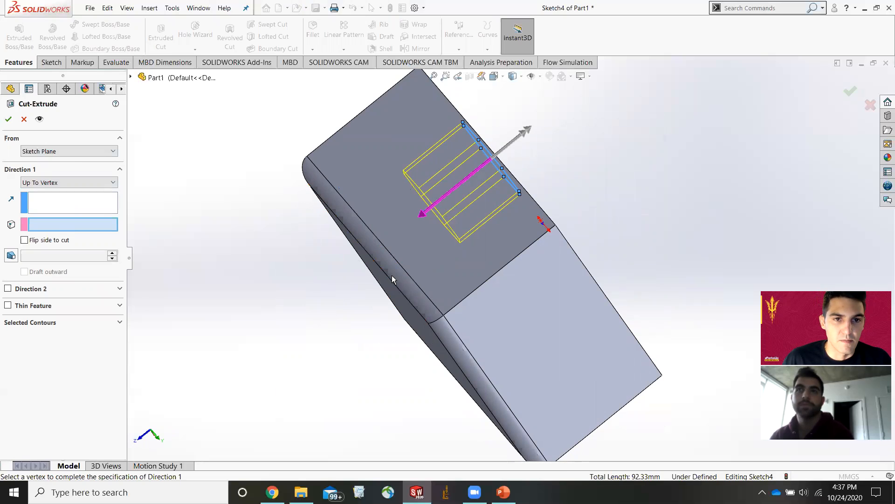
pyautogui.scroll(1, 398, 295)
pyautogui.moveTo(398, 295); pyautogui.dragTo(413, 276, button='middle')
pyautogui.scroll(-1, 413, 276)
pyautogui.click(448, 211)
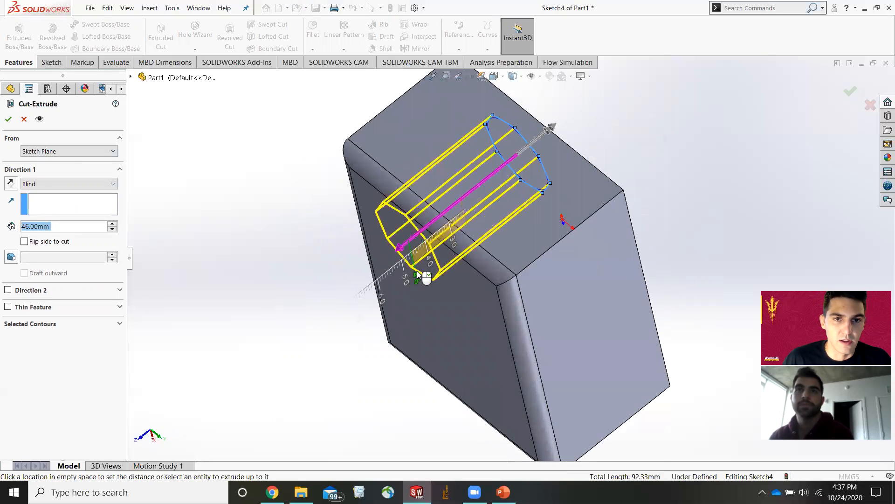
pyautogui.moveTo(433, 246); pyautogui.dragTo(439, 241)
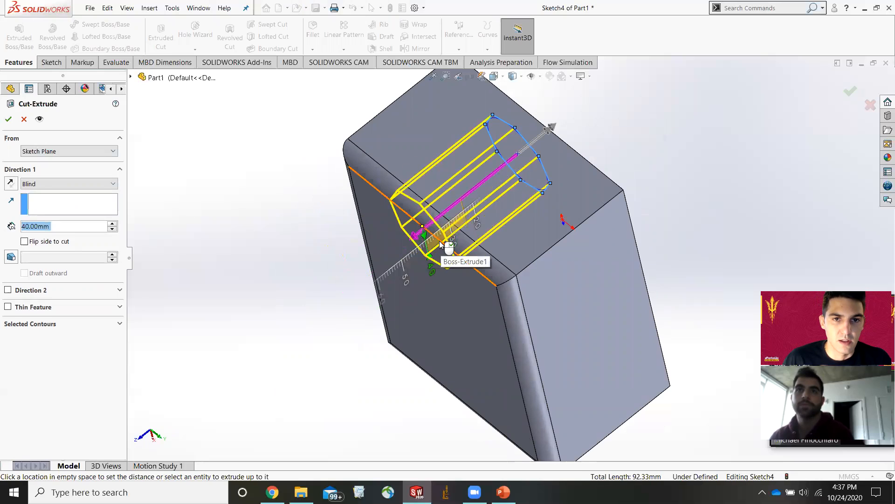
pyautogui.scroll(2, 380, 268)
pyautogui.moveTo(379, 269); pyautogui.dragTo(279, 259, button='middle')
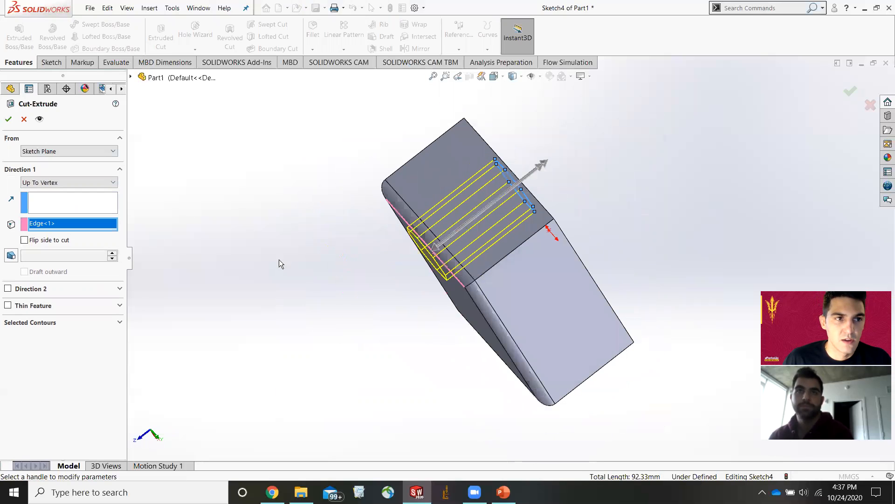
pyautogui.click(99, 183)
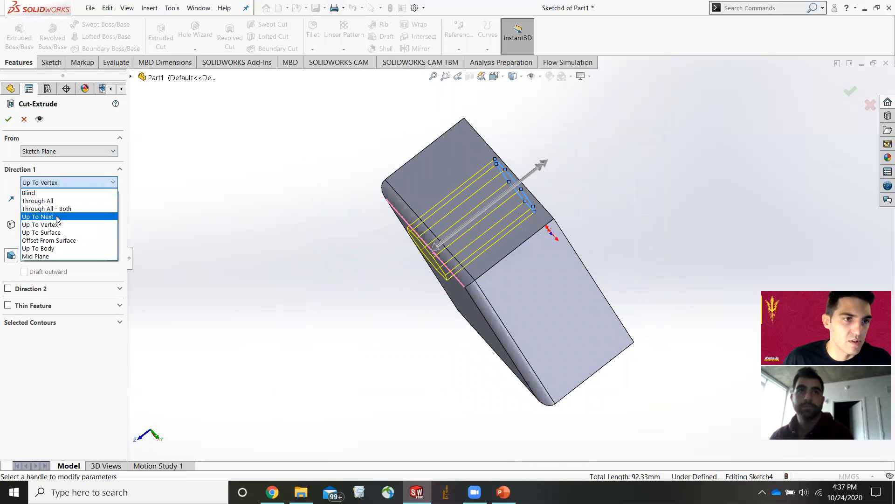
pyautogui.click(49, 240)
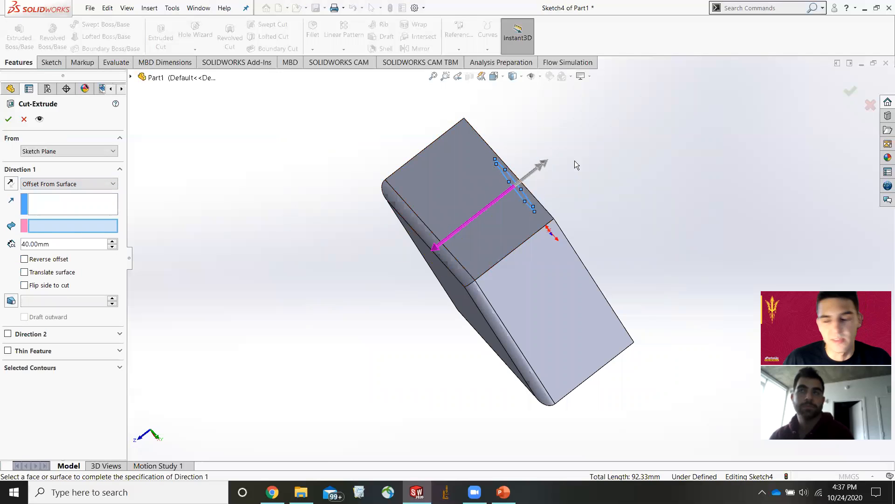
# Cut the octagonal pocket with a Blind end condition 31 mm deep.
pyautogui.moveTo(589, 203); pyautogui.dragTo(582, 203, button='middle')
pyautogui.click(76, 185)
pyautogui.click(78, 193)
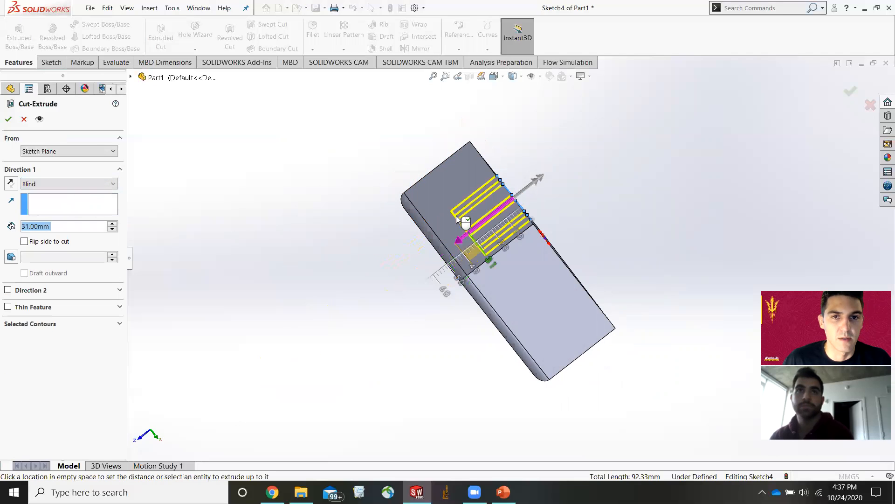
pyautogui.click(456, 215)
pyautogui.click(8, 119)
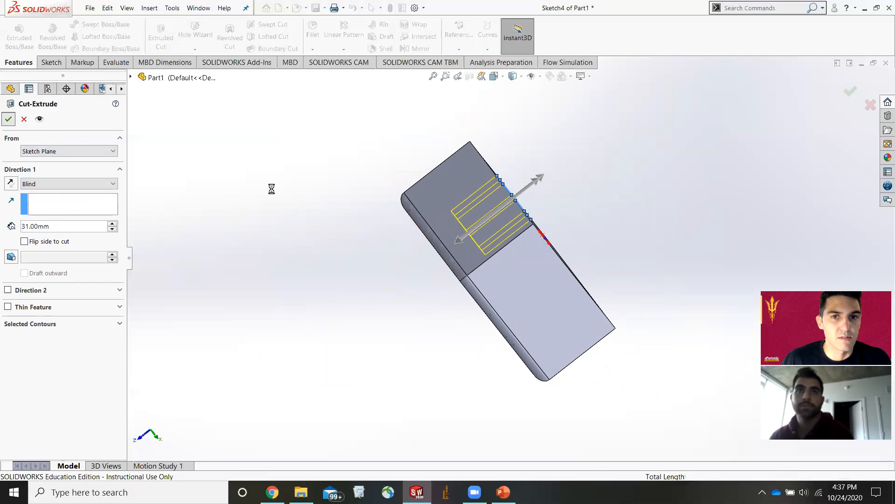
# Orbit and zoom around the block to inspect the octagonal pocket.
pyautogui.moveTo(633, 177); pyautogui.dragTo(548, 281, button='middle')
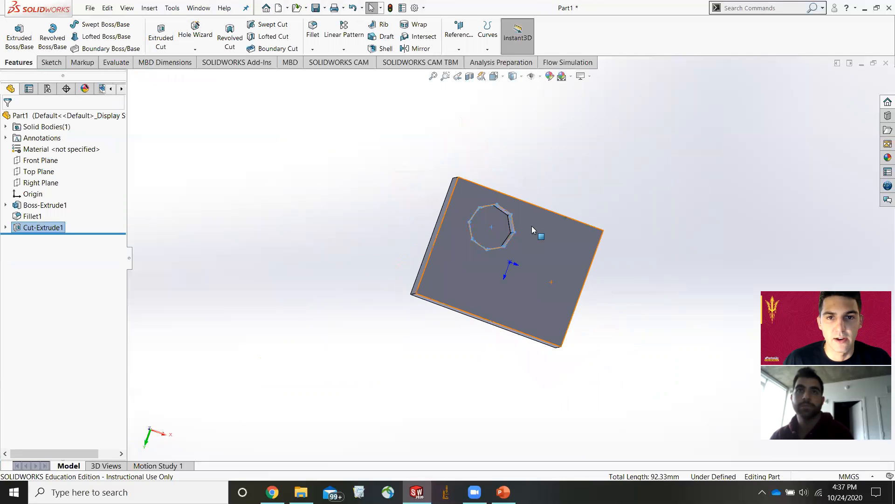
pyautogui.press('Escape')
pyautogui.scroll(-3, 504, 219)
pyautogui.moveTo(497, 256); pyautogui.dragTo(560, 275, button='middle')
pyautogui.click(561, 279)
pyautogui.click(648, 166)
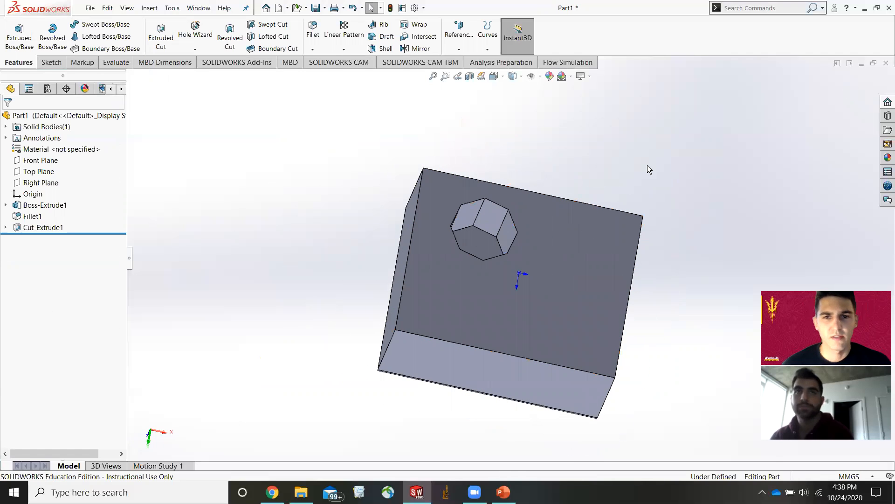
pyautogui.moveTo(695, 271); pyautogui.dragTo(685, 191, button='middle')
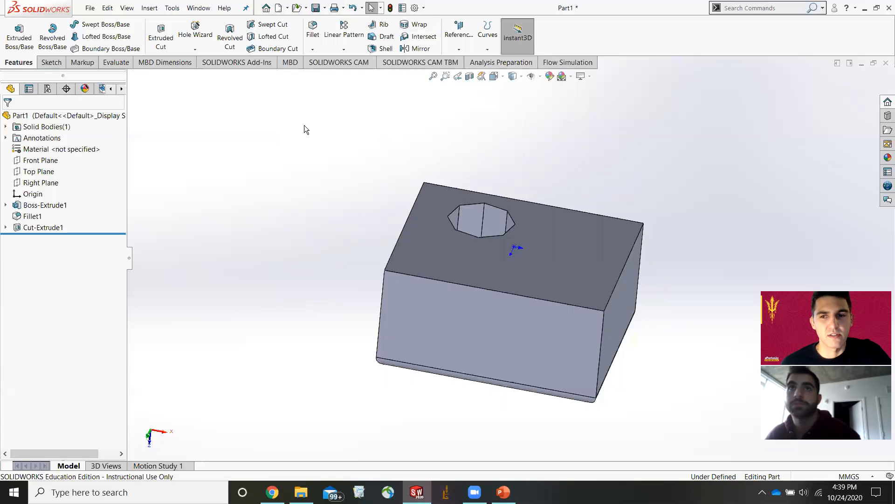
pyautogui.click(89, 10)
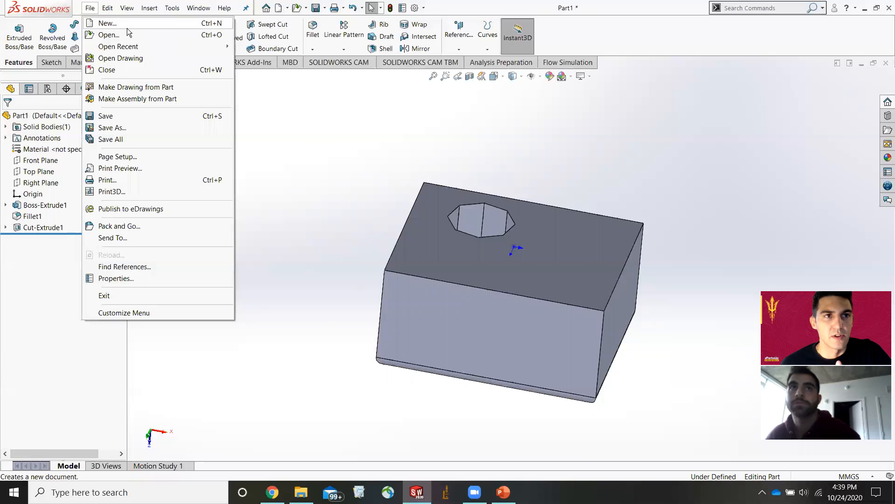
pyautogui.click(622, 160)
pyautogui.scroll(-2, 587, 229)
pyautogui.scroll(3, 531, 285)
pyautogui.moveTo(532, 285); pyautogui.dragTo(509, 321, button='middle')
pyautogui.scroll(-2, 436, 229)
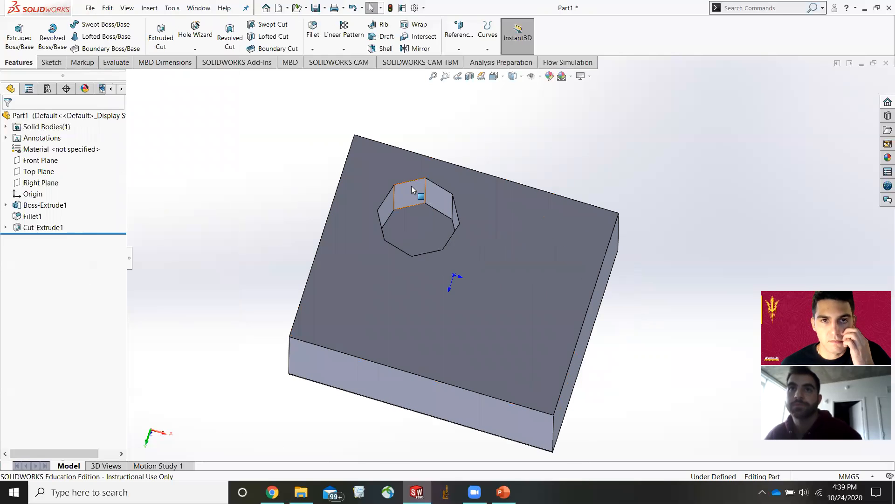
pyautogui.scroll(-2, 544, 249)
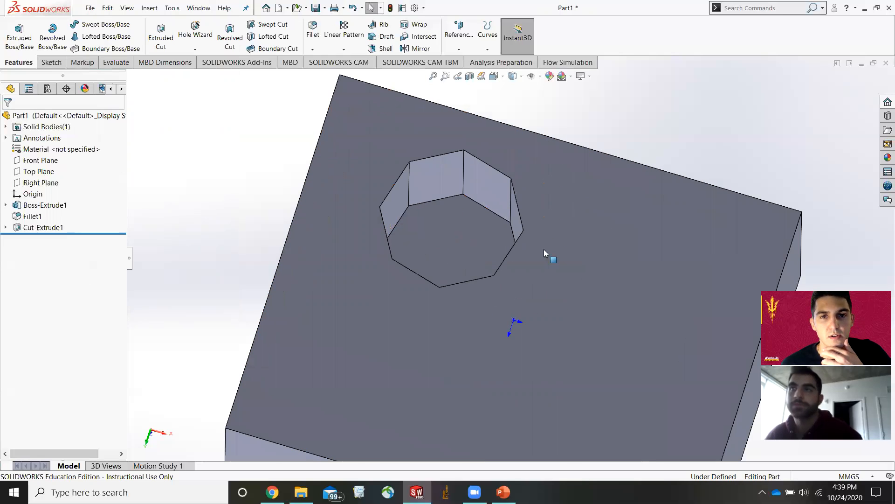
pyautogui.scroll(3, 563, 322)
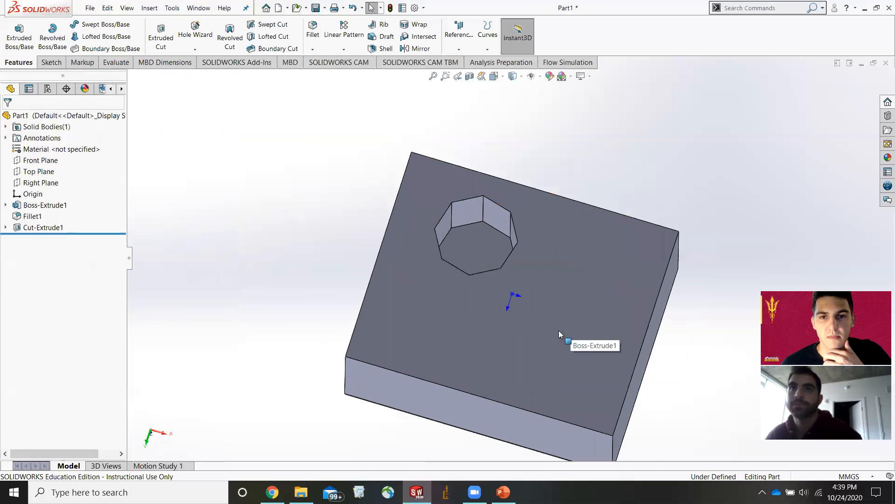
# Sketch a circle about 24 mm in diameter on the block's face, beside the octagonal pocket.
pyautogui.click(608, 272)
pyautogui.click(51, 62)
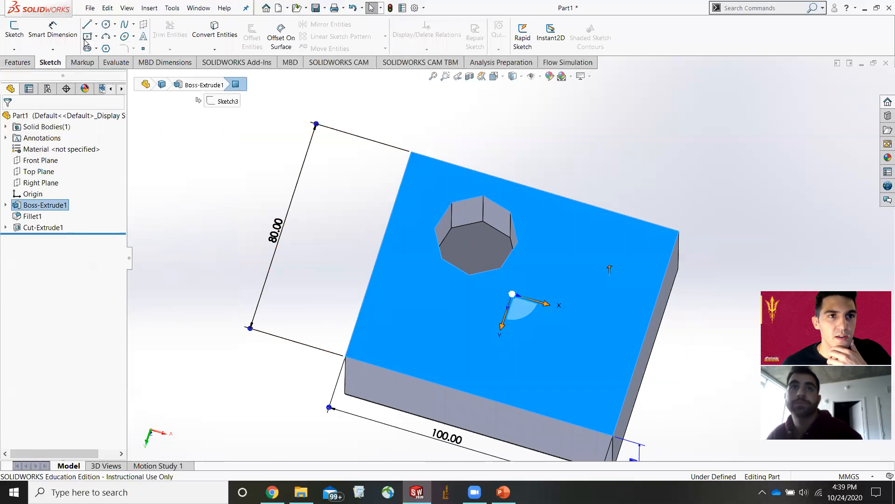
pyautogui.click(107, 24)
pyautogui.click(554, 331)
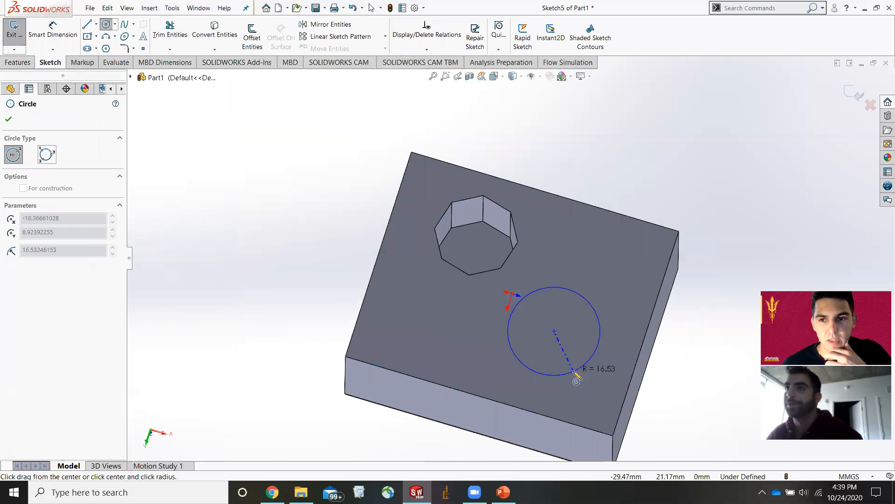
pyautogui.click(572, 366)
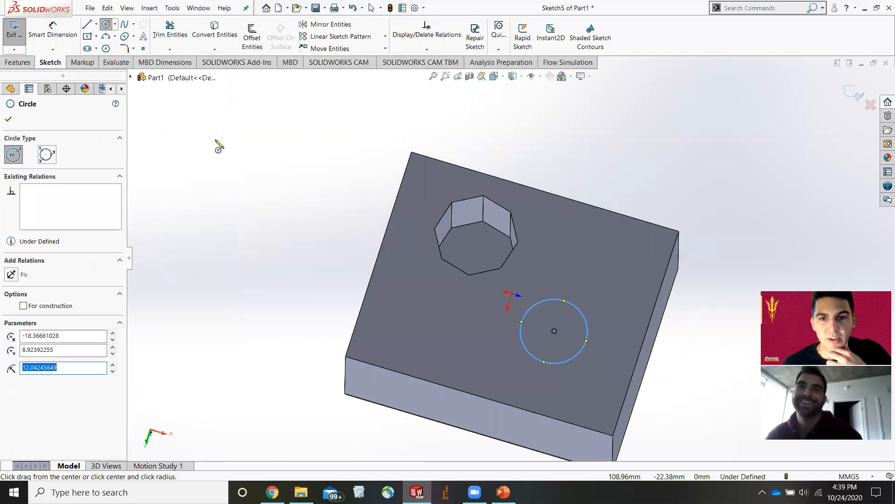
pyautogui.click(18, 62)
pyautogui.click(161, 35)
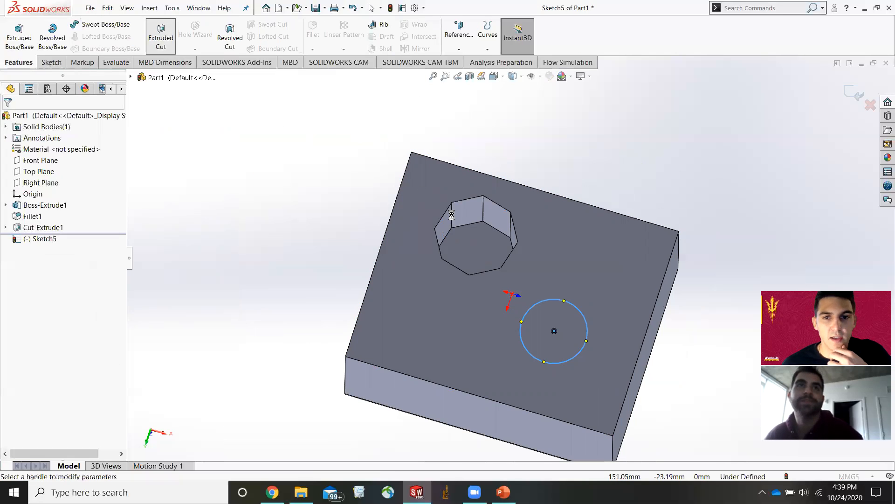
pyautogui.moveTo(578, 312); pyautogui.dragTo(585, 174, button='middle')
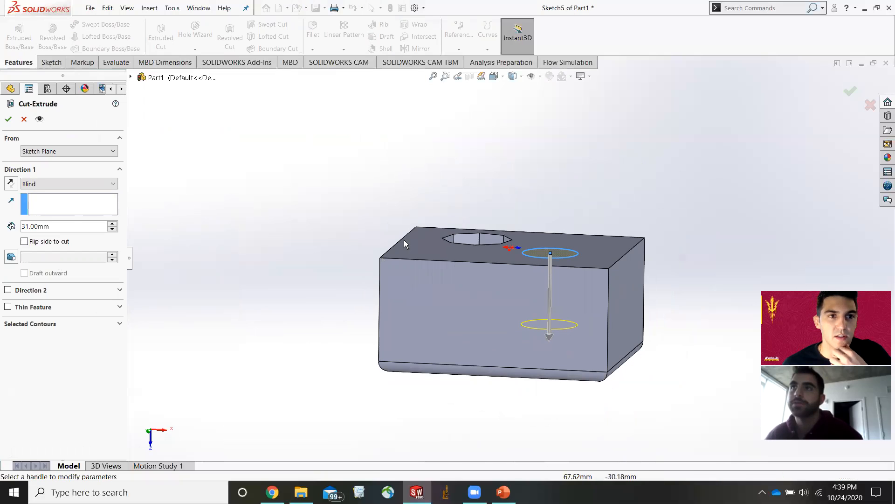
pyautogui.scroll(-3, 580, 272)
pyautogui.moveTo(561, 252); pyautogui.dragTo(570, 335, button='middle')
pyautogui.click(23, 119)
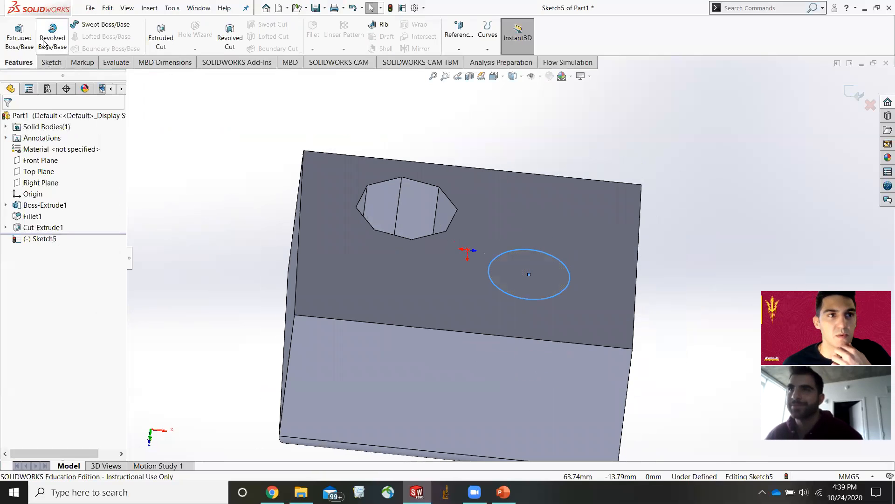
# Dimension the circle's diameter to 25 mm.
pyautogui.click(49, 62)
pyautogui.click(52, 33)
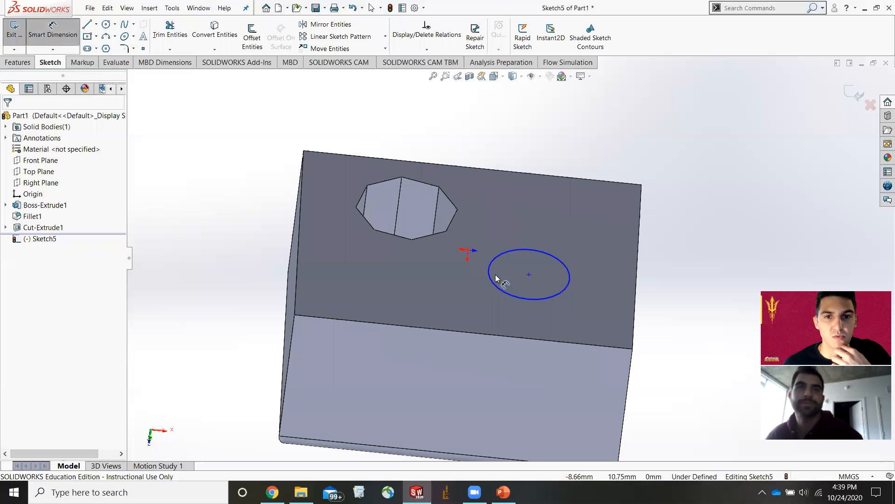
pyautogui.click(490, 278)
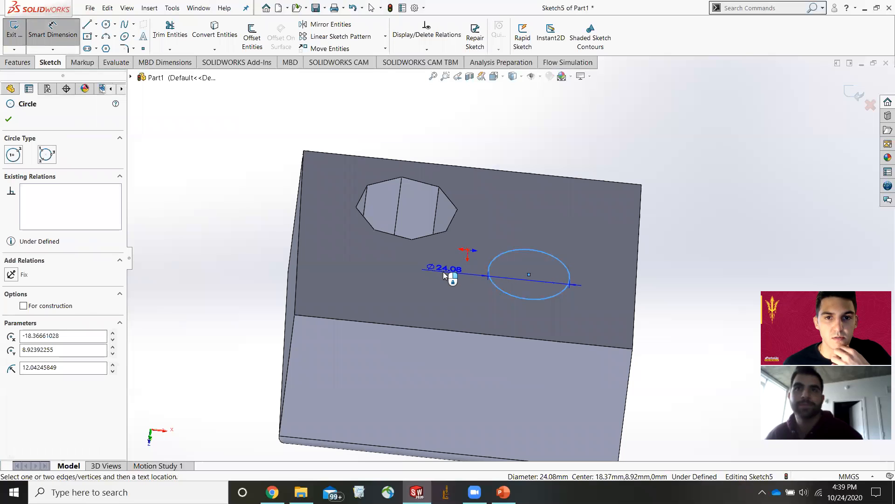
pyautogui.click(518, 350)
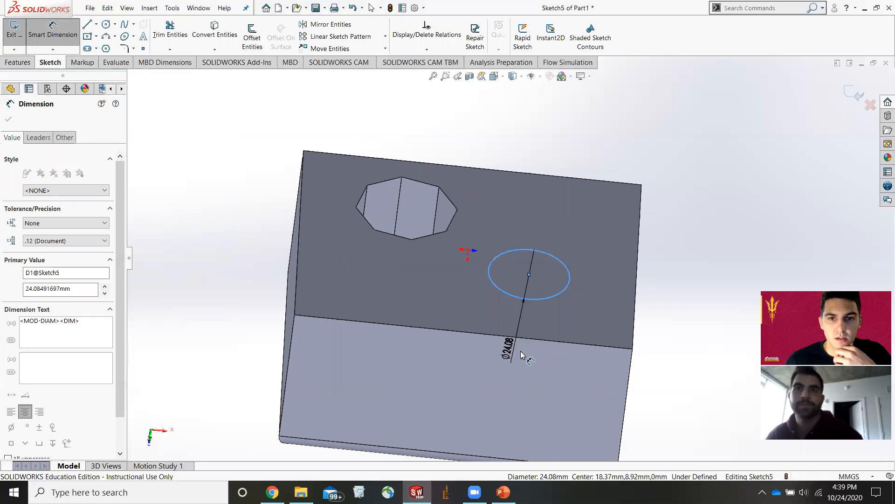
pyautogui.write('25mm')
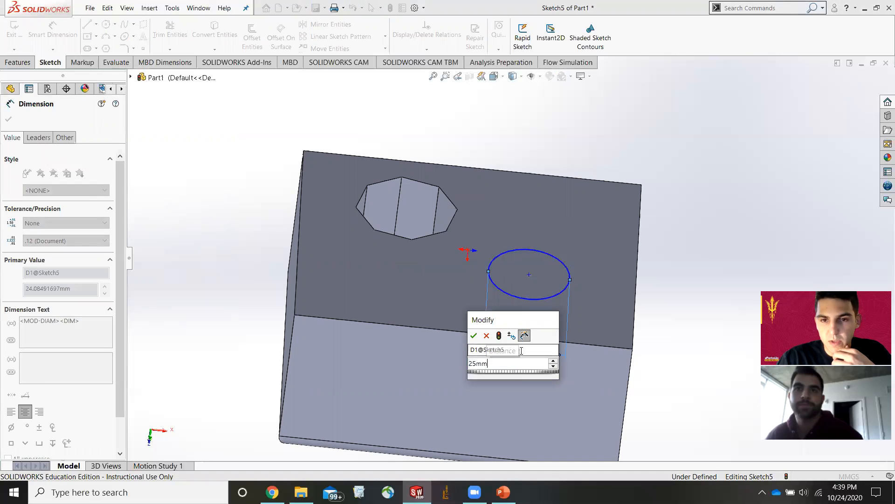
pyautogui.press('Return')
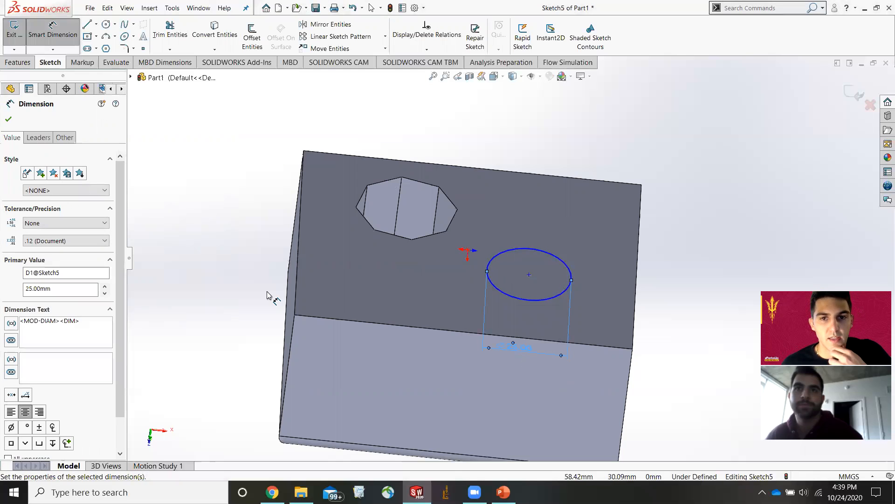
# Extruded-cut the circle into the block with a Blind depth of 31 mm.
pyautogui.click(9, 64)
pyautogui.click(161, 38)
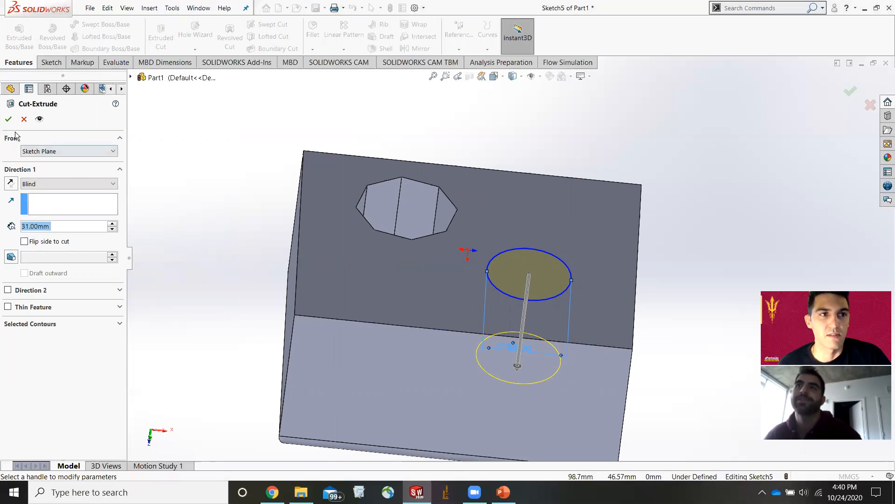
pyautogui.press('Return')
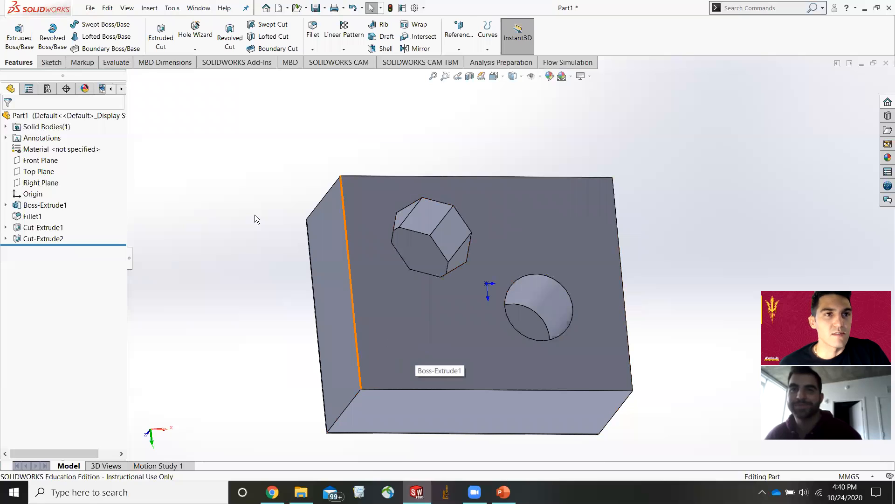
# Save the part as Part1 in a new folder named practice parts created inside the designs folder.
pyautogui.click(88, 10)
pyautogui.click(91, 9)
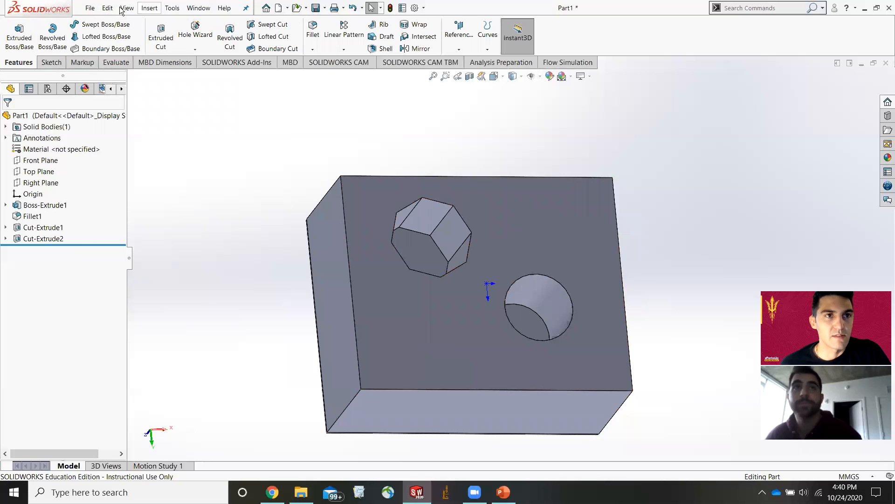
pyautogui.click(90, 8)
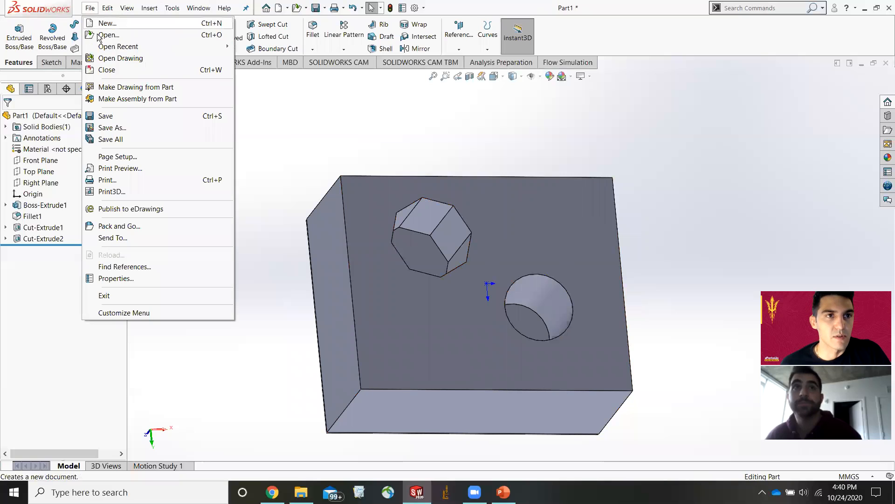
pyautogui.click(140, 128)
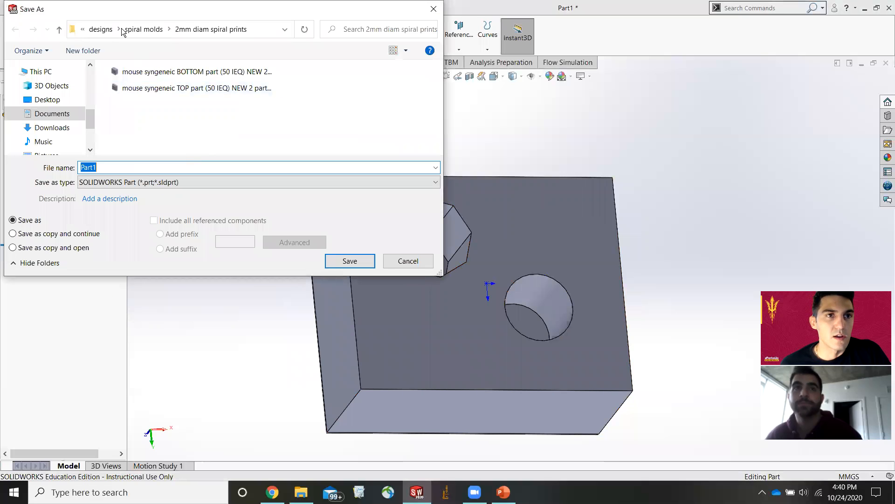
pyautogui.click(101, 29)
pyautogui.click(83, 50)
pyautogui.write('practice p')
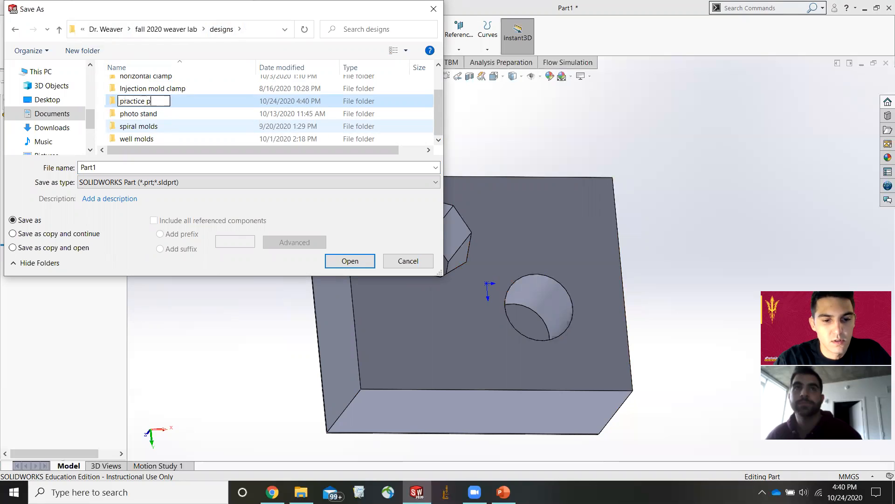
pyautogui.write('arts')
pyautogui.press('Return')
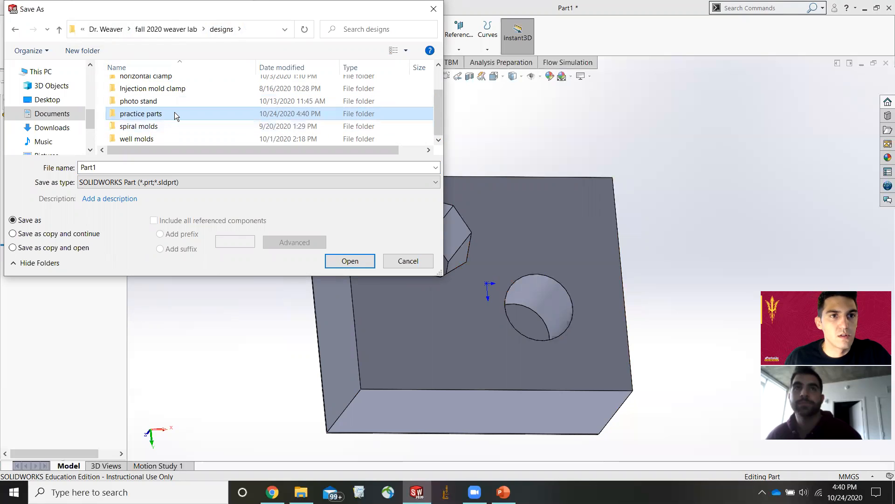
pyautogui.doubleClick(175, 113)
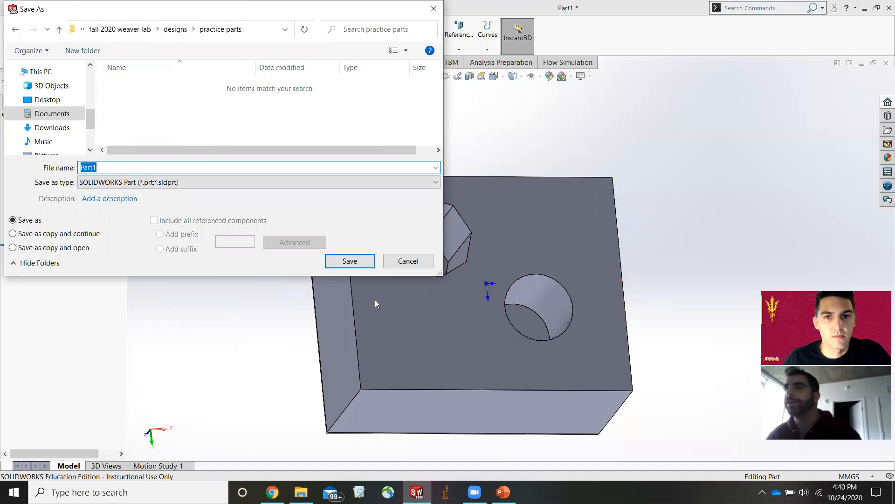
pyautogui.click(353, 261)
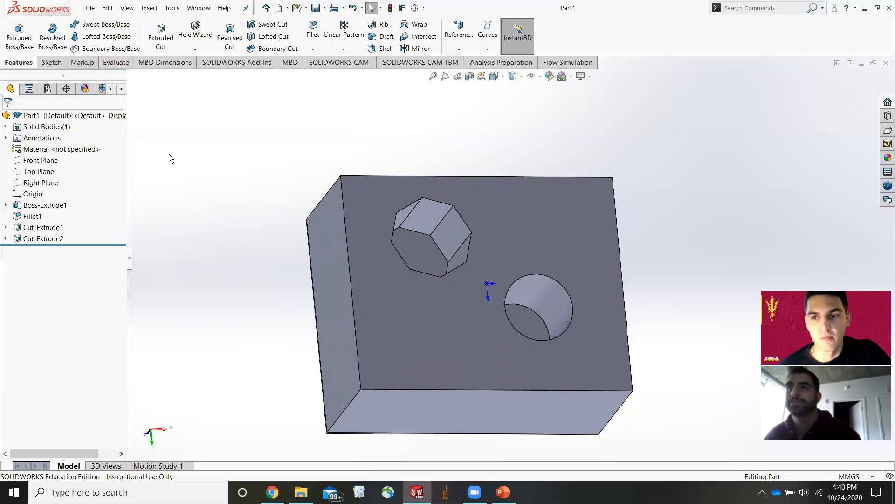
# Create a new part document, continuing with a blank template.
pyautogui.click(90, 8)
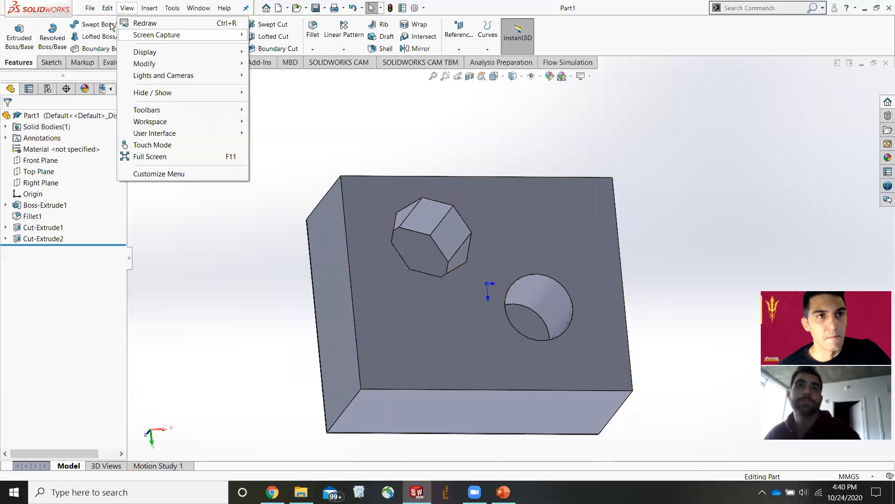
pyautogui.click(102, 23)
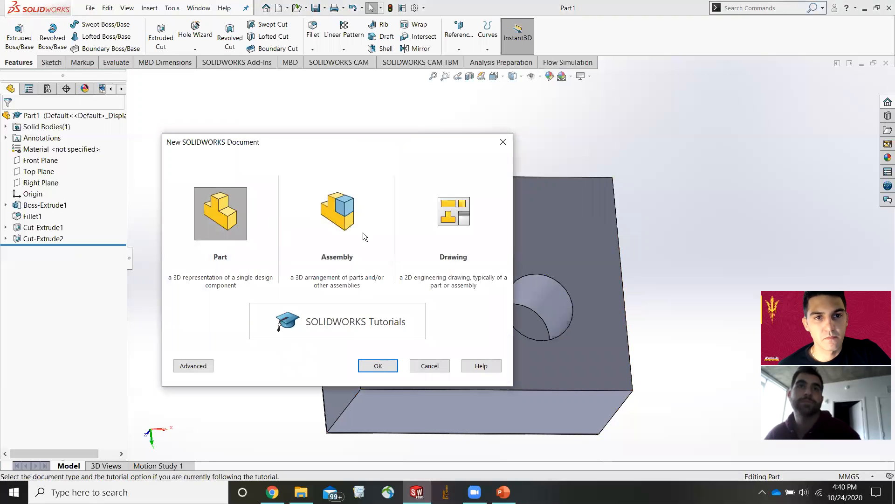
pyautogui.click(232, 222)
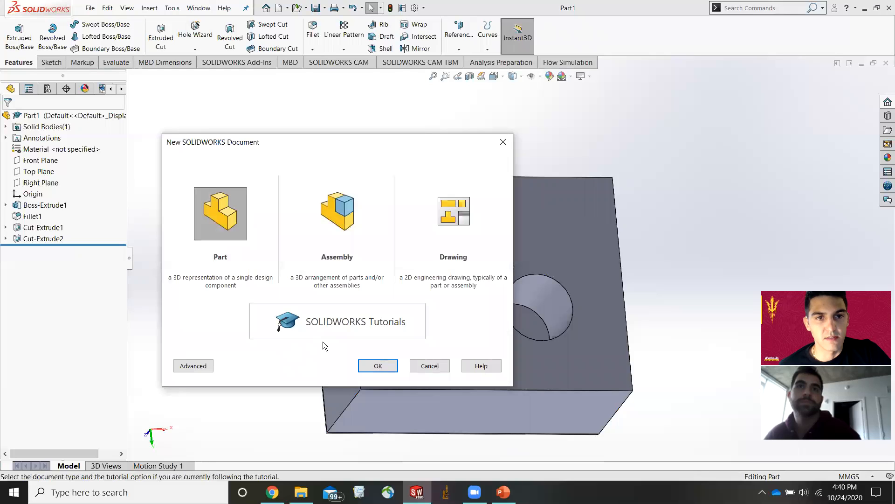
pyautogui.click(378, 365)
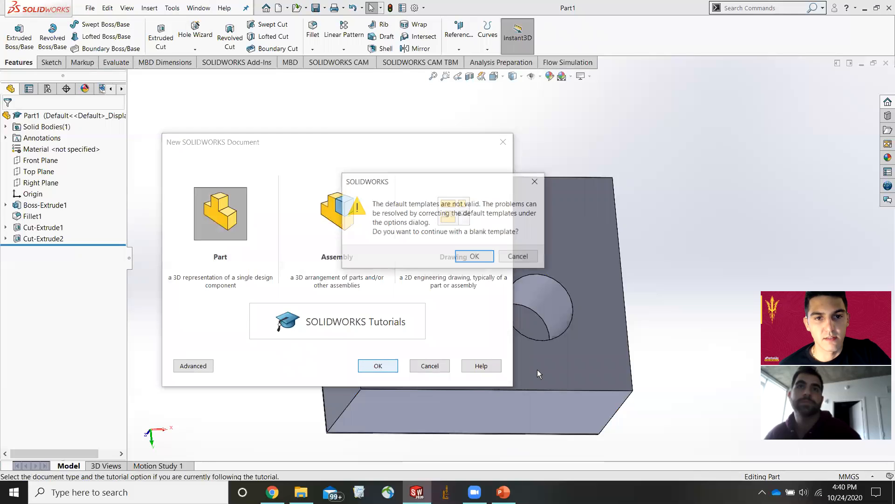
pyautogui.click(475, 257)
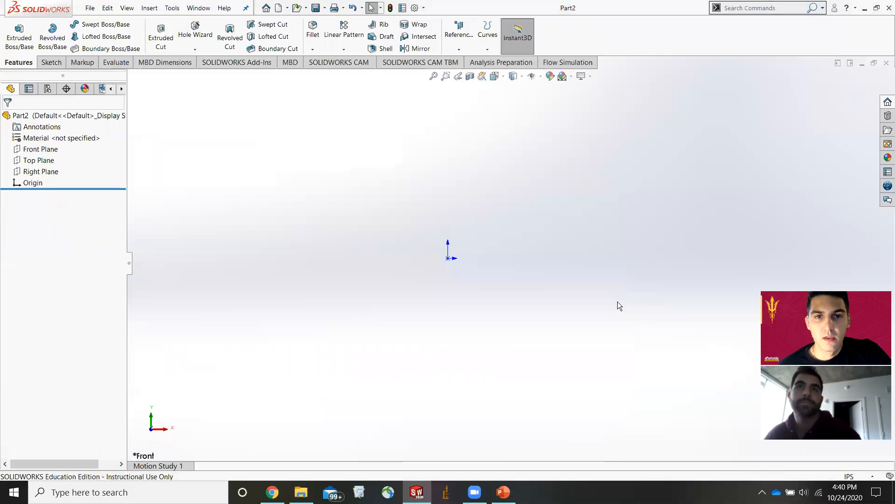
# Start a sketch on the Front Plane and draw a vertical centerline about 99 mm long downward from the origin.
pyautogui.click(50, 62)
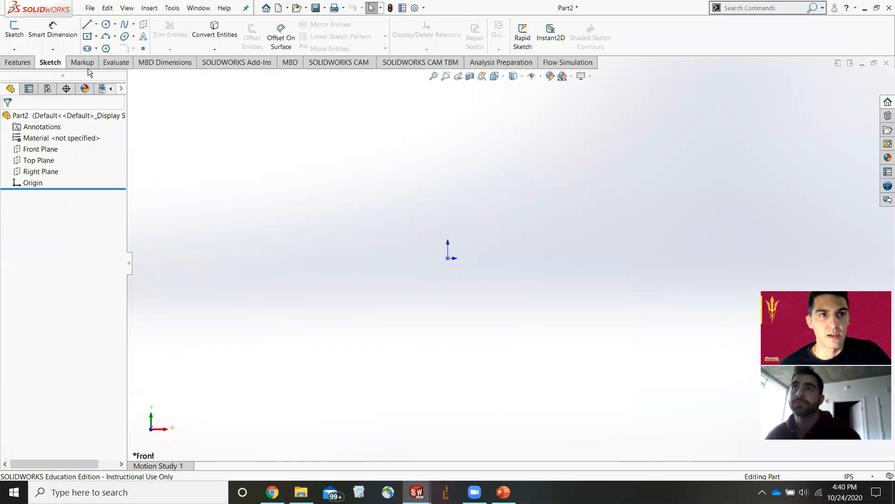
pyautogui.click(87, 24)
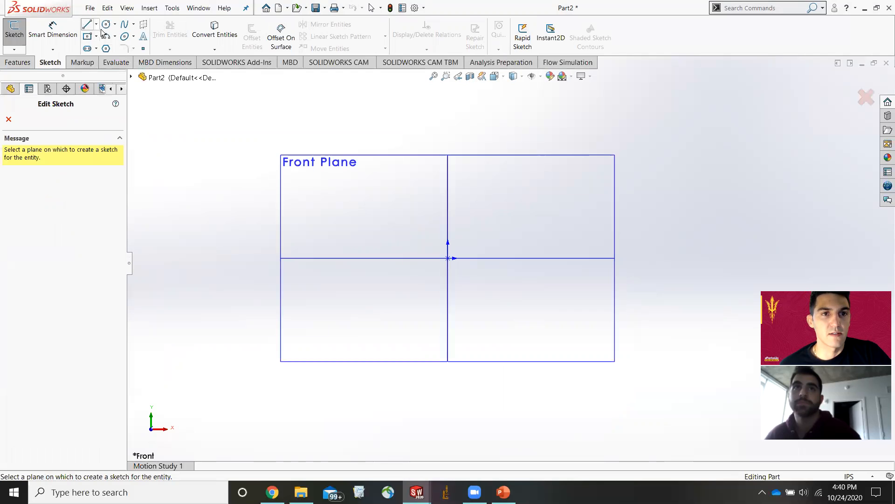
pyautogui.click(322, 158)
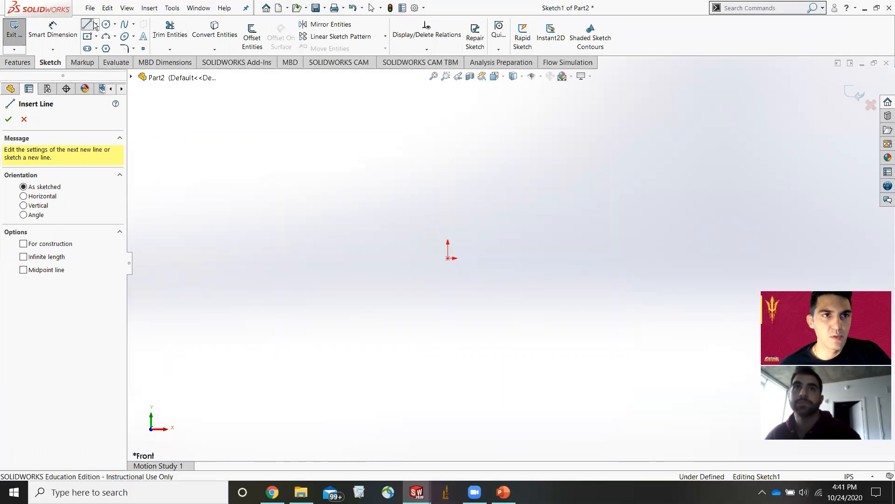
pyautogui.click(96, 24)
pyautogui.click(101, 49)
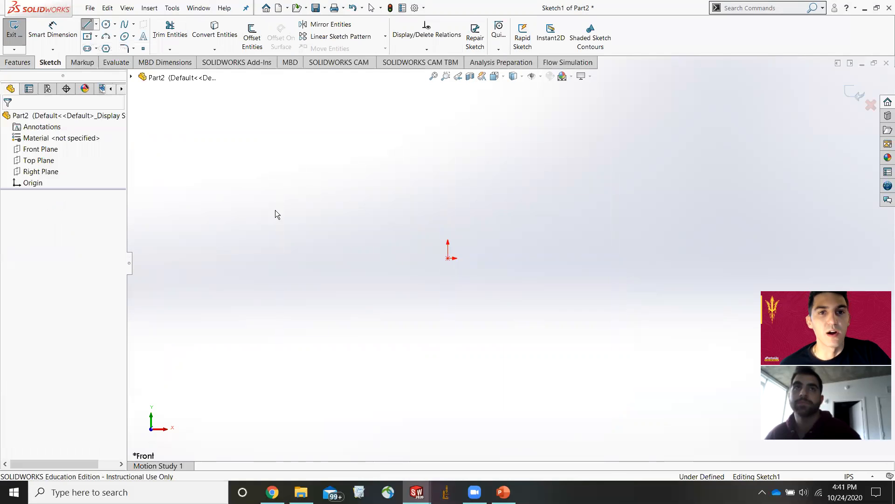
pyautogui.click(449, 259)
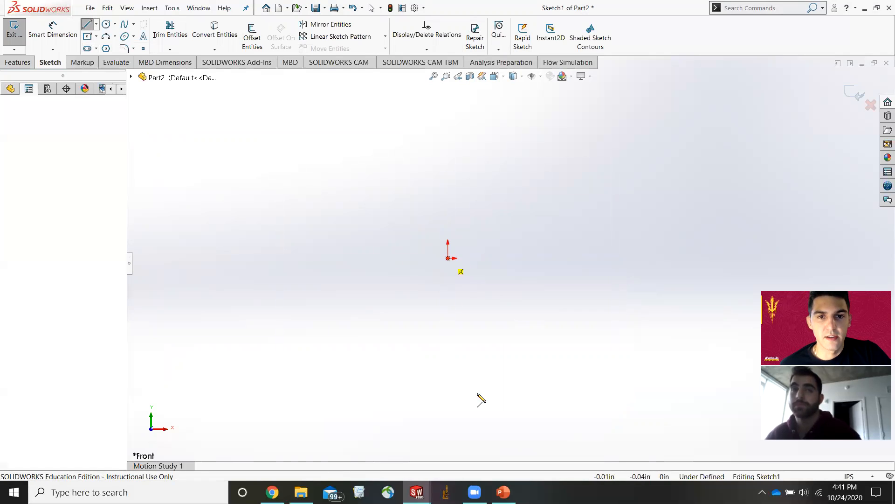
pyautogui.click(447, 443)
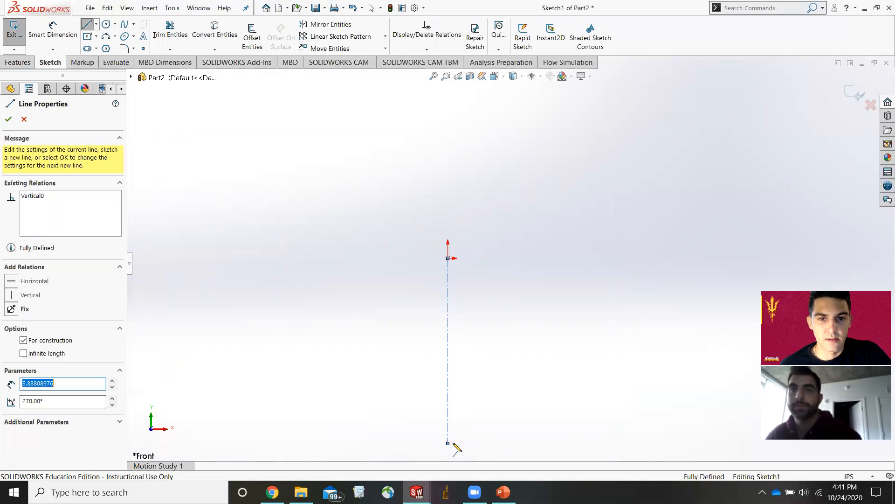
pyautogui.press('Escape')
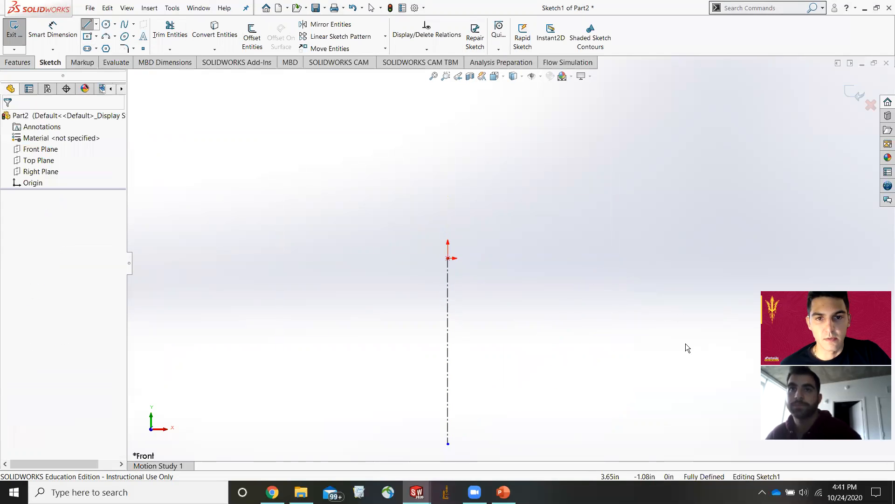
# Switch the document units to MMGS (millimeter, gram, second) and exit the centerline sketch.
pyautogui.click(849, 476)
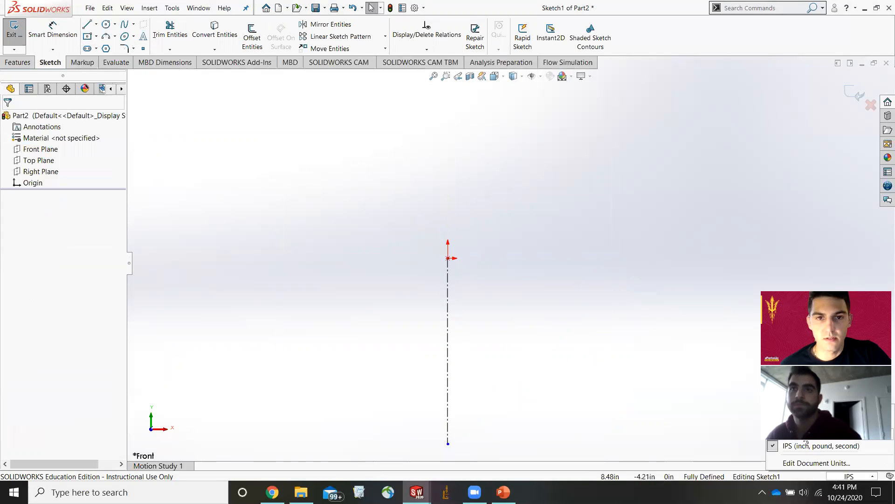
pyautogui.click(803, 434)
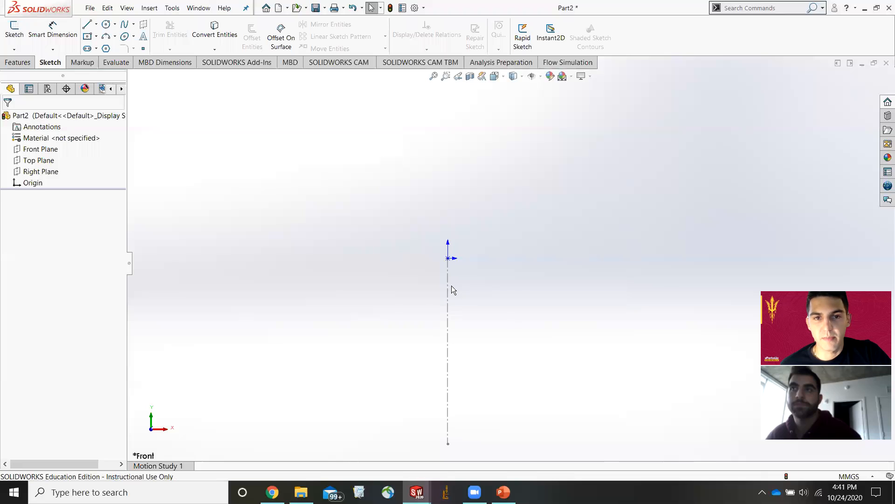
pyautogui.doubleClick(449, 287)
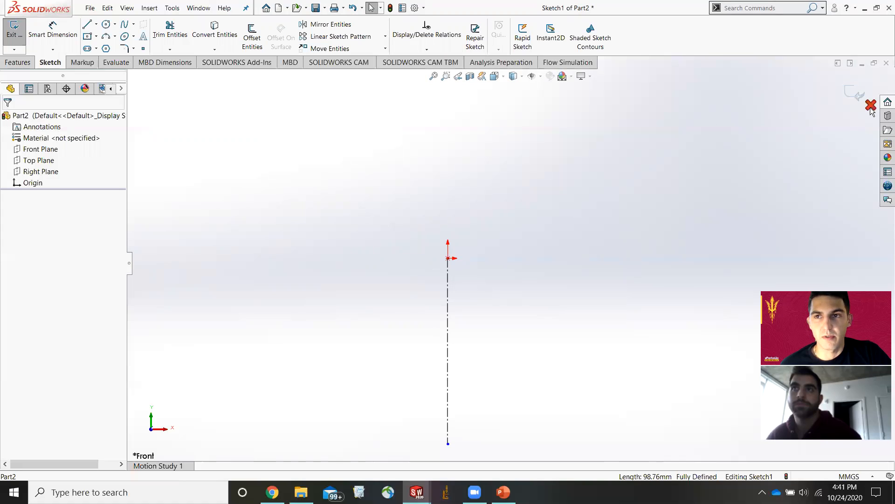
pyautogui.click(850, 94)
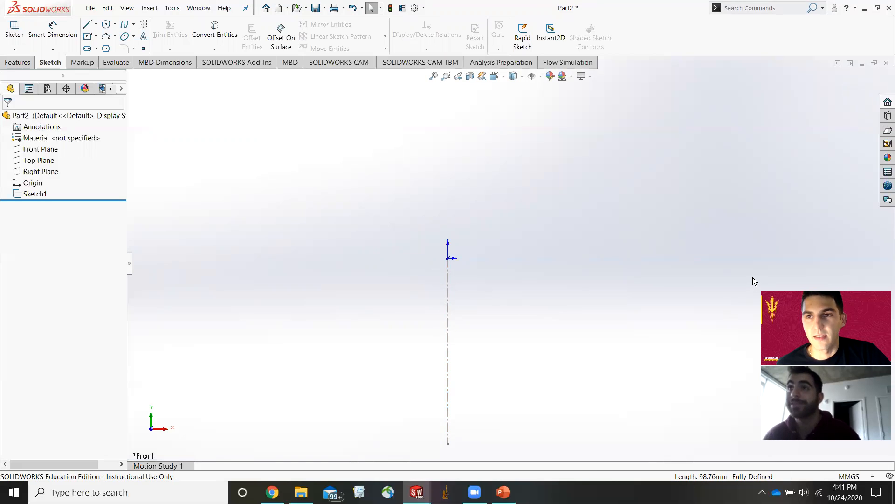
# Reopen the sketch and draw a freeform spline about 257 mm long from the upper centerline outward and back to its lower end.
pyautogui.click(458, 295)
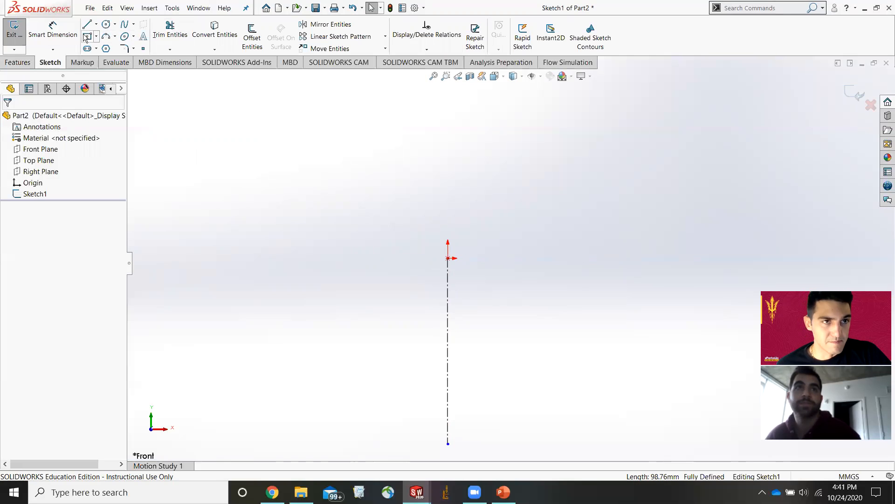
pyautogui.scroll(4, 479, 365)
pyautogui.scroll(-3, 486, 383)
pyautogui.scroll(-1, 486, 193)
pyautogui.scroll(-1, 501, 194)
pyautogui.scroll(-1, 542, 300)
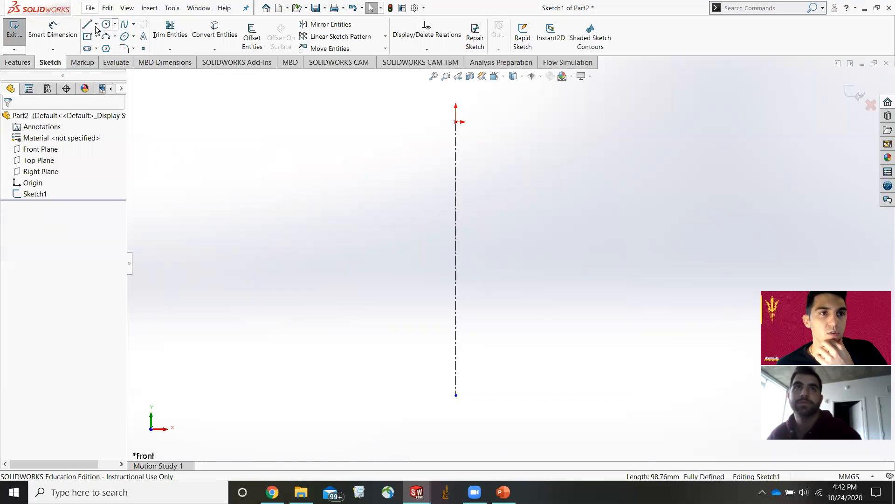
pyautogui.click(124, 25)
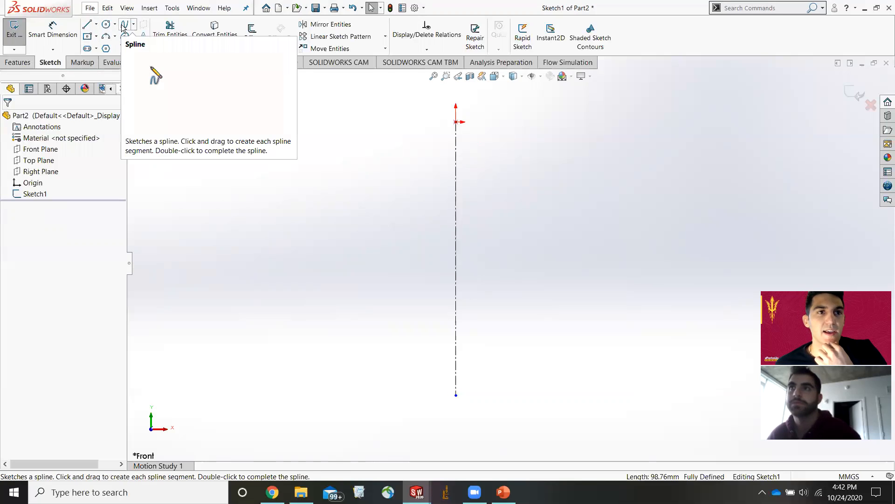
pyautogui.click(456, 174)
pyautogui.click(558, 177)
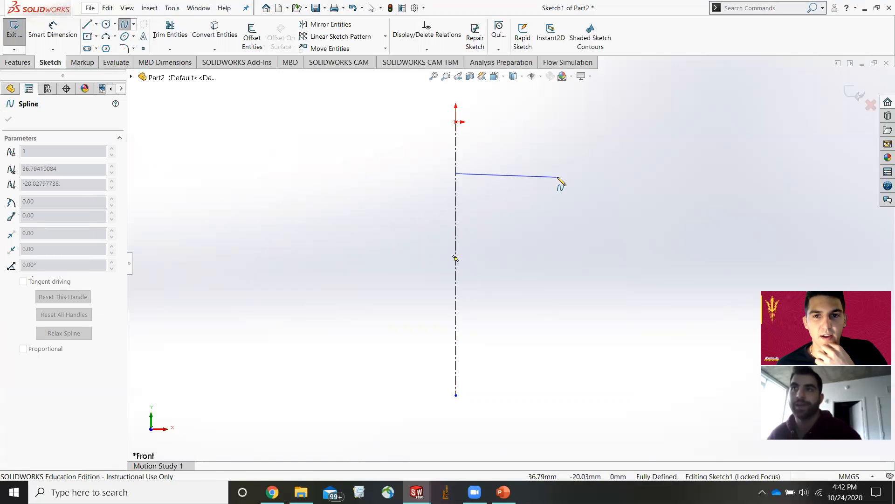
pyautogui.click(646, 214)
pyautogui.click(671, 271)
pyautogui.click(591, 258)
pyautogui.click(605, 332)
pyautogui.click(596, 400)
pyautogui.click(527, 386)
pyautogui.click(477, 337)
pyautogui.click(468, 380)
pyautogui.click(456, 375)
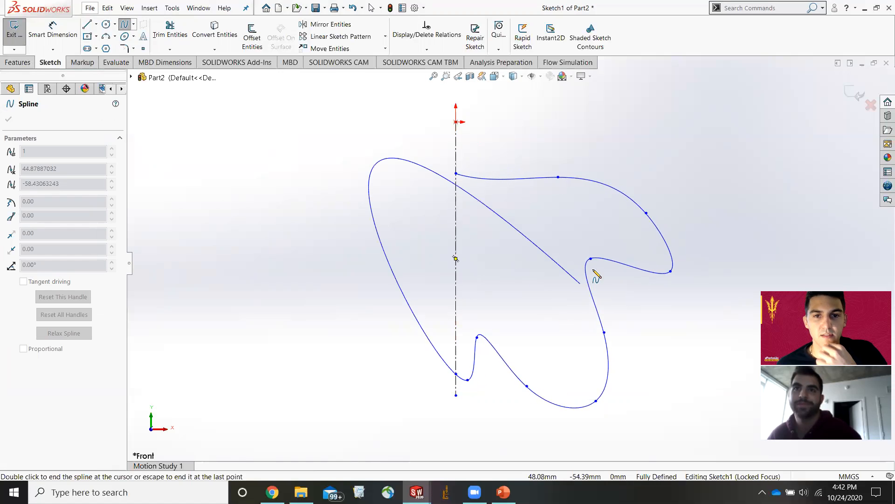
pyautogui.press('Escape')
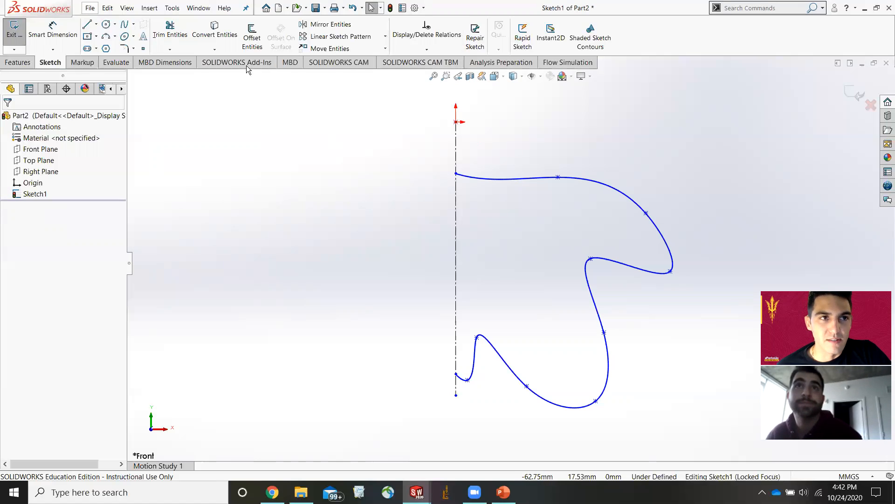
# Exit the spline sketch.
pyautogui.click(31, 63)
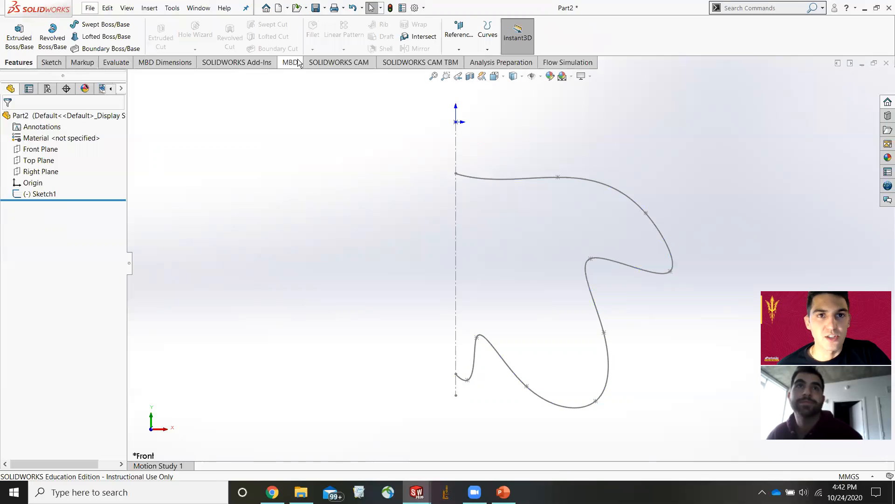
pyautogui.doubleClick(513, 178)
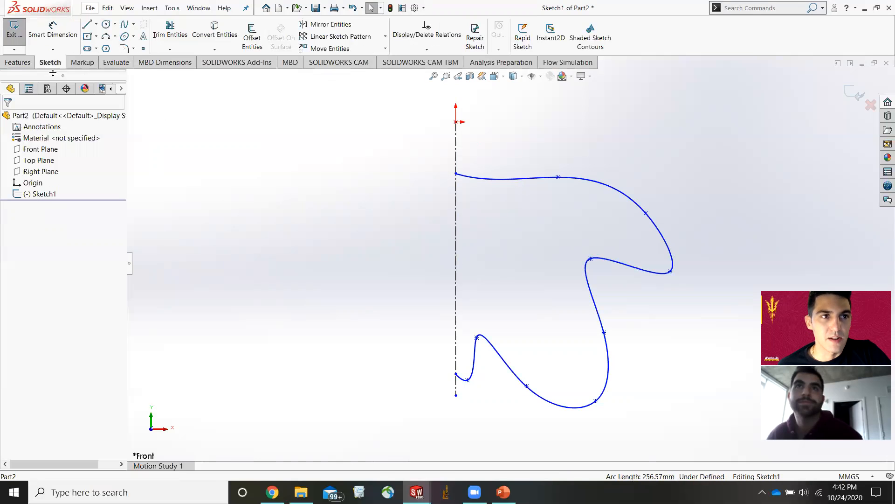
pyautogui.click(14, 30)
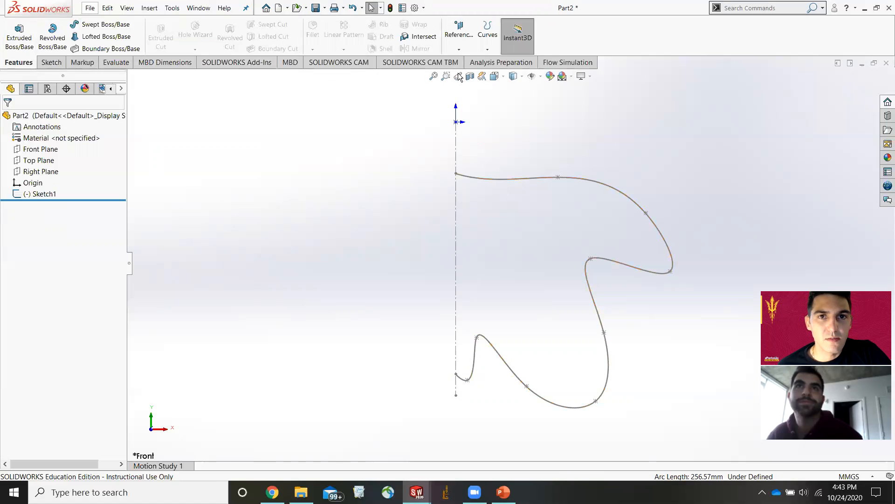
pyautogui.click(511, 179)
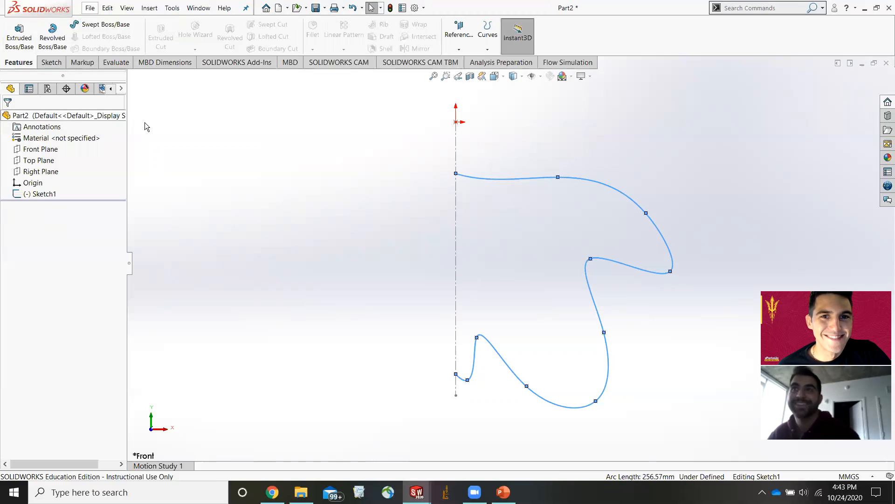
pyautogui.click(51, 62)
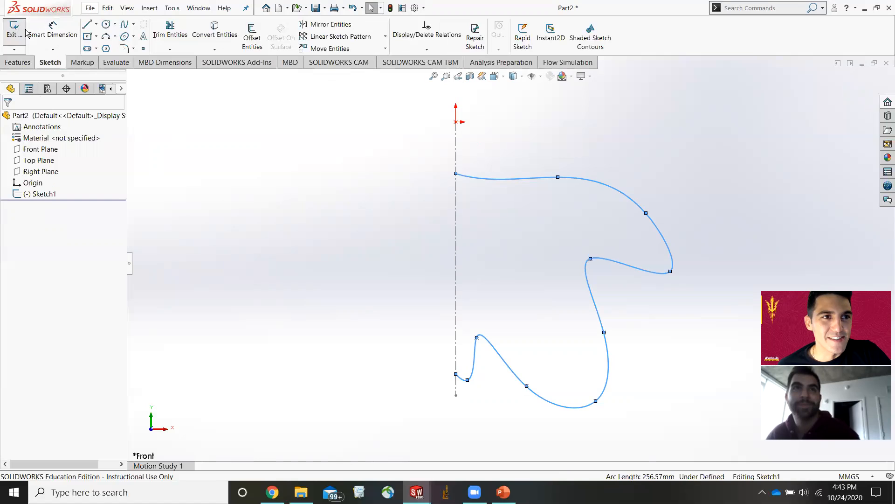
pyautogui.click(15, 29)
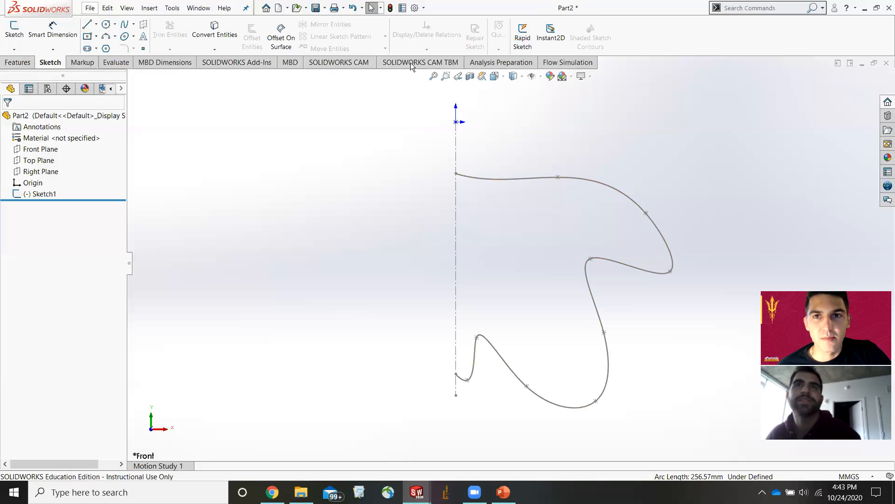
# Reopen the sketch and mirror the spline about the vertical centerline.
pyautogui.doubleClick(498, 179)
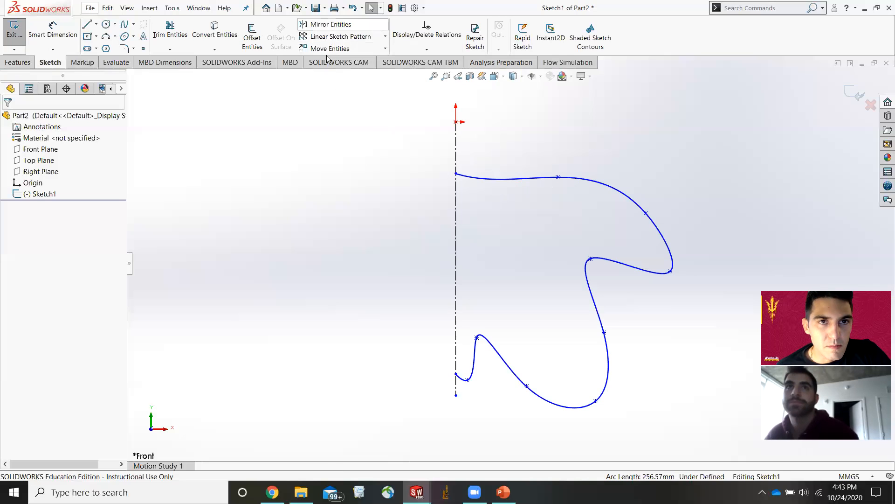
pyautogui.click(331, 24)
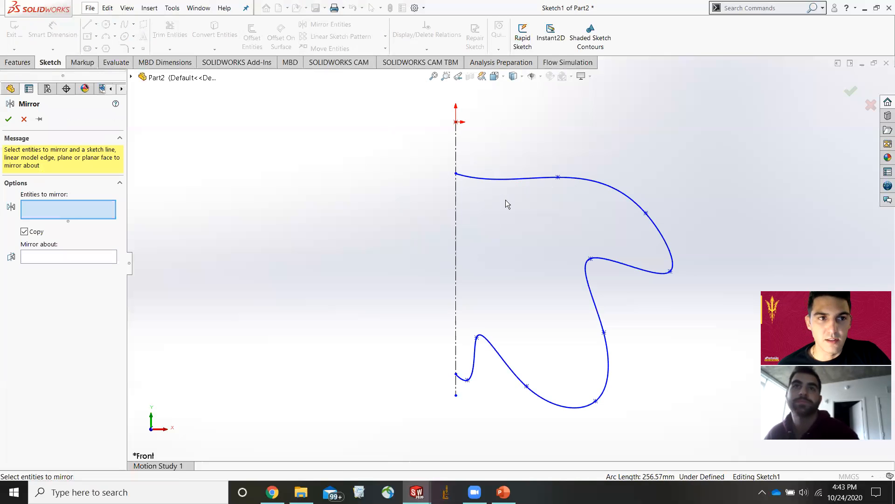
pyautogui.click(534, 183)
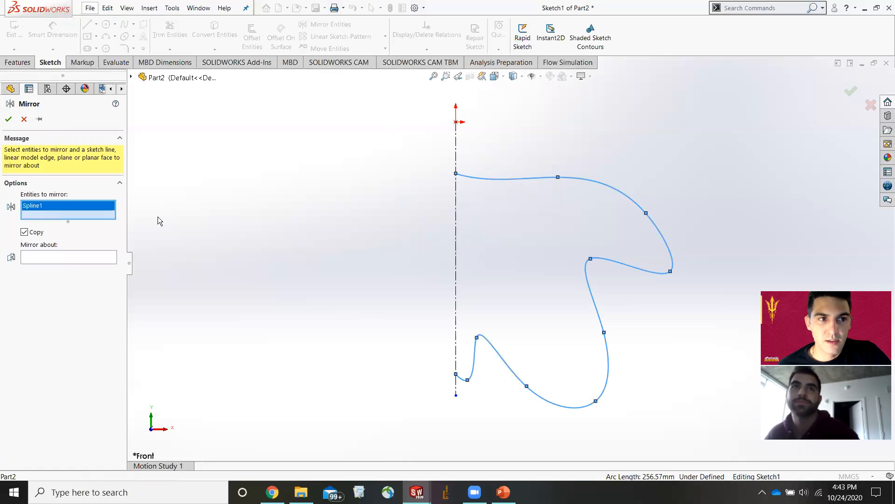
pyautogui.click(112, 260)
pyautogui.click(457, 243)
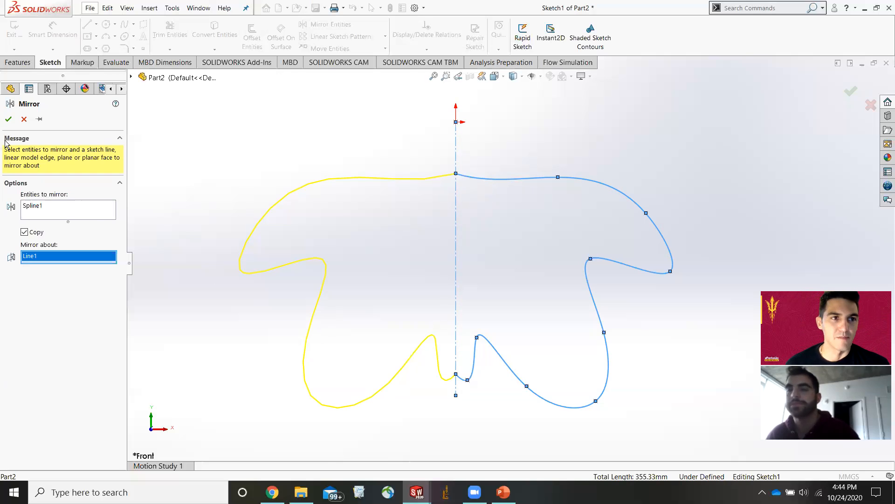
pyautogui.click(9, 119)
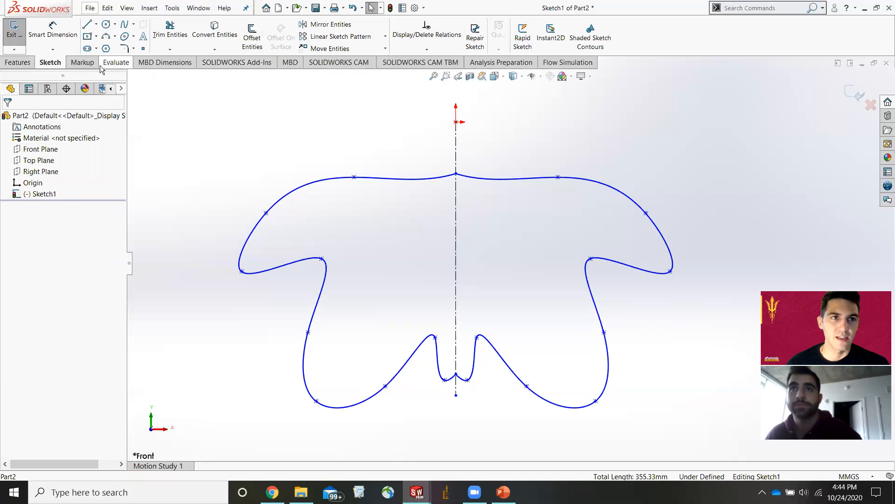
# Try to extrude the mirrored profile as a boss 10 mm deep.
pyautogui.click(19, 62)
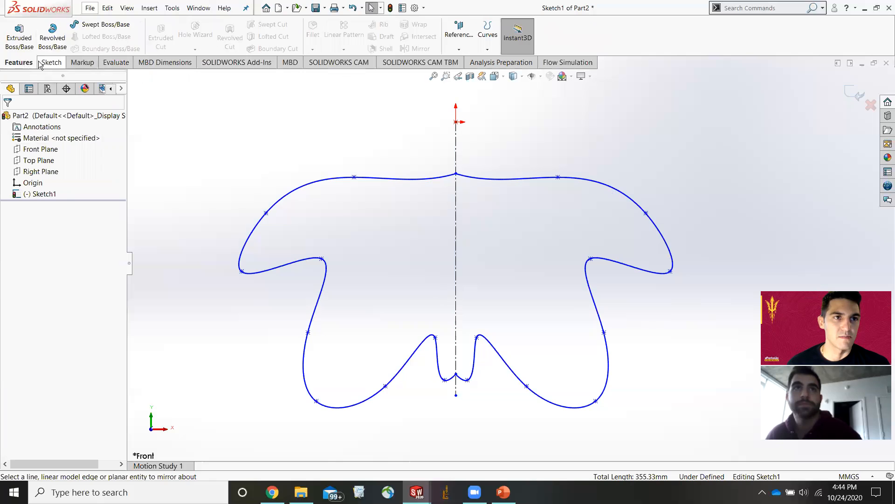
pyautogui.click(19, 38)
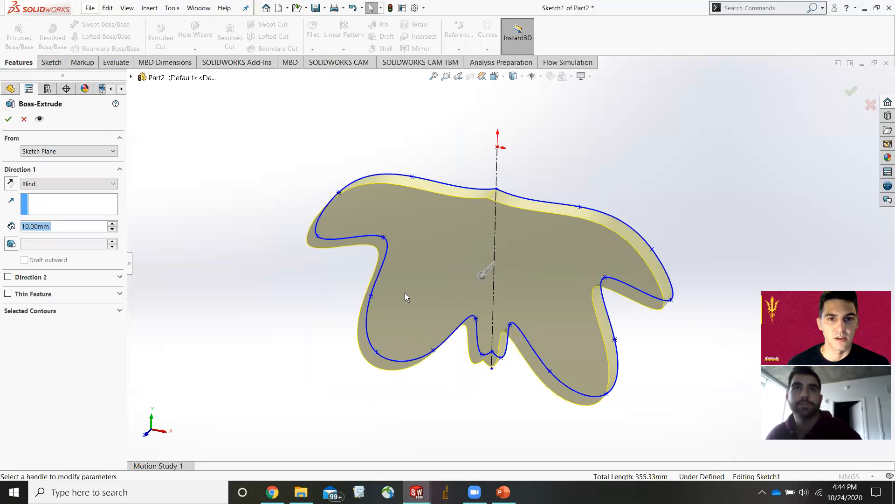
pyautogui.click(8, 120)
# Undo the extrusion and the spline mirror.
pyautogui.moveTo(669, 188); pyautogui.dragTo(685, 217, button='middle')
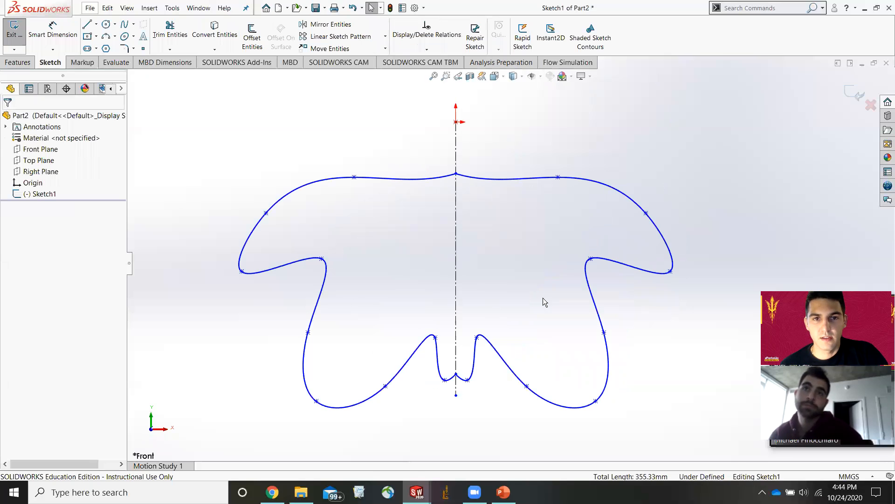
pyautogui.hotkey('ctrl', 'z')
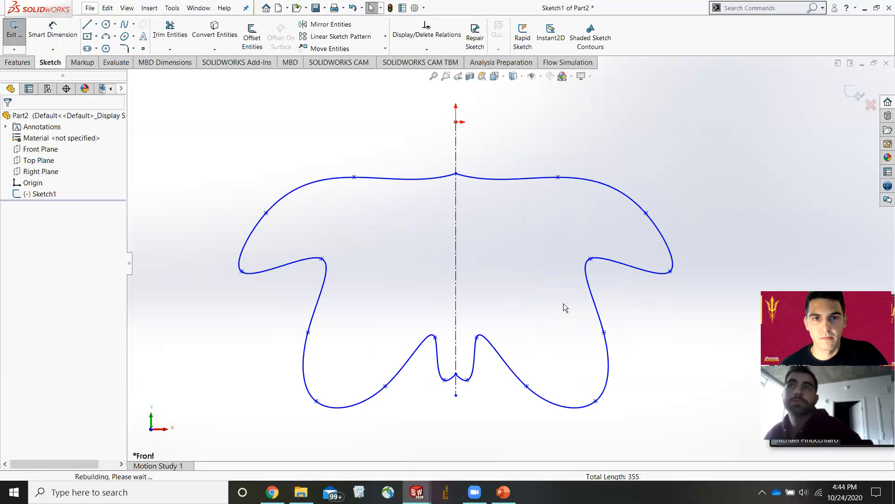
pyautogui.hotkey('ctrl', 'z')
pyautogui.hotkey('ctrl', 'z')
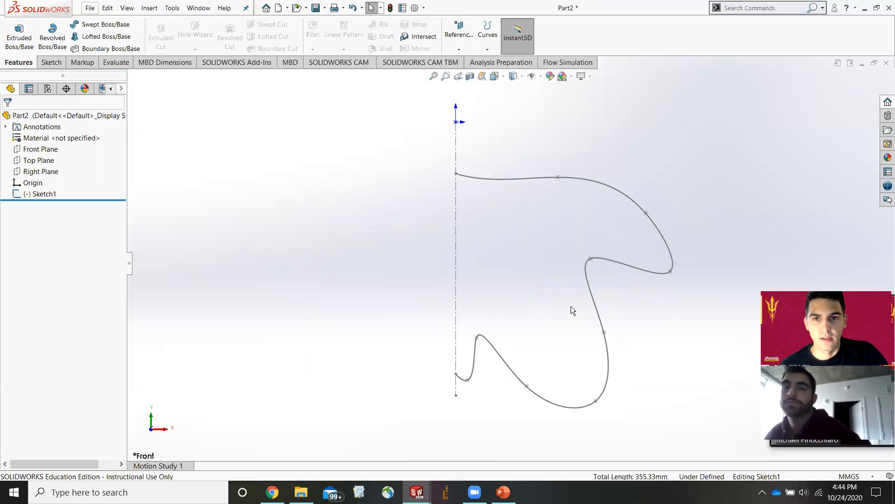
# Delete the spline and sketch a horizontal line from the centerline outward to the right.
pyautogui.click(536, 183)
pyautogui.press('Delete')
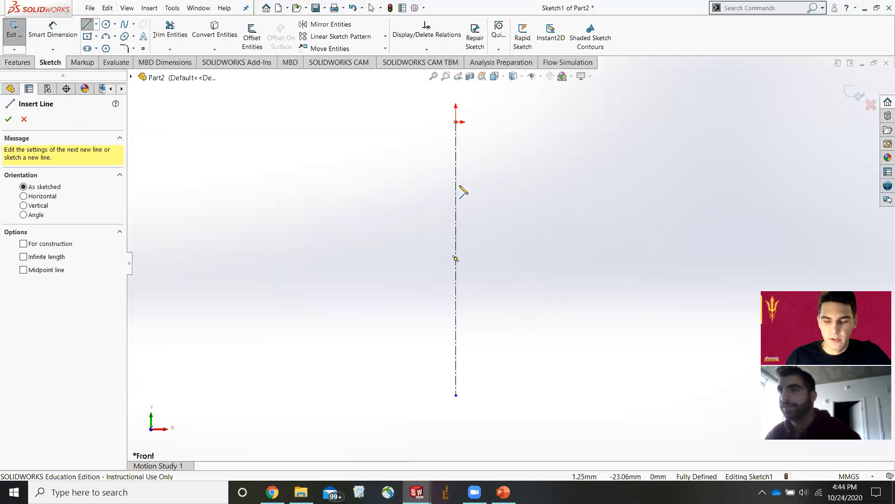
pyautogui.click(457, 157)
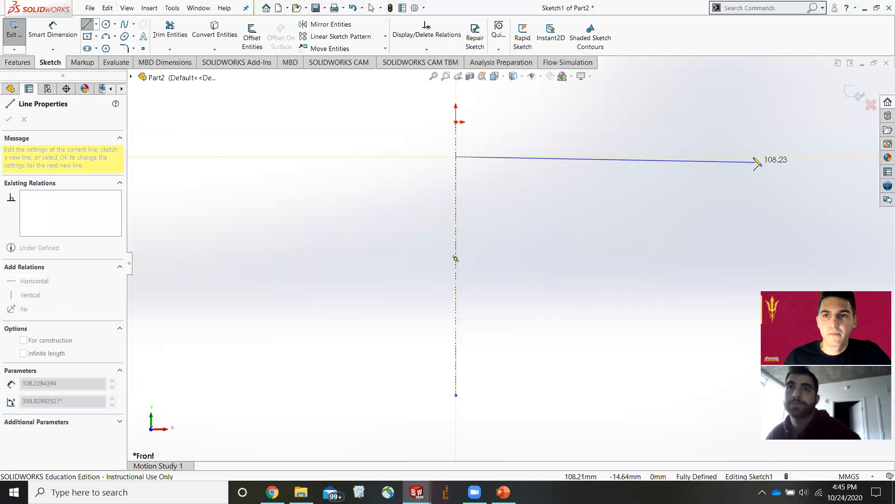
pyautogui.click(588, 156)
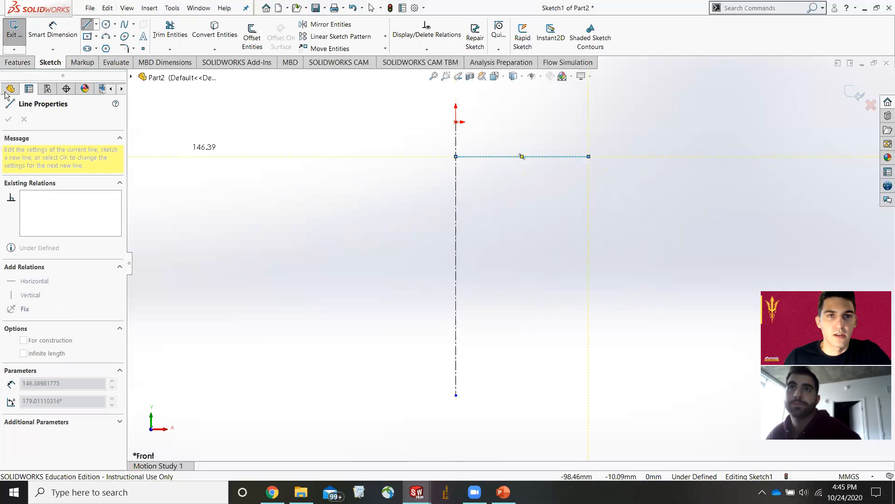
# Dimension the horizontal line's length to 40 mm.
pyautogui.click(53, 30)
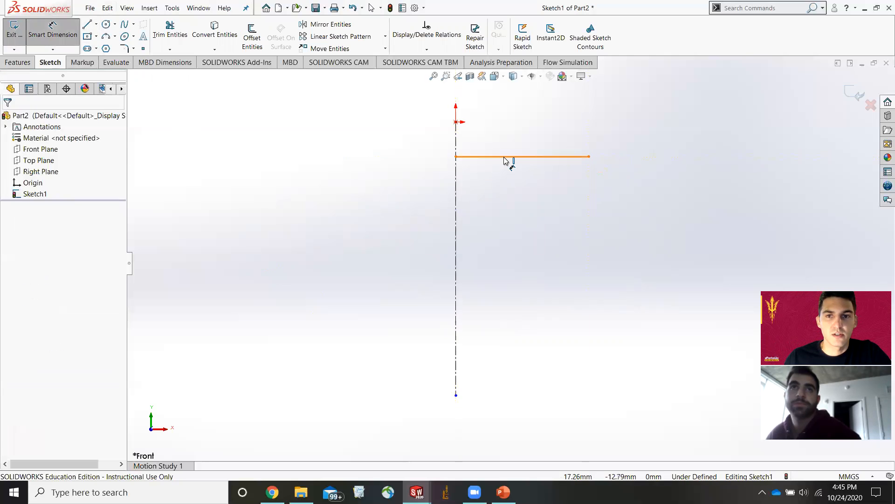
pyautogui.click(518, 156)
pyautogui.click(517, 127)
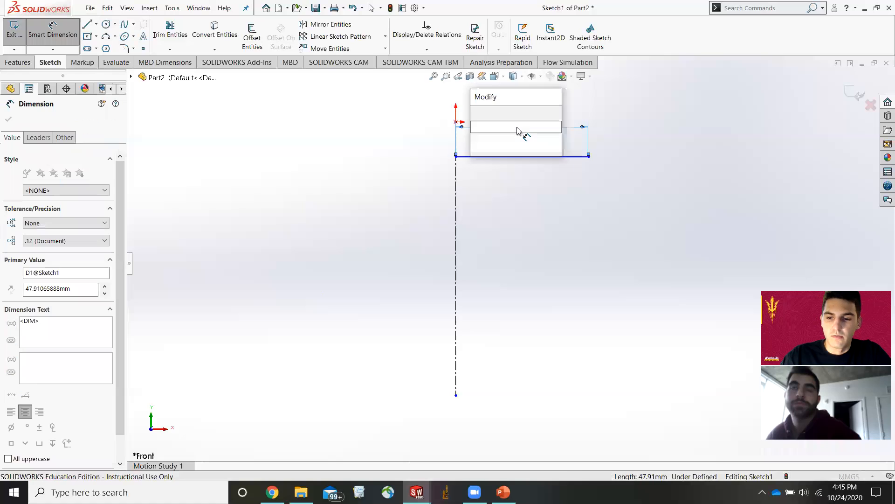
pyautogui.write('40')
pyautogui.press('Return')
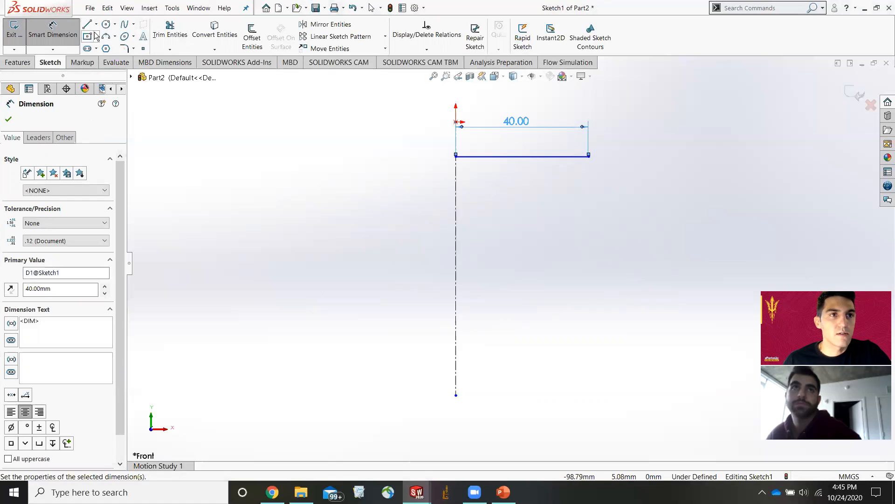
# Sketch a vertical line about 11 mm down from the line's right end and a short horizontal line from the centerline.
pyautogui.click(87, 25)
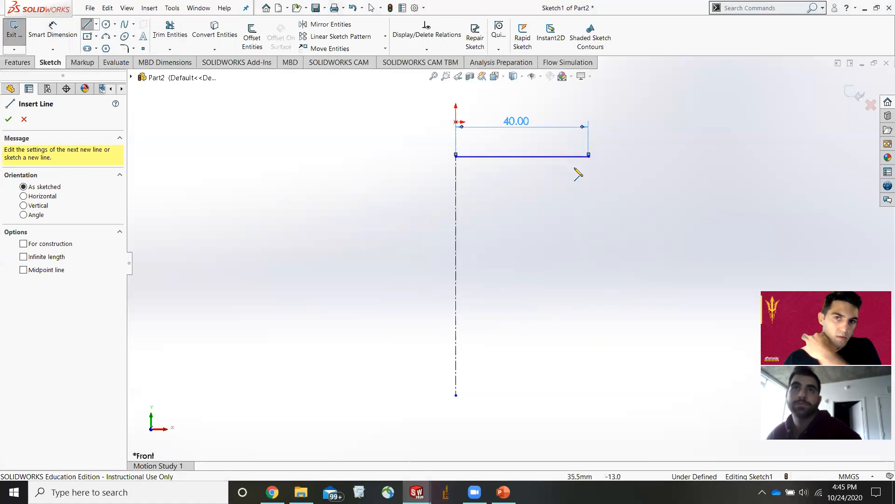
pyautogui.click(588, 156)
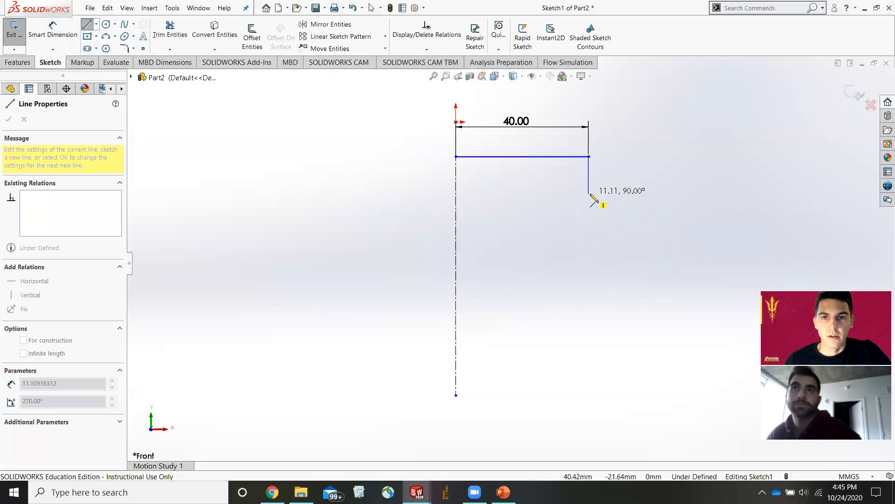
pyautogui.click(588, 194)
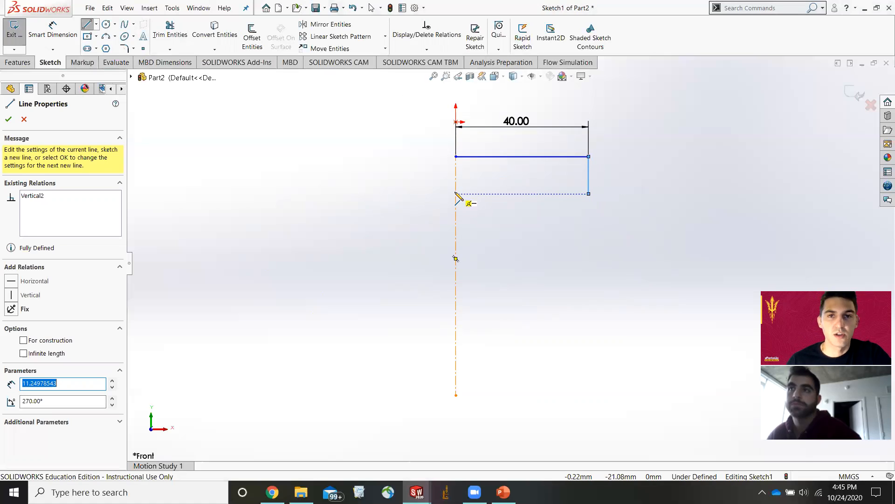
pyautogui.click(456, 193)
pyautogui.click(509, 194)
pyautogui.press('Escape')
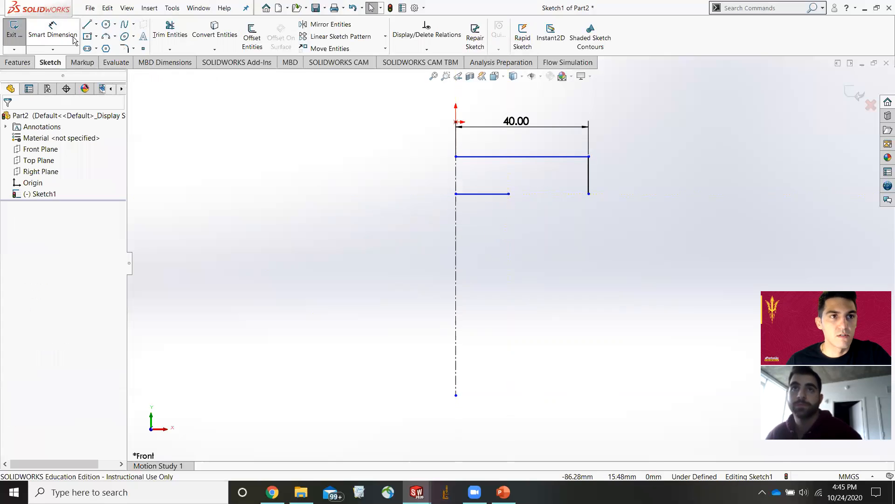
# Dimension the short horizontal line's length to 12.5 mm.
pyautogui.click(73, 40)
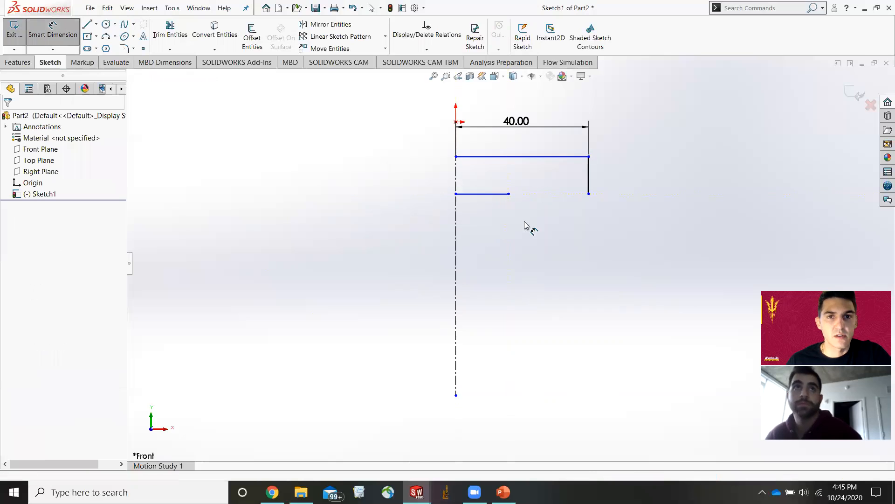
pyautogui.click(491, 221)
pyautogui.click(485, 218)
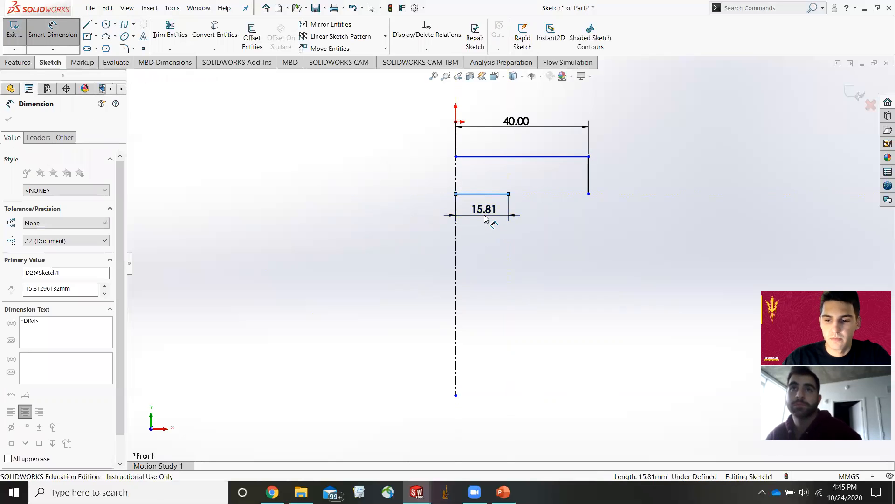
pyautogui.write('12.5')
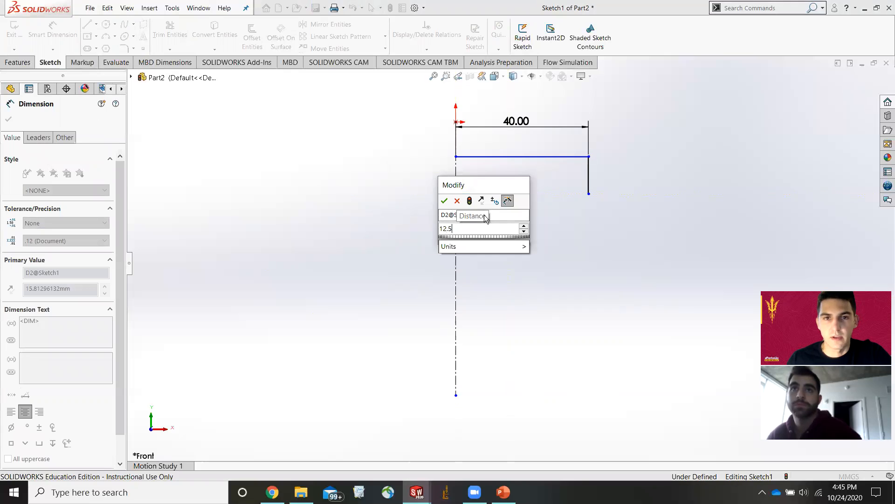
pyautogui.press('Return')
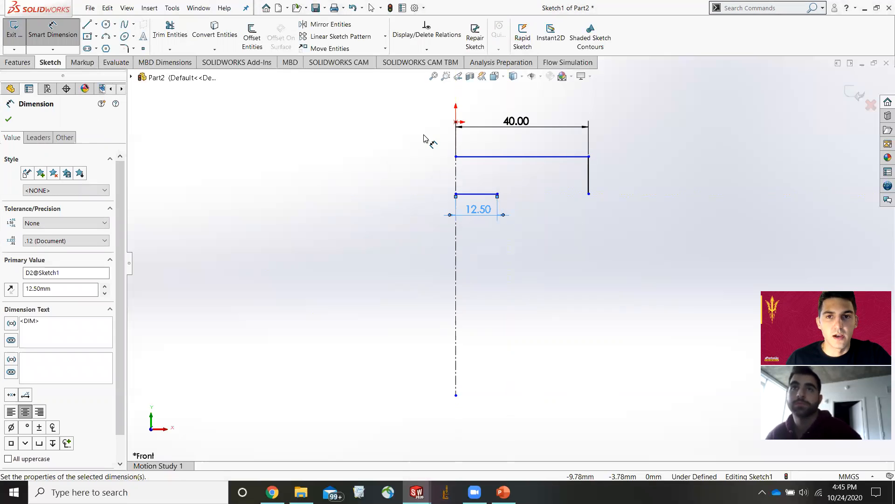
# Select and delete the vertical line at the right end of the 40 mm line.
pyautogui.click(27, 19)
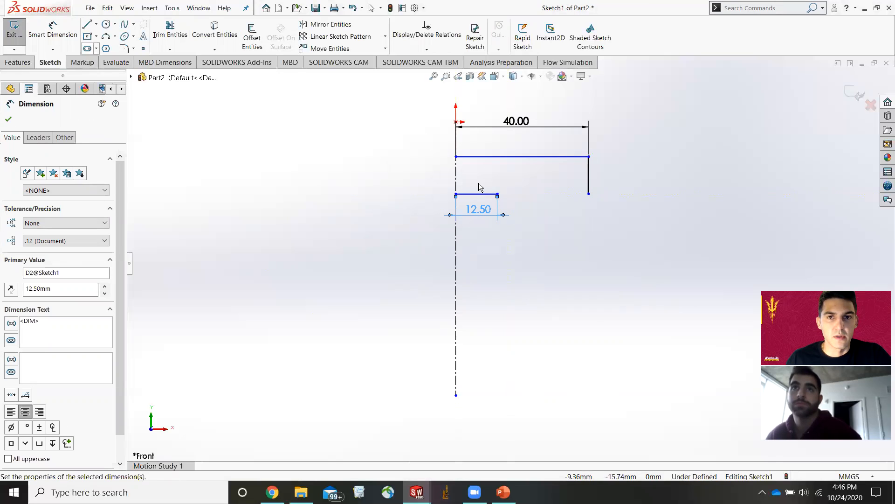
pyautogui.click(589, 176)
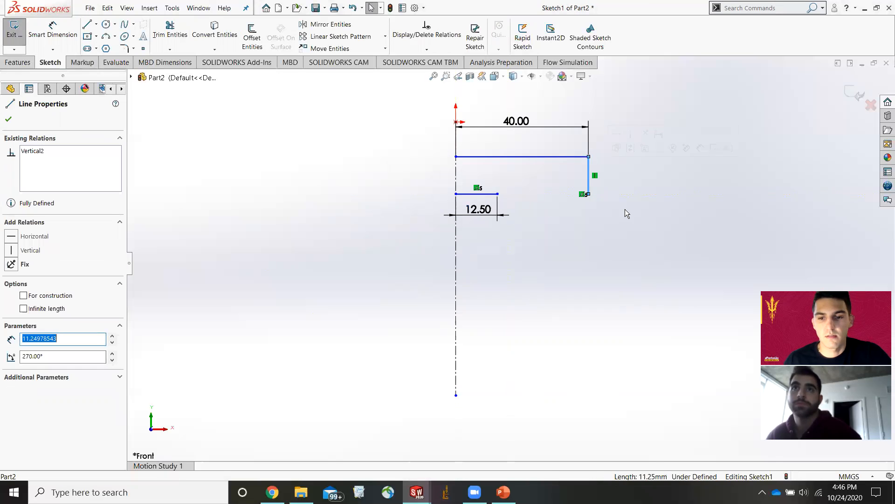
pyautogui.press('Delete')
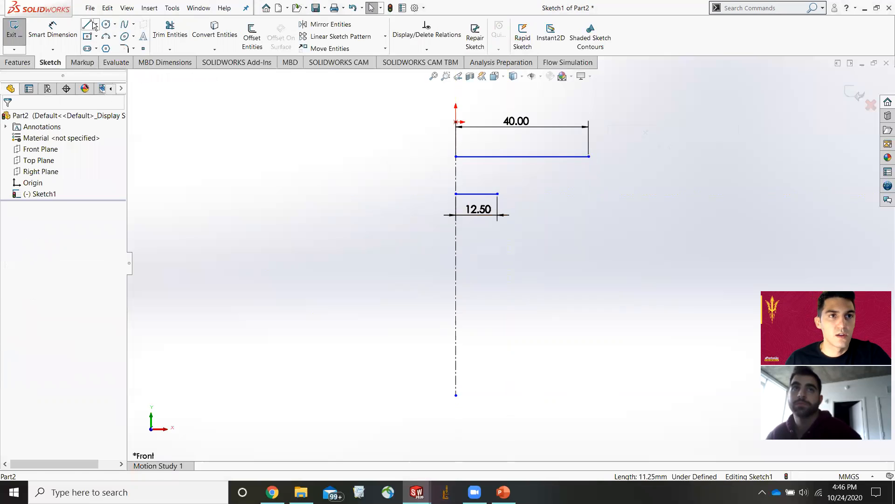
# Sketch a stepped outline up from the short line's end, across to the right, and up to the 40 mm line's end.
pyautogui.click(92, 25)
pyautogui.click(497, 194)
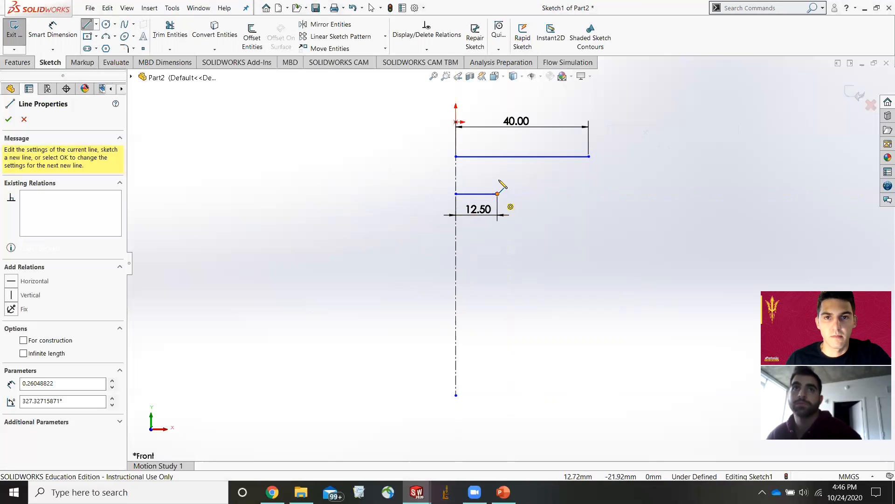
pyautogui.click(497, 175)
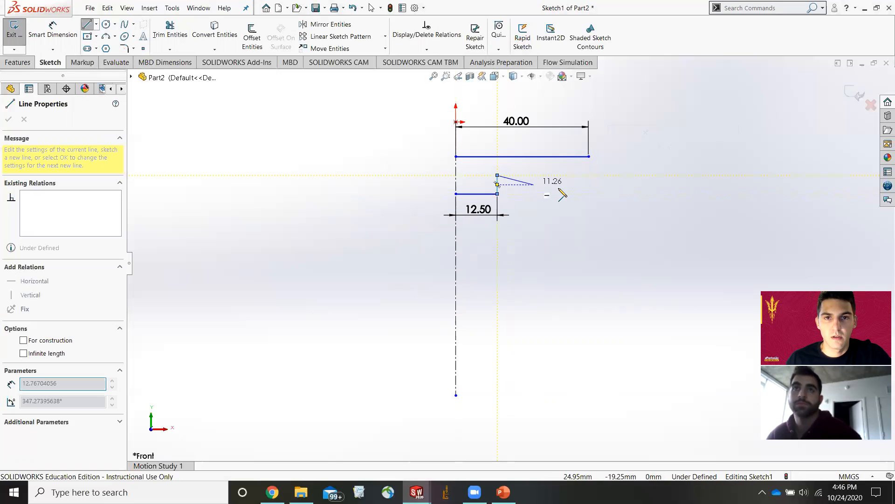
pyautogui.click(588, 175)
pyautogui.click(589, 157)
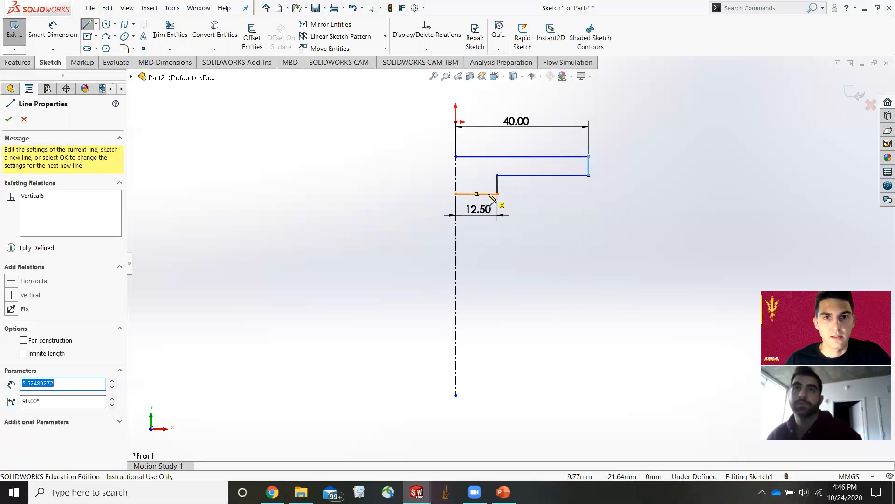
pyautogui.press('Escape')
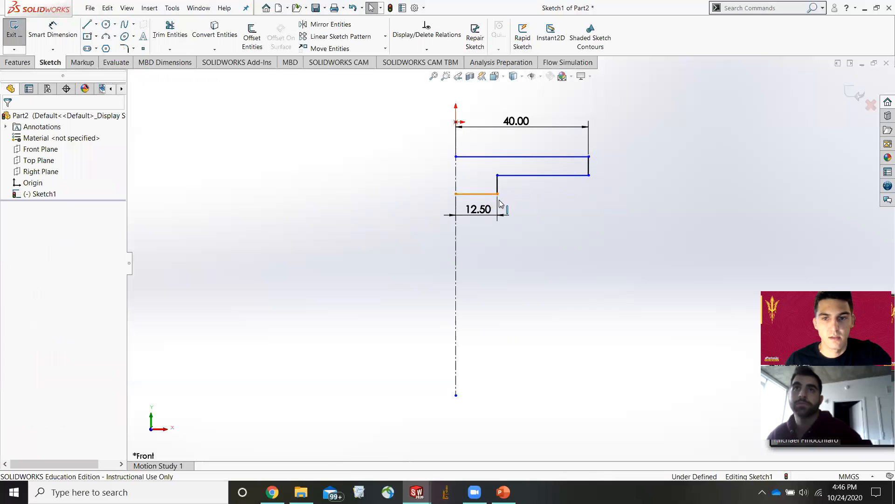
# Delete the 12.5 mm horizontal line.
pyautogui.click(495, 195)
pyautogui.press('Delete')
pyautogui.click(388, 246)
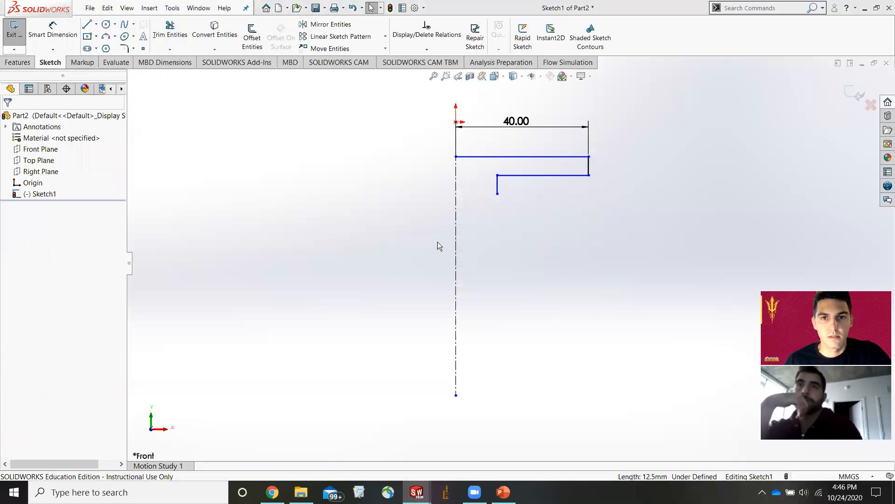
# Dimension the inner vertical line's length to 31 mm and restart the Line tool.
pyautogui.click(49, 33)
pyautogui.click(497, 187)
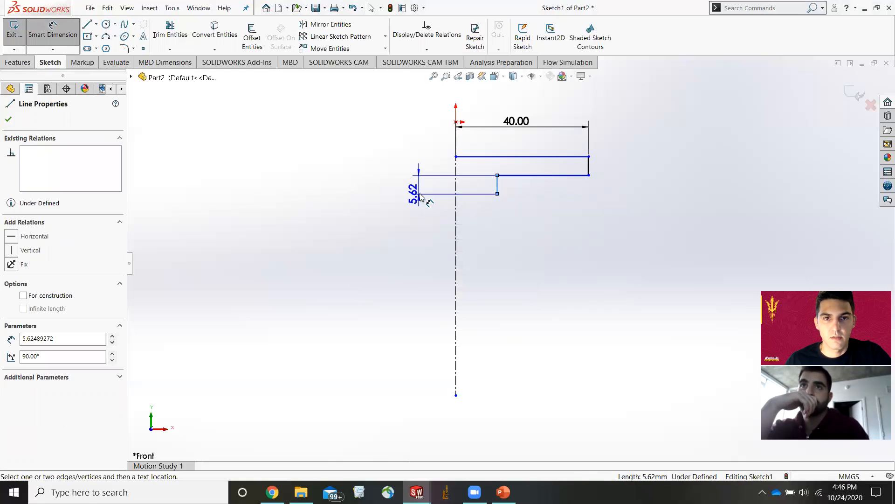
pyautogui.click(418, 193)
pyautogui.write('31')
pyautogui.press('Return')
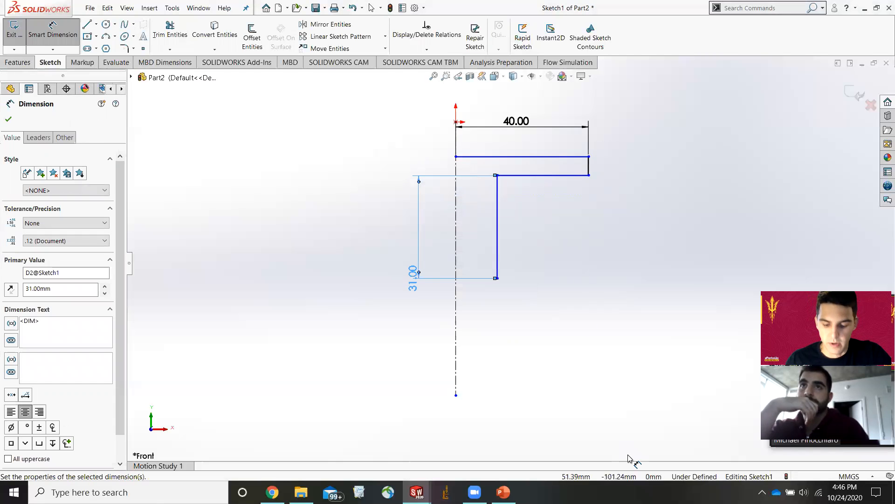
pyautogui.click(88, 24)
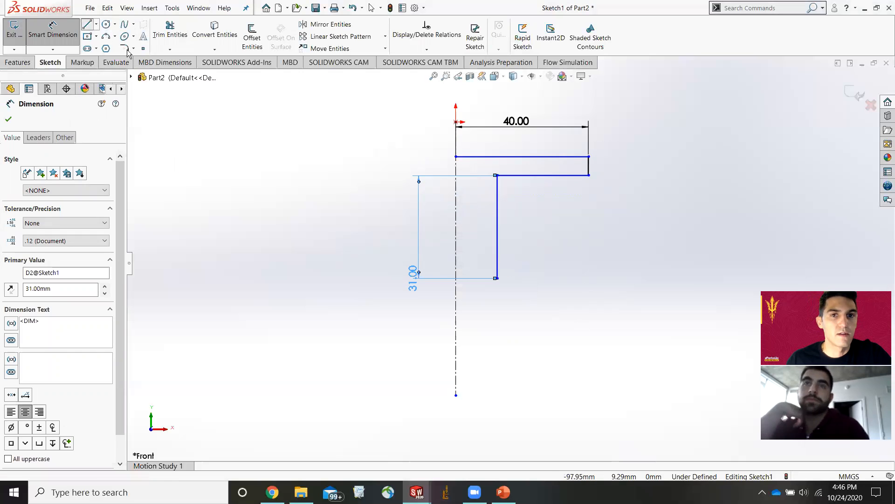
# Close the profile with a horizontal line from the inner vertical line's bottom end back to the centerline.
pyautogui.click(498, 279)
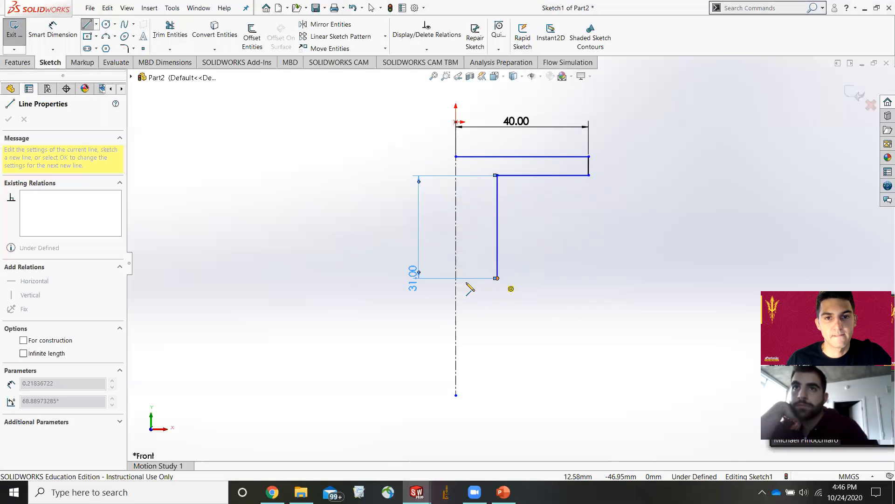
pyautogui.click(456, 279)
pyautogui.press('Escape')
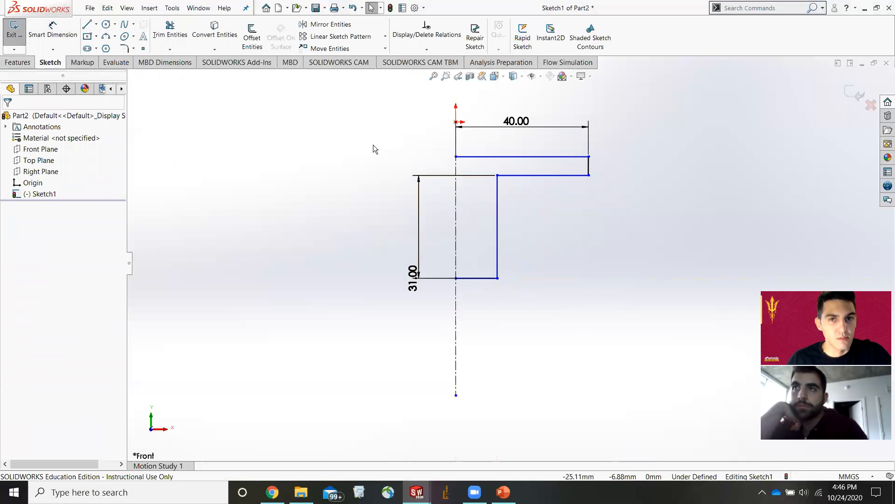
# Revolve the closed profile 360 degrees about the centerline, letting the sketch close automatically.
pyautogui.click(18, 63)
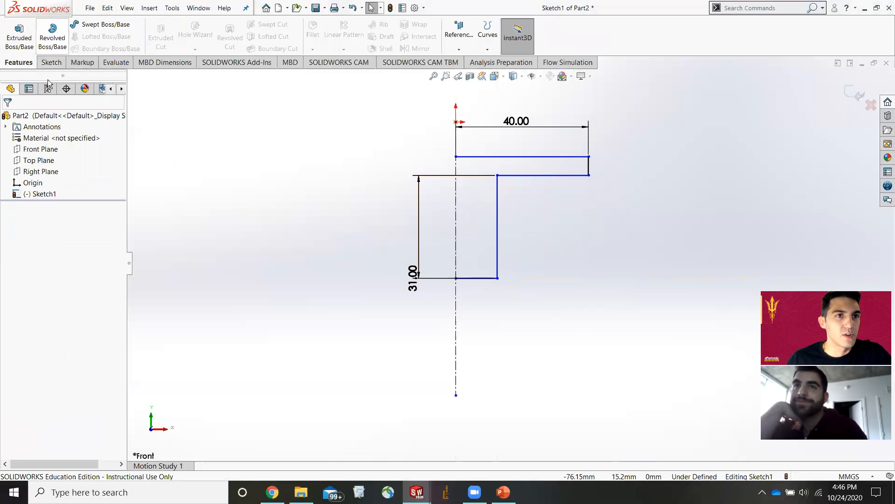
pyautogui.click(64, 51)
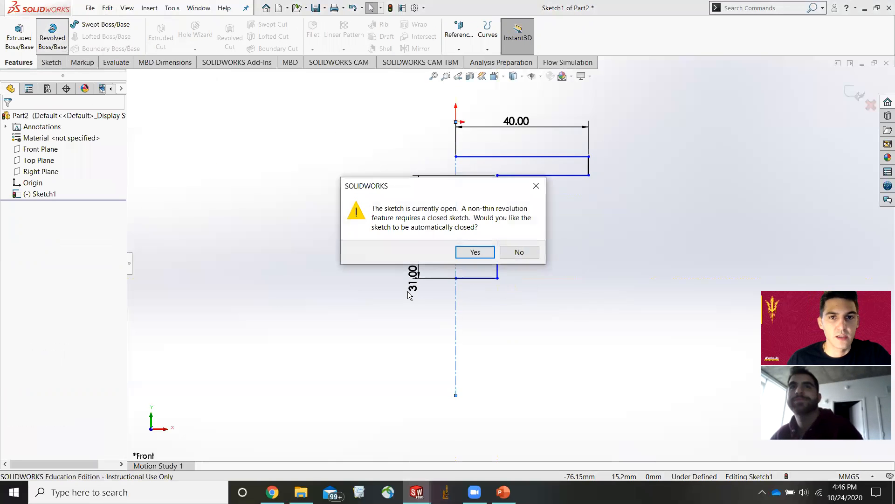
pyautogui.click(475, 252)
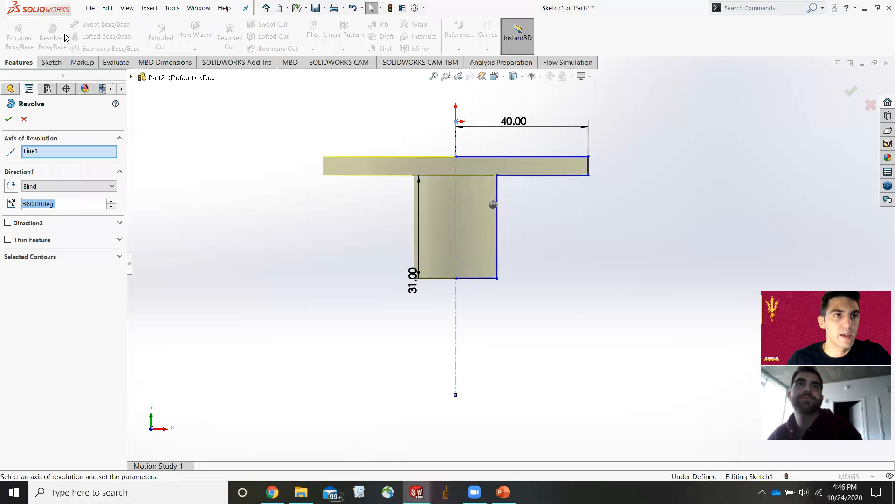
pyautogui.scroll(2, 501, 237)
pyautogui.scroll(-4, 490, 199)
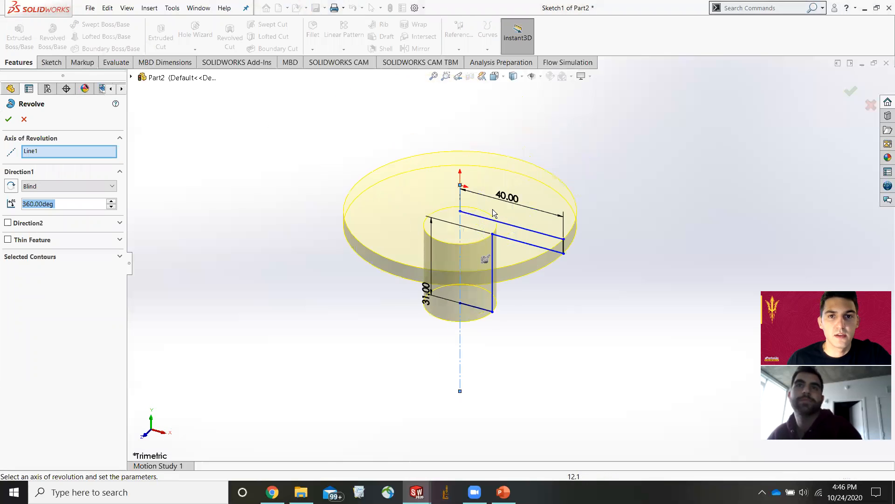
pyautogui.moveTo(507, 246); pyautogui.dragTo(522, 206, button='middle')
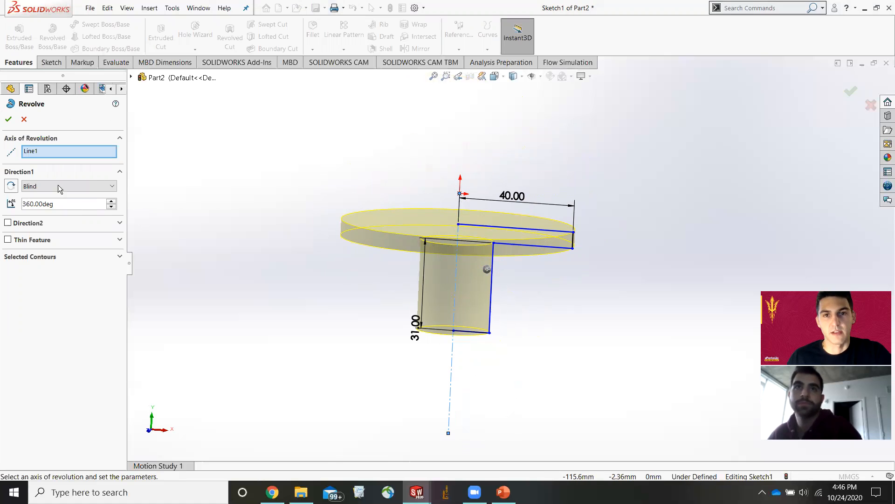
pyautogui.click(7, 120)
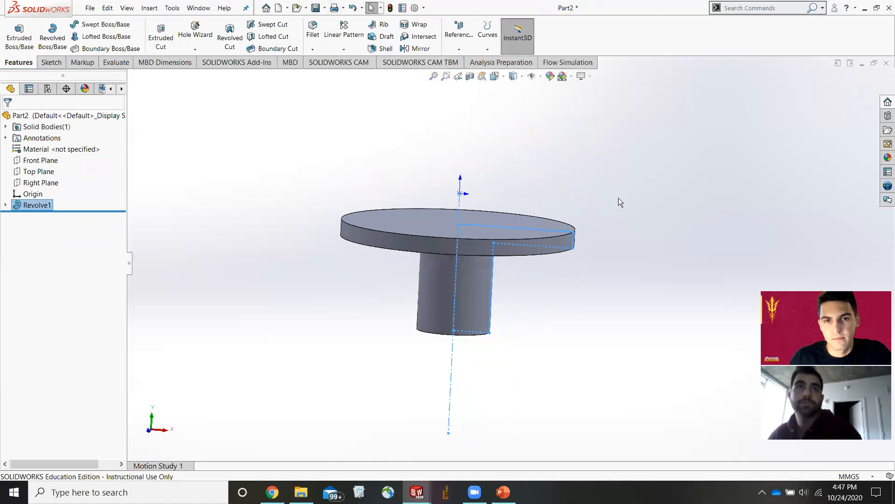
# Inspect the revolved part from several angles and switch to the Top view.
pyautogui.moveTo(500, 190); pyautogui.dragTo(551, 318, button='middle')
pyautogui.moveTo(565, 198); pyautogui.dragTo(521, 315, button='middle')
pyautogui.click(486, 231)
pyautogui.click(657, 208)
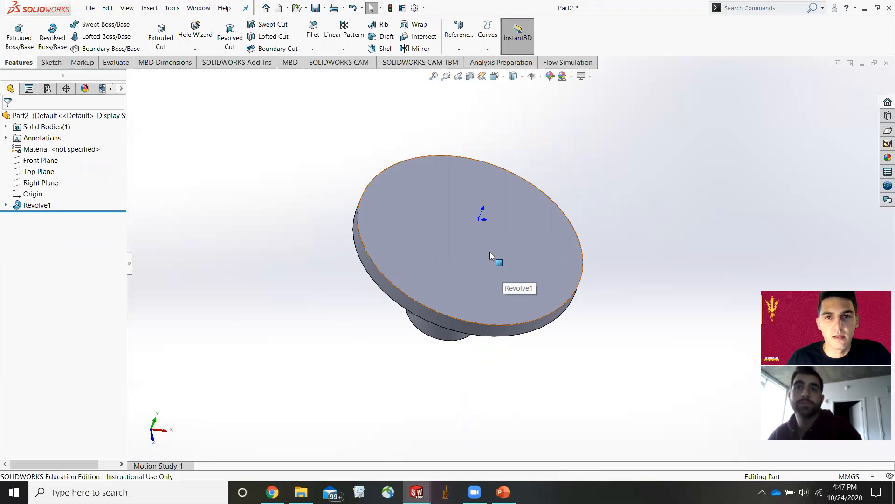
pyautogui.scroll(-3, 487, 238)
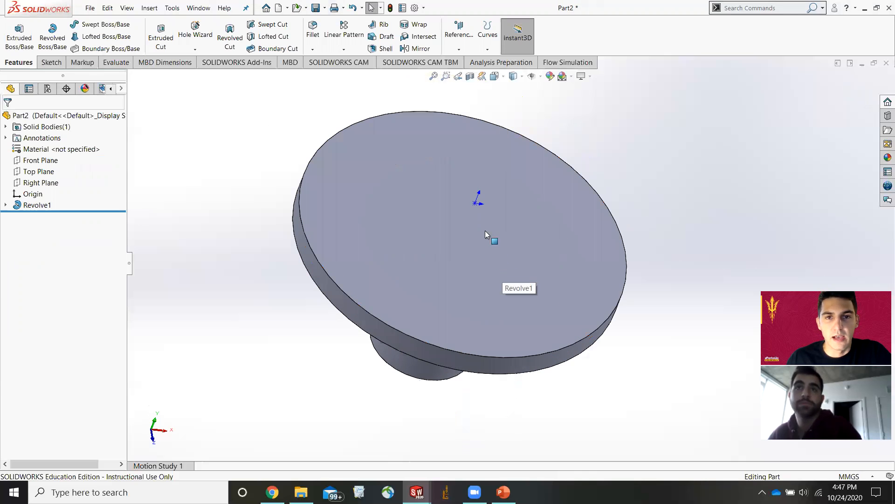
pyautogui.click(54, 64)
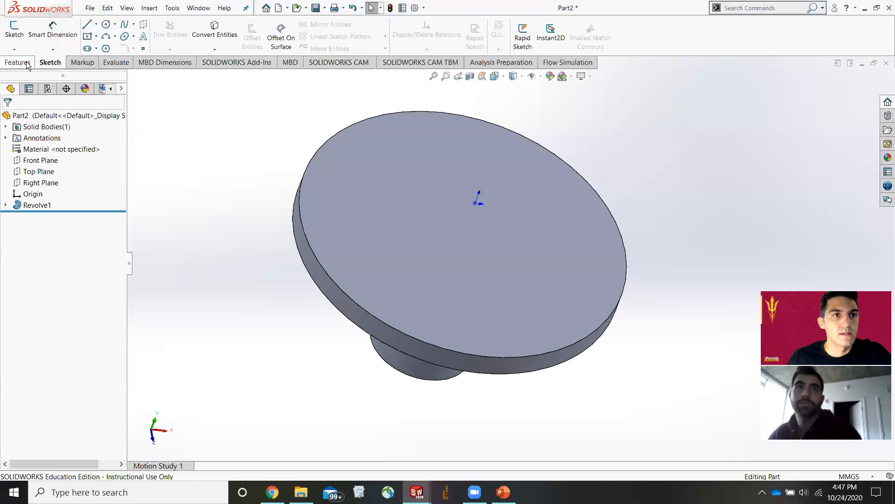
pyautogui.click(499, 78)
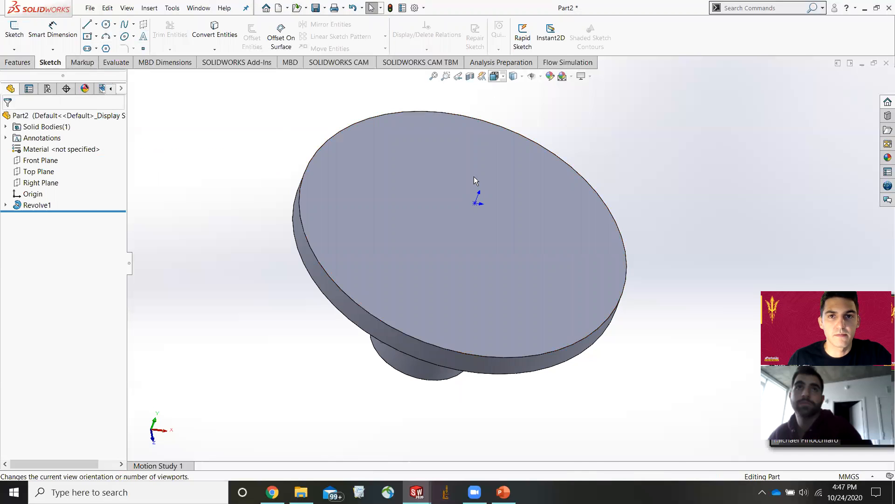
pyautogui.click(485, 267)
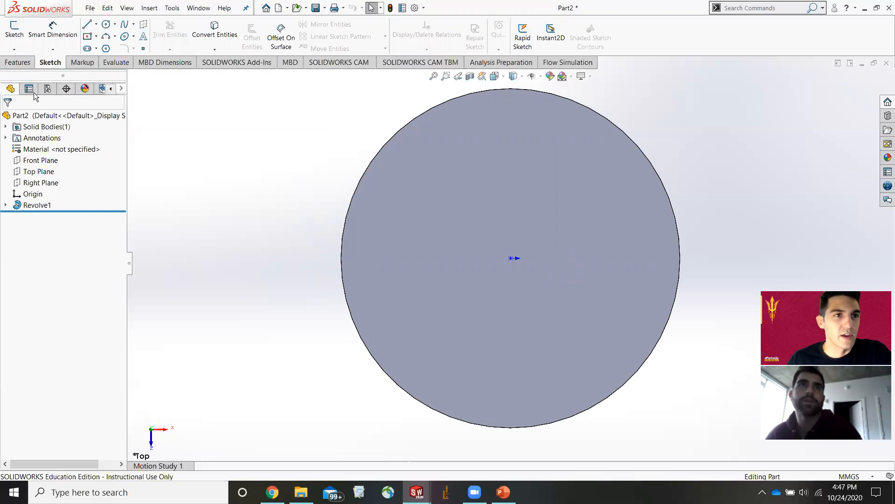
pyautogui.click(18, 64)
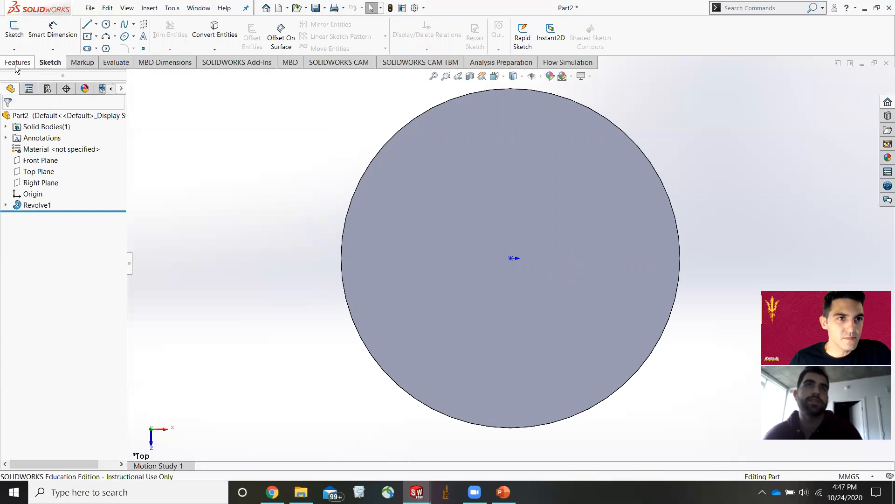
pyautogui.click(49, 63)
# Start a sketch on the part's top face and draw a circle about 18 mm in diameter left of and above the center.
pyautogui.click(487, 200)
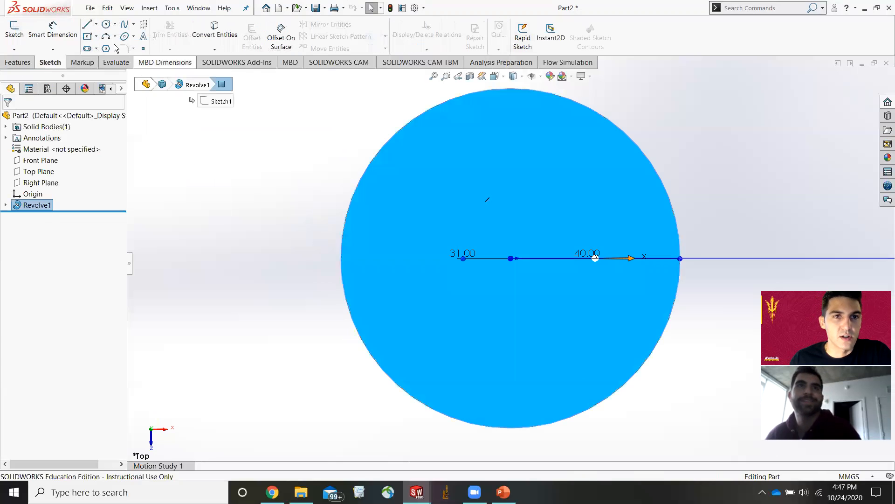
pyautogui.click(107, 24)
pyautogui.click(450, 222)
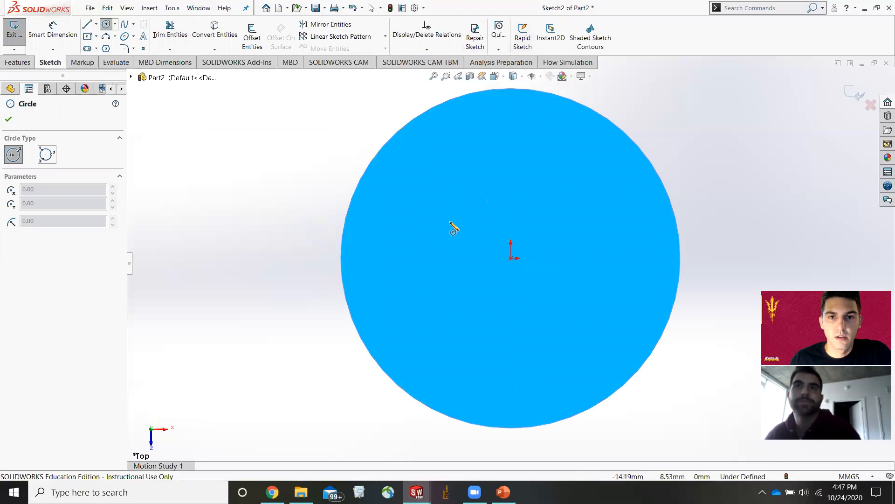
pyautogui.click(477, 251)
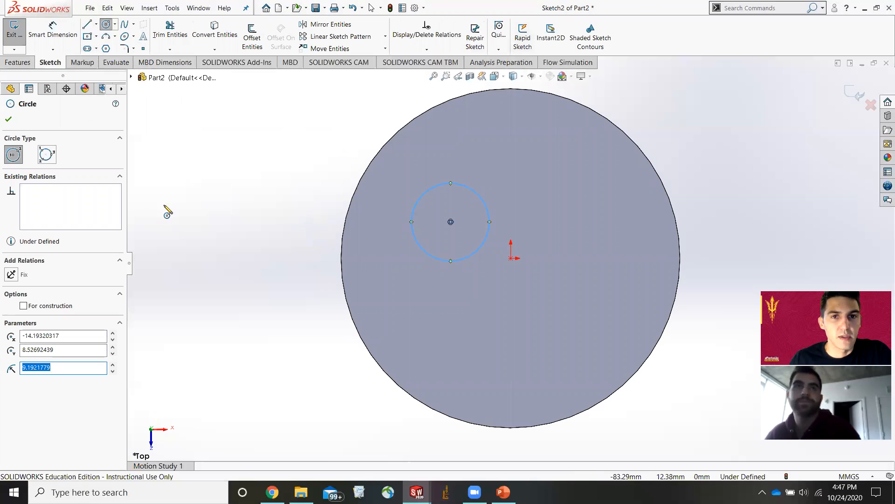
# Draw a horizontal centerline from the circle's center rightward to above the origin.
pyautogui.click(96, 24)
pyautogui.click(105, 46)
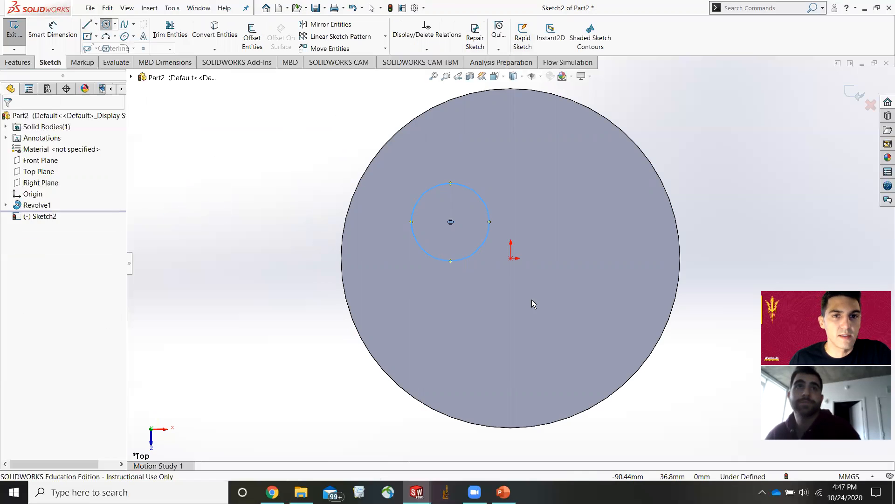
pyautogui.click(450, 222)
pyautogui.click(511, 222)
pyautogui.press('Escape')
pyautogui.press('Escape')
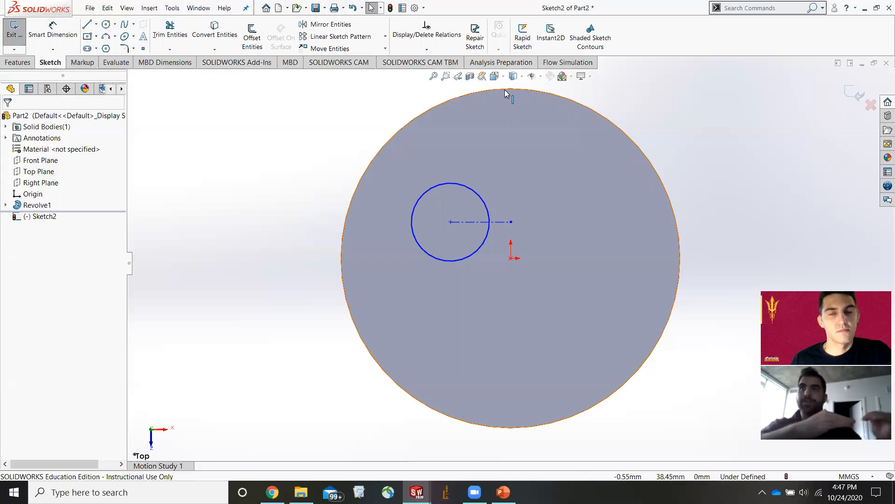
pyautogui.click(17, 62)
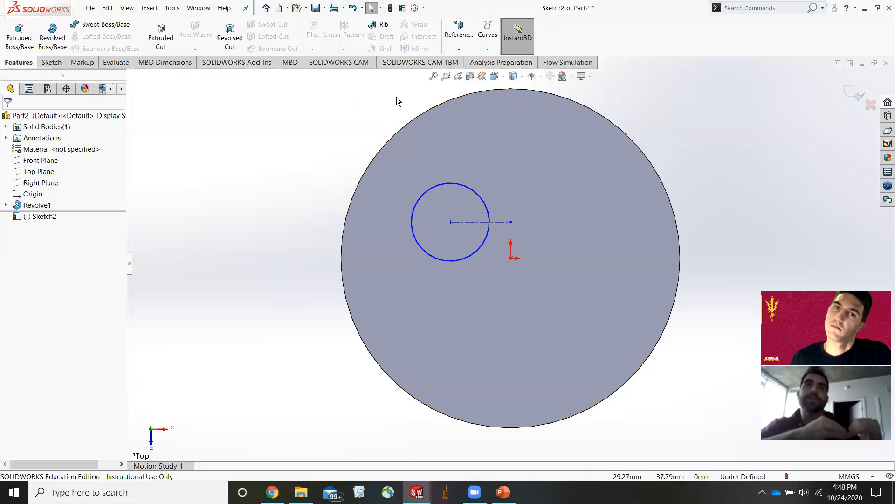
pyautogui.click(459, 49)
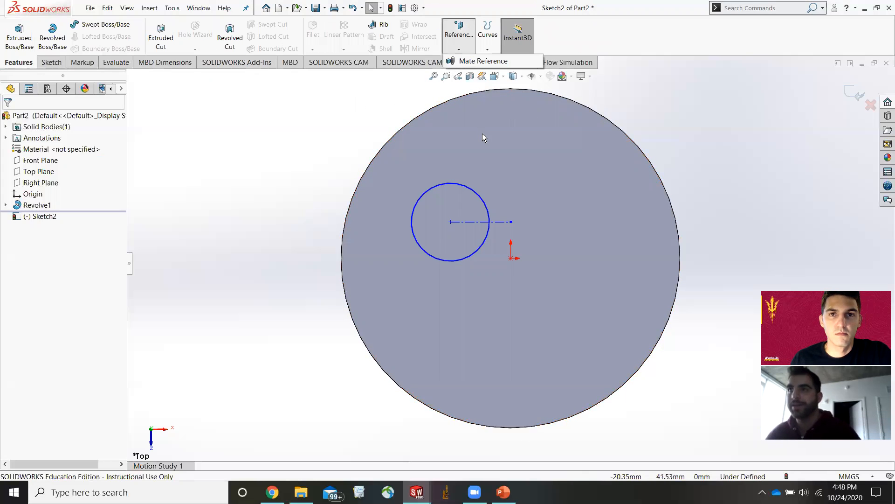
pyautogui.click(858, 96)
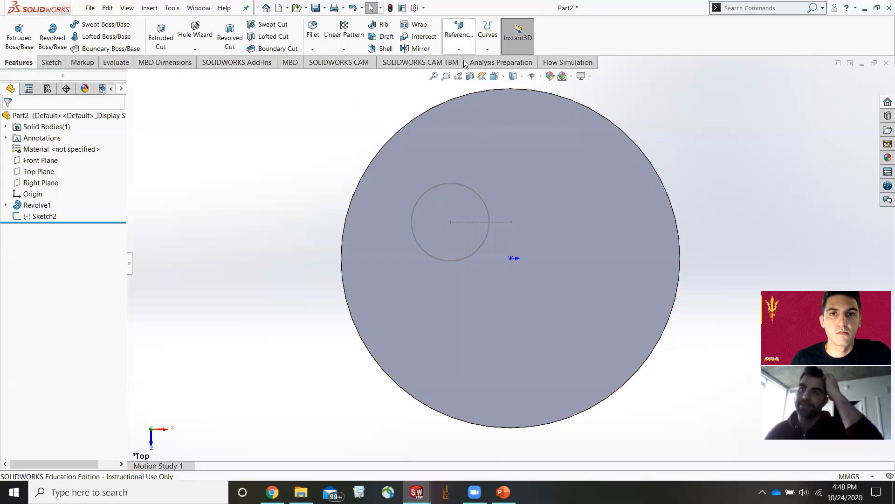
pyautogui.click(459, 49)
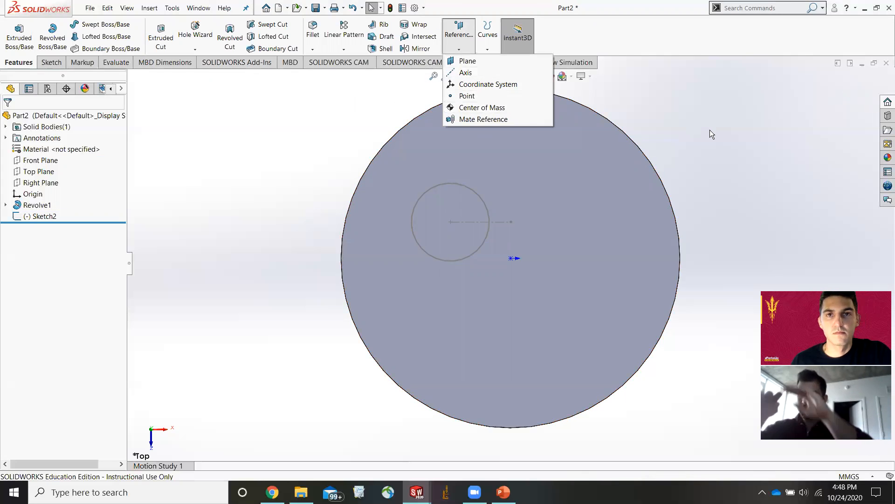
pyautogui.click(736, 192)
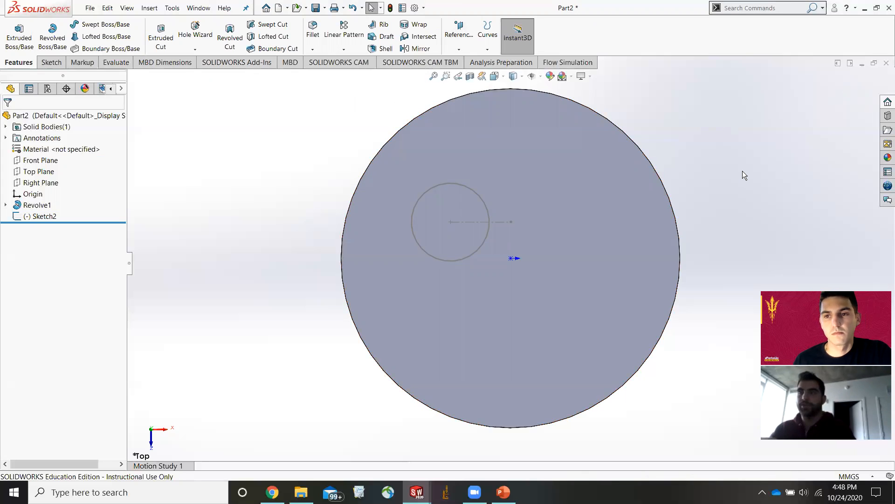
pyautogui.doubleClick(448, 184)
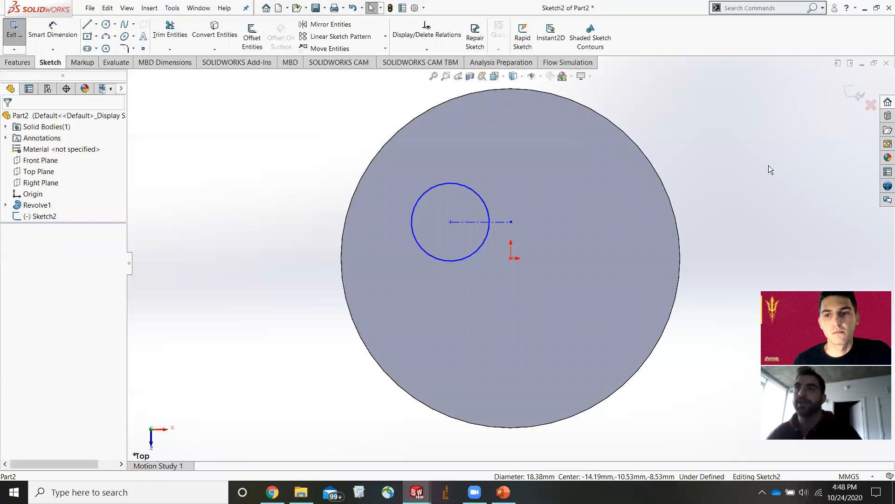
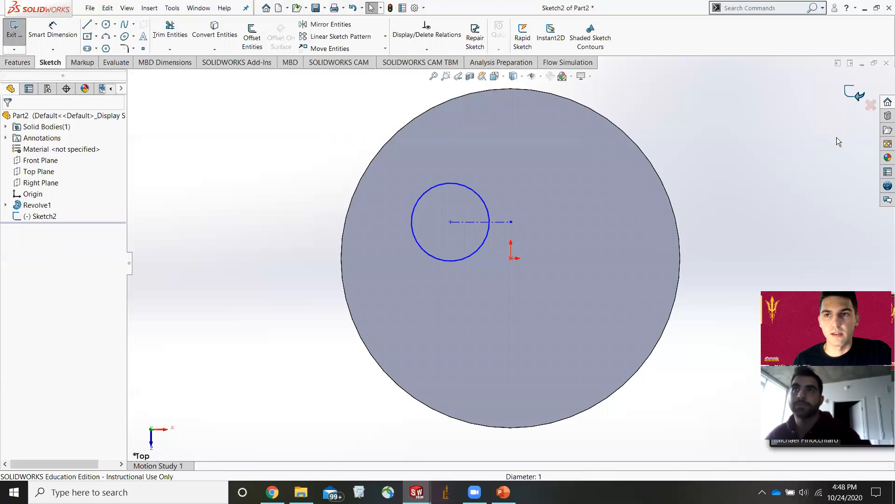
# Exit the sketch and create a reference plane through the circle's center, perpendicular to the centerline.
pyautogui.click(848, 92)
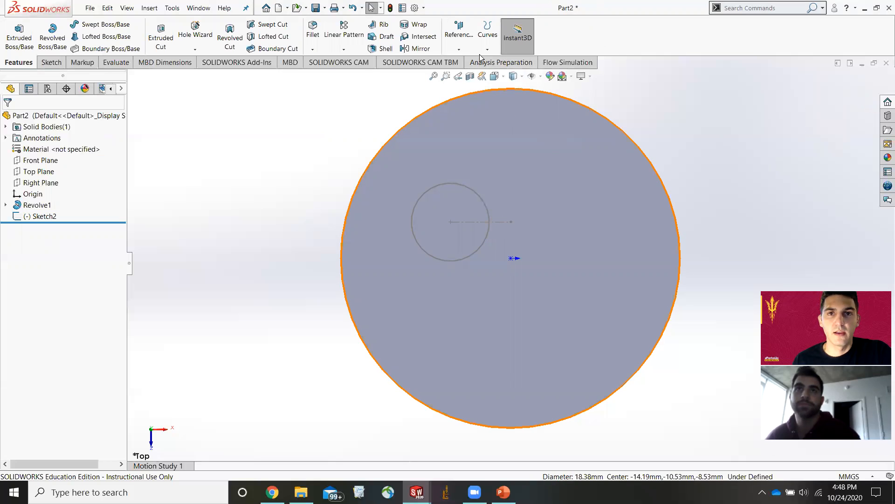
pyautogui.click(459, 49)
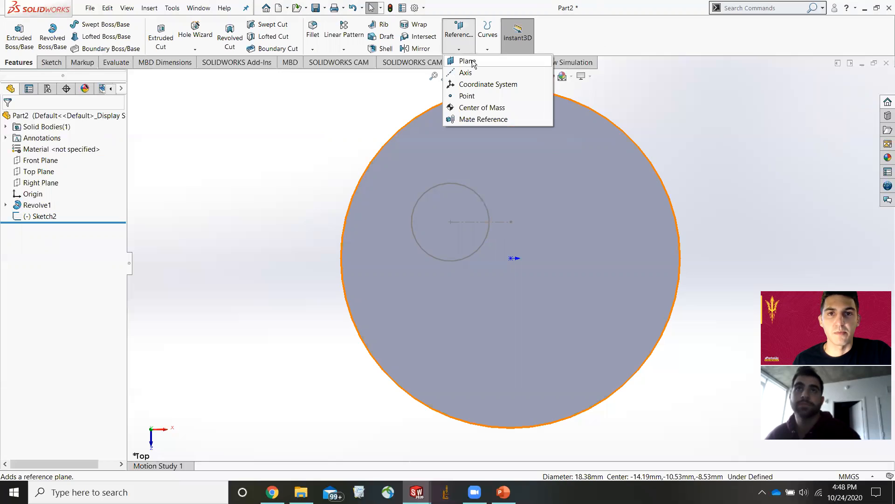
pyautogui.click(468, 61)
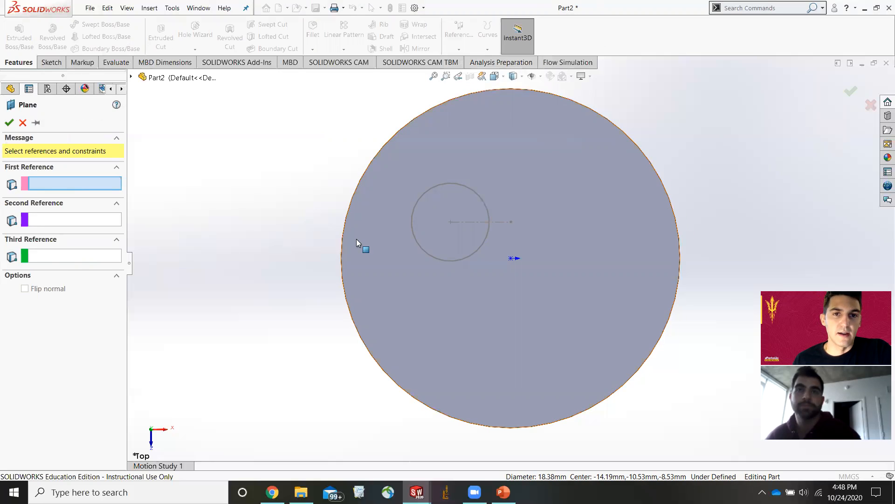
pyautogui.moveTo(362, 244); pyautogui.dragTo(386, 273, button='middle')
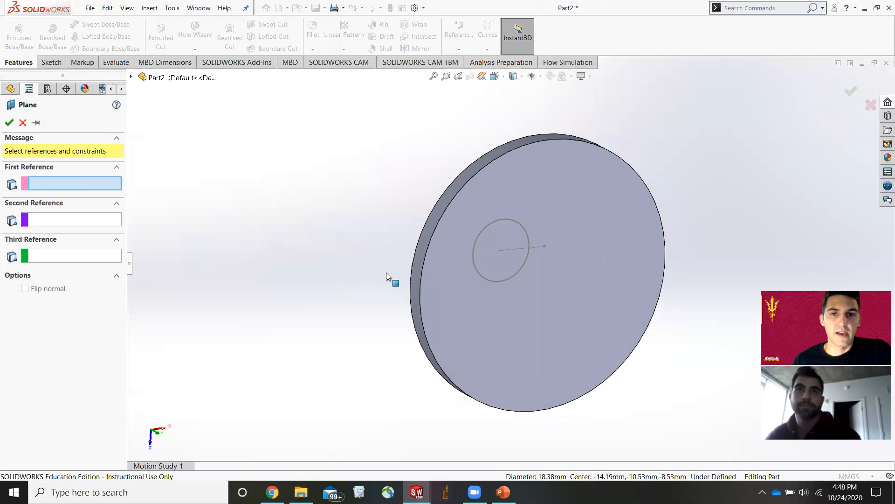
pyautogui.click(501, 251)
pyautogui.click(537, 270)
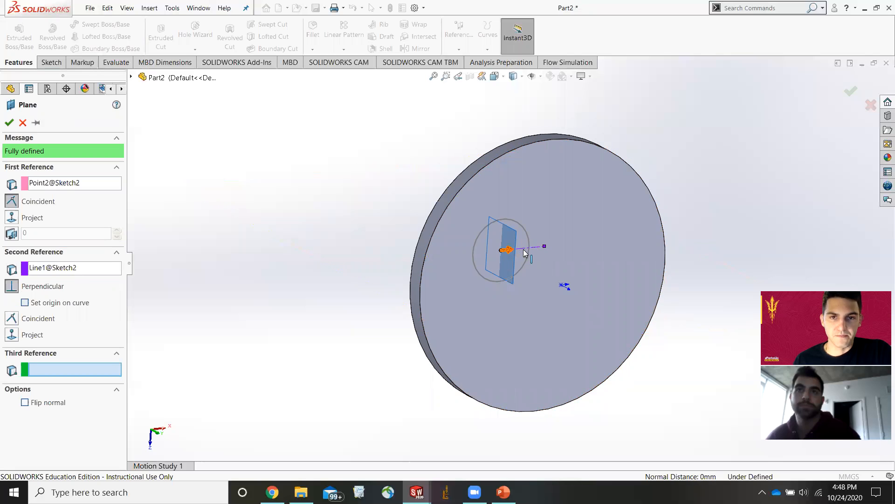
pyautogui.scroll(-5, 516, 253)
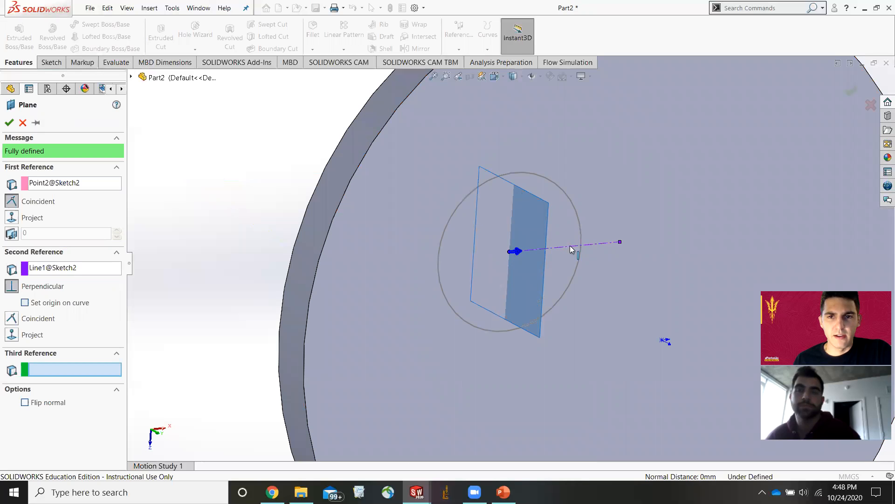
pyautogui.click(9, 123)
# Start a sketch on the new plane, draw a spline from the circle's center outward through three more points, and exit the sketch.
pyautogui.scroll(5, 526, 265)
pyautogui.moveTo(527, 264); pyautogui.dragTo(583, 293)
pyautogui.moveTo(506, 262); pyautogui.dragTo(695, 254, button='middle')
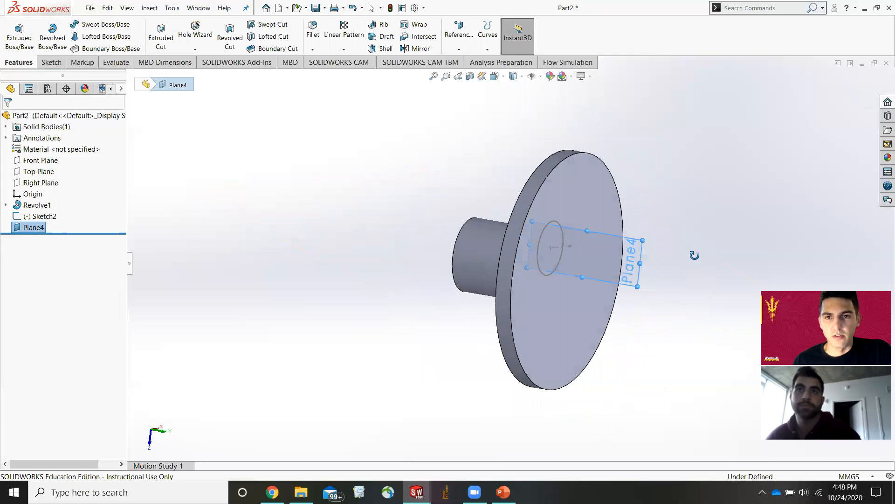
pyautogui.scroll(-1, 583, 254)
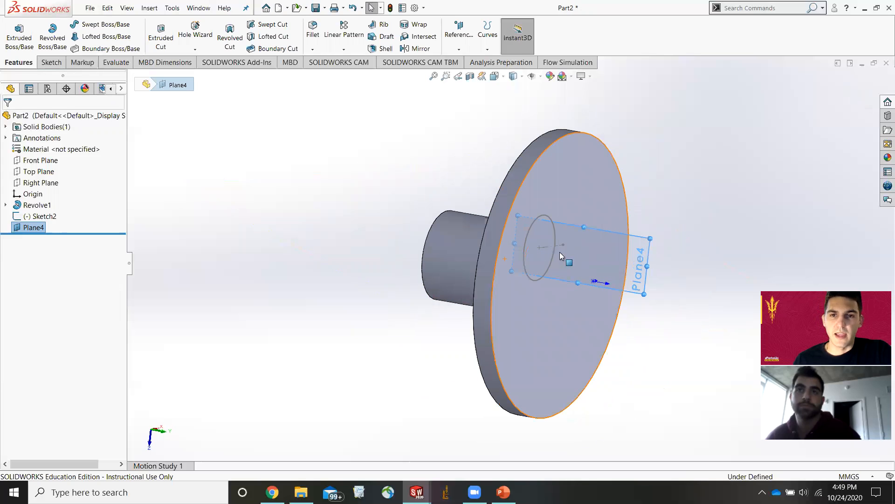
pyautogui.click(50, 62)
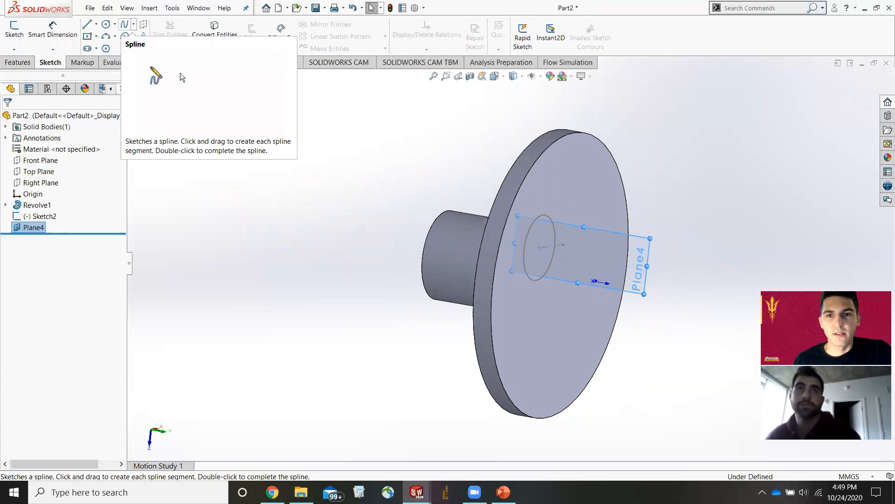
pyautogui.click(125, 27)
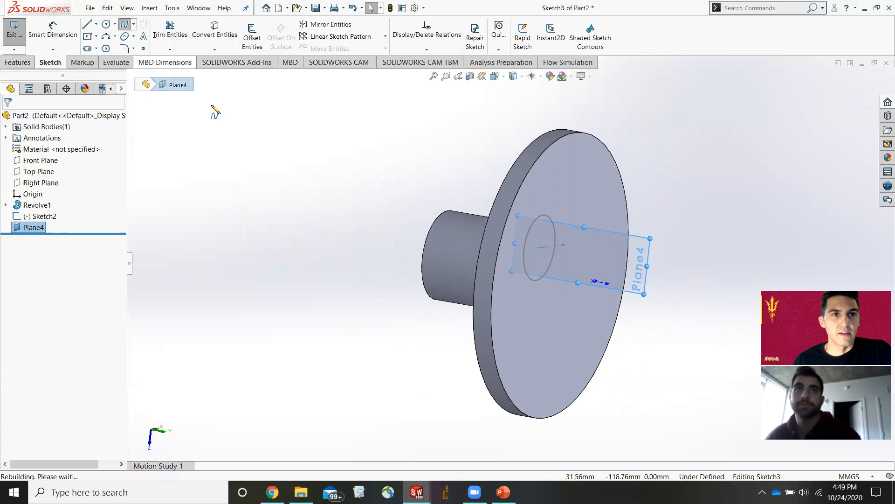
pyautogui.scroll(-5, 538, 257)
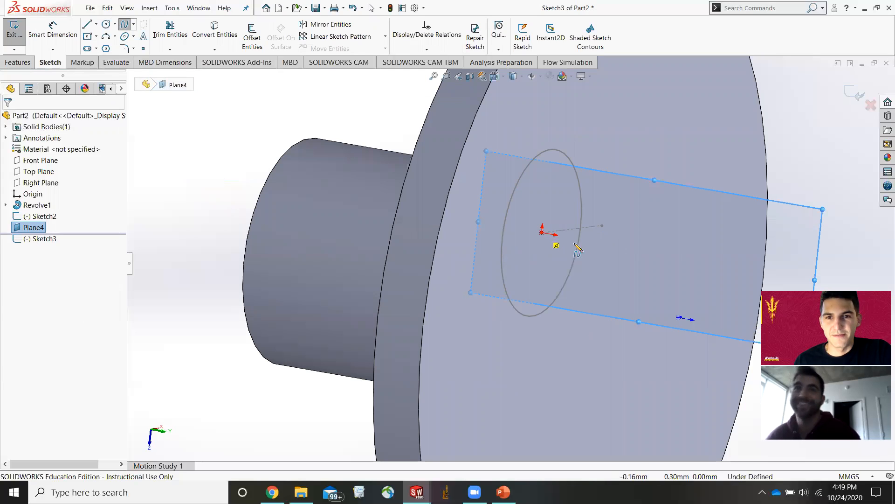
pyautogui.click(542, 232)
pyautogui.click(586, 216)
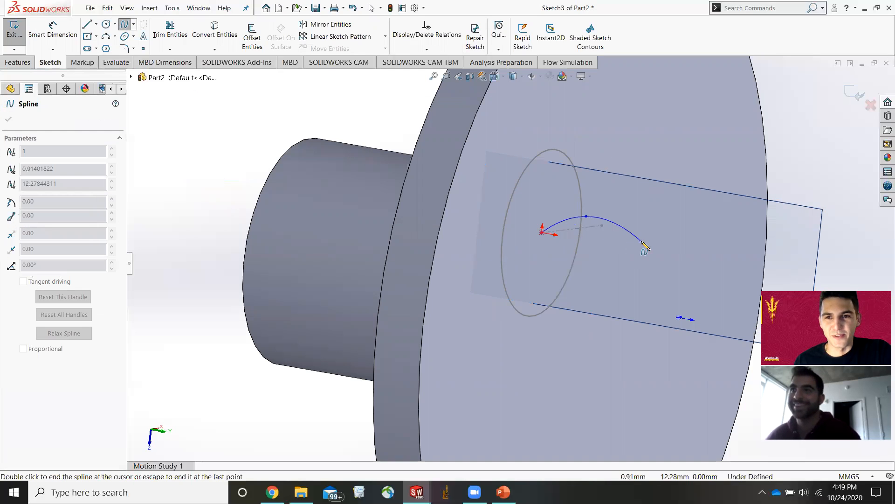
pyautogui.click(644, 241)
pyautogui.click(730, 275)
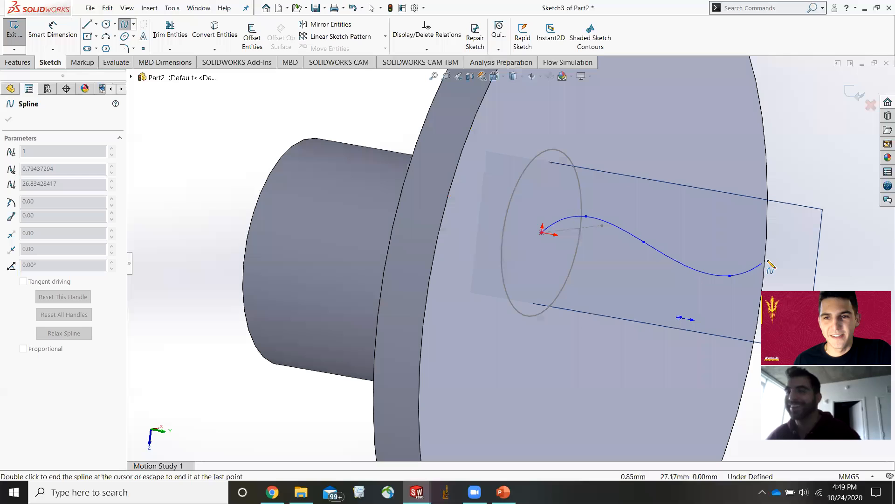
pyautogui.doubleClick(793, 265)
pyautogui.press('Escape')
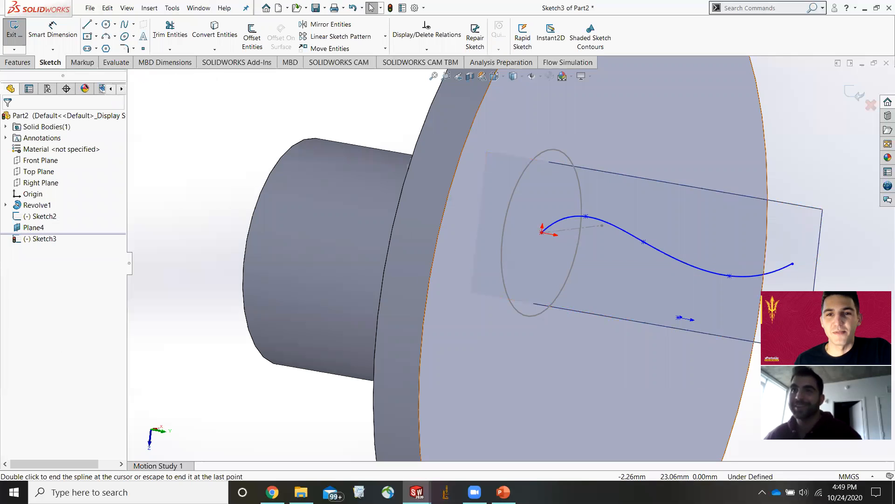
pyautogui.keyDown('ctrl'); pyautogui.moveTo(739, 286); pyautogui.dragTo(541, 283, button='middle'); pyautogui.keyUp('ctrl')
pyautogui.scroll(-2, 542, 282)
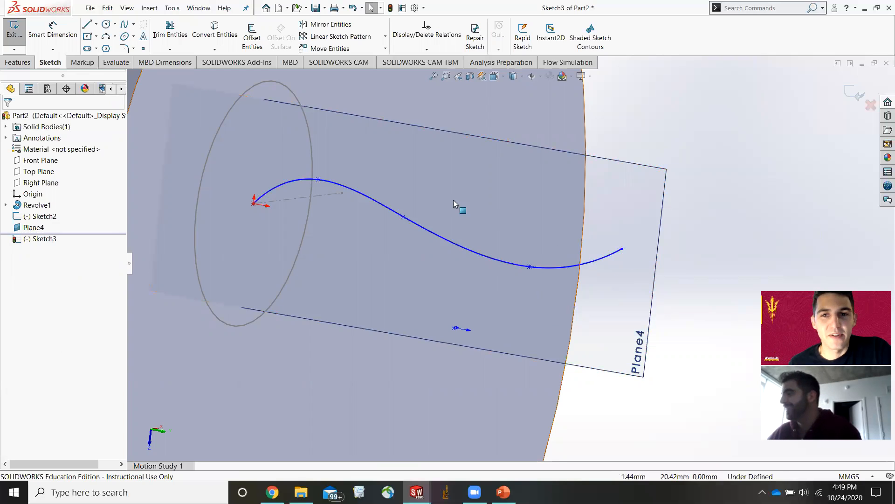
pyautogui.moveTo(410, 204); pyautogui.dragTo(471, 235, button='middle')
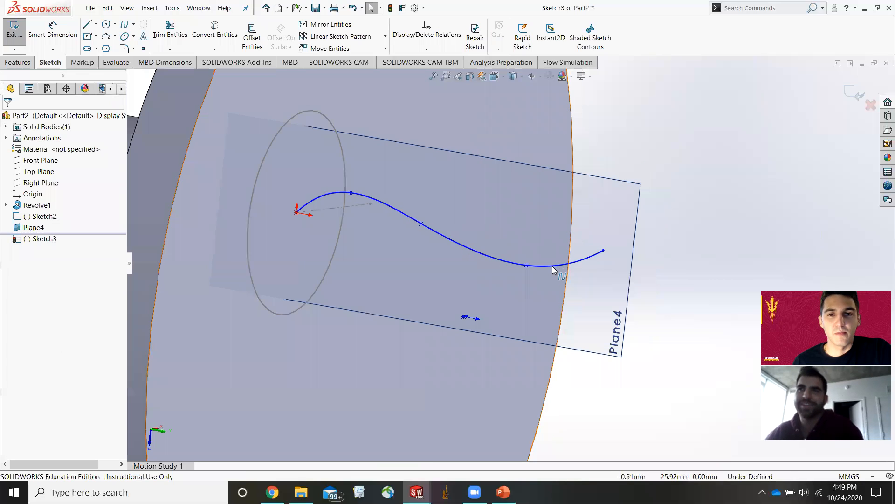
pyautogui.click(855, 92)
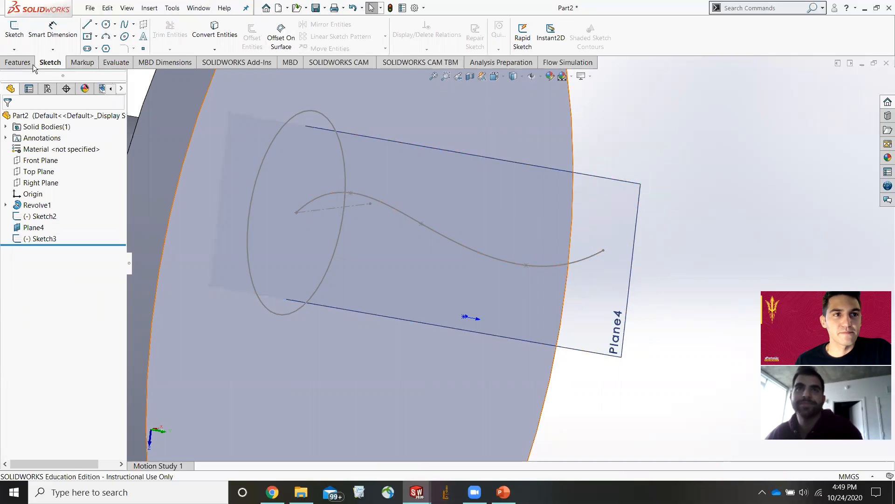
# Create a second reference plane at the spline's end point, perpendicular to the spline.
pyautogui.click(17, 62)
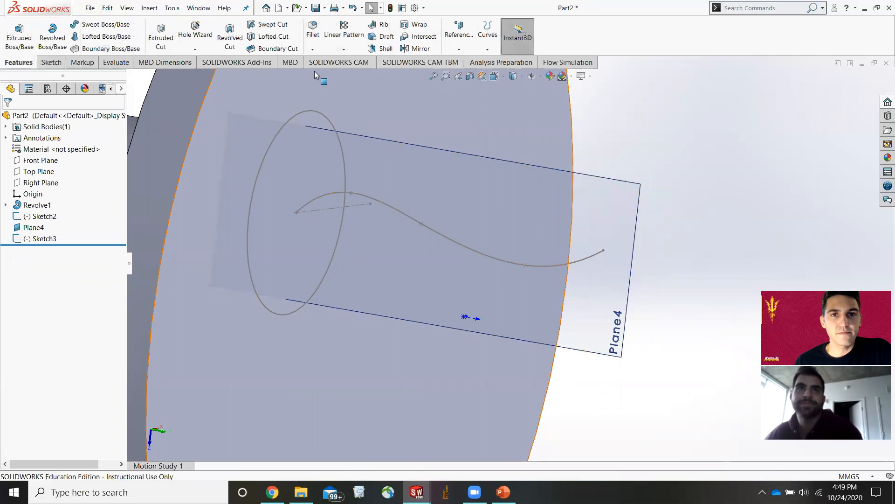
pyautogui.click(459, 48)
pyautogui.click(466, 60)
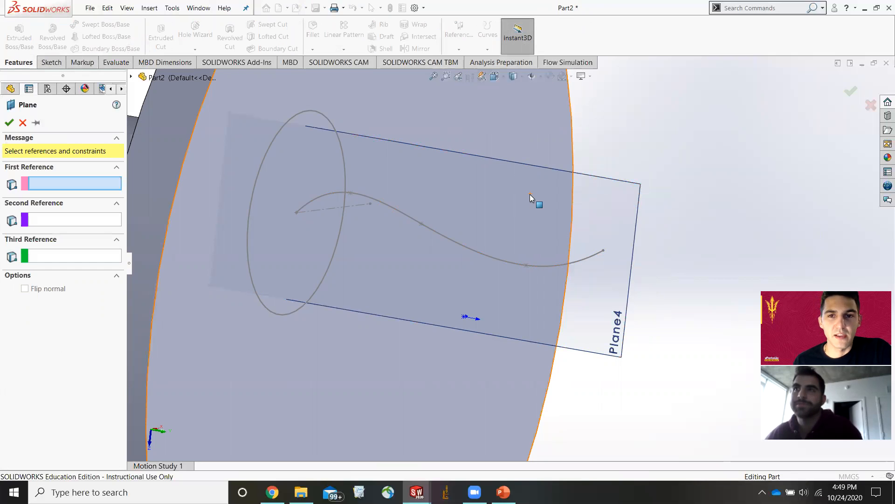
pyautogui.click(591, 255)
pyautogui.click(592, 255)
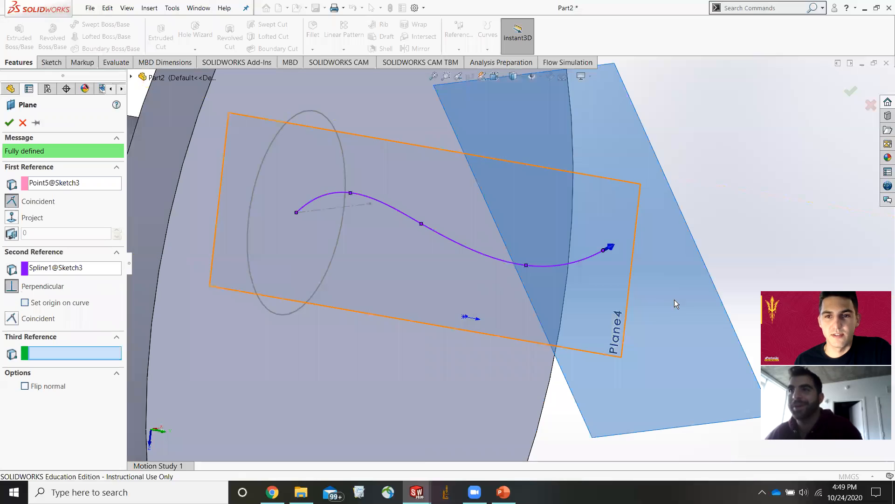
pyautogui.click(9, 122)
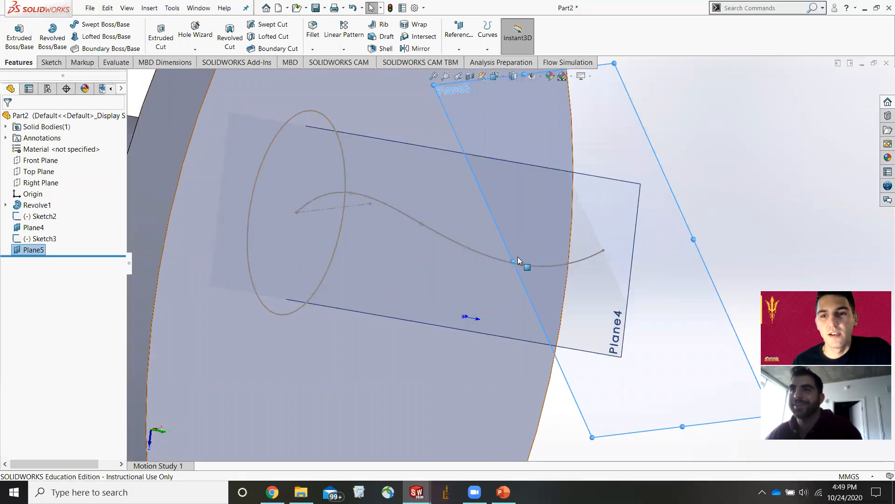
# Inspect the second plane's position relative to the spline and part from several angles.
pyautogui.scroll(5, 517, 271)
pyautogui.scroll(-3, 546, 237)
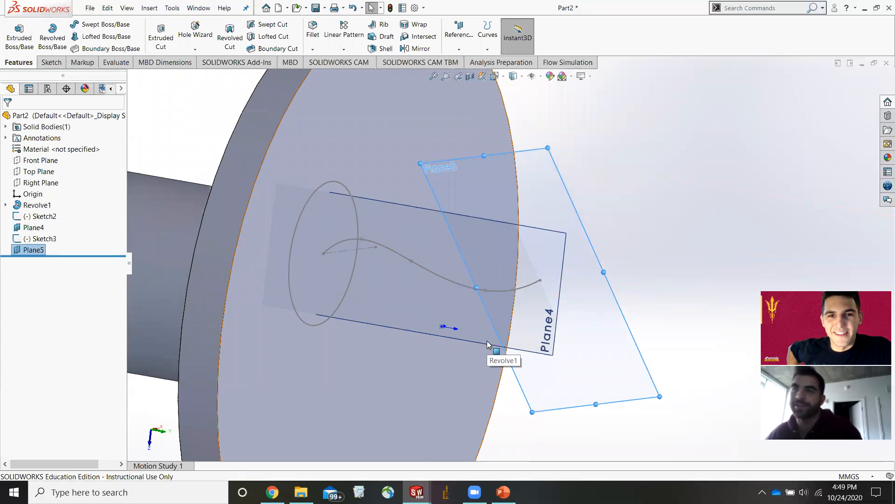
pyautogui.scroll(2, 474, 328)
pyautogui.moveTo(473, 330); pyautogui.dragTo(479, 287, button='middle')
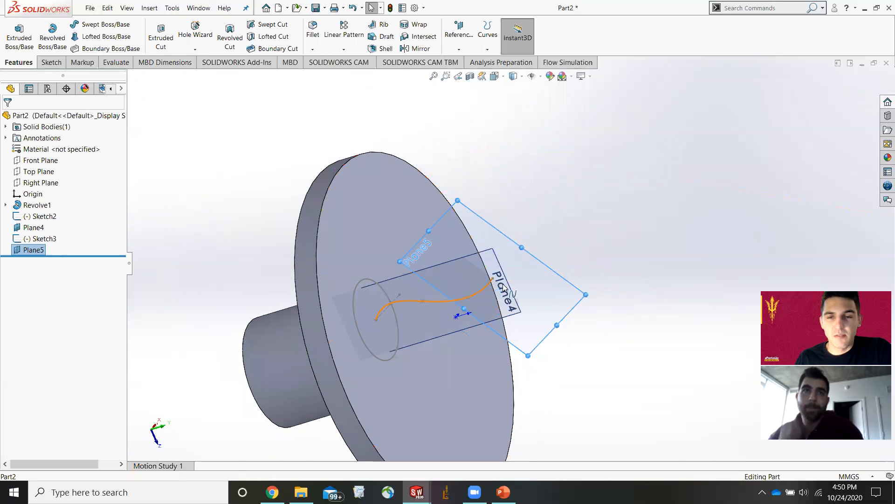
pyautogui.scroll(-3, 509, 291)
pyautogui.scroll(2, 510, 292)
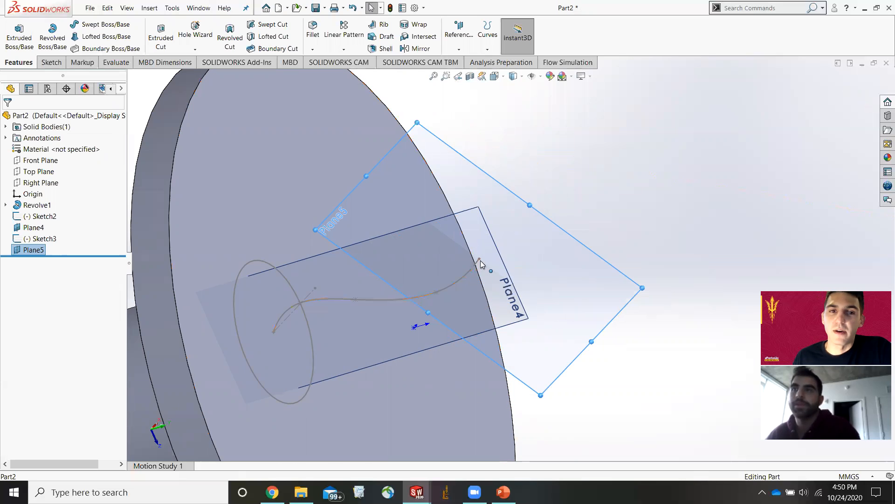
pyautogui.scroll(-1, 480, 262)
pyautogui.scroll(3, 486, 264)
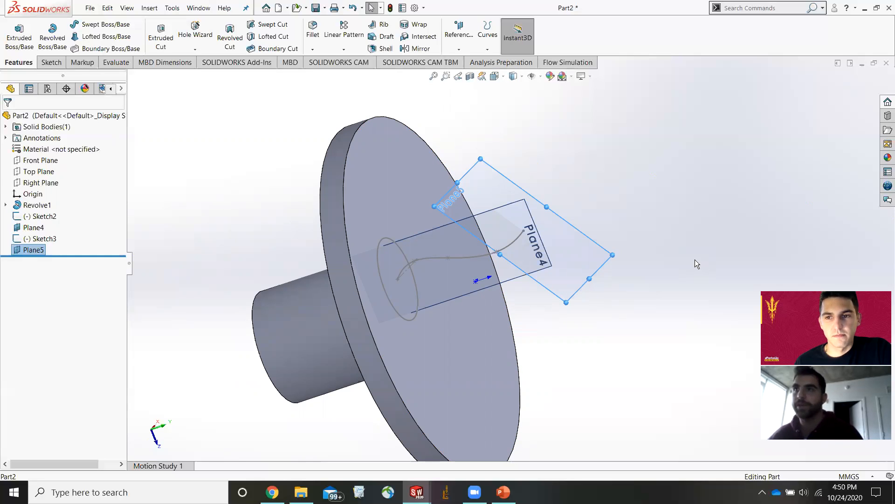
pyautogui.scroll(-3, 458, 161)
pyautogui.scroll(1, 514, 169)
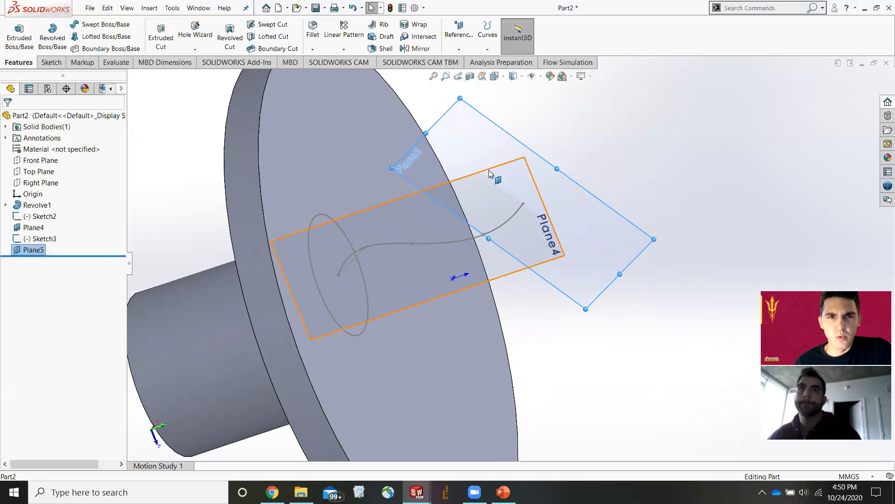
# Start a sketch on the second plane and draw a center rectangle centered on the spline's end point.
pyautogui.click(385, 202)
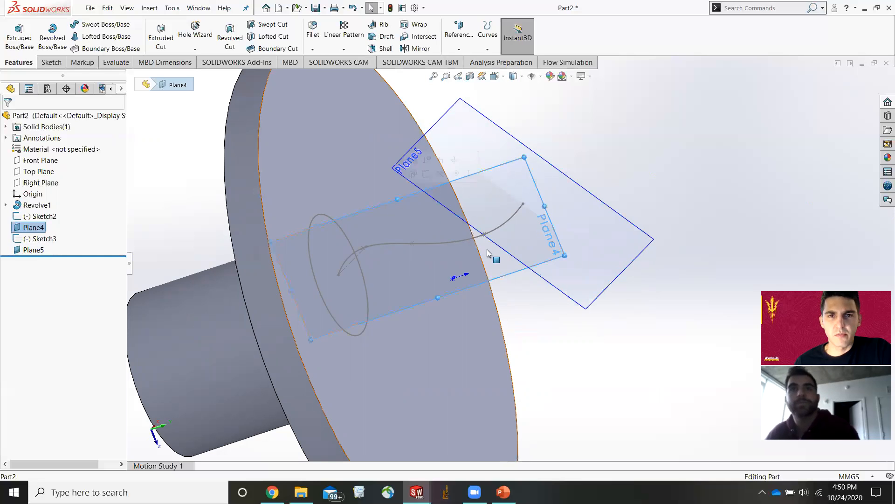
pyautogui.click(505, 129)
pyautogui.click(412, 199)
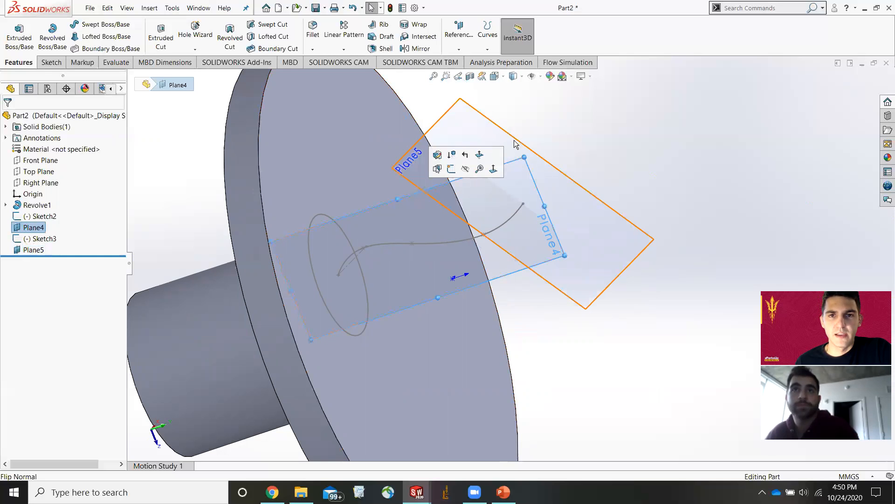
pyautogui.click(517, 139)
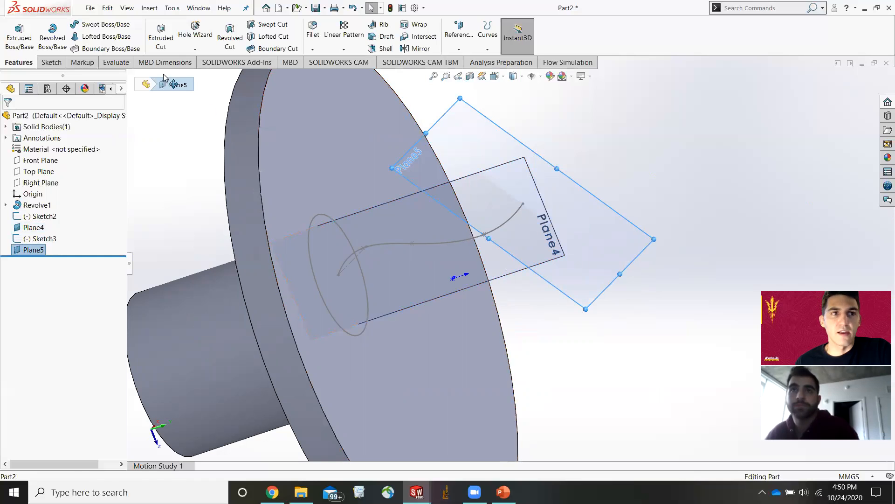
pyautogui.click(50, 62)
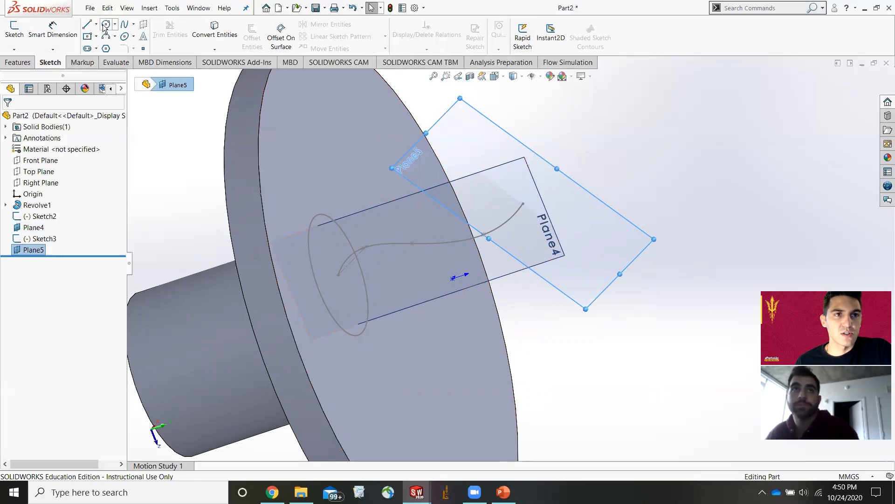
pyautogui.click(88, 36)
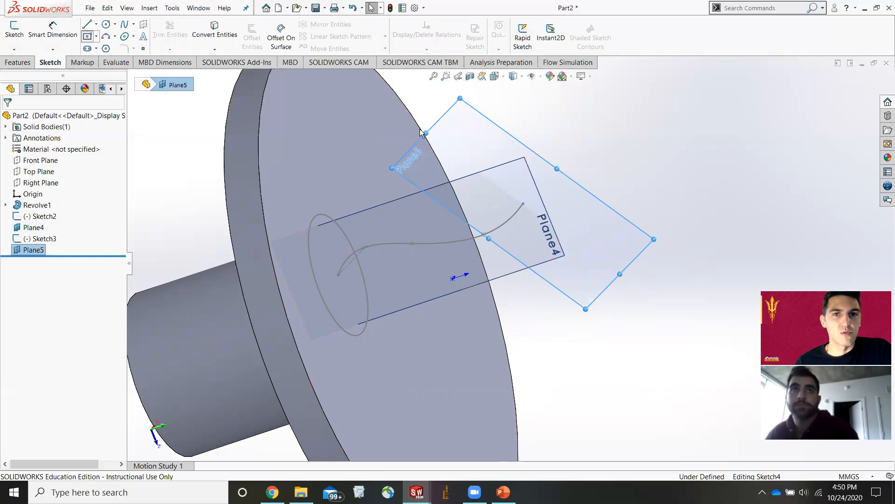
pyautogui.click(524, 203)
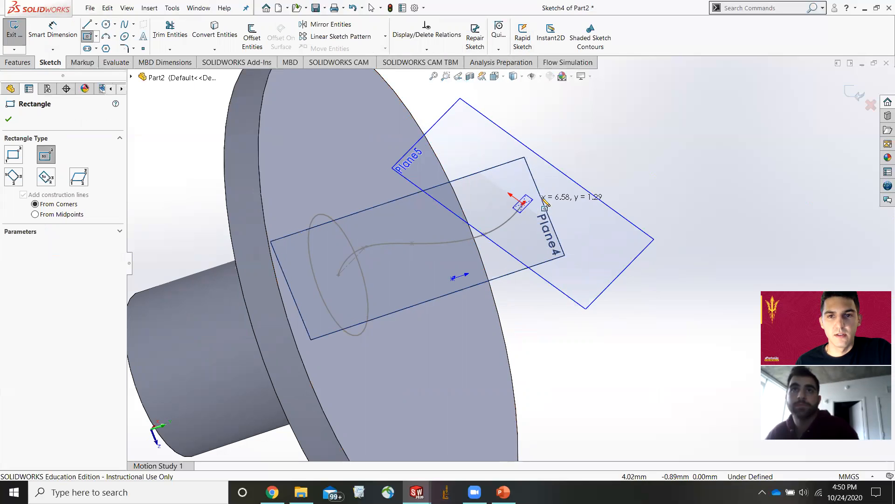
pyautogui.click(564, 205)
pyautogui.press('Escape')
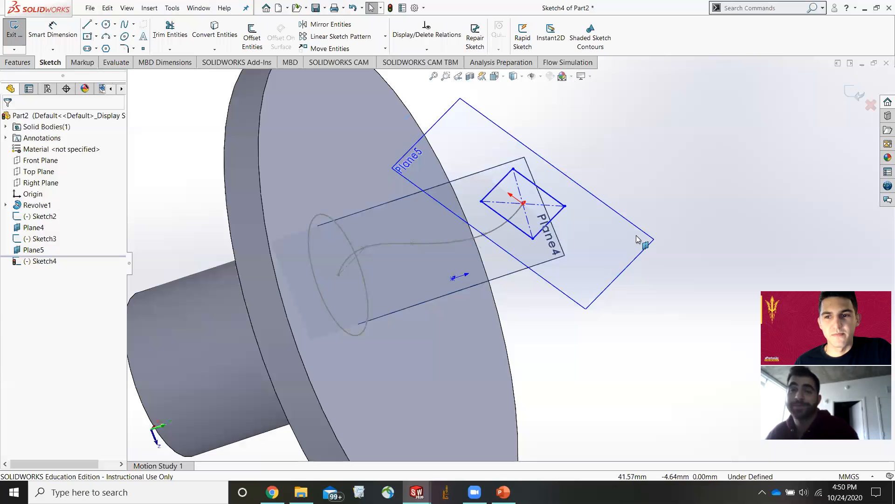
pyautogui.scroll(-3, 604, 226)
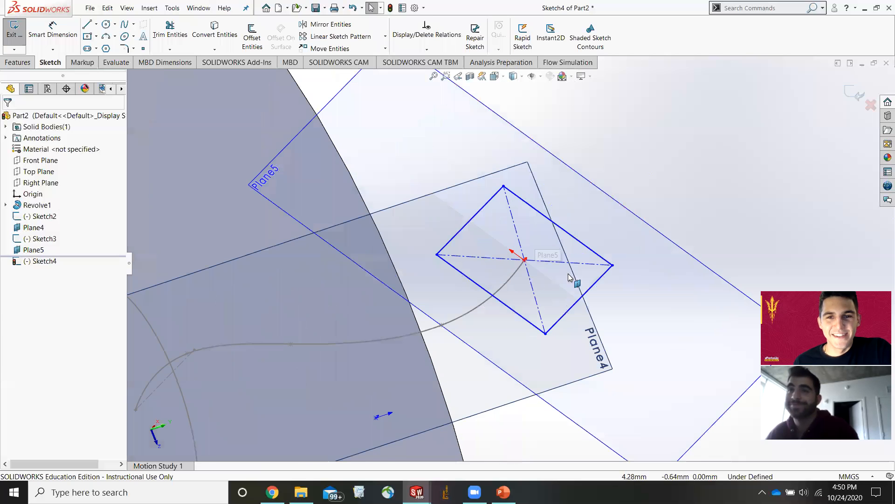
pyautogui.scroll(2, 570, 304)
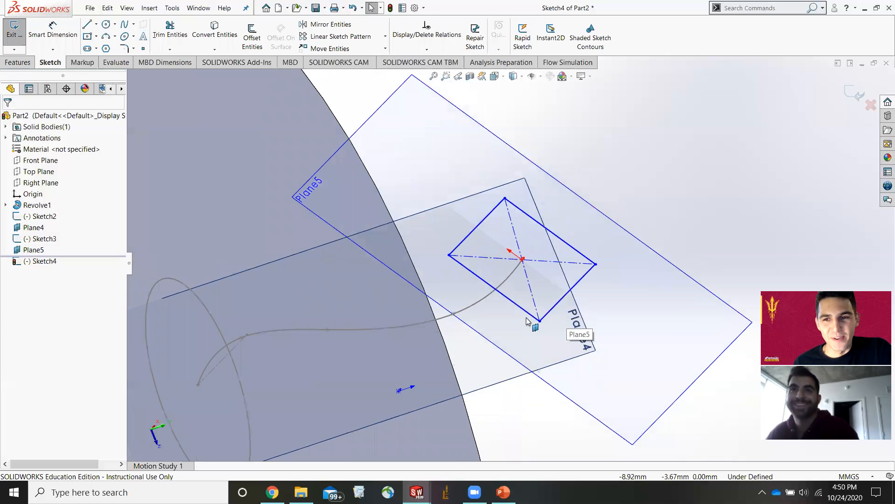
# Exit the rectangle sketch on the second plane.
pyautogui.scroll(2, 525, 318)
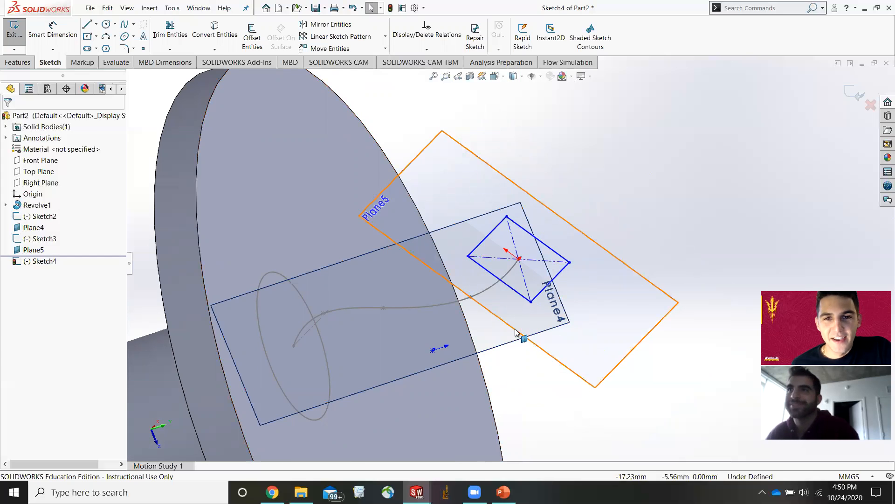
pyautogui.moveTo(529, 312)
pyautogui.mouseDown(button='middle')
pyautogui.moveTo(528, 287)
pyautogui.moveTo(519, 308)
pyautogui.mouseUp(button='middle')
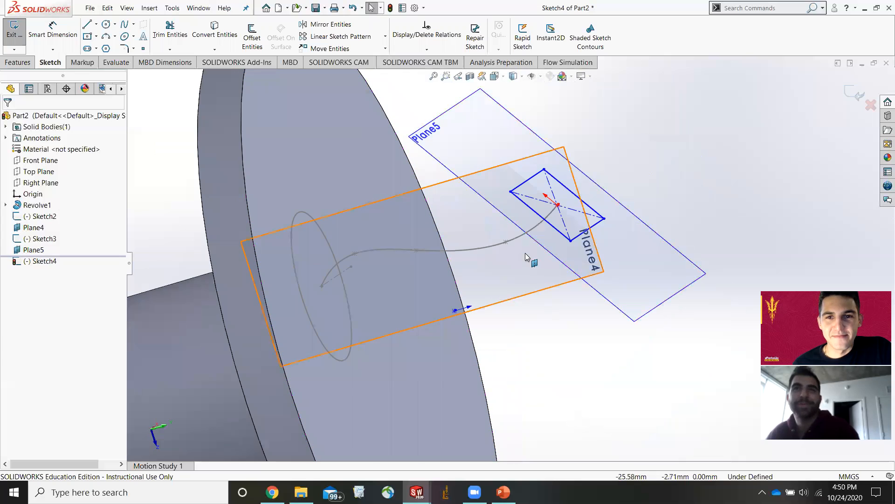
pyautogui.scroll(-2, 526, 253)
pyautogui.scroll(2, 553, 199)
pyautogui.scroll(-2, 555, 201)
pyautogui.moveTo(556, 201); pyautogui.dragTo(585, 249, button='middle')
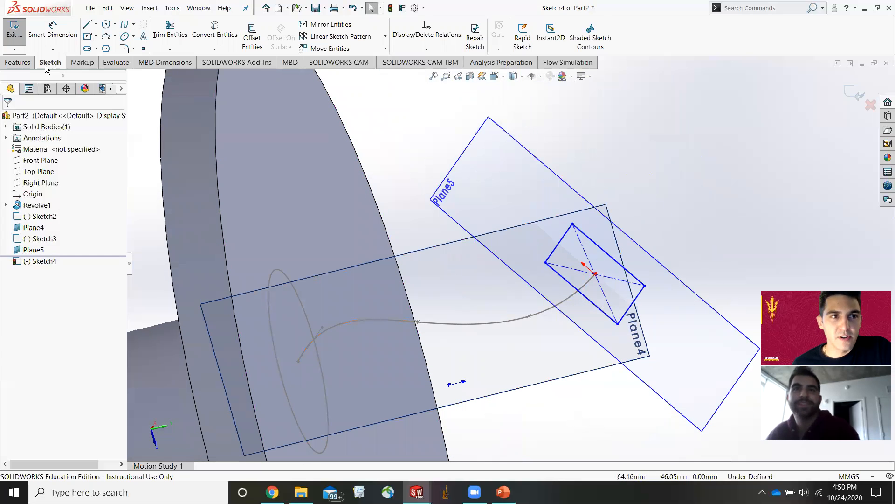
pyautogui.click(19, 62)
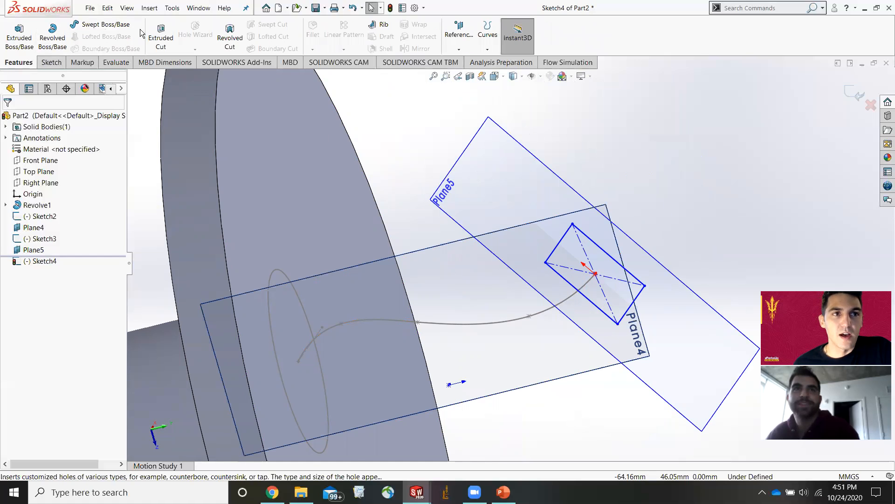
pyautogui.click(845, 94)
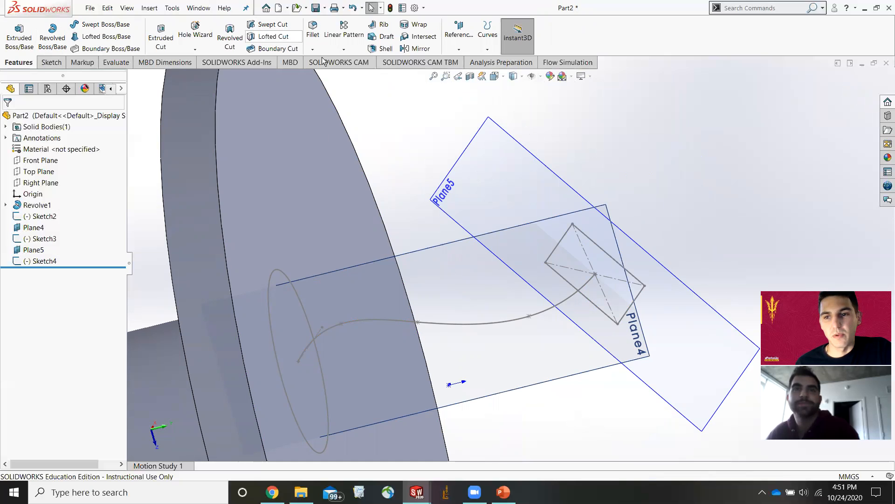
# Start a loft using the rectangle and the circle as profiles and the spline as the guide curve.
pyautogui.click(125, 42)
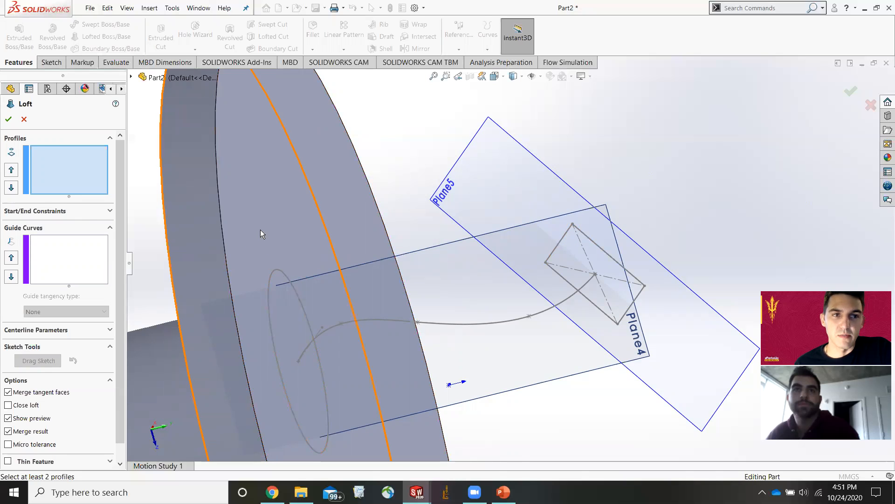
pyautogui.click(567, 236)
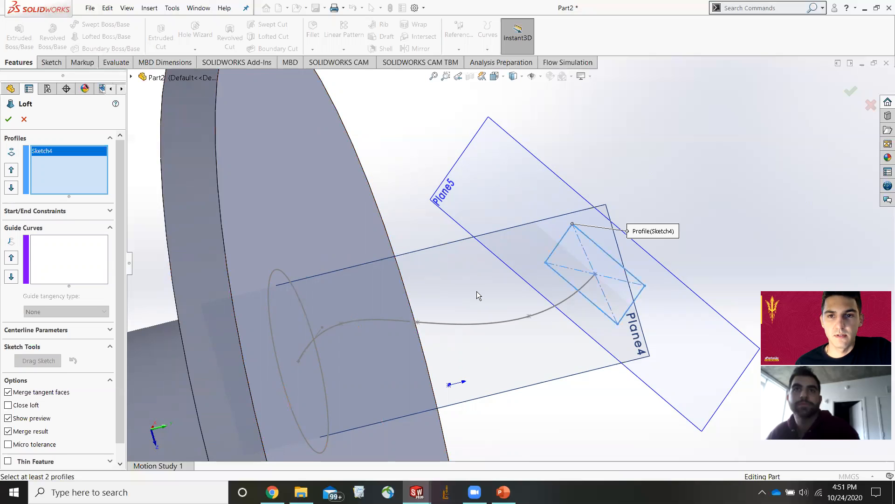
pyautogui.click(272, 275)
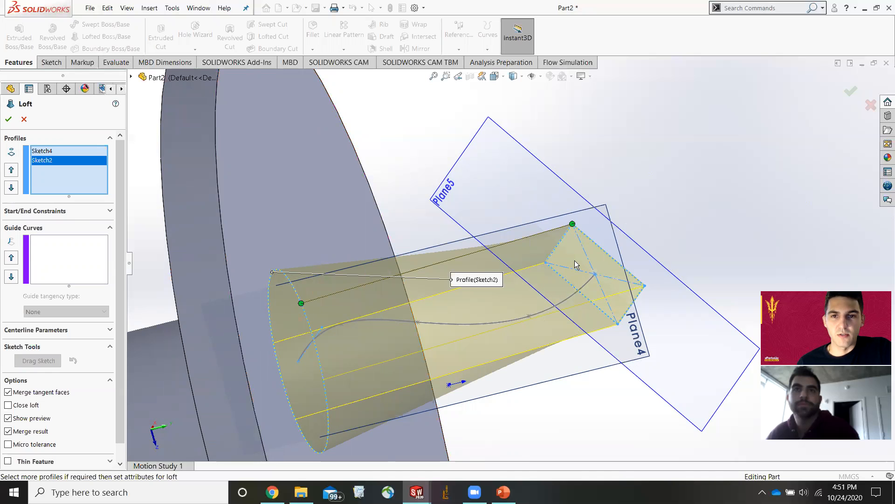
pyautogui.scroll(5, 580, 267)
pyautogui.moveTo(581, 267)
pyautogui.mouseDown(button='middle')
pyautogui.moveTo(541, 306)
pyautogui.moveTo(573, 277)
pyautogui.mouseUp(button='middle')
pyautogui.scroll(-3, 536, 282)
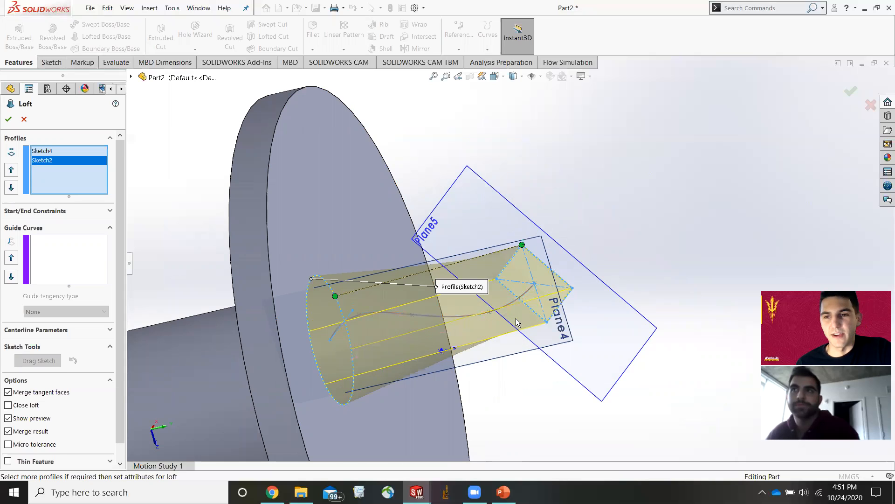
pyautogui.click(57, 248)
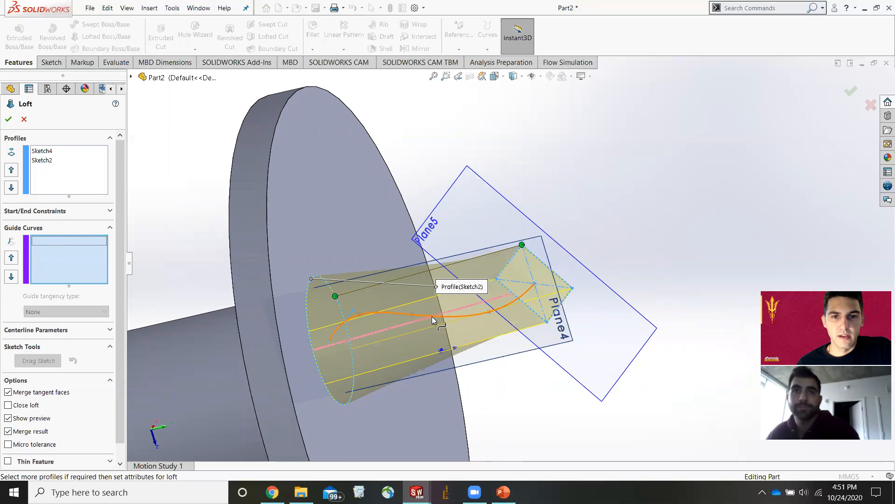
pyautogui.click(447, 317)
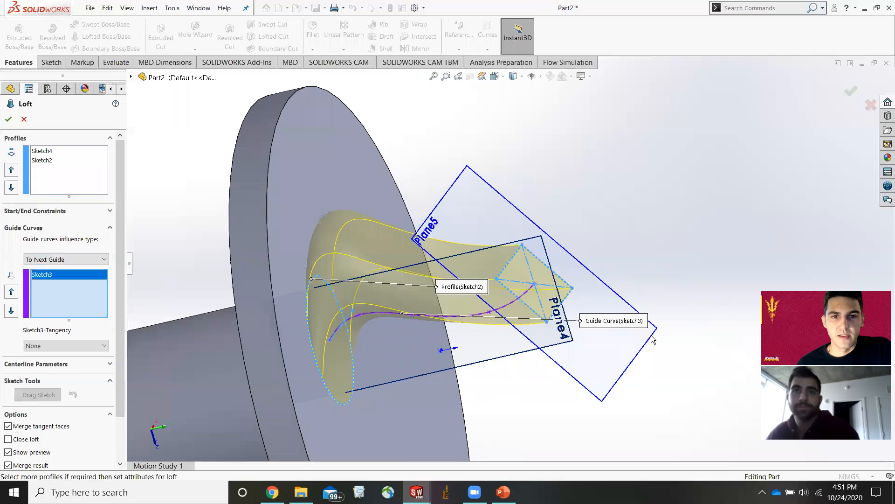
pyautogui.moveTo(464, 348); pyautogui.dragTo(471, 238, button='middle')
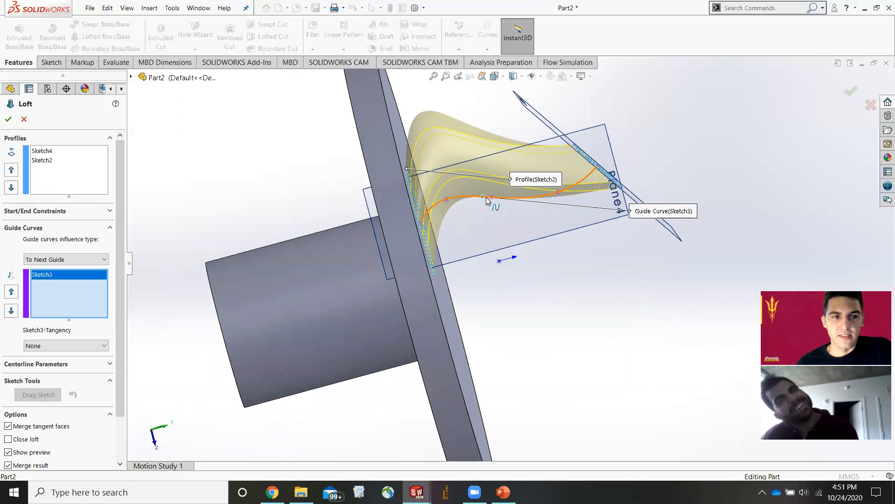
# Try Normal To Profile, Direction Vector and None as the loft's start constraint.
pyautogui.click(59, 260)
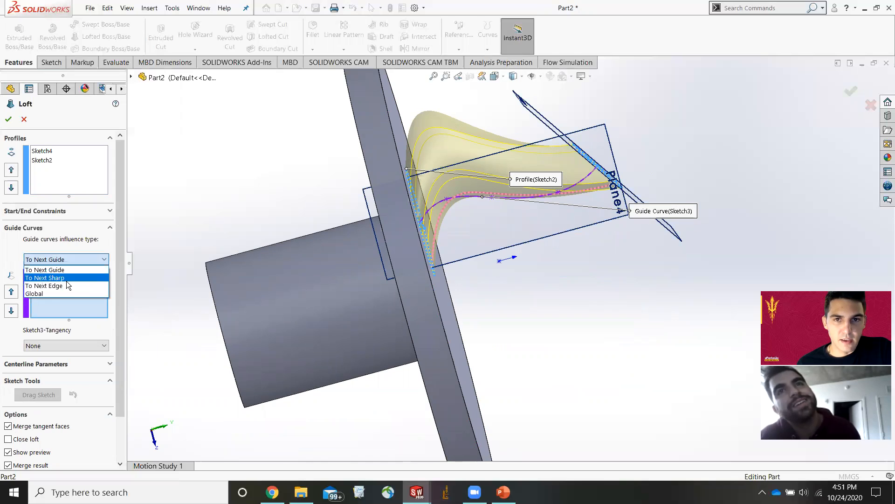
pyautogui.click(74, 207)
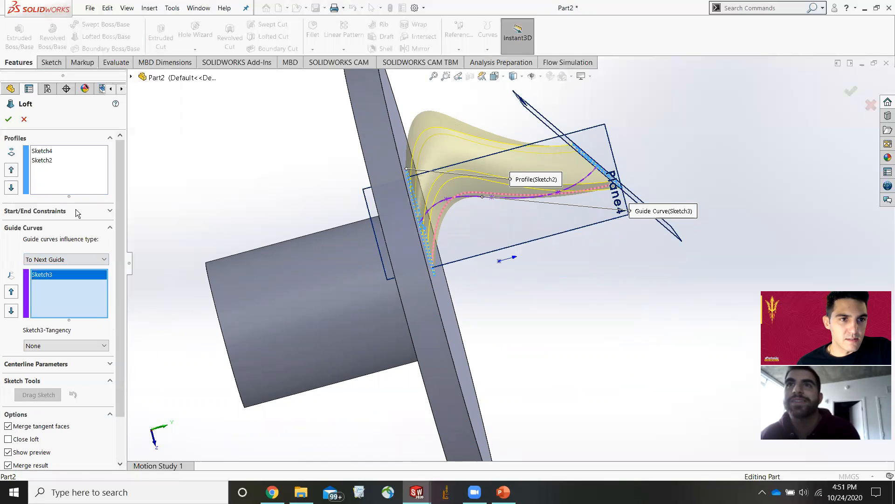
pyautogui.click(76, 209)
pyautogui.click(92, 236)
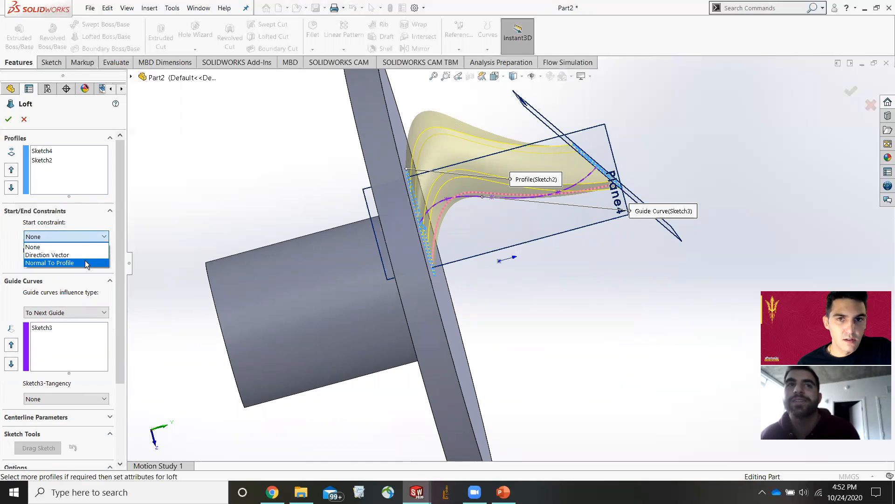
pyautogui.click(85, 260)
pyautogui.click(80, 235)
pyautogui.click(75, 252)
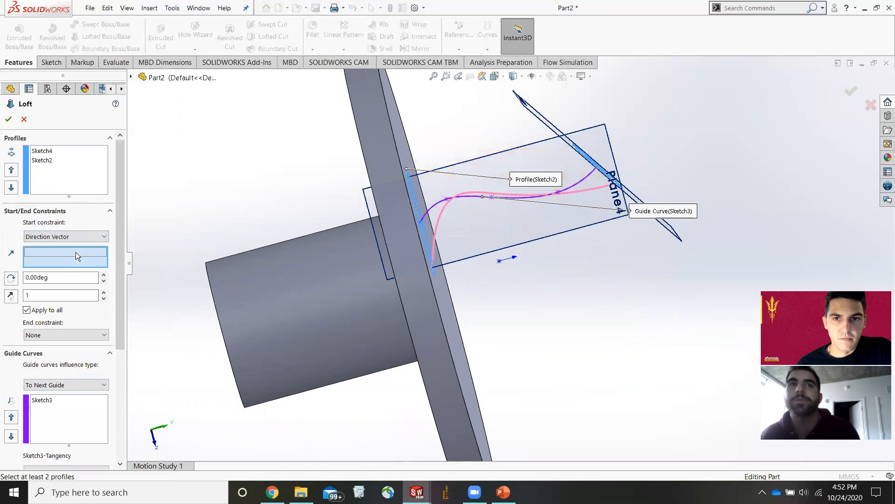
pyautogui.click(74, 237)
pyautogui.click(75, 244)
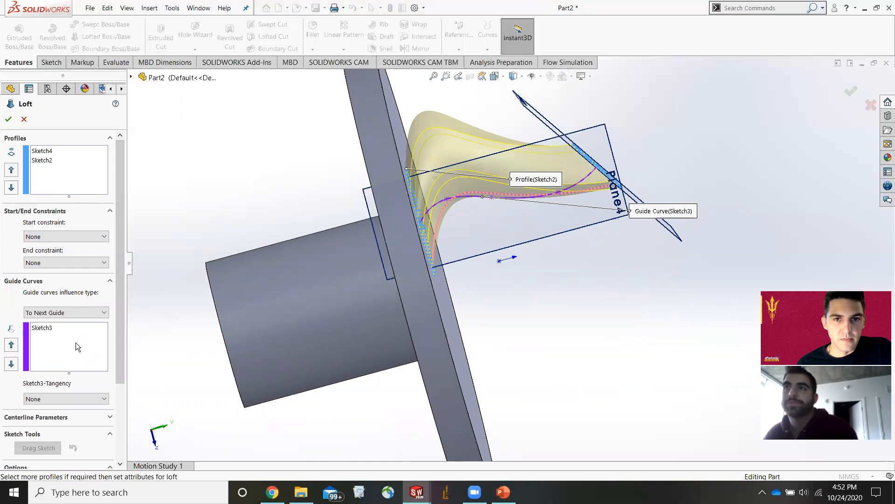
# Try Global, To Next Edge, To Next Sharp and To Next Guide as the guide curves influence type.
pyautogui.moveTo(584, 276); pyautogui.dragTo(544, 232, button='middle')
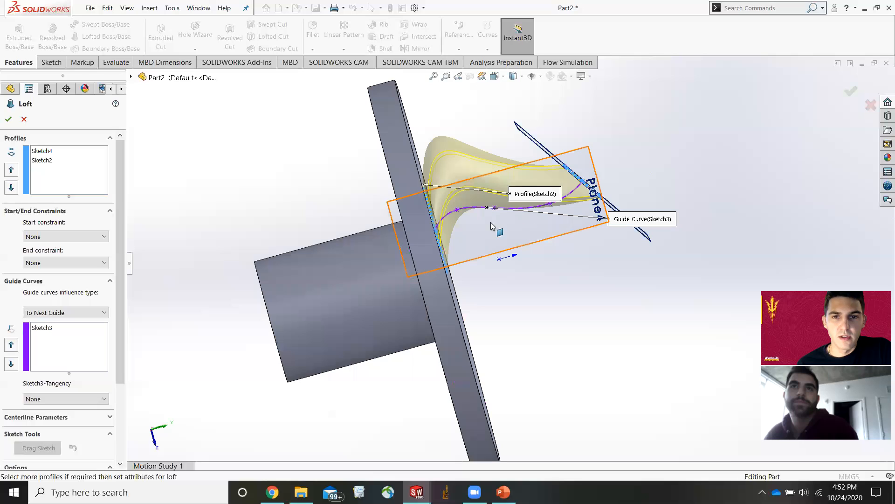
pyautogui.scroll(-2, 491, 225)
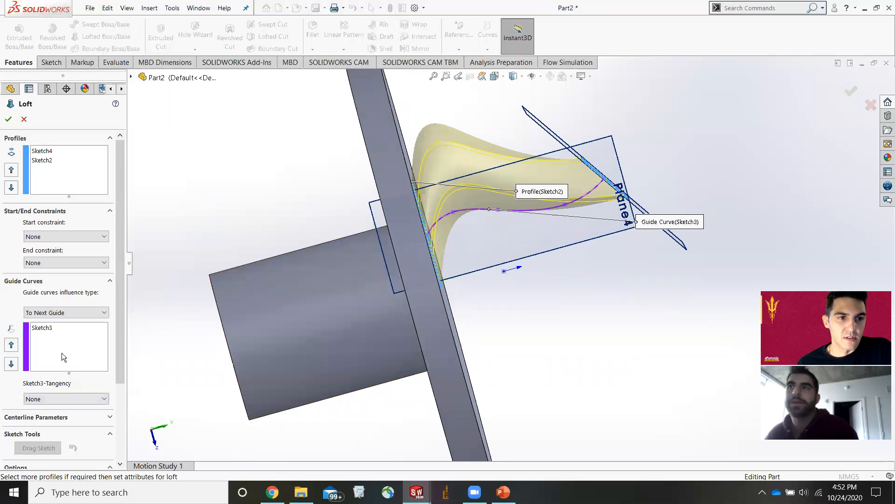
pyautogui.click(69, 312)
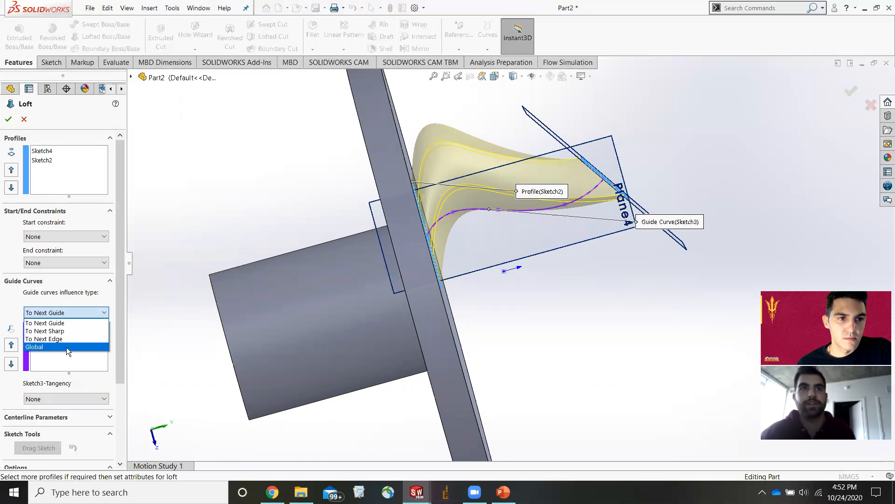
pyautogui.click(66, 347)
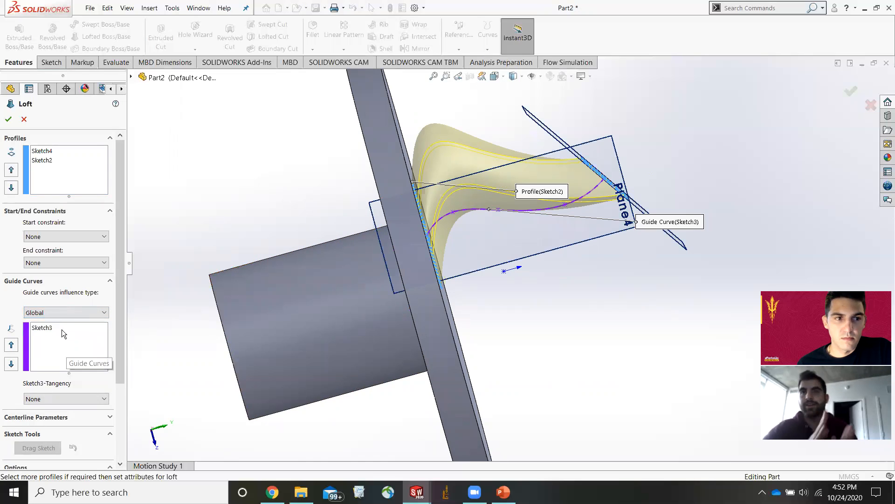
pyautogui.click(67, 340)
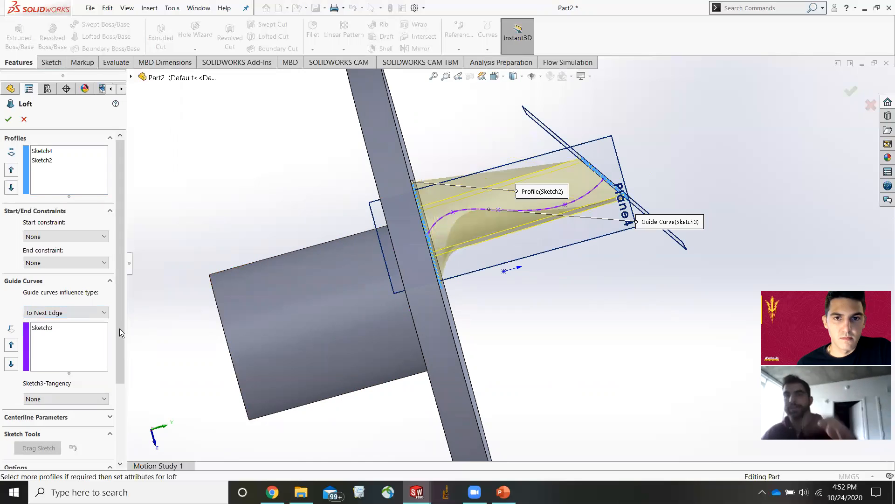
pyautogui.moveTo(597, 277); pyautogui.dragTo(564, 298, button='middle')
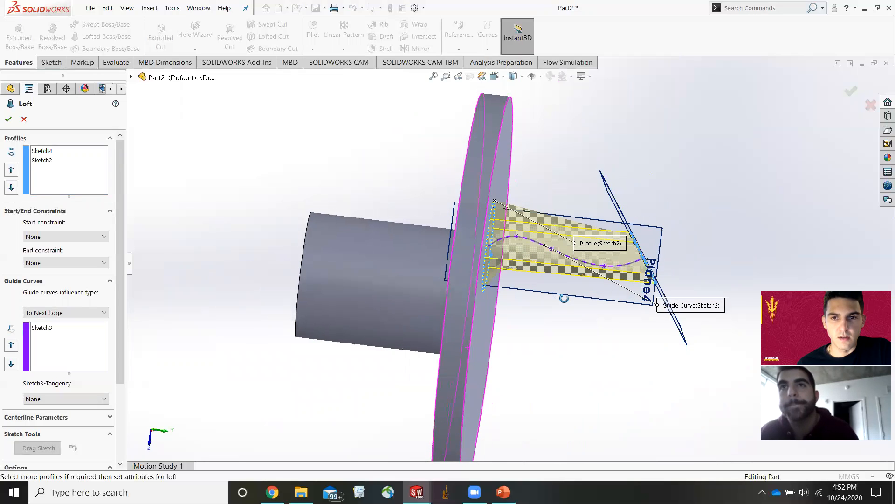
pyautogui.click(53, 312)
pyautogui.click(63, 330)
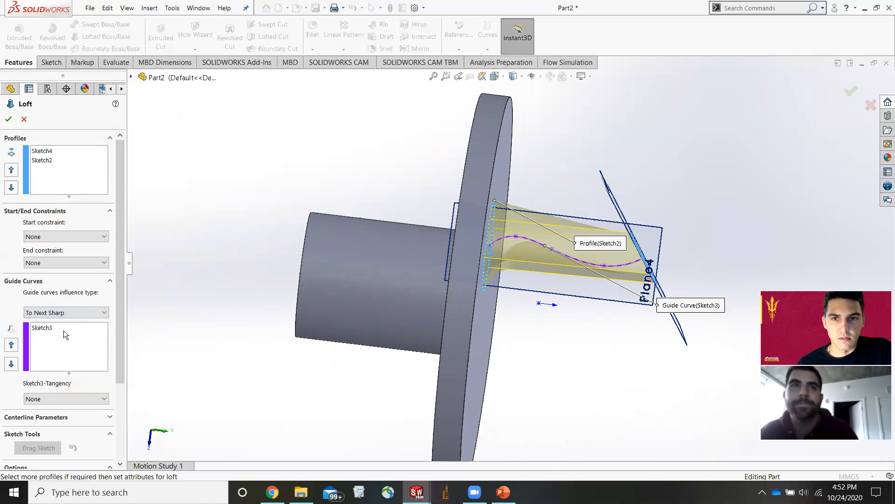
pyautogui.click(56, 316)
pyautogui.click(63, 321)
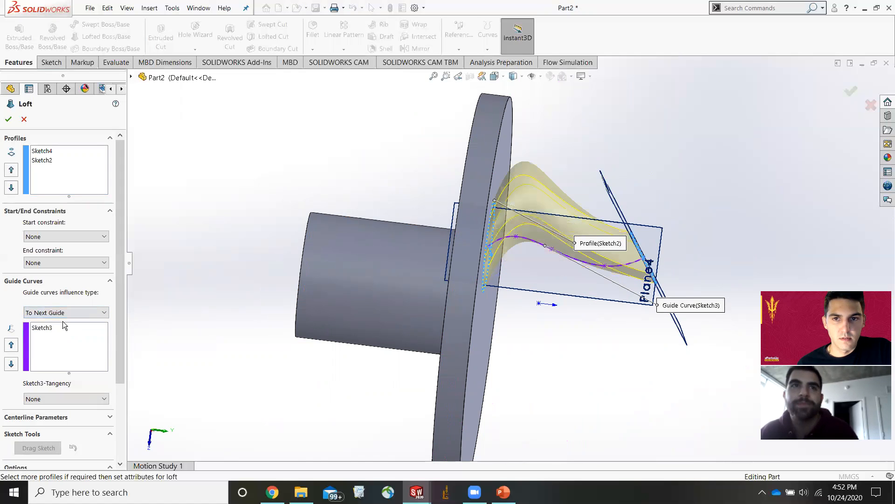
# Open the loft's centerline parameters, then cancel the loft.
pyautogui.scroll(-3, 83, 391)
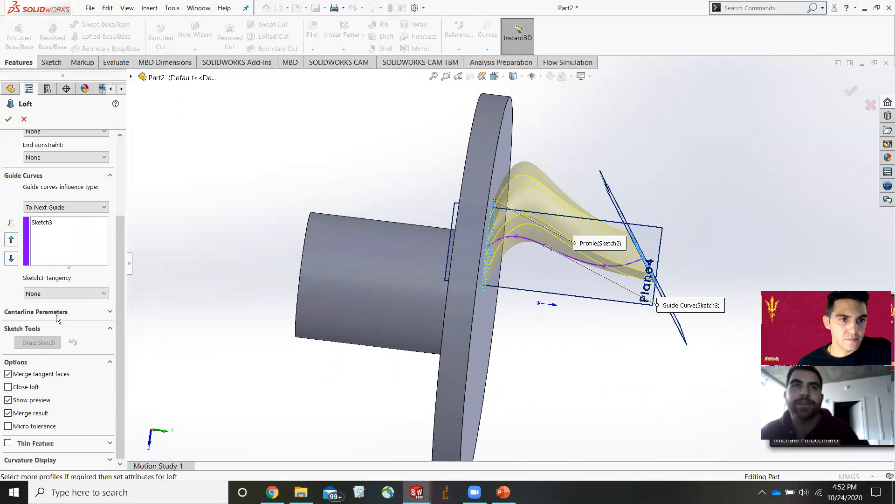
pyautogui.click(112, 312)
pyautogui.click(111, 310)
pyautogui.click(111, 310)
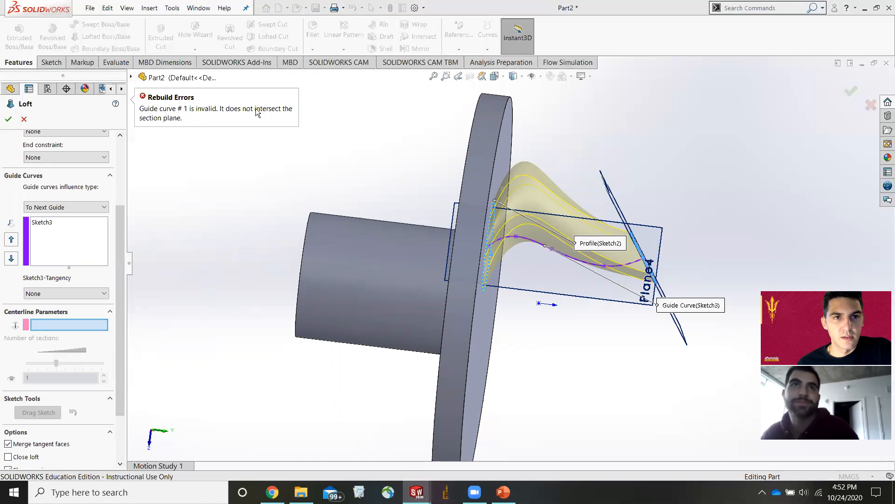
pyautogui.scroll(1, 564, 283)
pyautogui.scroll(-1, 563, 283)
pyautogui.moveTo(563, 283); pyautogui.dragTo(564, 303, button='middle')
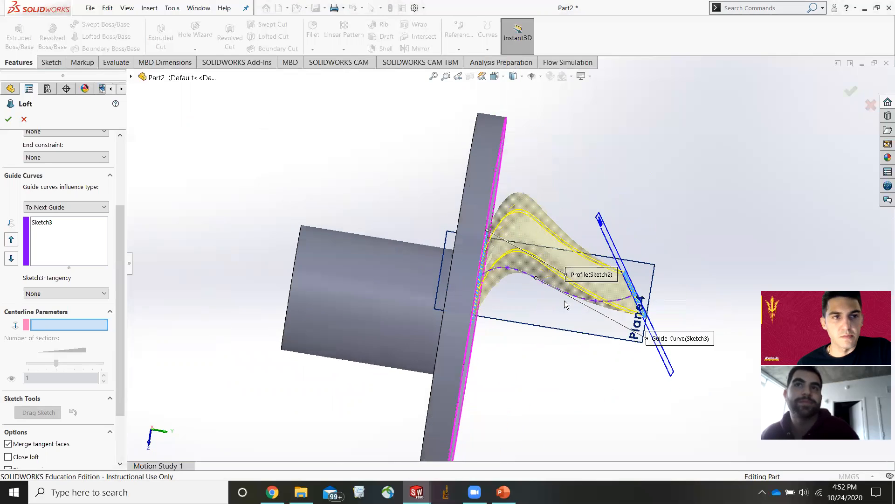
pyautogui.scroll(3, 12, 241)
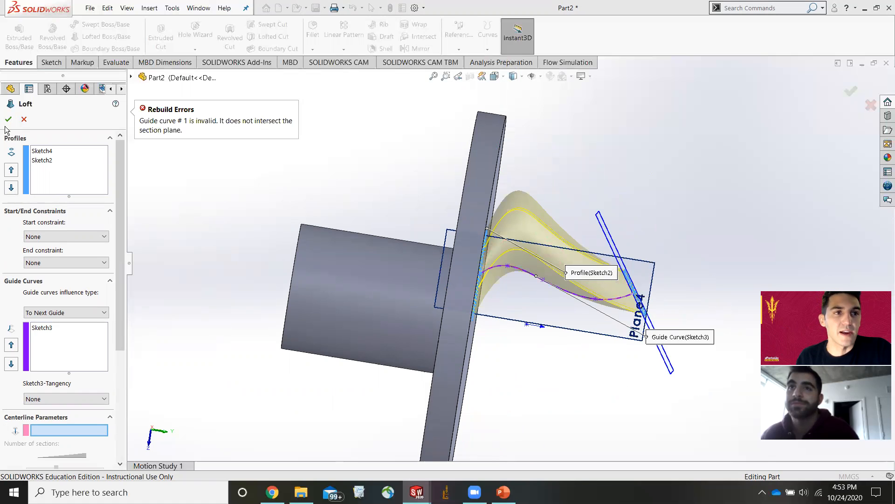
pyautogui.click(22, 120)
# Delete the rectangle sketch on the second plane.
pyautogui.scroll(5, 582, 292)
pyautogui.moveTo(624, 270); pyautogui.dragTo(480, 290, button='middle')
pyautogui.click(468, 291)
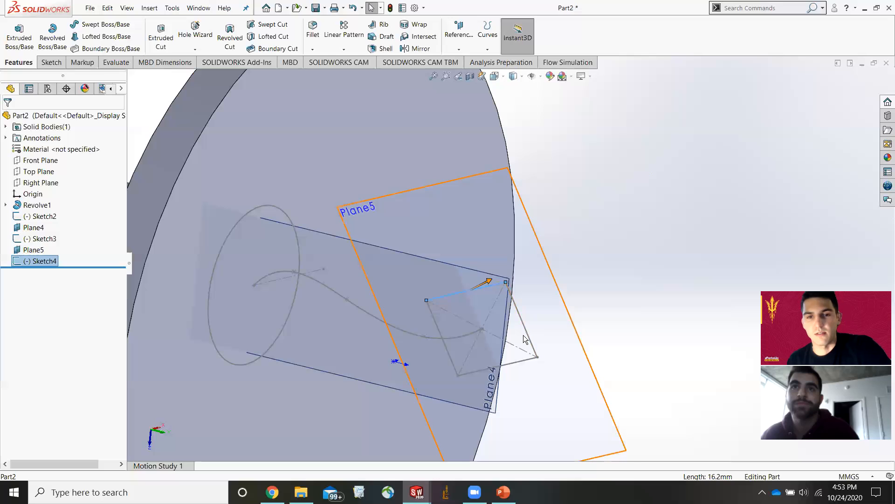
pyautogui.press('Delete')
# Edit the spline sketch and draw a circle of radius about 5 mm centered on the spline's end point.
pyautogui.click(511, 185)
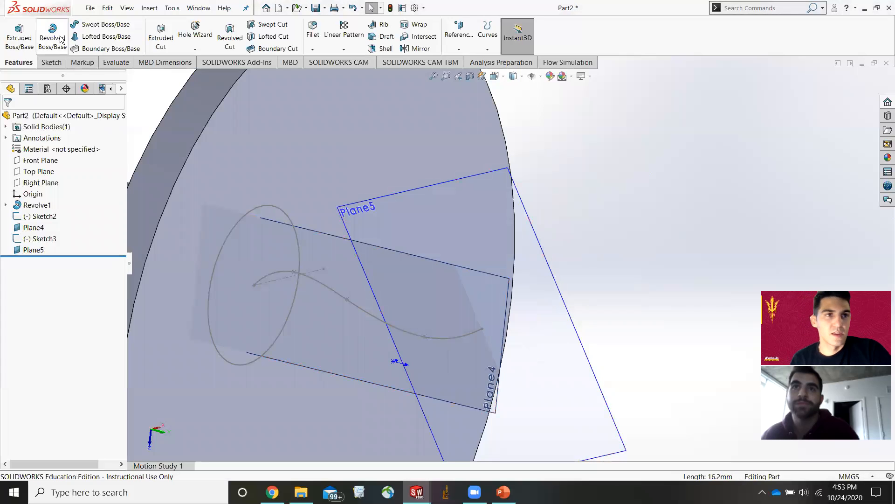
pyautogui.click(53, 65)
pyautogui.click(14, 28)
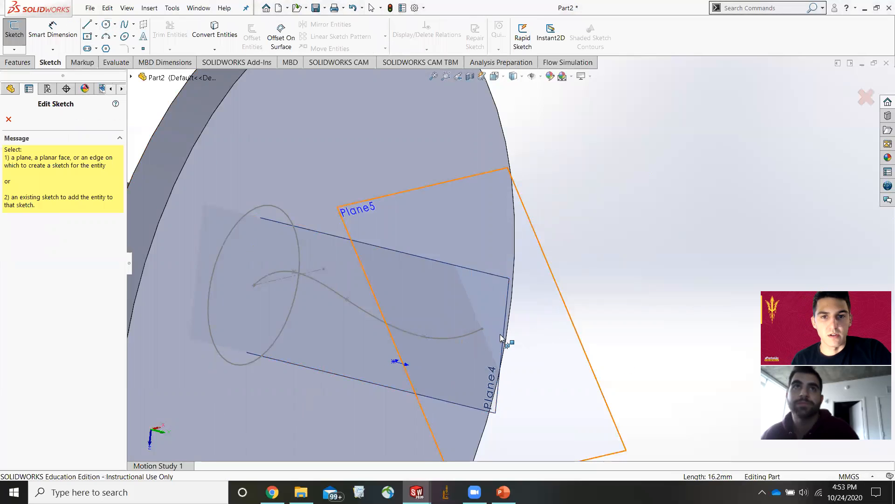
pyautogui.click(482, 328)
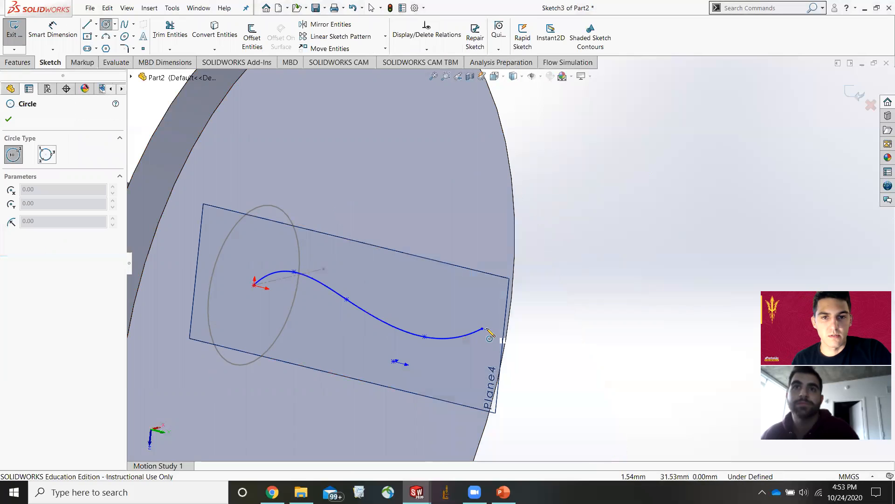
pyautogui.click(482, 329)
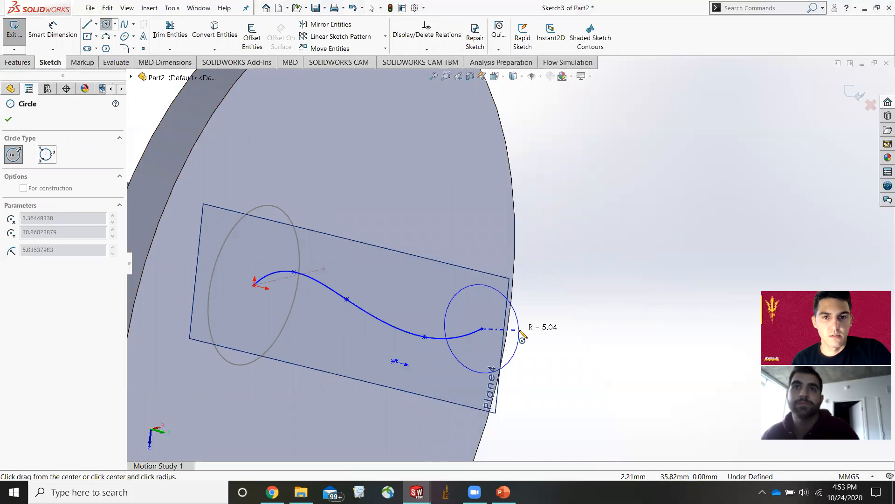
pyautogui.click(519, 336)
pyautogui.press('Escape')
pyautogui.moveTo(535, 349)
pyautogui.mouseDown(button='middle')
pyautogui.moveTo(550, 336)
pyautogui.moveTo(485, 374)
pyautogui.moveTo(555, 347)
pyautogui.mouseUp(button='middle')
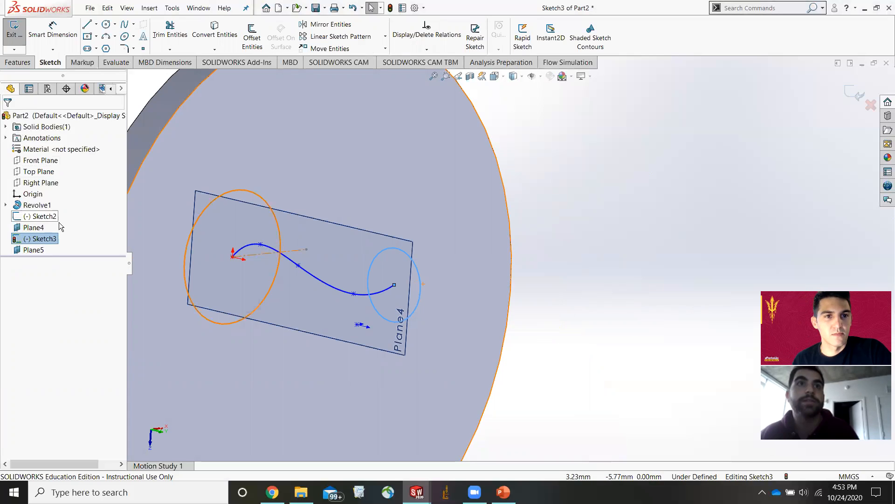
# Discard the changes to the spline sketch and exit it.
pyautogui.click(864, 105)
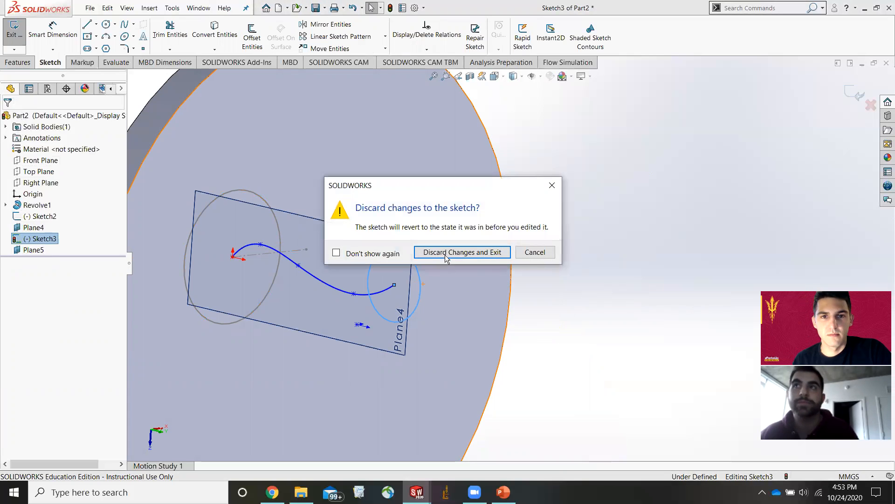
pyautogui.click(427, 252)
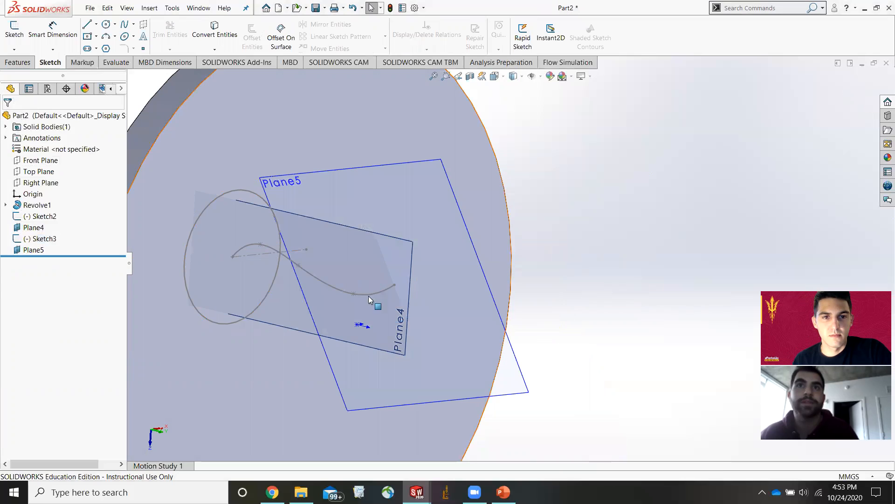
# Sketch a circle of radius about 4.6 mm on Plane5 centered on the spline's end point, then exit the sketch.
pyautogui.click(427, 161)
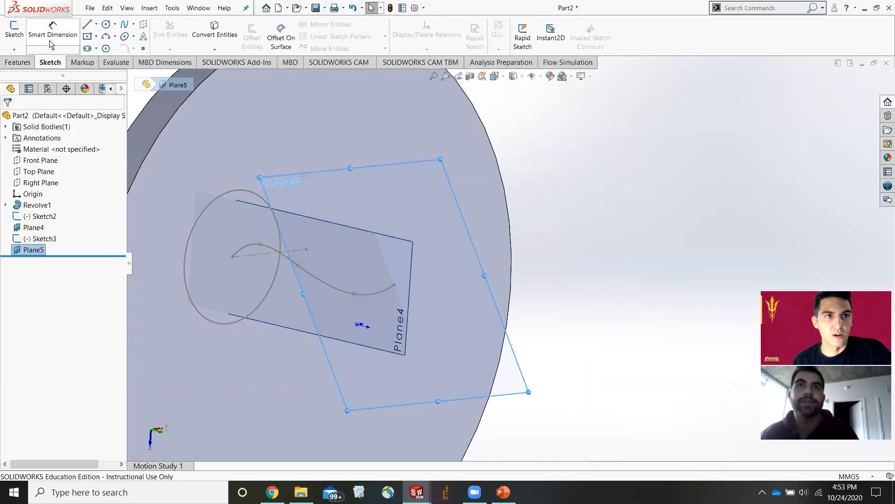
pyautogui.click(17, 62)
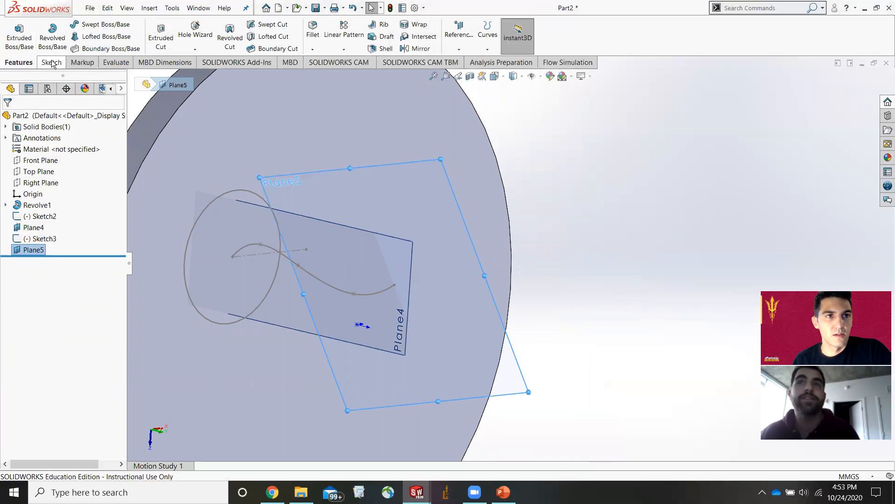
pyautogui.click(50, 62)
pyautogui.click(14, 29)
pyautogui.click(106, 26)
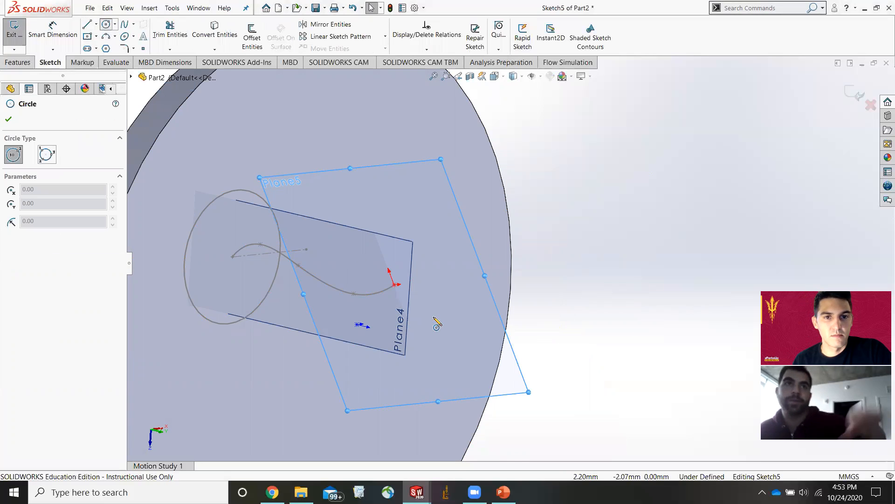
pyautogui.click(395, 284)
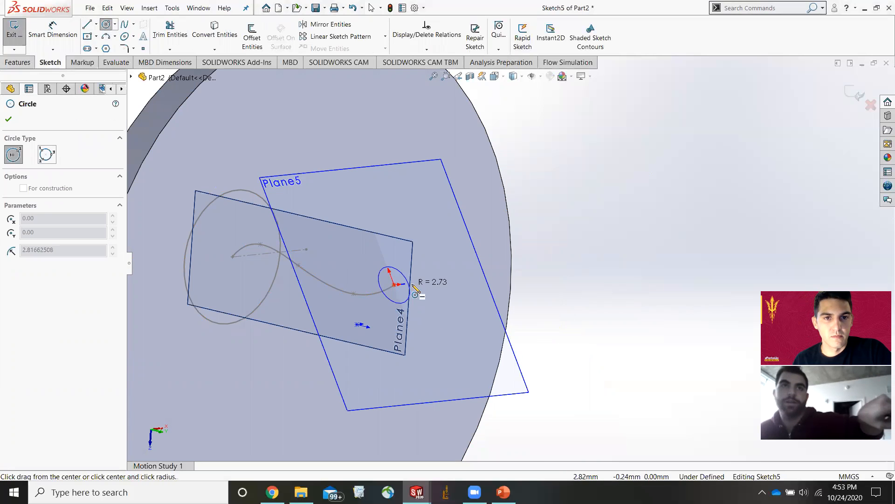
pyautogui.click(421, 286)
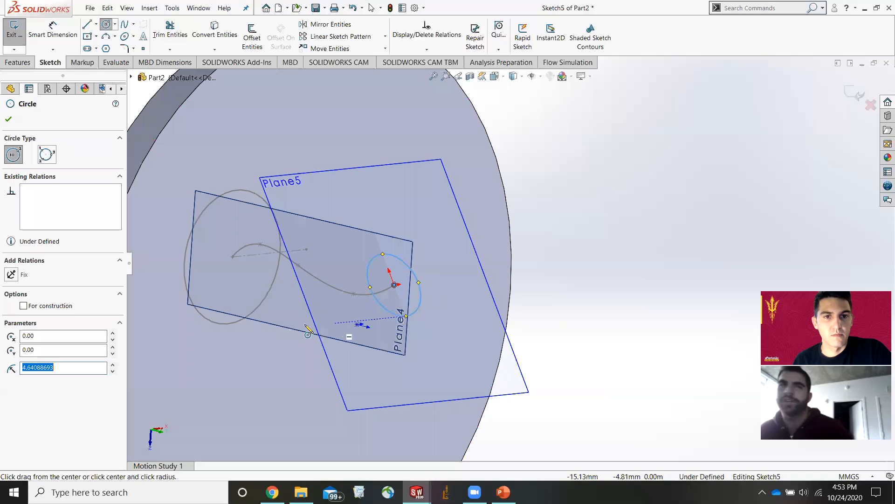
pyautogui.click(8, 119)
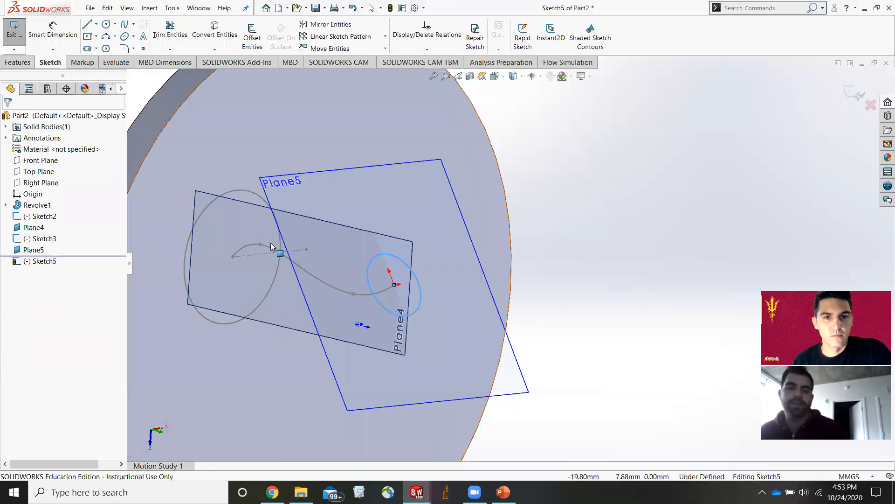
pyautogui.scroll(2, 276, 241)
pyautogui.click(850, 98)
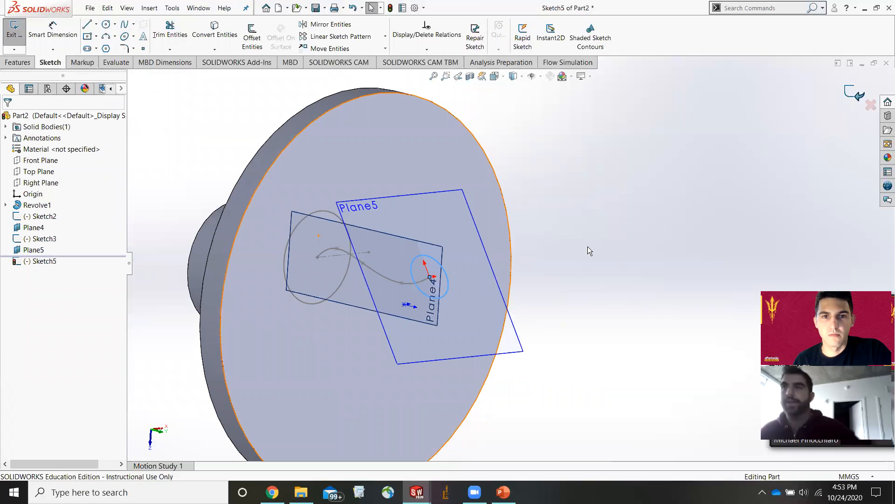
pyautogui.scroll(-2, 479, 238)
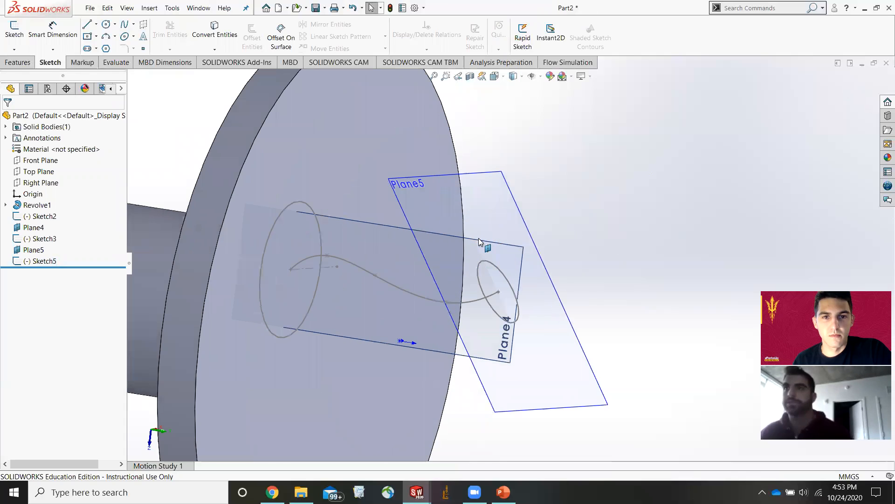
# Start a loft between the two circle profiles using the spline sketch as the guide curve.
pyautogui.click(17, 63)
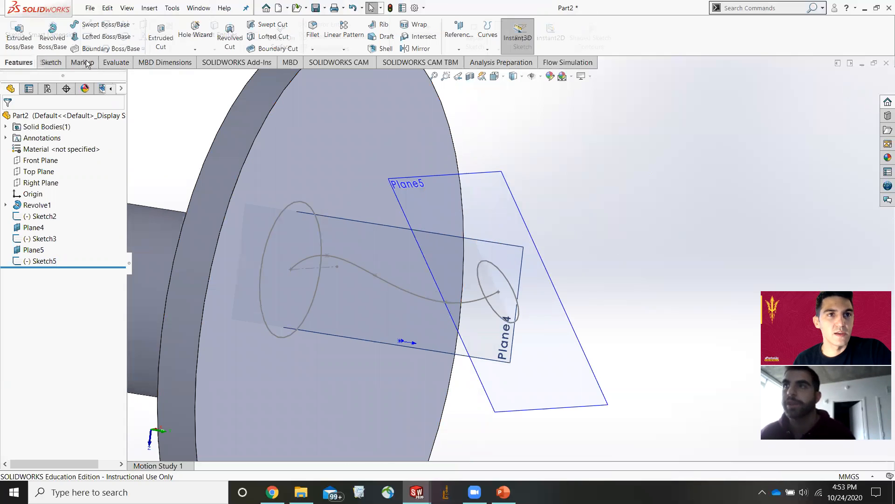
pyautogui.click(111, 37)
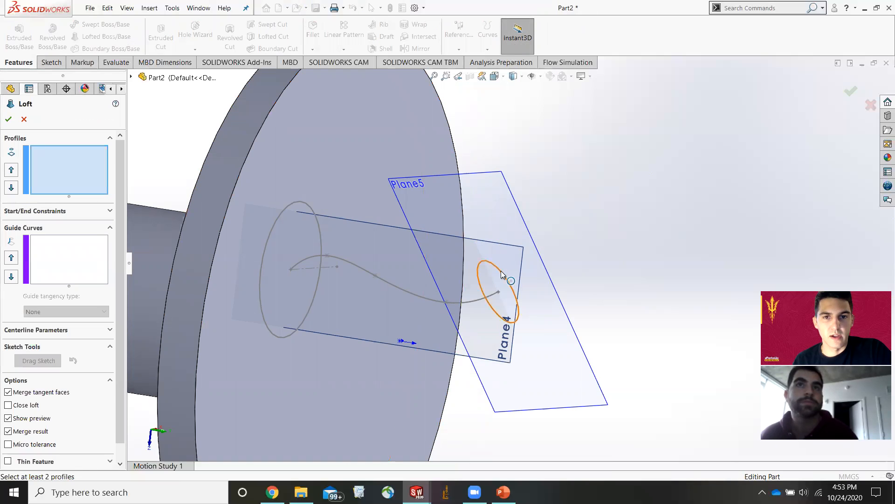
pyautogui.click(297, 203)
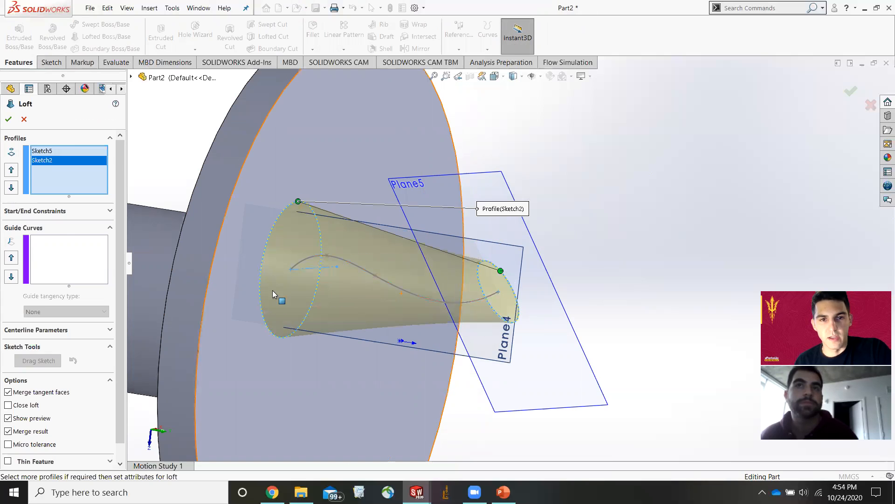
pyautogui.click(66, 238)
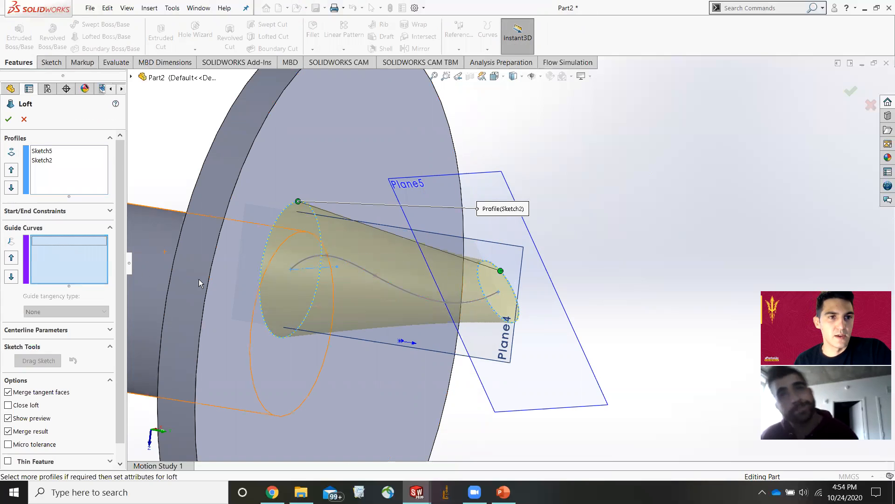
pyautogui.click(398, 290)
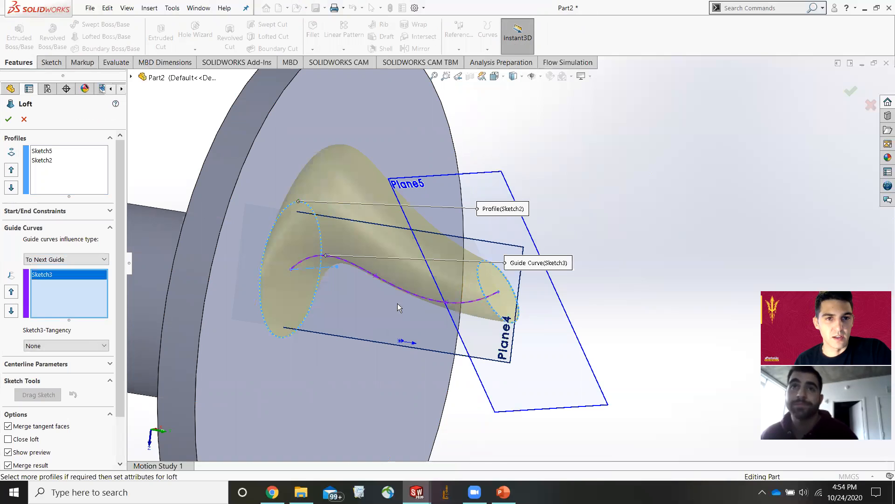
# Try to confirm the loft with the To Next Guide guide curves influence type.
pyautogui.scroll(5, 359, 290)
pyautogui.moveTo(365, 290); pyautogui.dragTo(394, 295, button='middle')
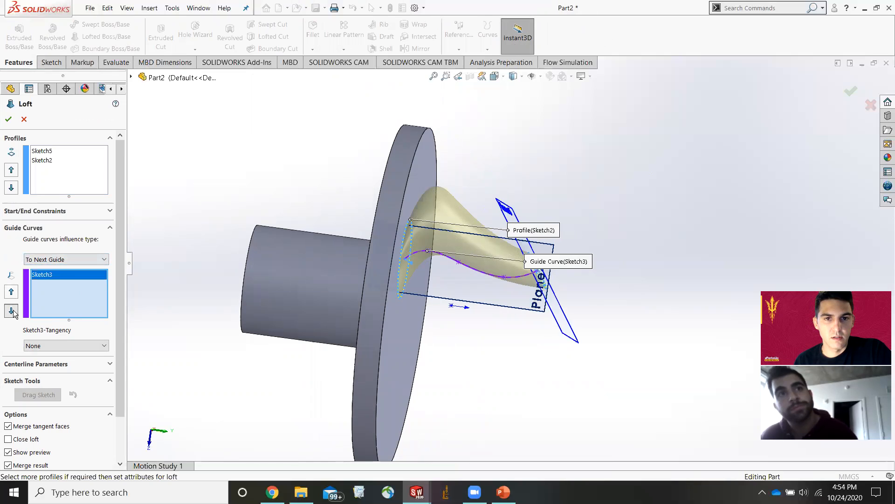
pyautogui.click(66, 259)
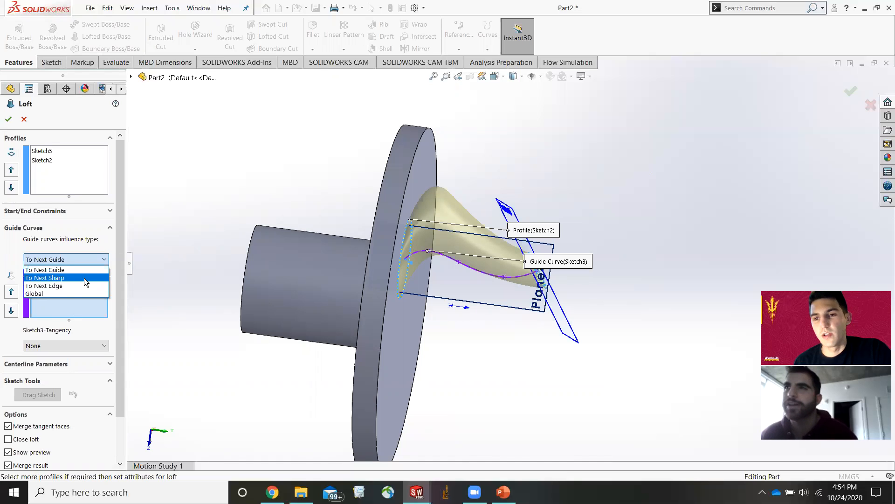
pyautogui.click(7, 124)
pyautogui.click(8, 120)
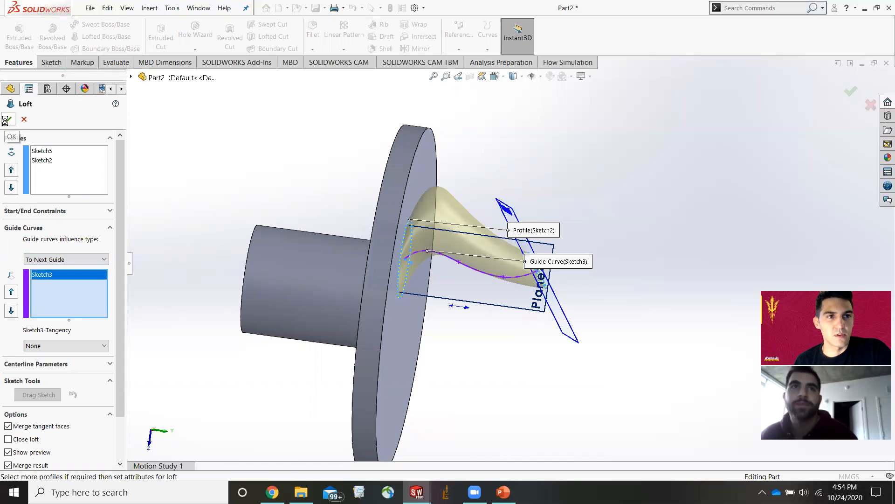
# Switch the guide curves influence type to To Next Sharp, then to To Next Edge.
pyautogui.click(61, 260)
pyautogui.click(61, 278)
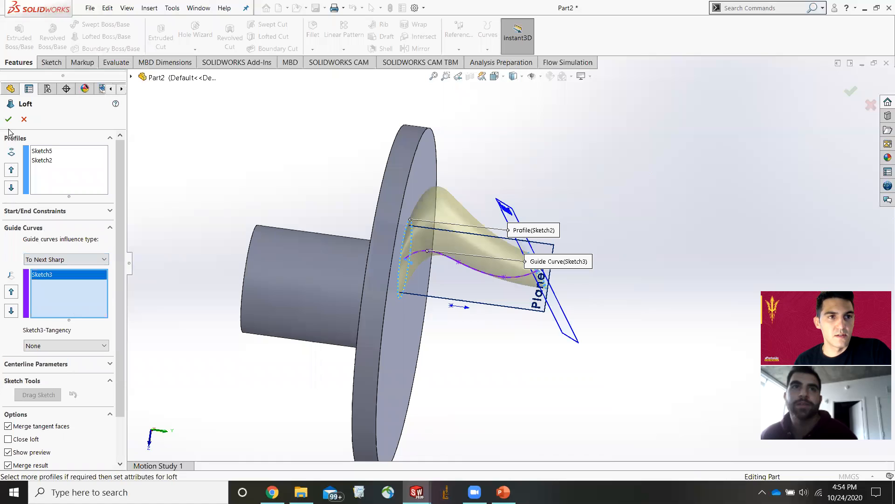
pyautogui.click(74, 261)
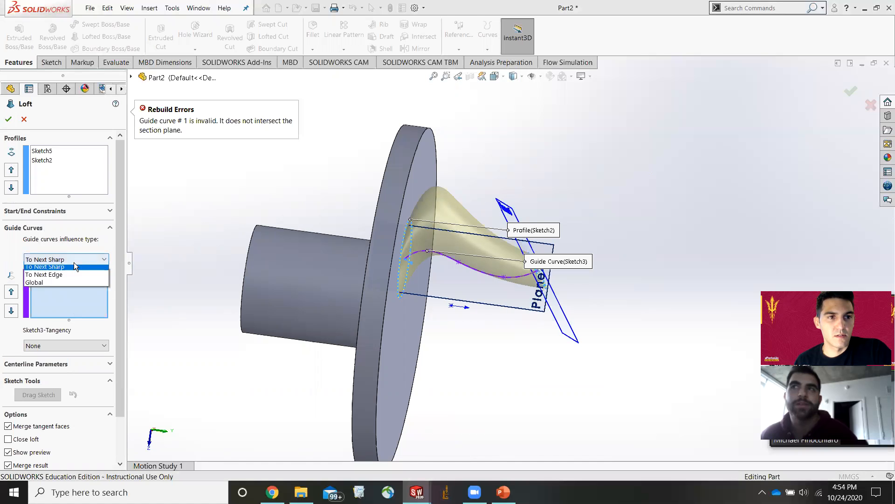
pyautogui.click(67, 283)
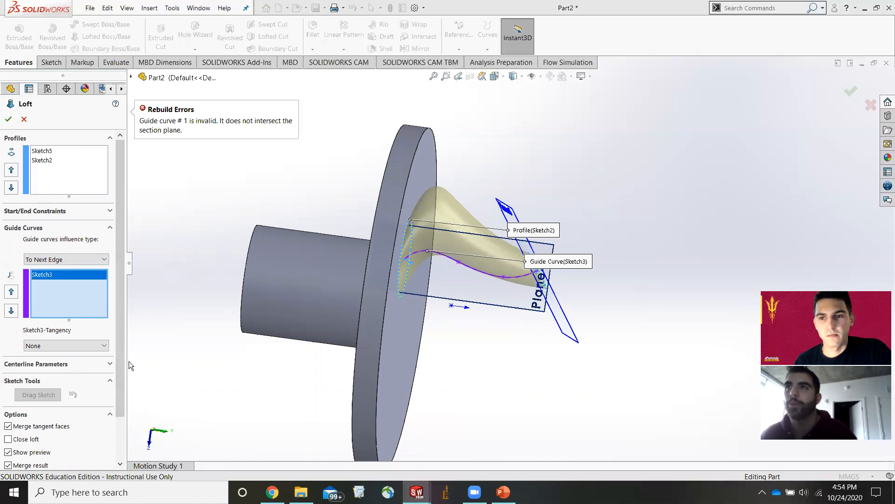
# Set the guide curve tangency to Normal To Profile.
pyautogui.moveTo(419, 271); pyautogui.dragTo(466, 296, button='middle')
pyautogui.scroll(-1, 50, 346)
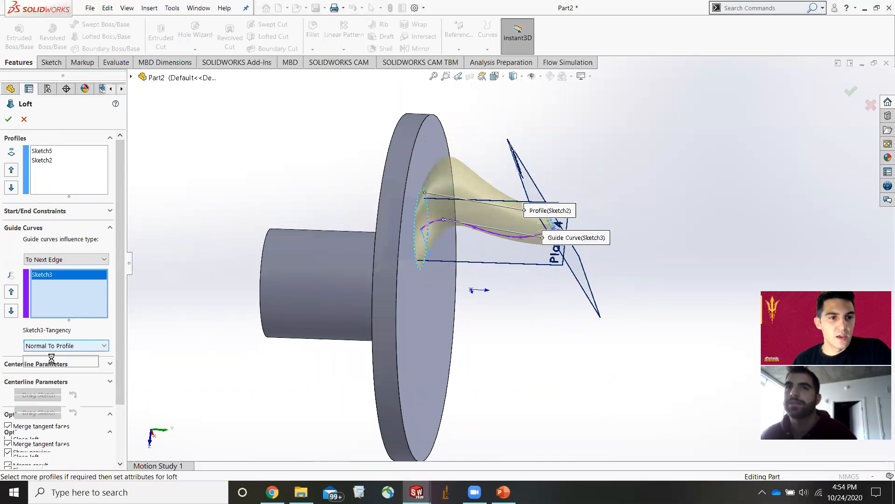
pyautogui.scroll(-3, 60, 379)
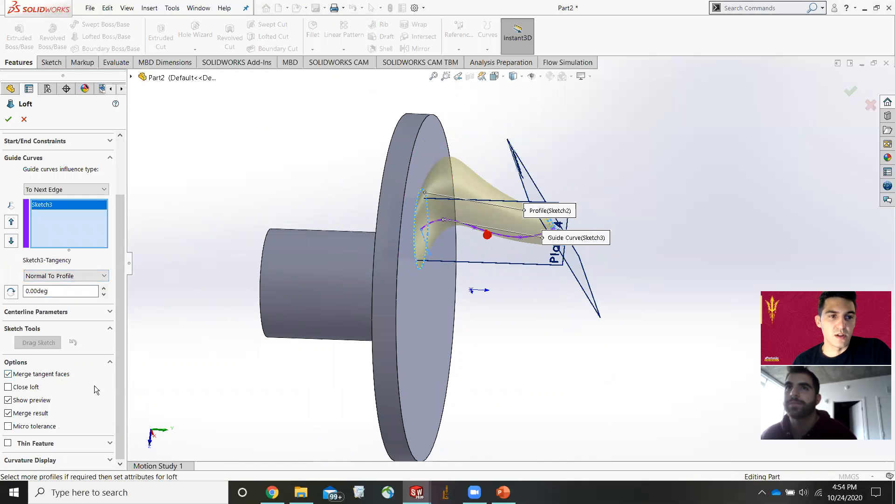
# Toggle the Close loft option on and off, then cancel the loft.
pyautogui.click(8, 387)
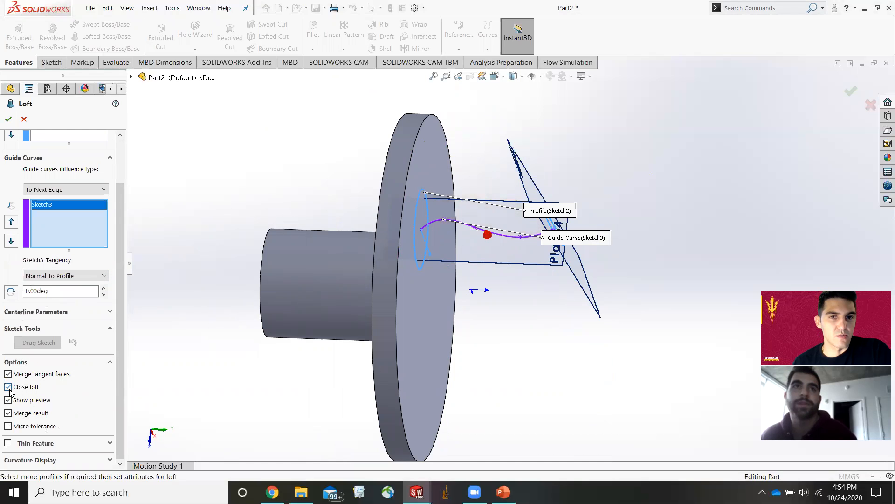
pyautogui.click(8, 388)
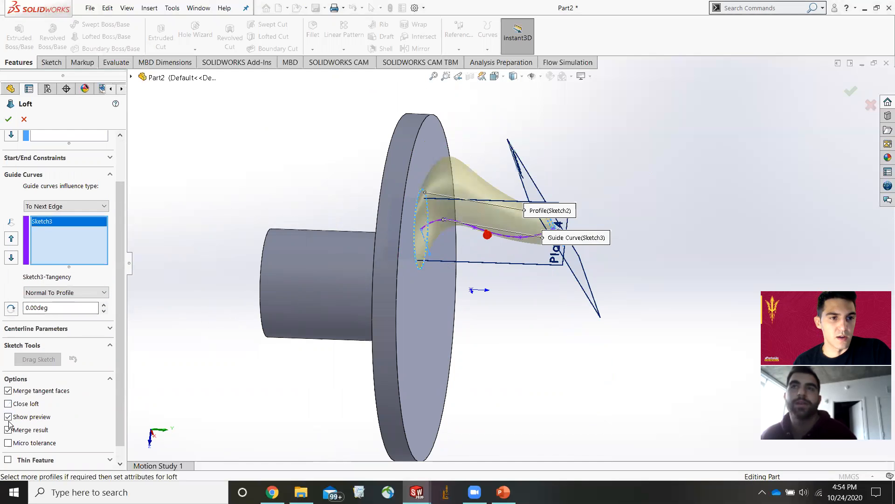
pyautogui.scroll(-1, 13, 433)
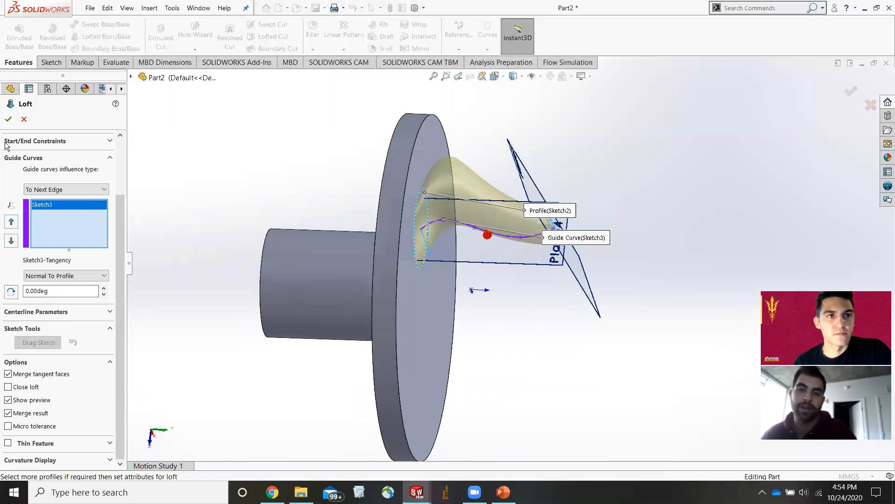
pyautogui.click(24, 119)
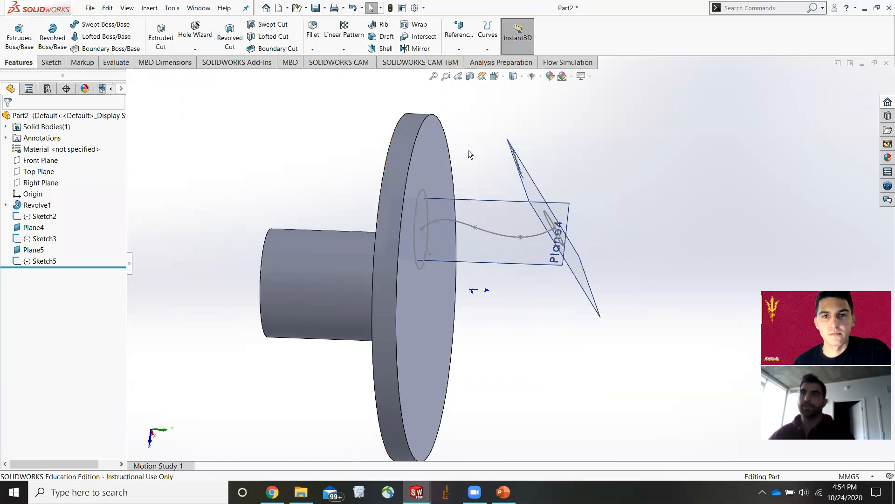
# Delete the circle sketch on Plane5.
pyautogui.click(558, 235)
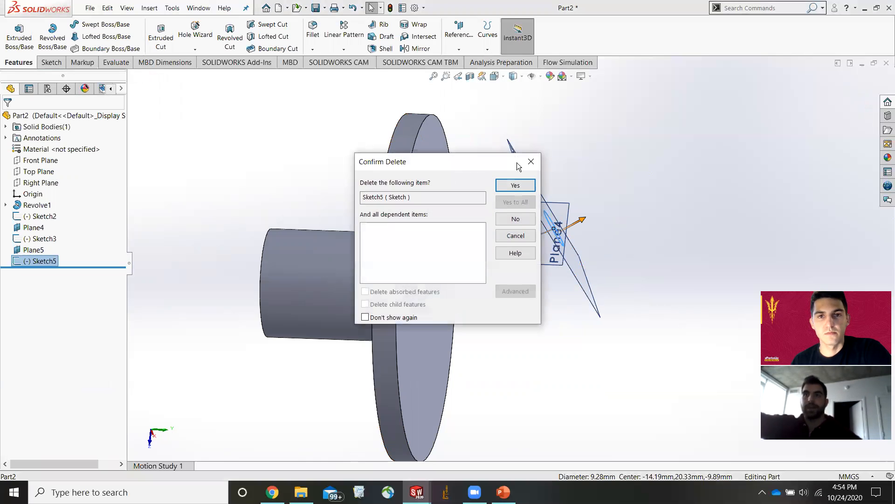
pyautogui.click(515, 185)
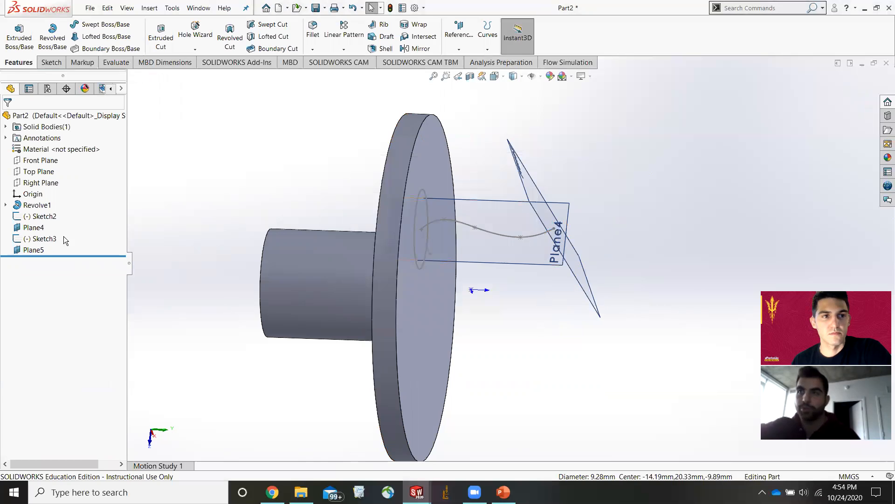
# Delete the reference plane Plane5.
pyautogui.rightClick(31, 249)
pyautogui.click(62, 337)
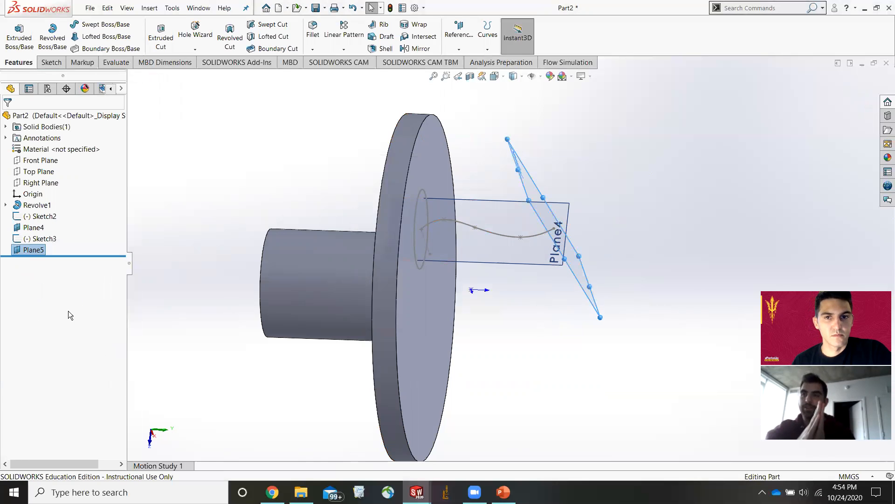
pyautogui.click(514, 185)
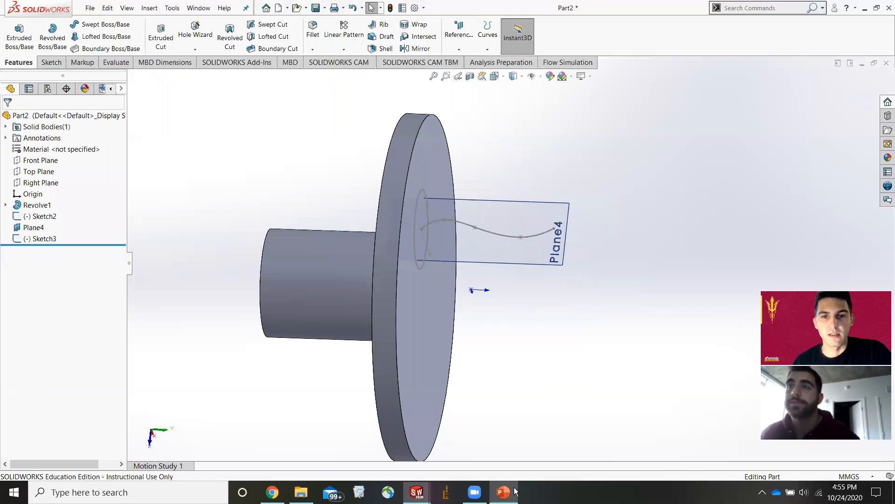
# Switch to the PowerPoint presentation.
pyautogui.click(514, 491)
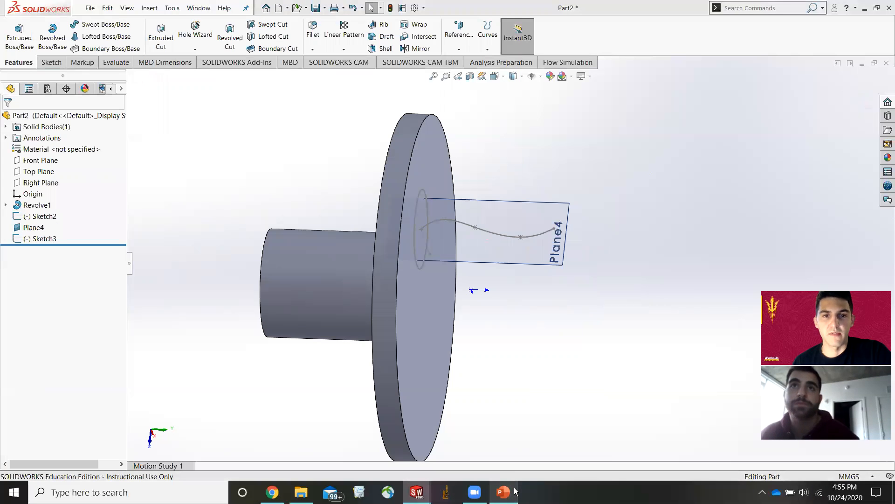
pyautogui.click(515, 492)
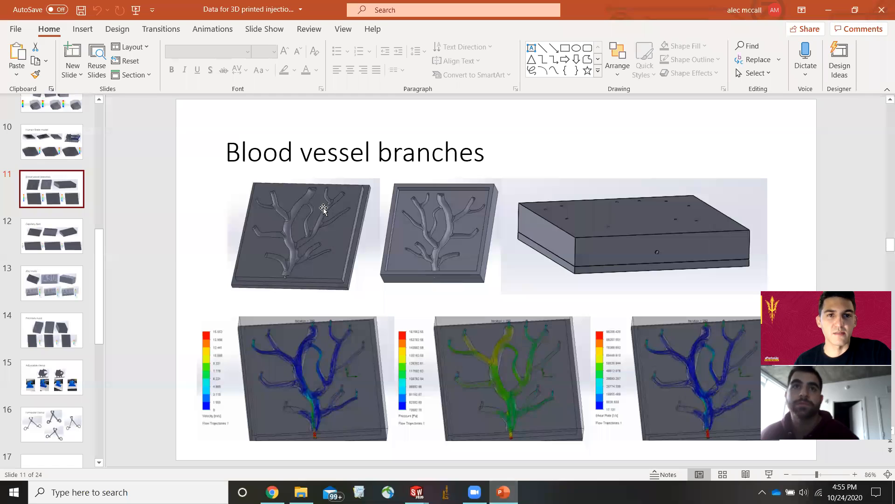
# Browse to slide 12 of the presentation.
pyautogui.scroll(-2, 286, 229)
pyautogui.click(68, 244)
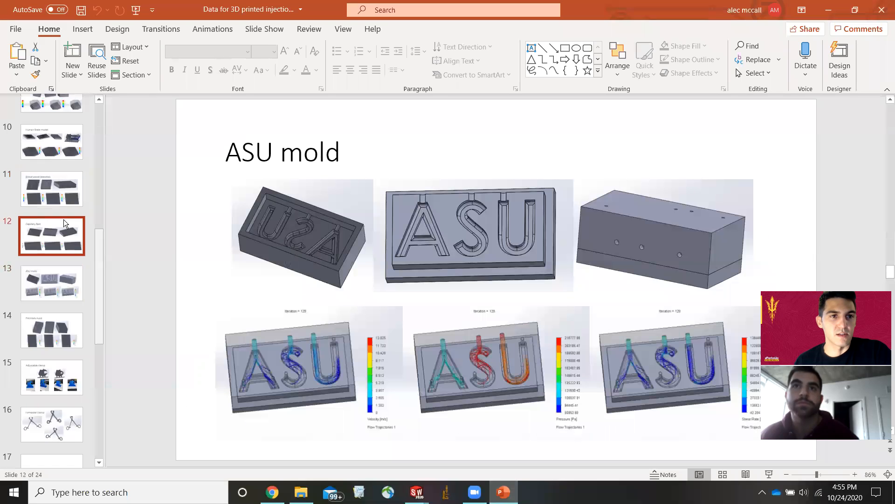
pyautogui.click(65, 205)
pyautogui.click(58, 234)
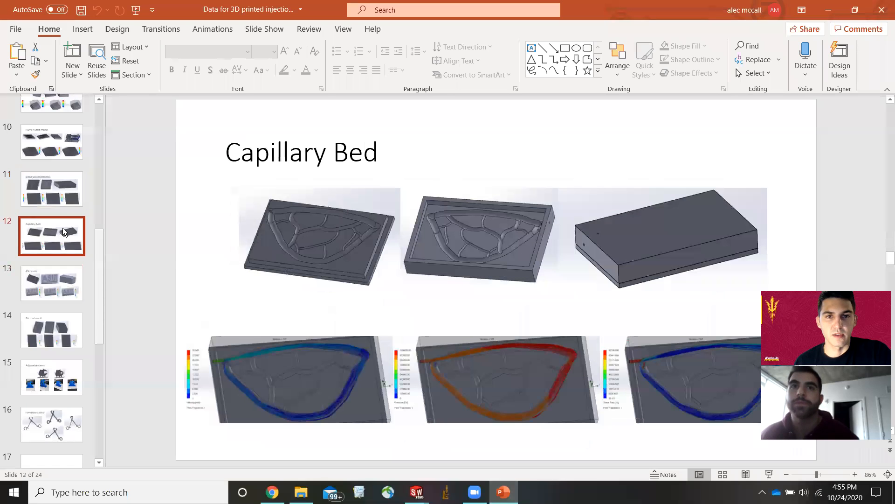
# Open slide 11 of the presentation, then switch back to the SOLIDWORKS part.
pyautogui.click(61, 188)
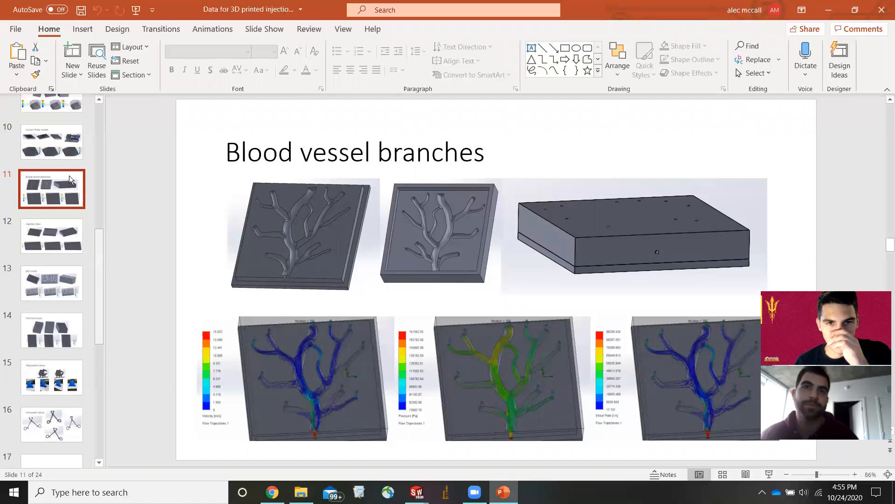
pyautogui.scroll(-1, 49, 385)
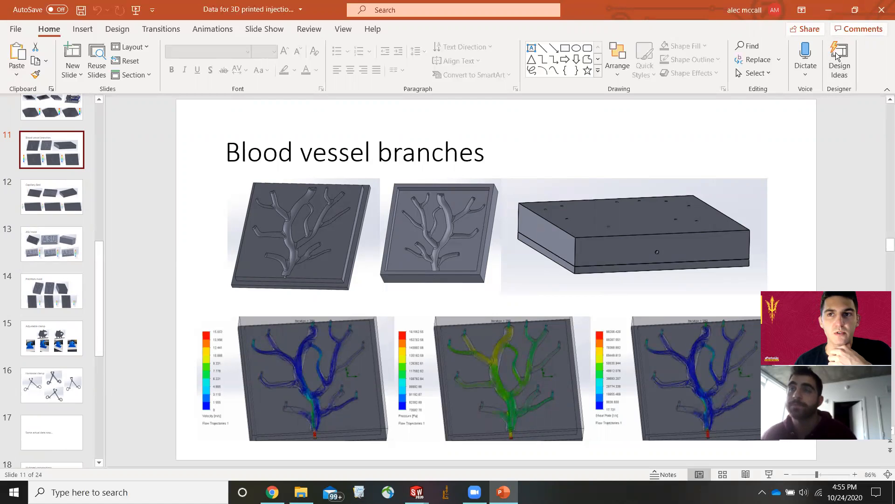
pyautogui.click(835, 14)
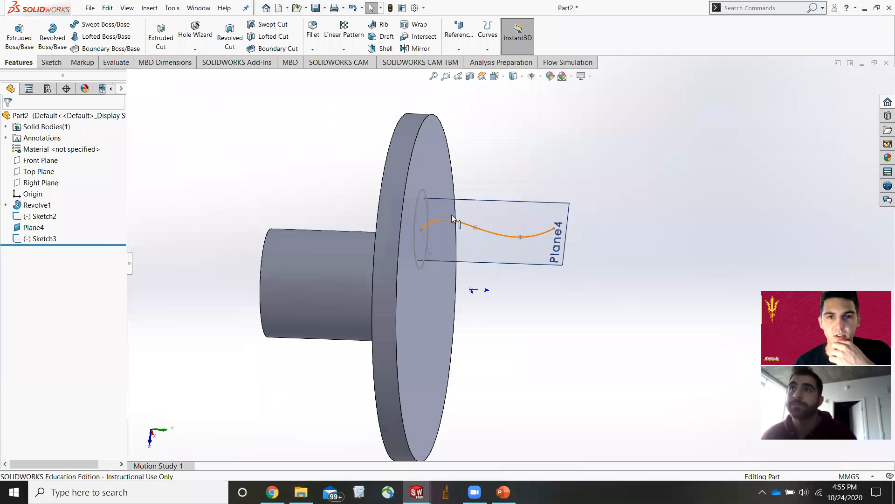
# Delete the spline sketch Sketch3 from the feature tree.
pyautogui.rightClick(46, 239)
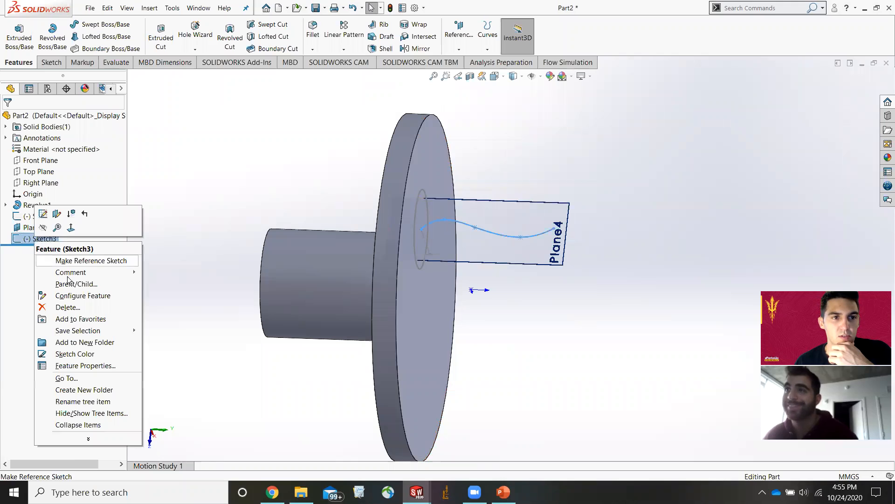
pyautogui.click(73, 309)
pyautogui.click(511, 186)
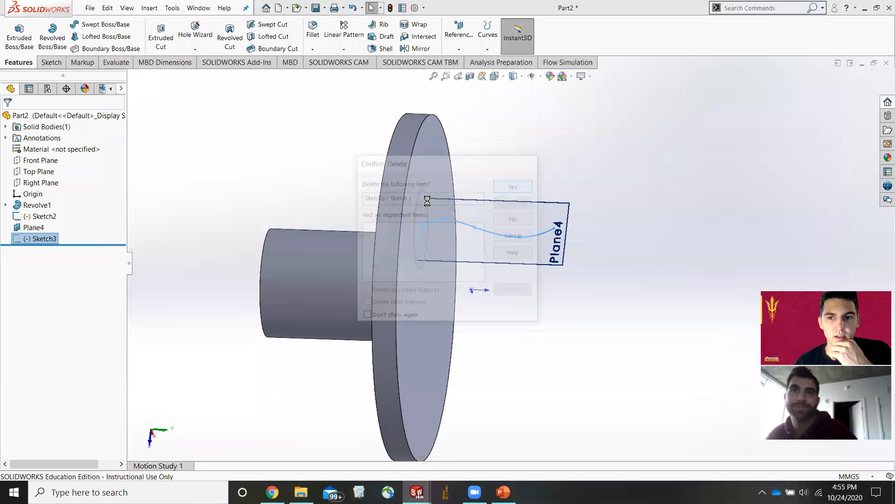
# Delete the base circle sketch Sketch2 and close the error report.
pyautogui.click(51, 217)
pyautogui.rightClick(44, 220)
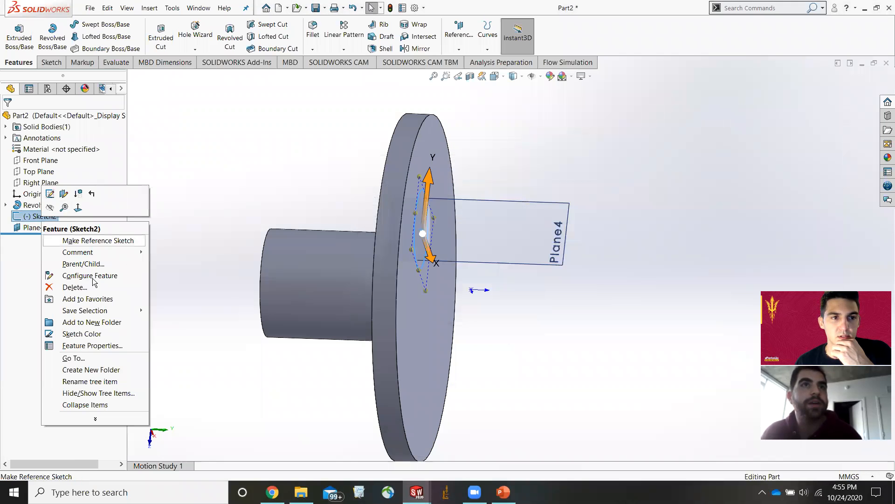
pyautogui.click(73, 287)
pyautogui.click(513, 185)
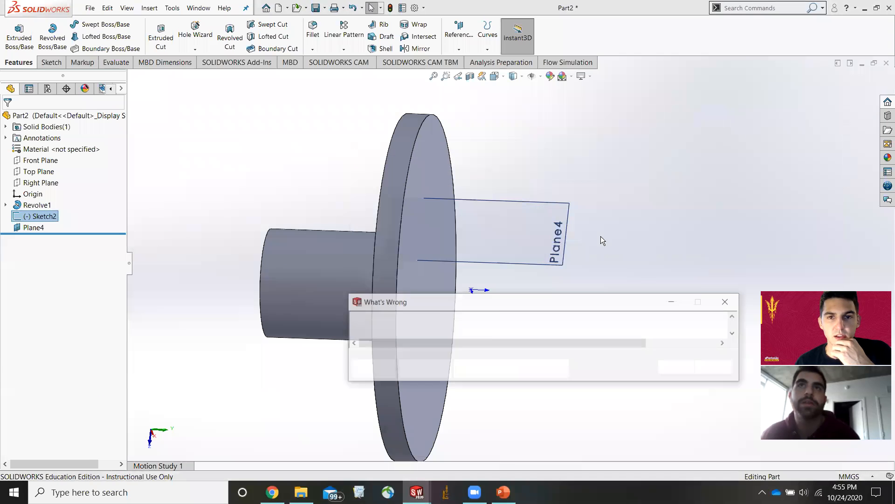
pyautogui.click(678, 368)
# Delete the reference plane Plane4.
pyautogui.click(532, 204)
pyautogui.press('Delete')
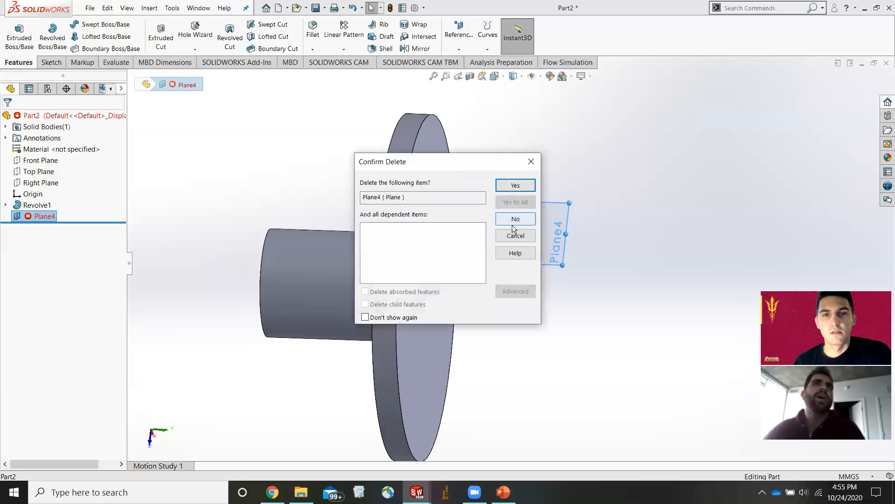
pyautogui.click(515, 186)
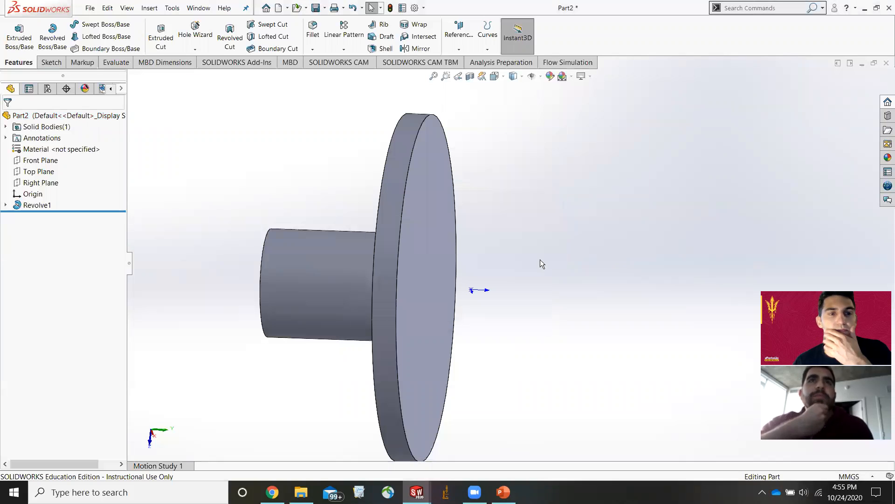
# Start a sweep using the circle on Plane5 as profile and the spline Sketch3 as path.
pyautogui.scroll(2, 536, 282)
pyautogui.moveTo(495, 312); pyautogui.dragTo(438, 331, button='middle')
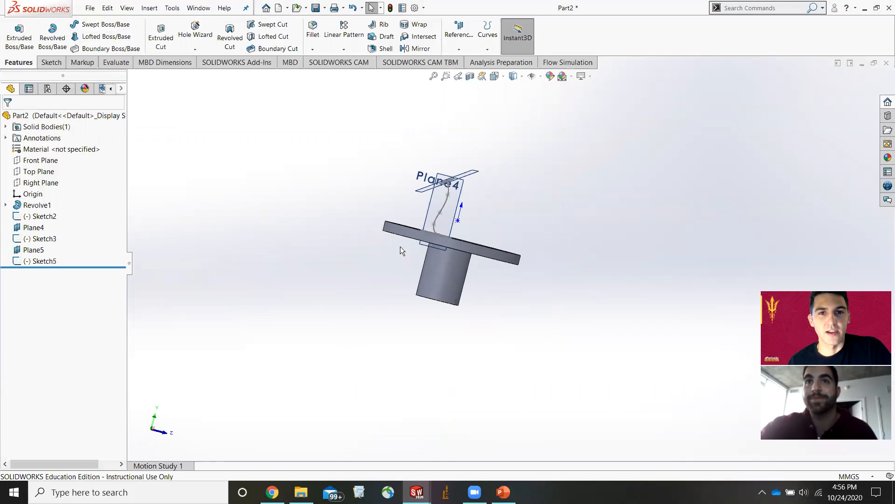
pyautogui.moveTo(400, 247); pyautogui.dragTo(472, 268, button='middle')
pyautogui.scroll(-3, 472, 268)
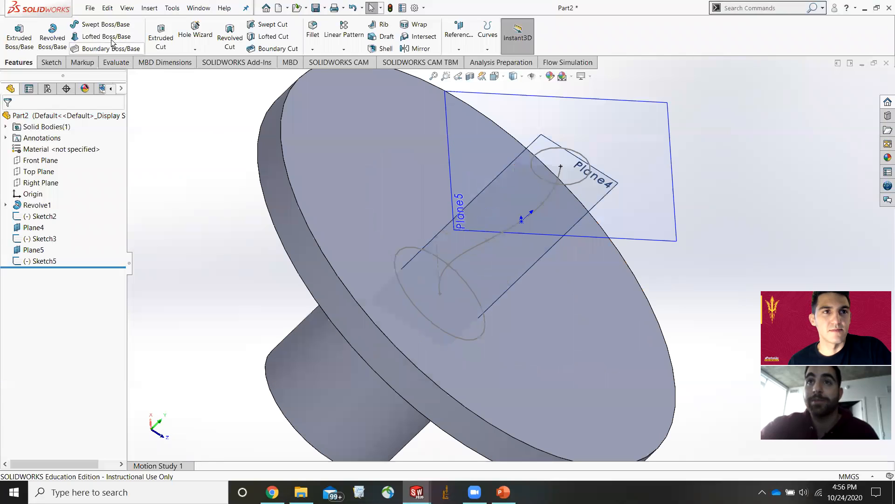
pyautogui.click(100, 25)
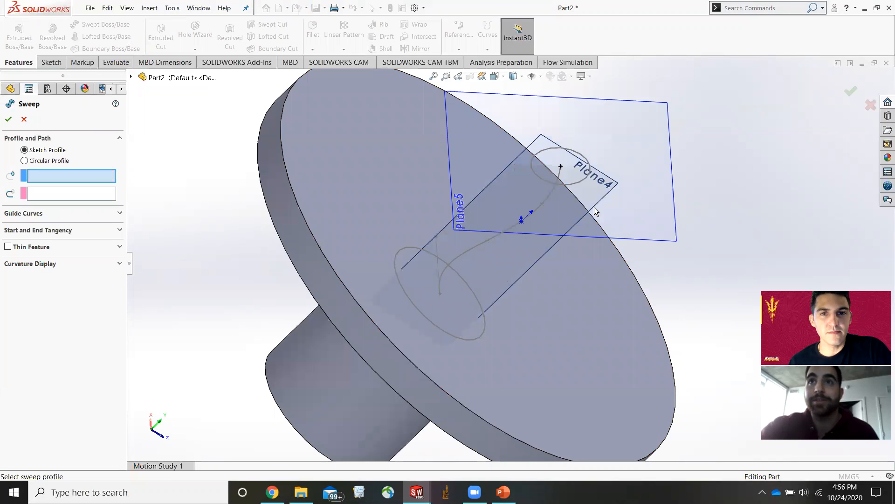
pyautogui.click(584, 180)
pyautogui.click(543, 200)
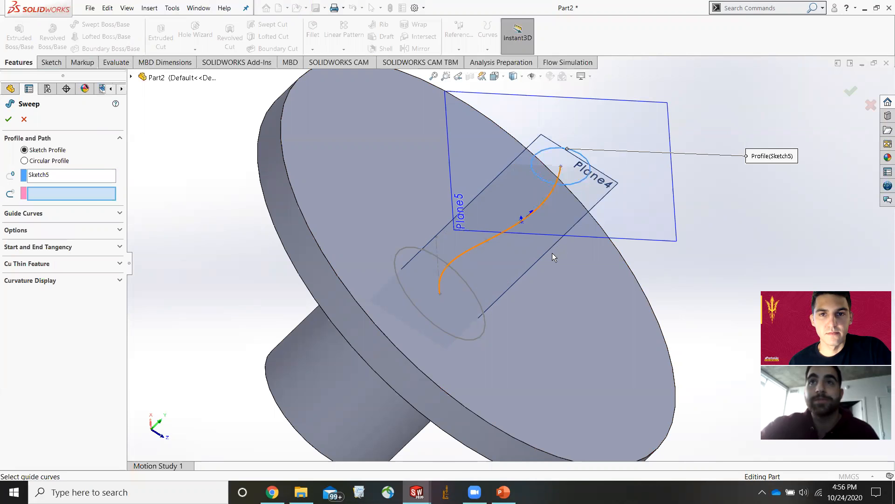
pyautogui.scroll(-2, 431, 321)
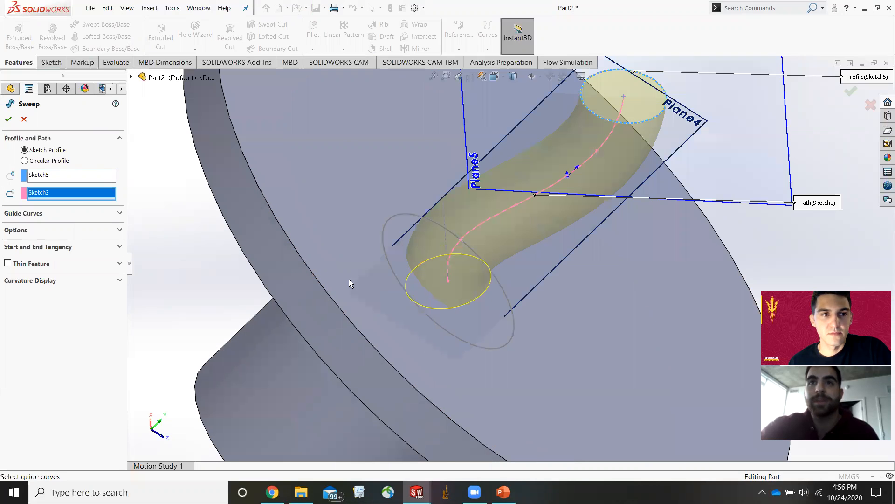
pyautogui.scroll(-1, 144, 280)
# Expand the sweep's guide curve, tangency and curvature display options and toggle between circular and sketch profile.
pyautogui.click(69, 212)
pyautogui.scroll(1, 171, 241)
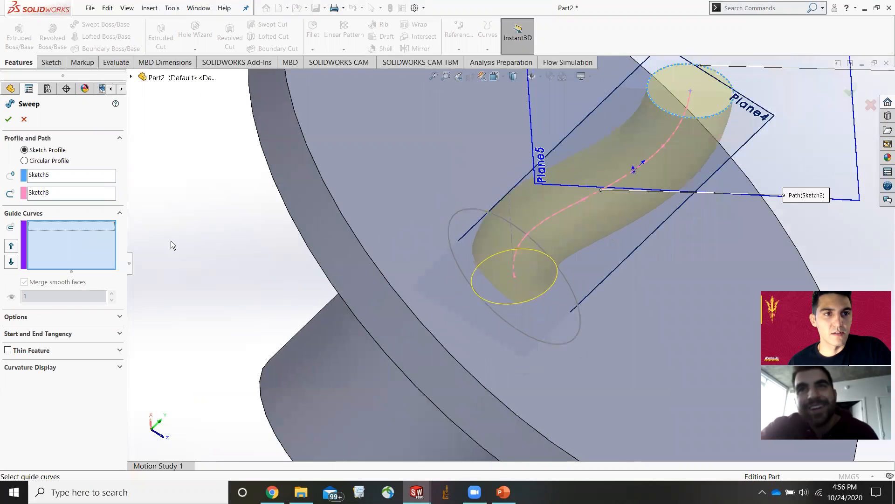
pyautogui.scroll(1, 222, 220)
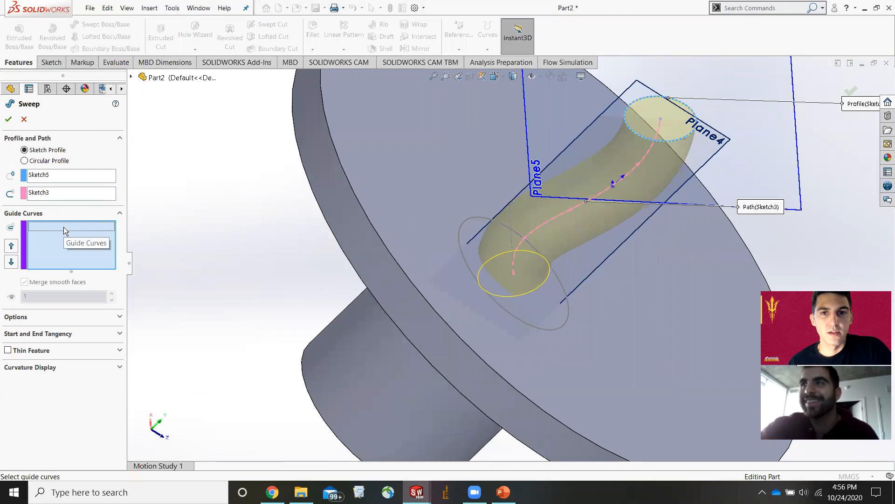
pyautogui.scroll(-2, 505, 272)
pyautogui.scroll(2, 506, 272)
pyautogui.moveTo(500, 238); pyautogui.dragTo(487, 191, button='middle')
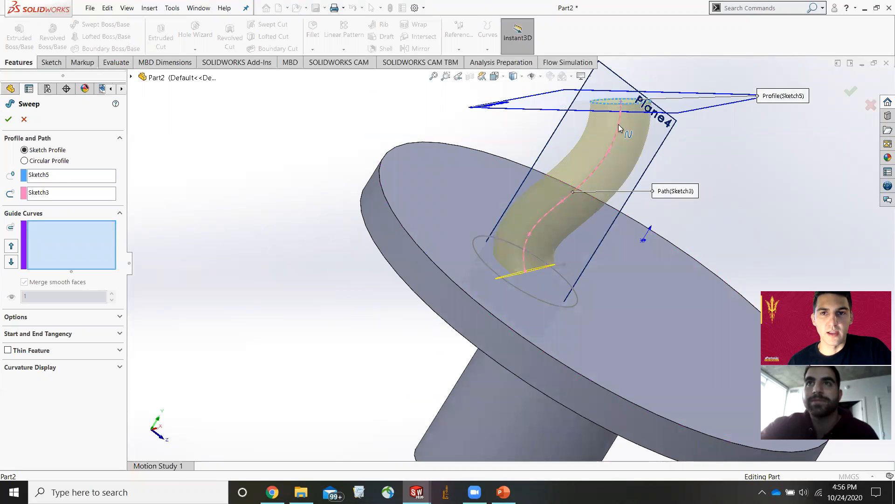
pyautogui.click(29, 334)
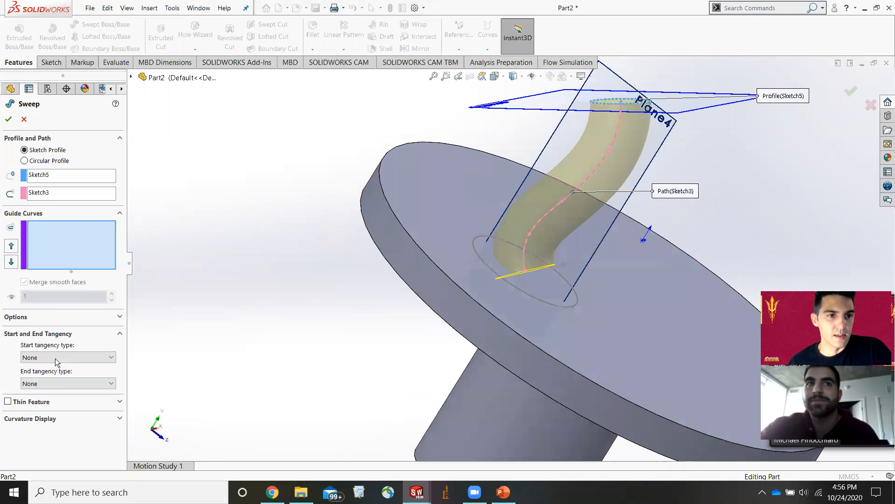
pyautogui.click(52, 418)
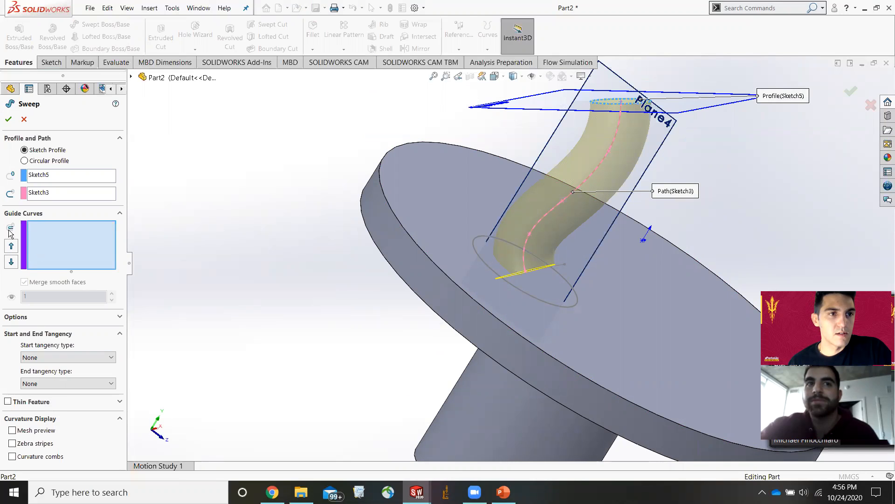
pyautogui.click(24, 161)
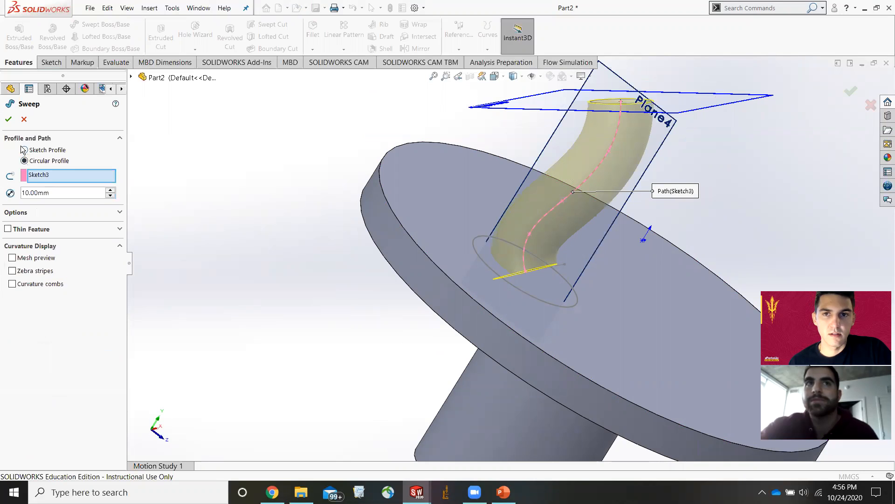
pyautogui.click(24, 149)
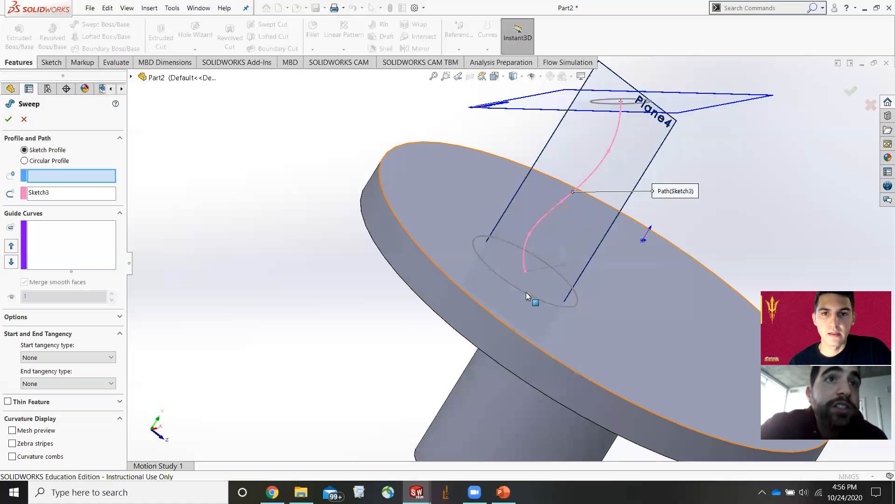
# Select the base circle Sketch2 as sweep profile, try to apply the sweep, and cancel it.
pyautogui.click(571, 201)
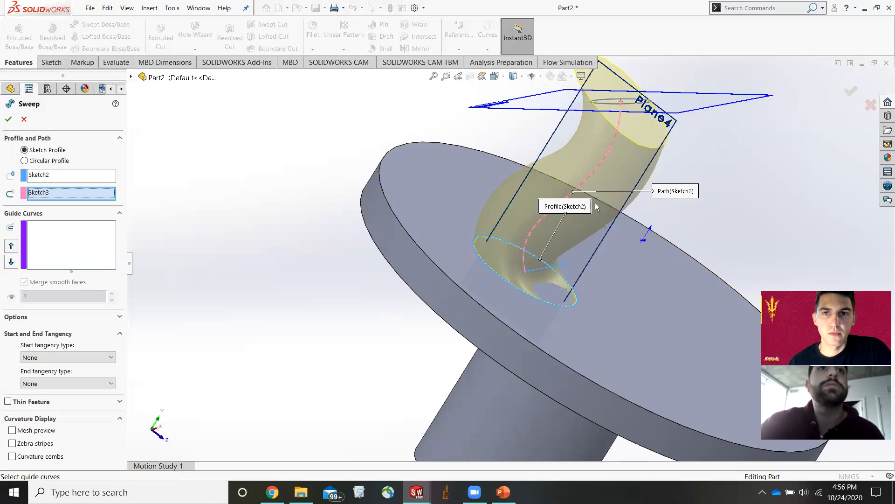
pyautogui.scroll(-2, 595, 196)
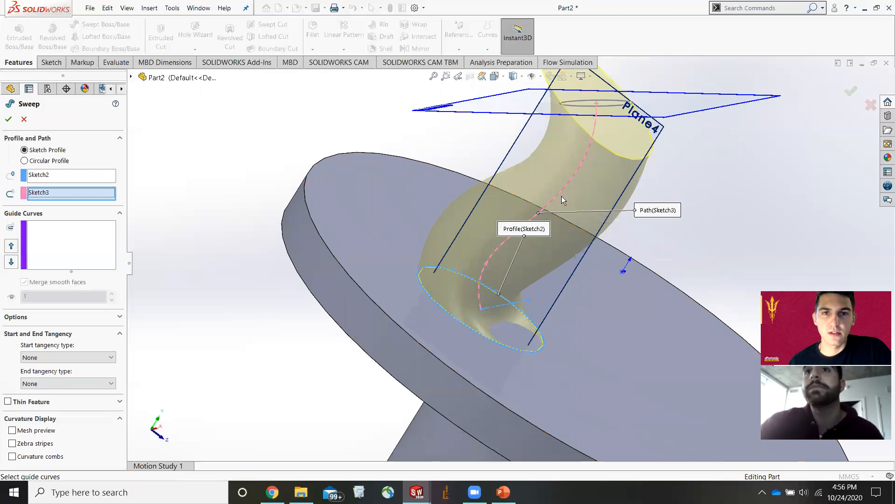
pyautogui.click(10, 121)
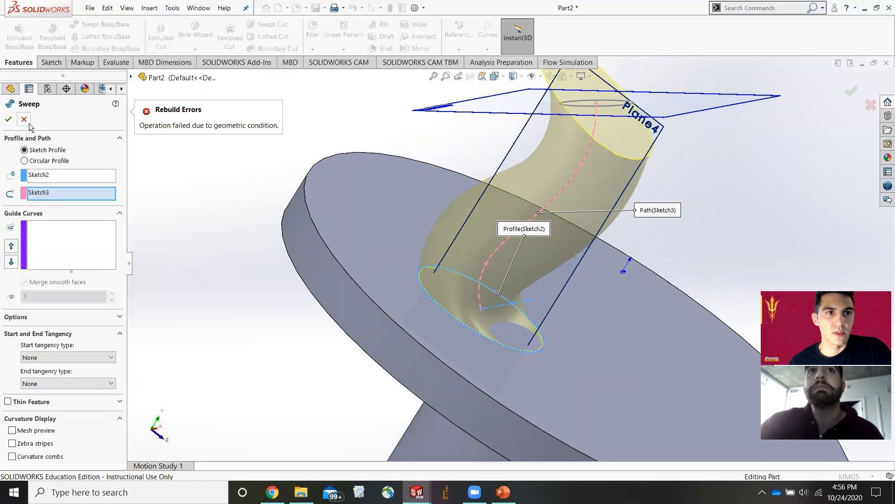
pyautogui.click(25, 120)
# Delete the circle sketch on Plane5.
pyautogui.click(615, 108)
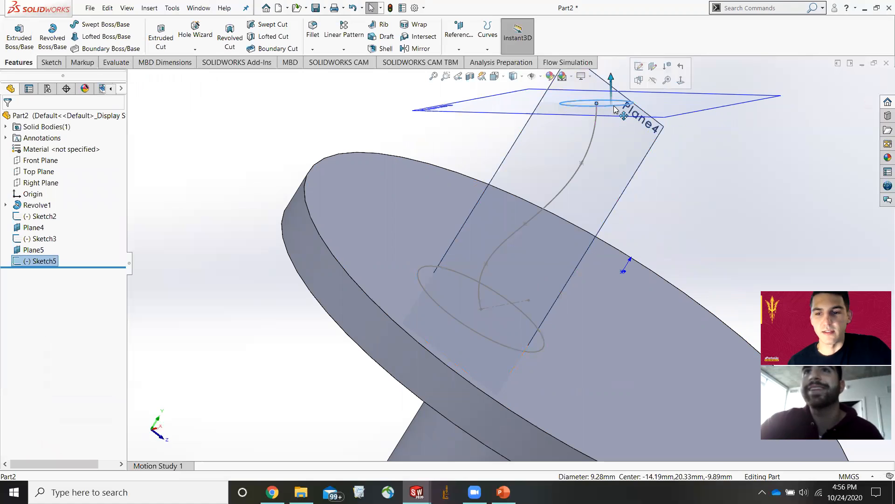
pyautogui.press('Delete')
pyautogui.click(517, 187)
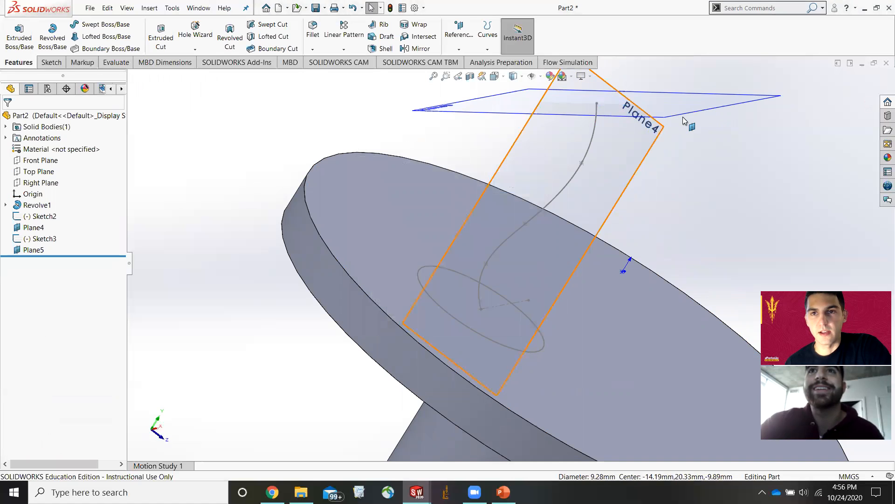
# Delete the horizontal reference plane Plane5.
pyautogui.click(685, 120)
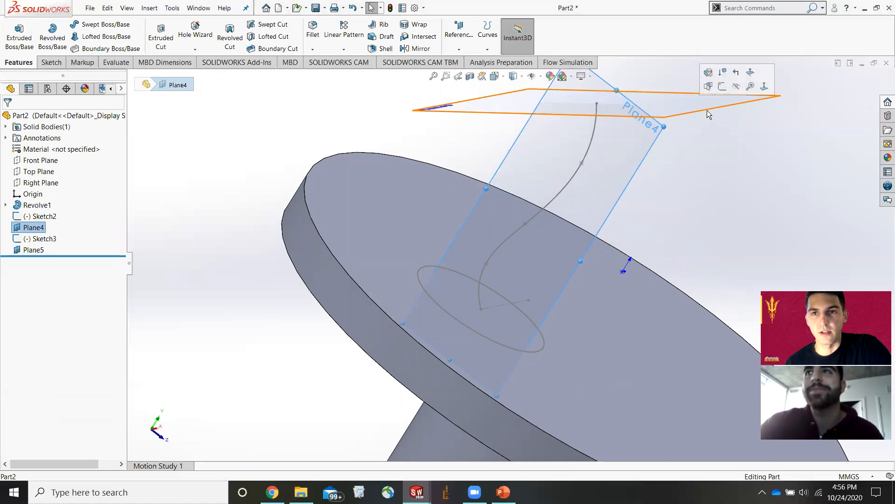
pyautogui.click(707, 109)
pyautogui.press('Delete')
pyautogui.click(515, 186)
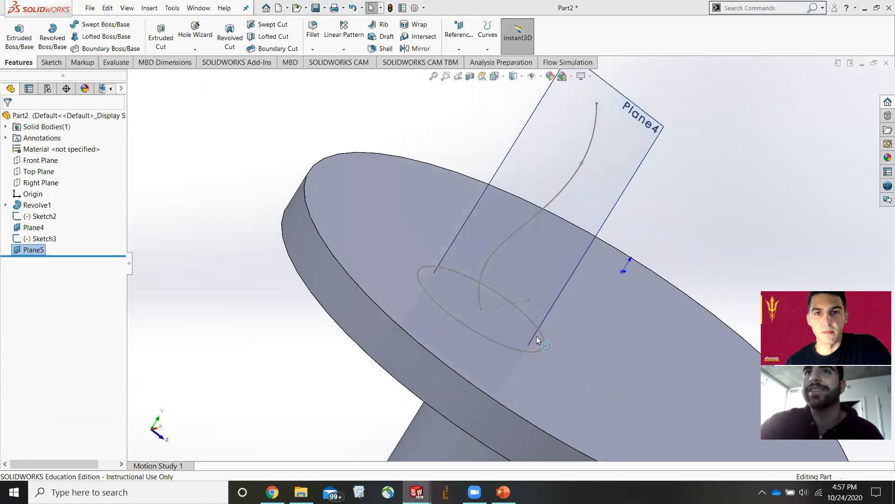
# Try to sweep the base circle Sketch2 along the spline Sketch3, clearing a wrongly picked face first.
pyautogui.click(106, 25)
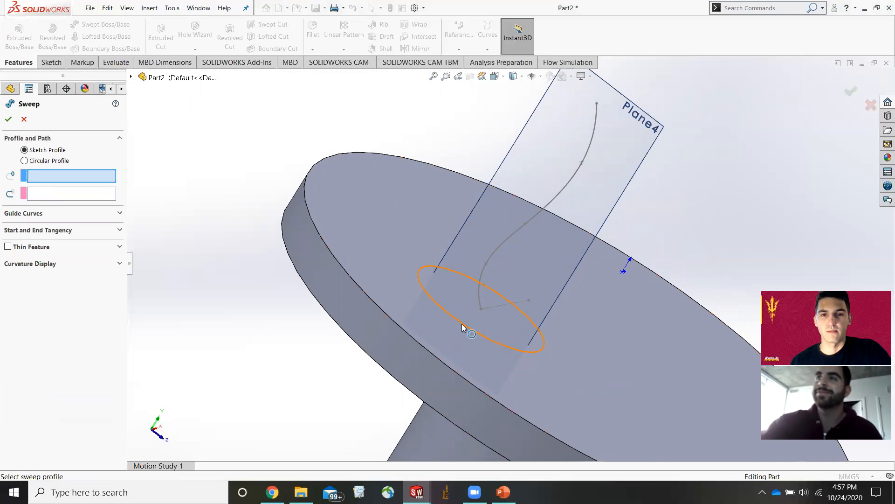
pyautogui.click(462, 323)
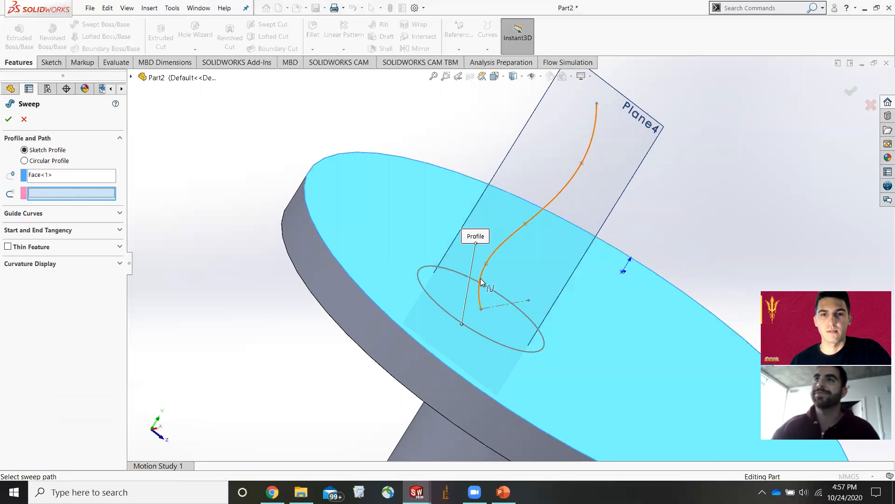
pyautogui.click(54, 173)
pyautogui.press('Delete')
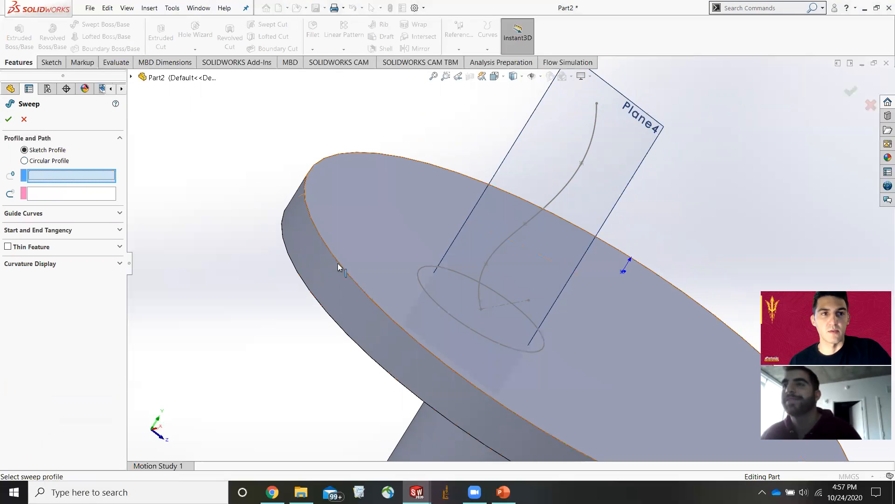
pyautogui.click(453, 318)
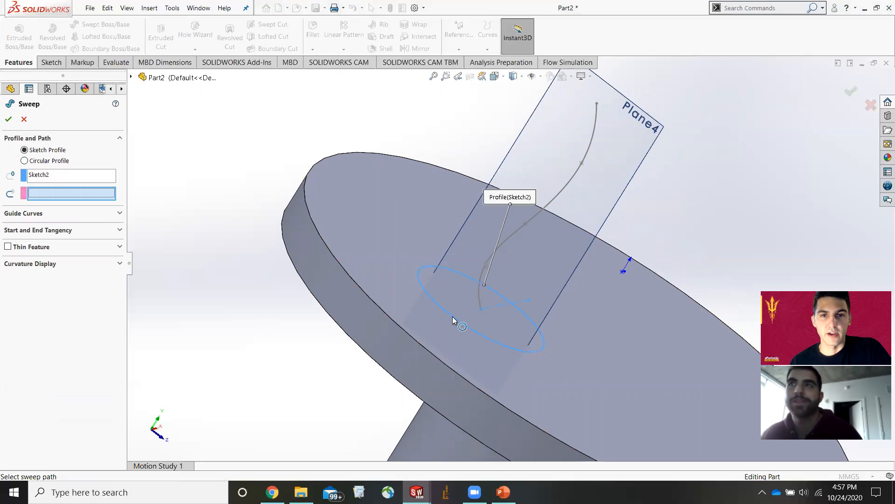
pyautogui.click(521, 226)
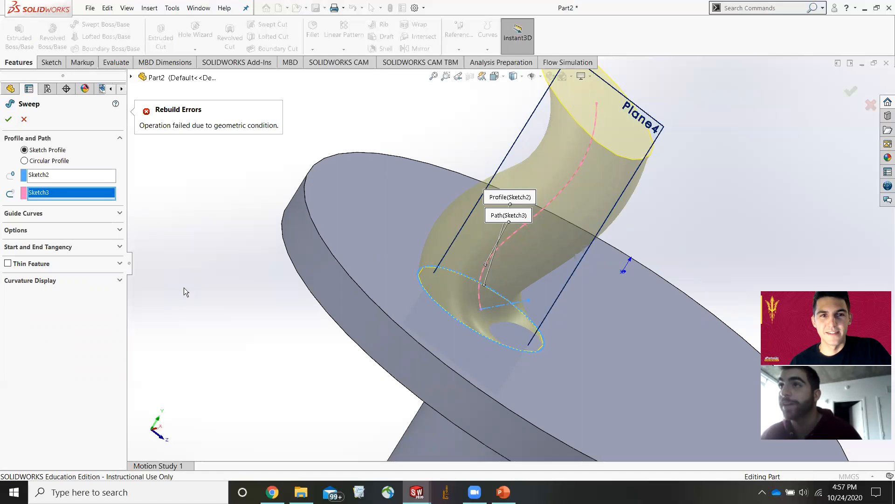
# Orbit and zoom around the sweep preview to inspect where it meets the disc.
pyautogui.scroll(3, 379, 377)
pyautogui.scroll(-4, 443, 341)
pyautogui.moveTo(620, 344); pyautogui.dragTo(560, 320, button='middle')
pyautogui.scroll(3, 486, 332)
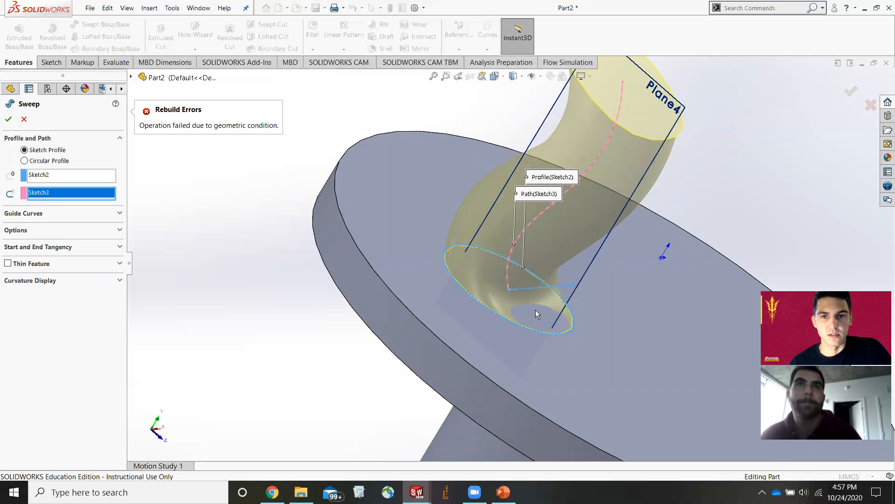
pyautogui.scroll(-3, 536, 315)
pyautogui.moveTo(541, 305); pyautogui.dragTo(514, 261, button='middle')
pyautogui.scroll(7, 514, 260)
pyautogui.scroll(-1, 513, 224)
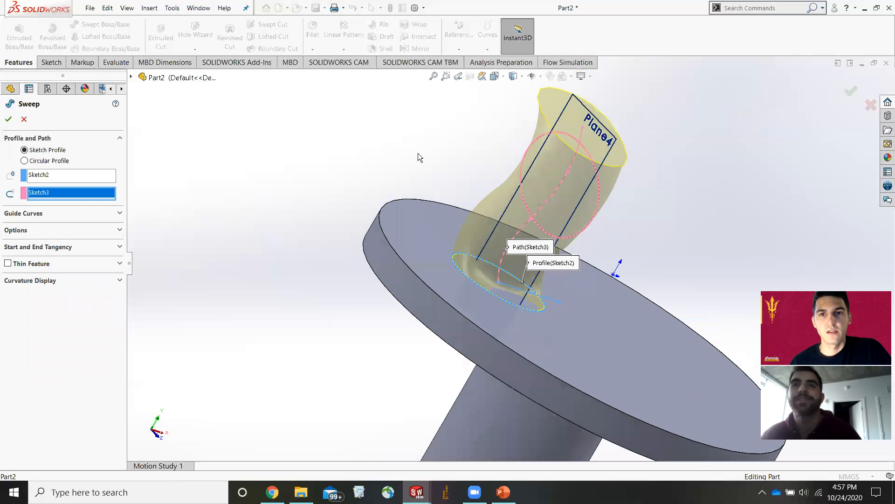
# Cancel the sweep and delete the spline sketch Sketch3.
pyautogui.click(22, 121)
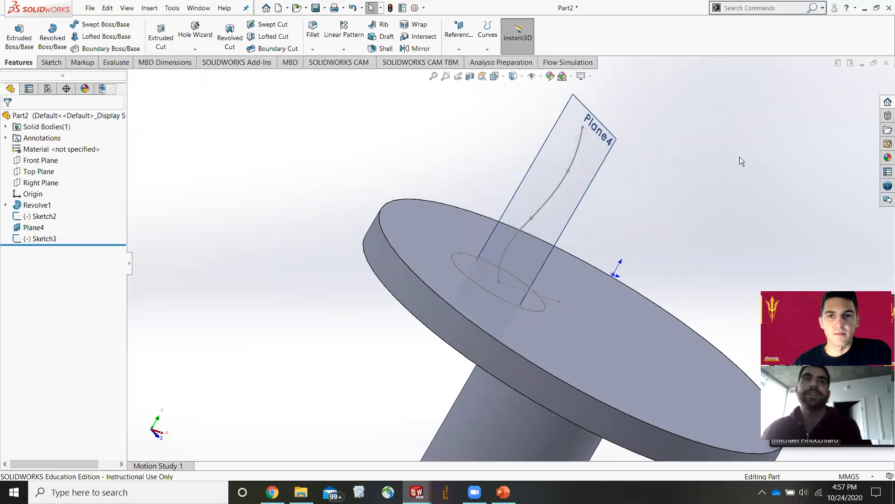
pyautogui.click(569, 166)
pyautogui.press('Delete')
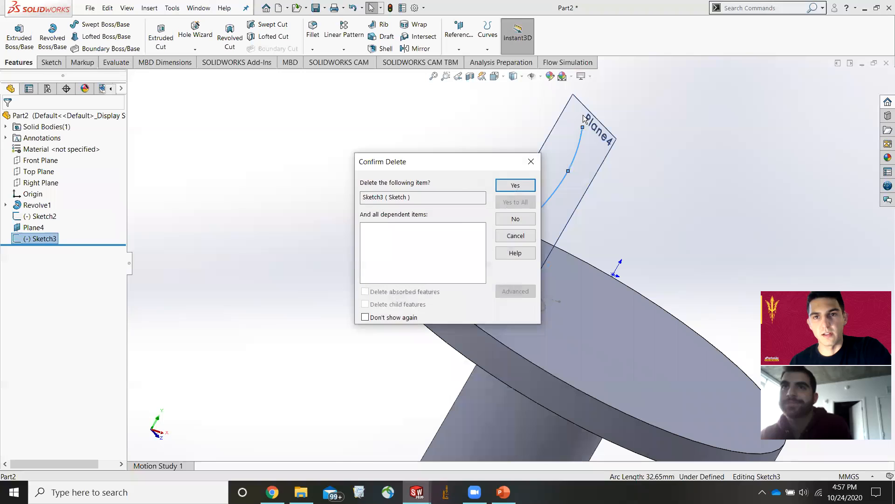
pyautogui.press('Return')
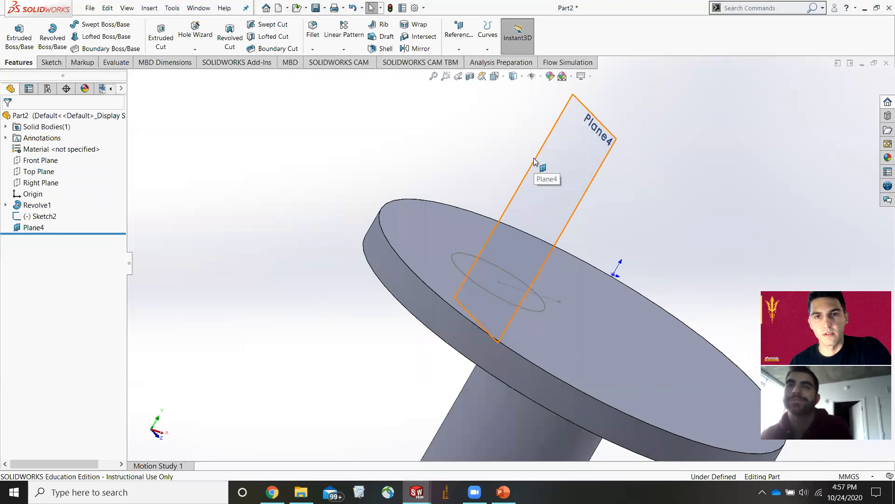
# Delete the reference plane Plane4 and the circle sketch Sketch2, leaving only the revolved body.
pyautogui.click(538, 174)
pyautogui.press('Delete')
pyautogui.click(516, 186)
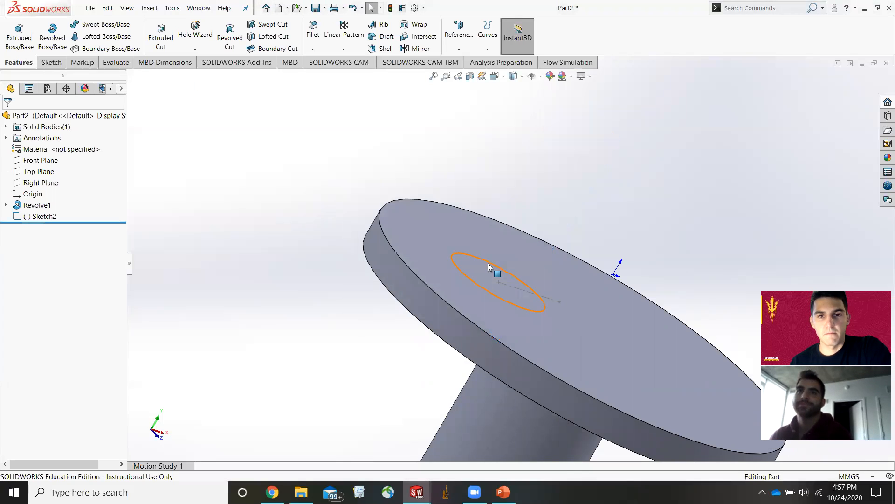
pyautogui.click(528, 307)
pyautogui.press('Delete')
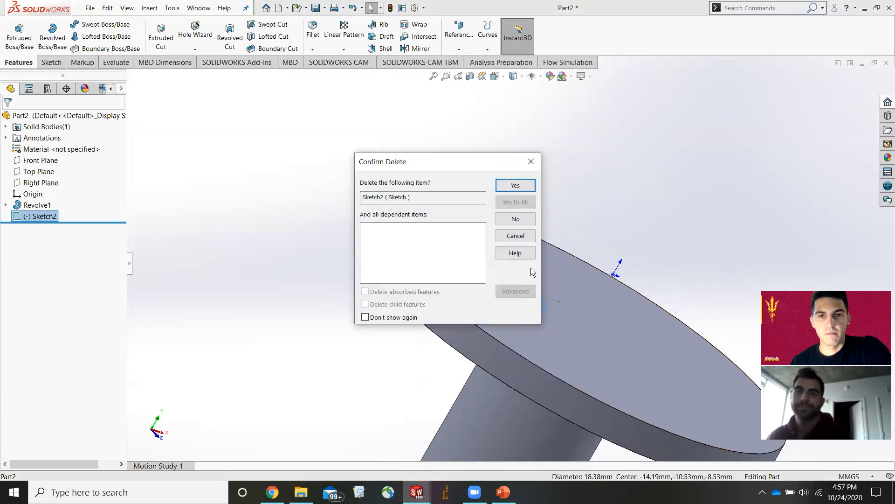
pyautogui.click(524, 186)
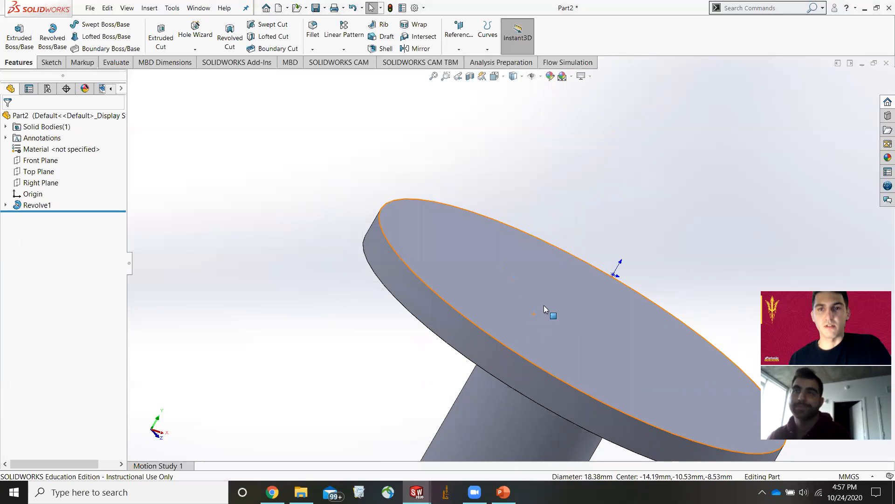
# Save the part as Part2 in the practice parts folder.
pyautogui.moveTo(543, 305); pyautogui.dragTo(587, 308, button='middle')
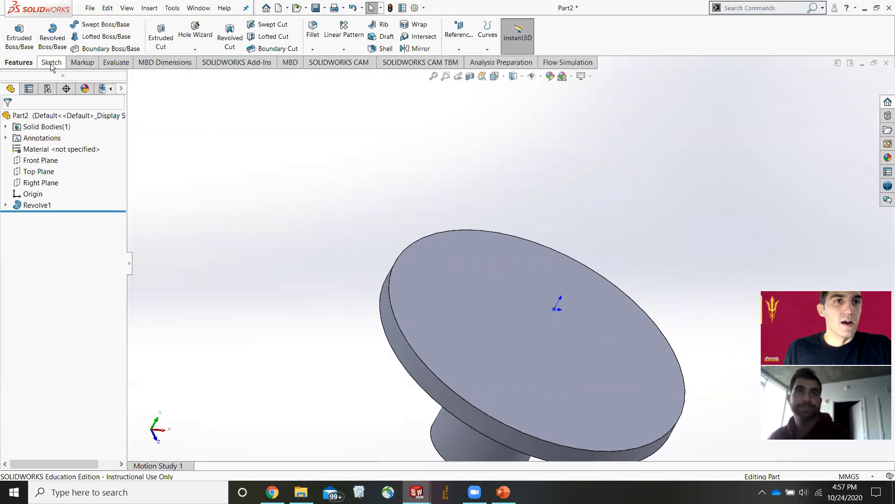
pyautogui.click(90, 8)
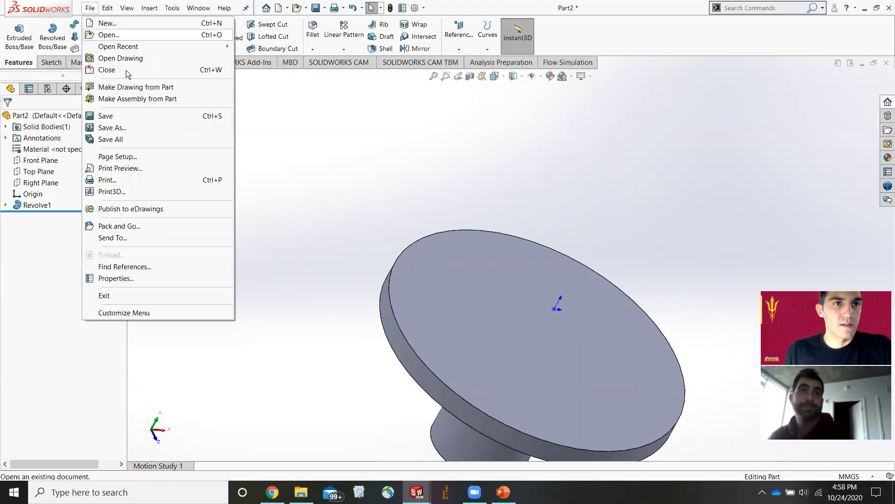
pyautogui.click(126, 128)
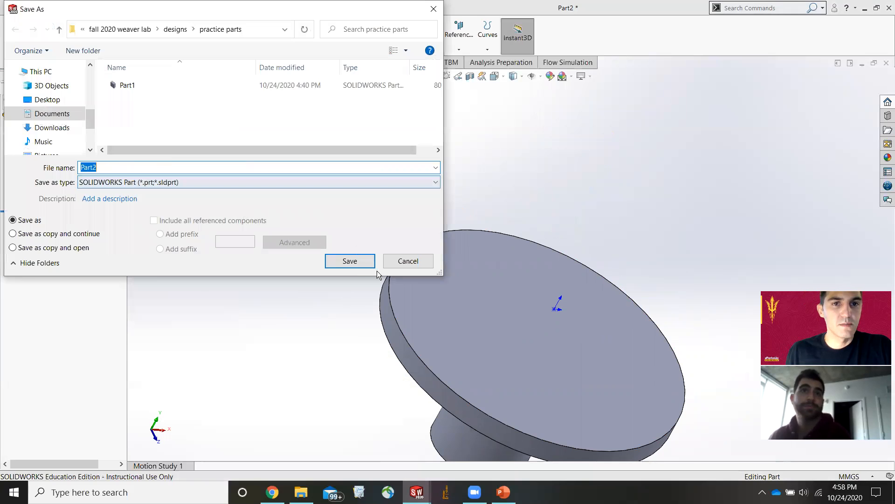
pyautogui.click(372, 266)
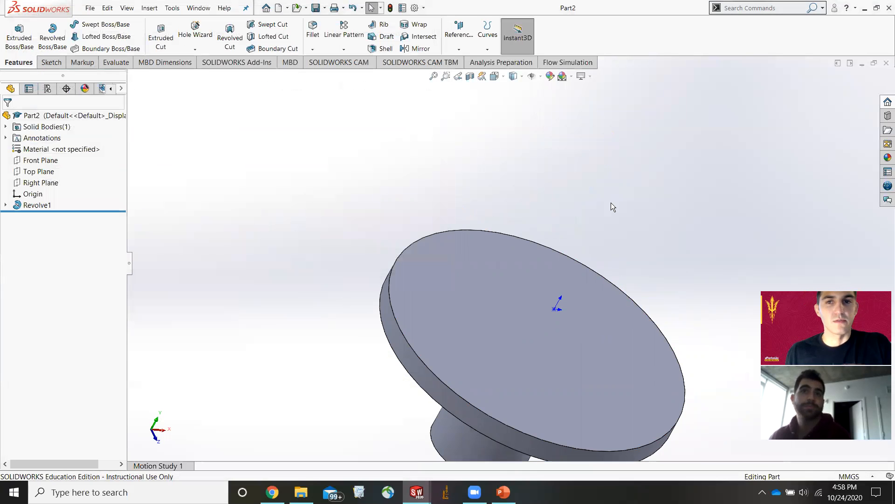
pyautogui.click(90, 7)
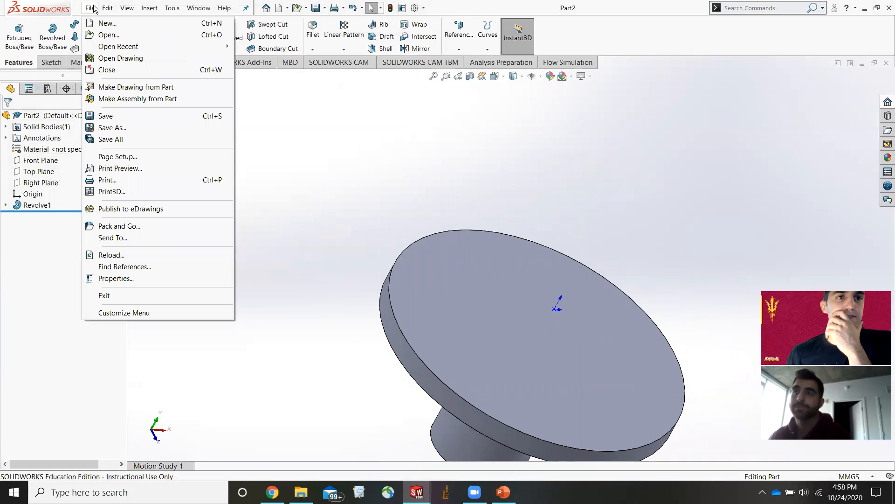
pyautogui.click(108, 34)
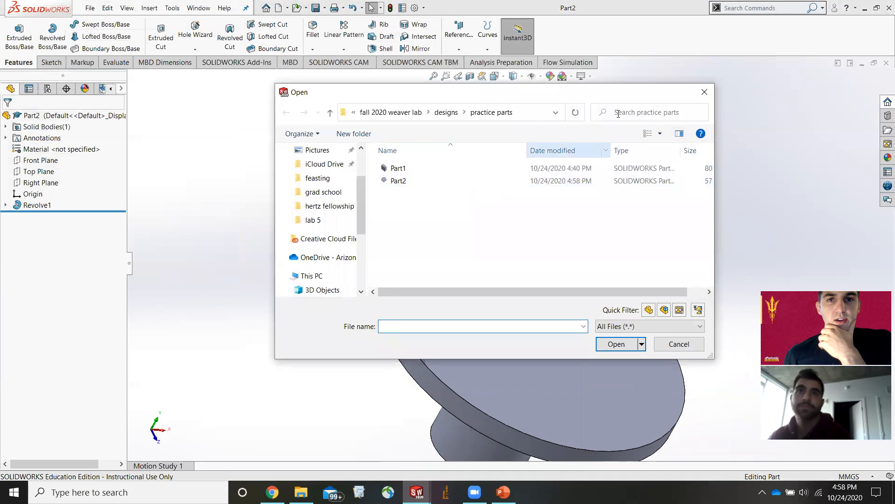
pyautogui.click(705, 93)
# Create a new part document from a blank template.
pyautogui.click(95, 11)
pyautogui.click(105, 19)
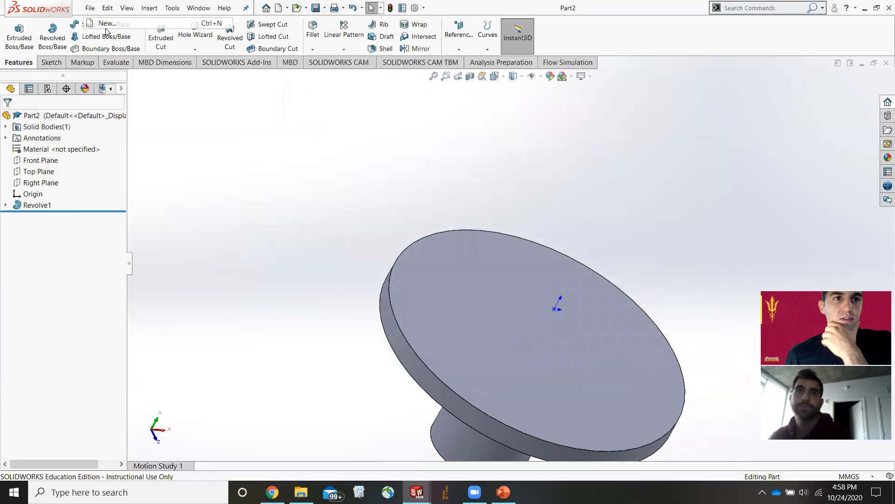
pyautogui.click(337, 214)
pyautogui.click(378, 366)
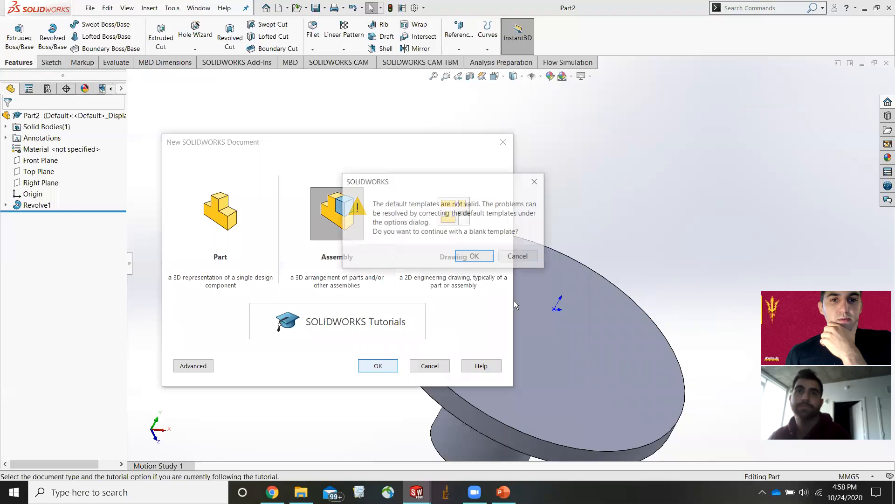
pyautogui.click(475, 256)
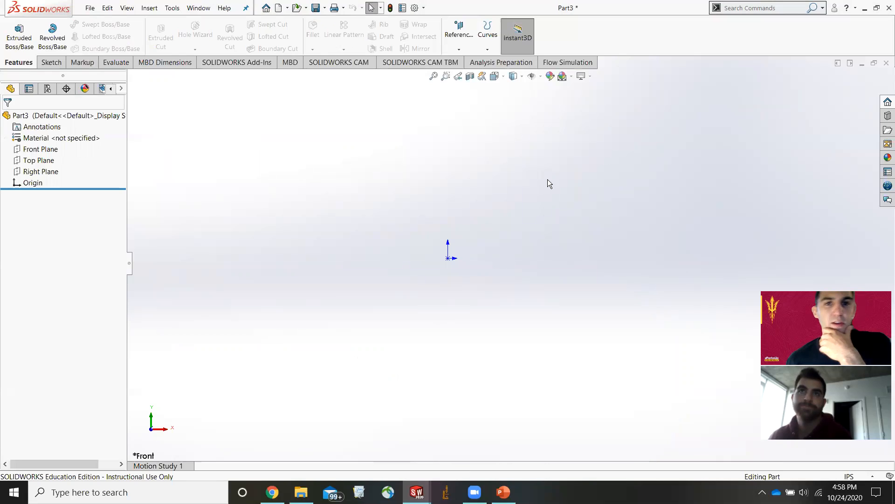
pyautogui.click(49, 62)
pyautogui.click(82, 63)
pyautogui.click(115, 63)
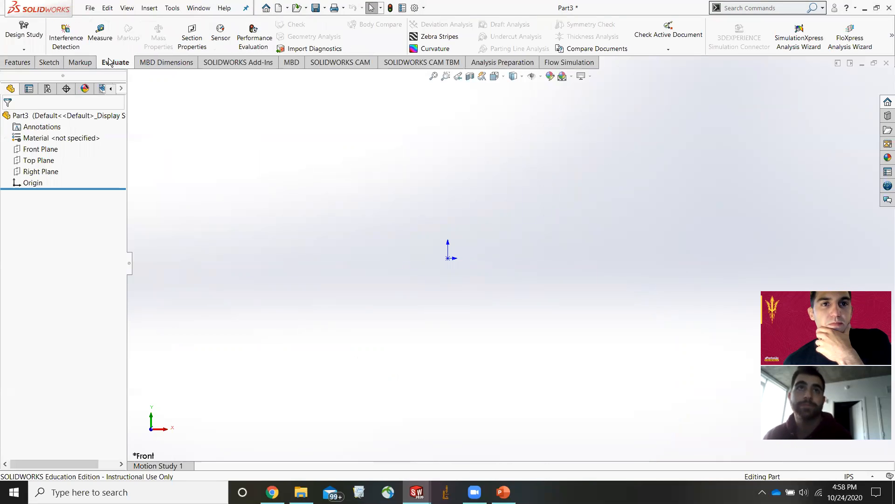
pyautogui.click(152, 62)
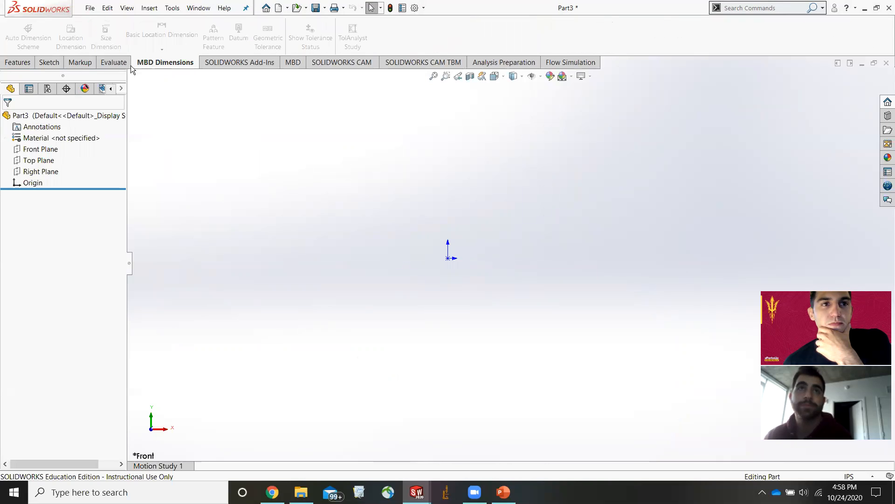
pyautogui.click(114, 63)
pyautogui.click(80, 63)
pyautogui.click(48, 63)
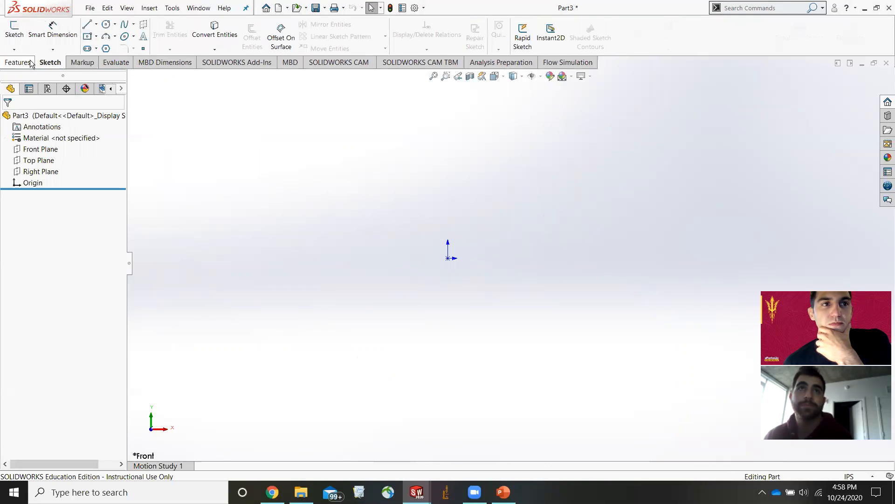
pyautogui.click(75, 62)
pyautogui.click(42, 65)
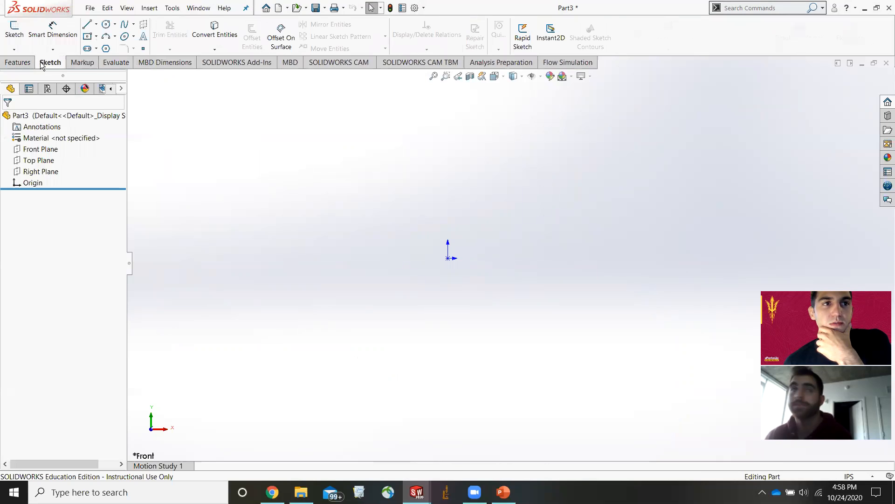
pyautogui.click(32, 64)
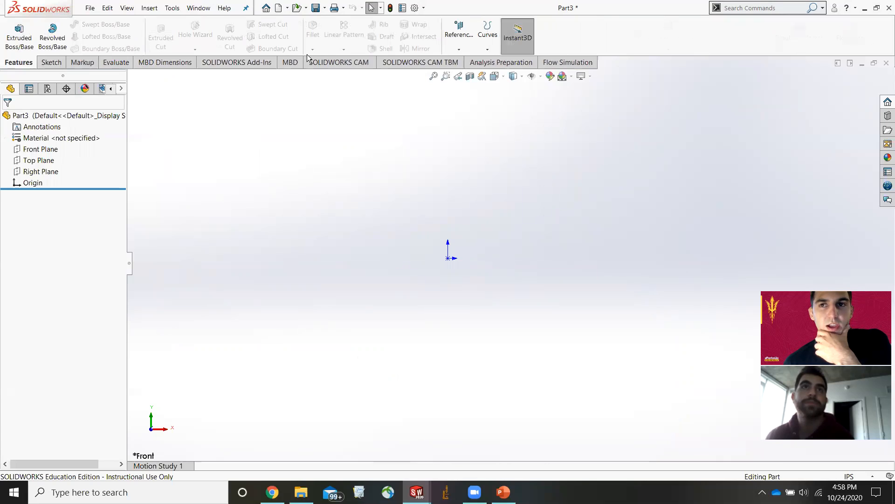
# Close the new Part3 document without saving.
pyautogui.click(91, 9)
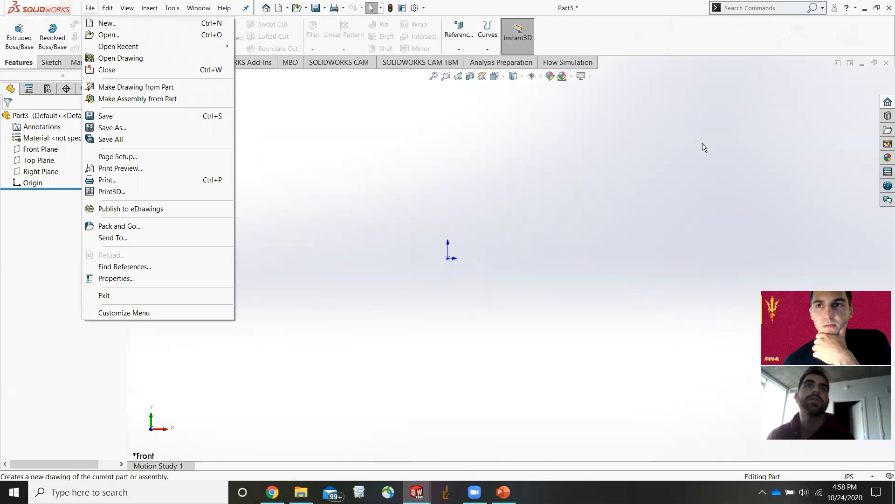
pyautogui.click(417, 492)
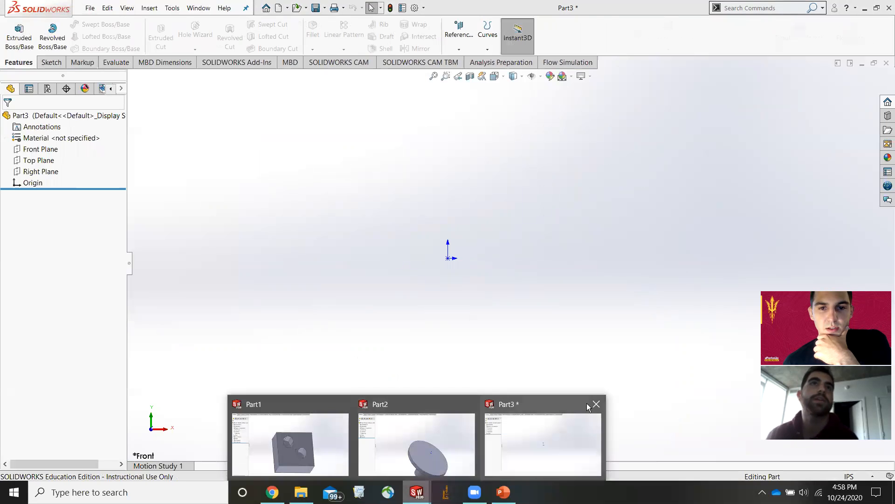
pyautogui.click(597, 404)
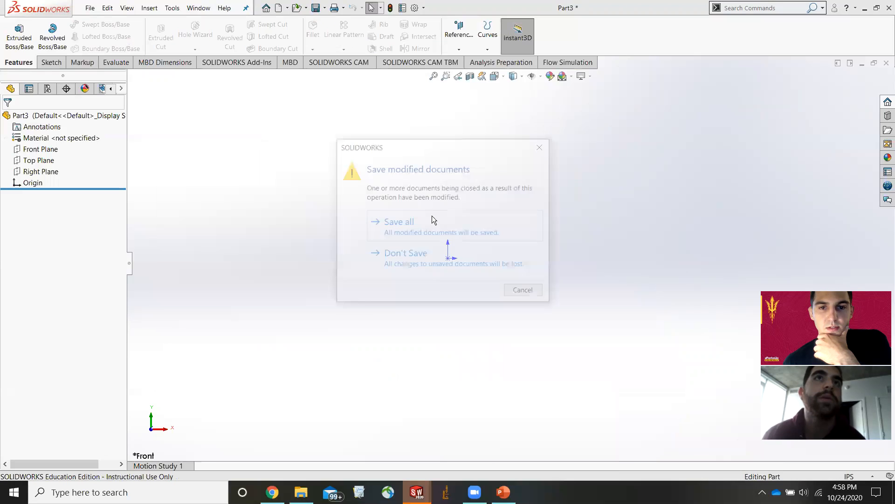
pyautogui.click(468, 254)
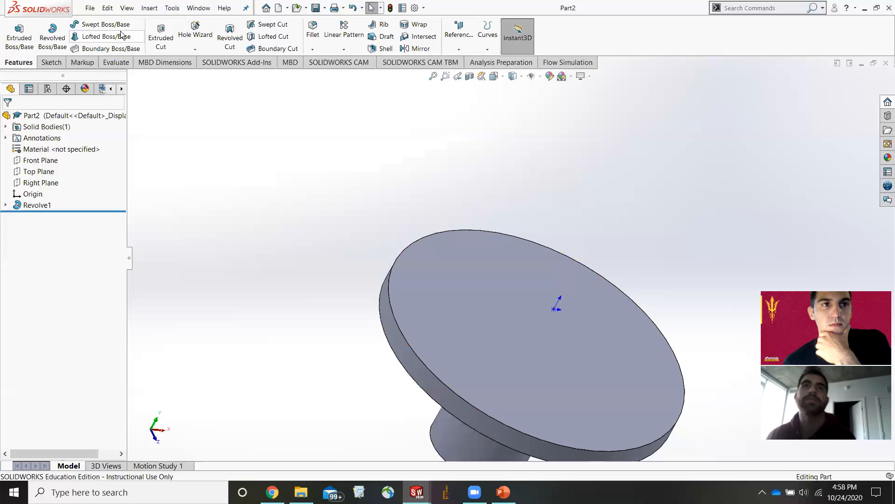
pyautogui.click(90, 8)
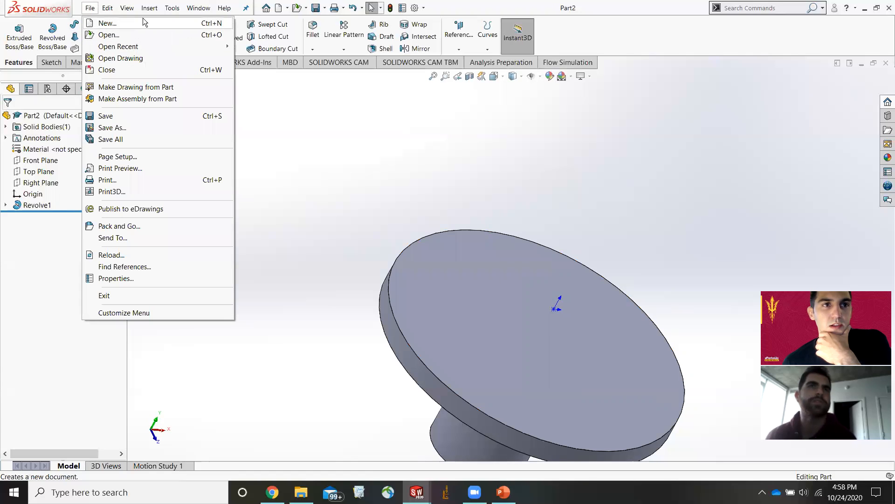
pyautogui.click(144, 22)
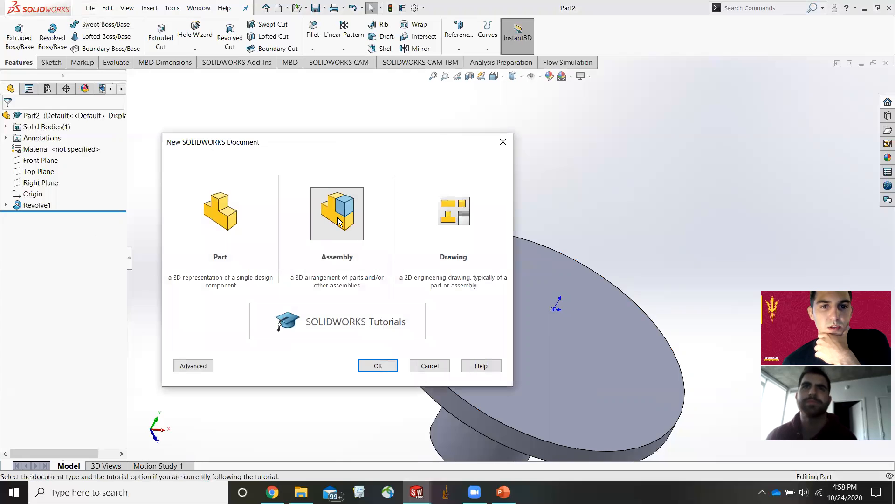
pyautogui.click(503, 142)
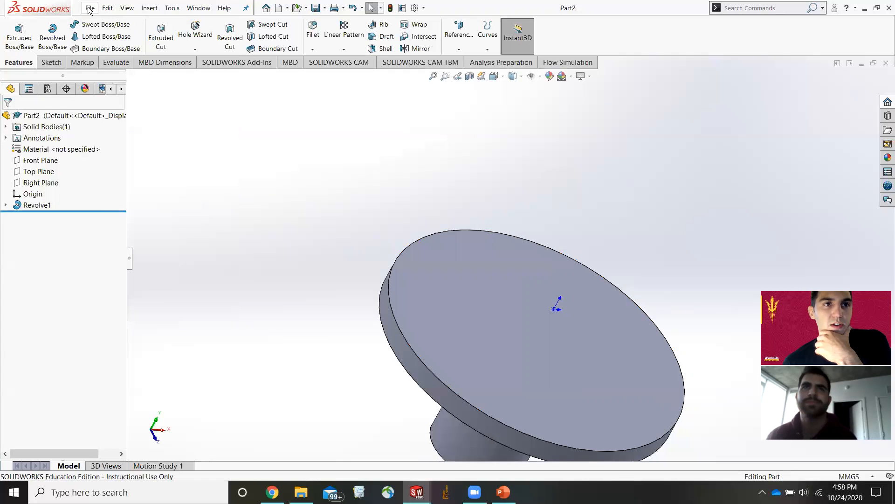
# Make a new assembly from the current part.
pyautogui.click(90, 9)
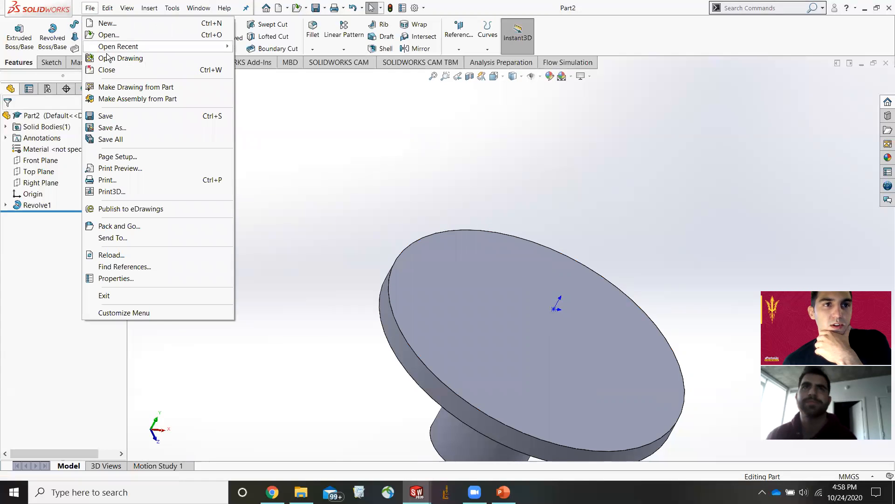
pyautogui.click(143, 100)
pyautogui.click(476, 257)
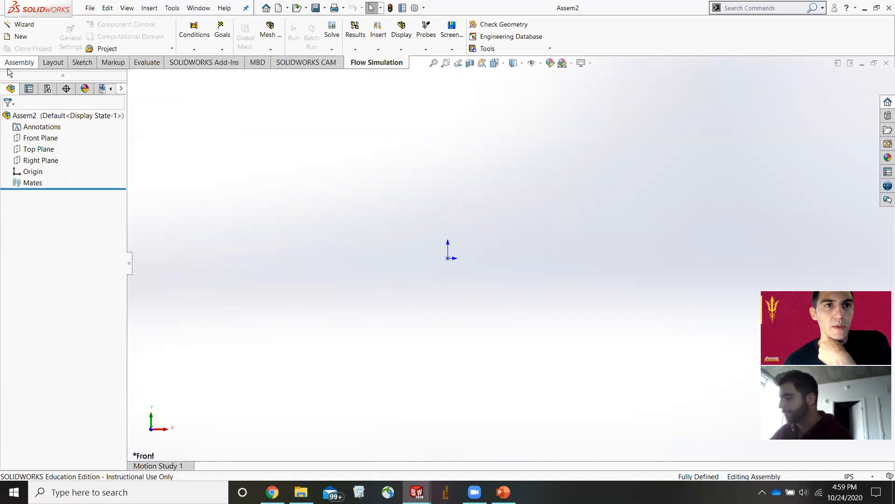
# Insert Part1 into the assembly as the first component.
pyautogui.click(24, 64)
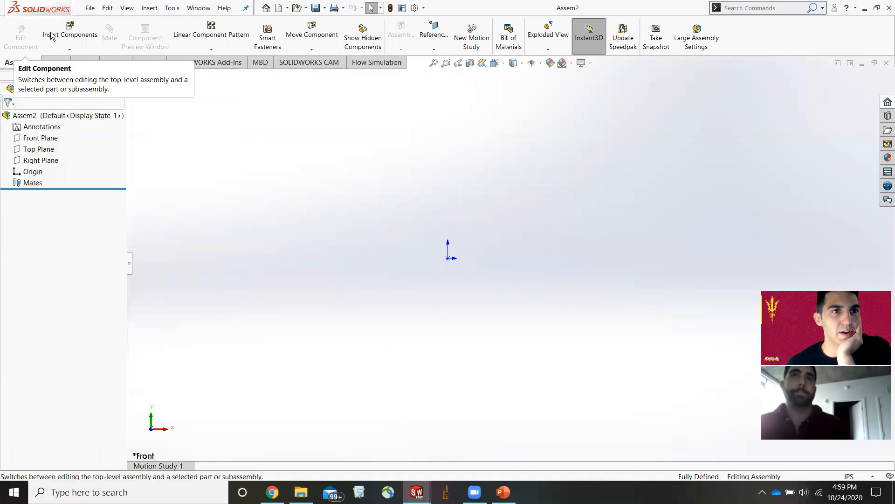
pyautogui.click(70, 30)
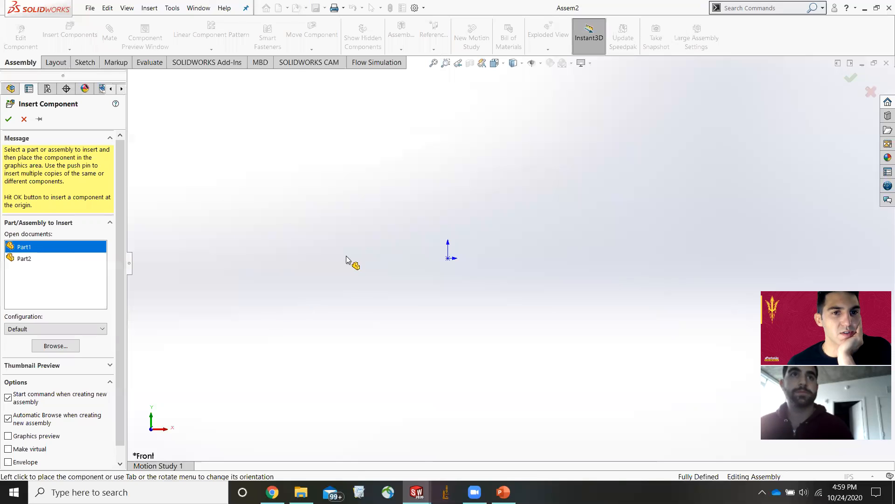
pyautogui.click(330, 306)
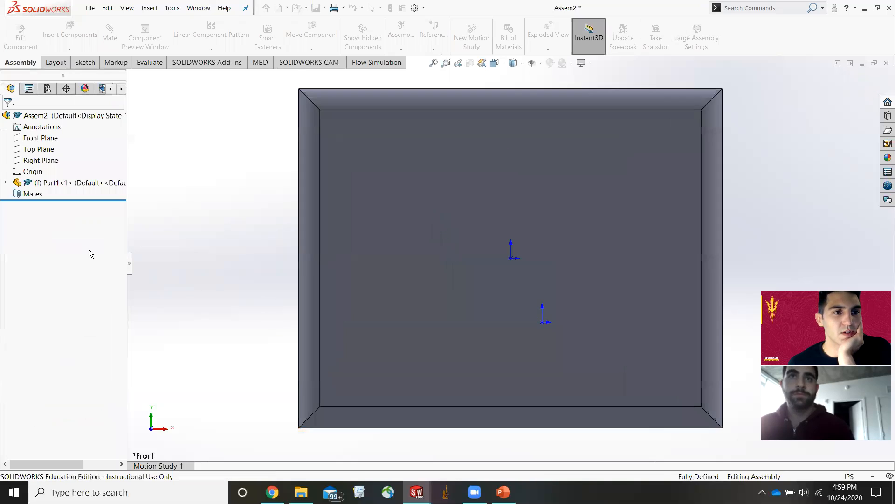
# Insert Part2 into the assembly and place it beside Part1.
pyautogui.scroll(3, 440, 278)
pyautogui.moveTo(440, 277); pyautogui.dragTo(606, 261, button='middle')
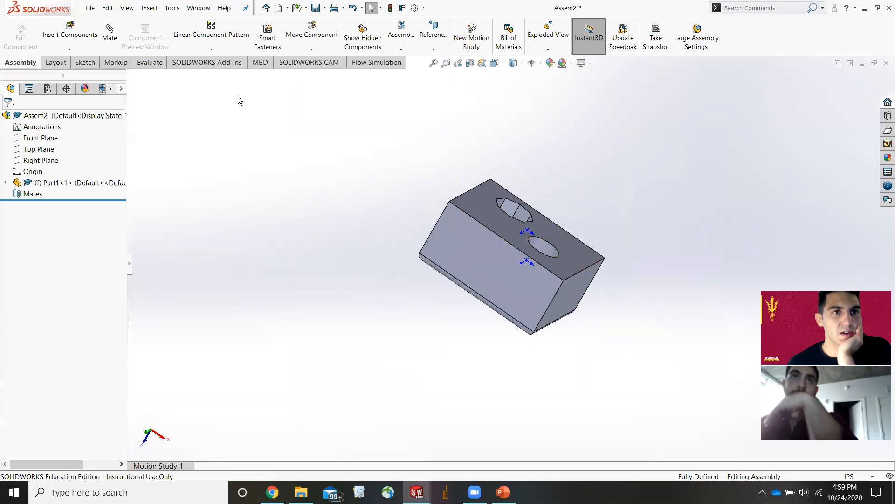
pyautogui.click(70, 33)
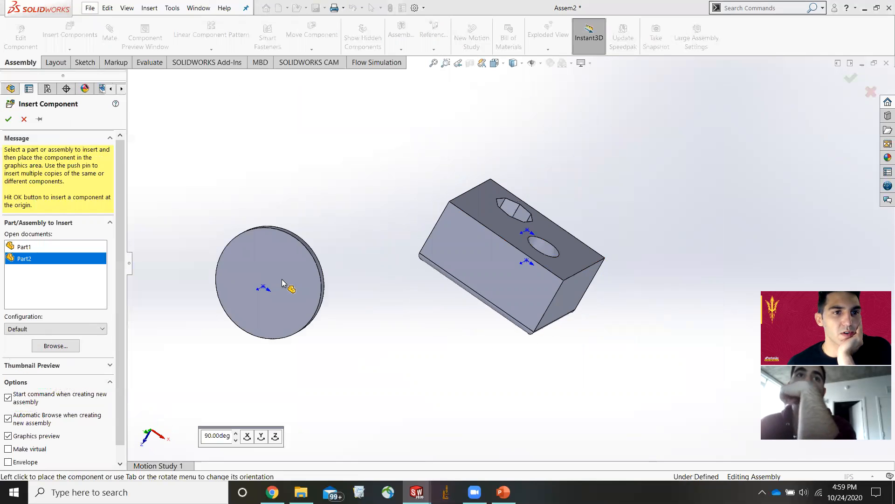
pyautogui.click(559, 347)
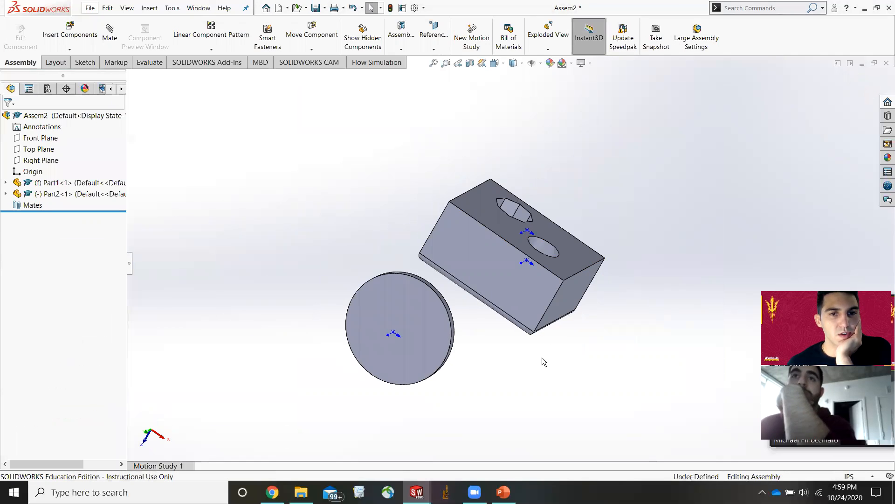
# Rotate Part2 so its disc lies flat with the shaft pointing downward.
pyautogui.moveTo(549, 359); pyautogui.dragTo(515, 283, button='middle')
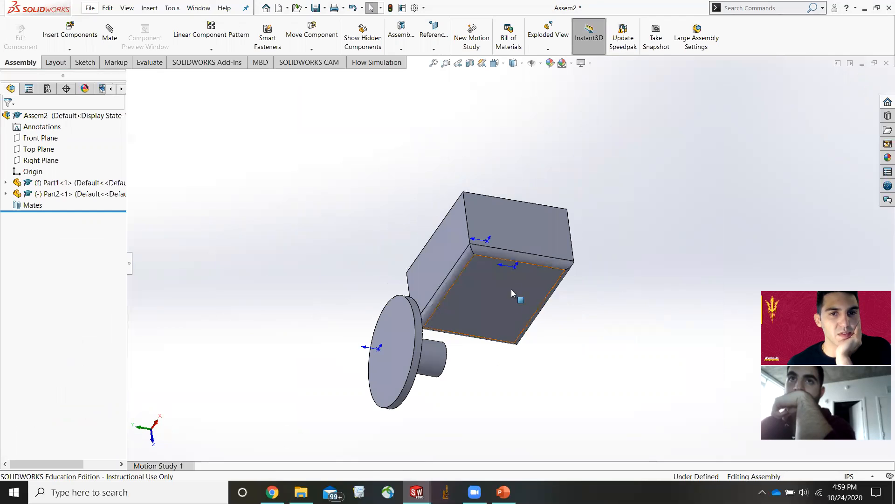
pyautogui.moveTo(551, 372); pyautogui.dragTo(472, 412, button='middle')
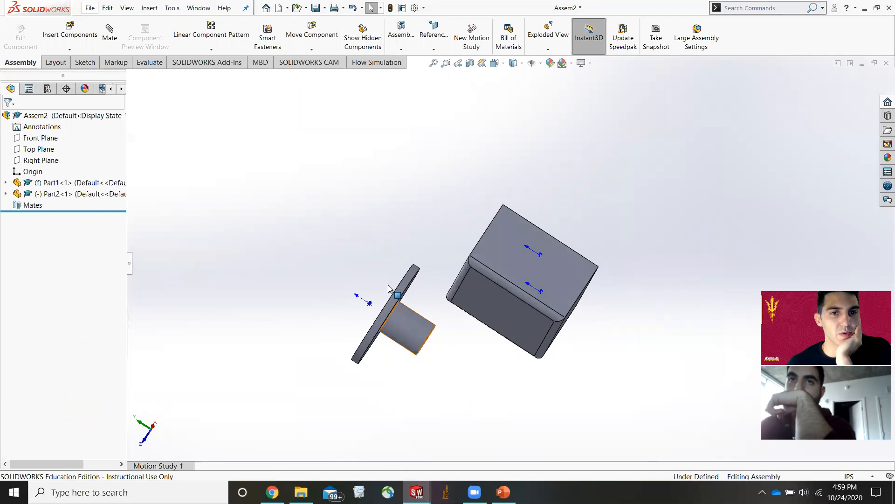
pyautogui.moveTo(504, 373); pyautogui.dragTo(414, 340, button='middle')
pyautogui.moveTo(486, 355); pyautogui.dragTo(494, 416, button='middle')
pyautogui.press('Escape')
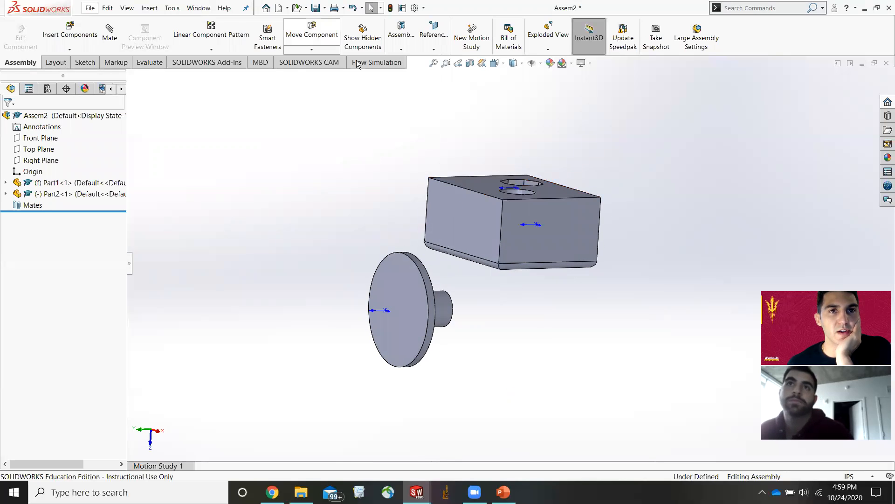
pyautogui.click(311, 49)
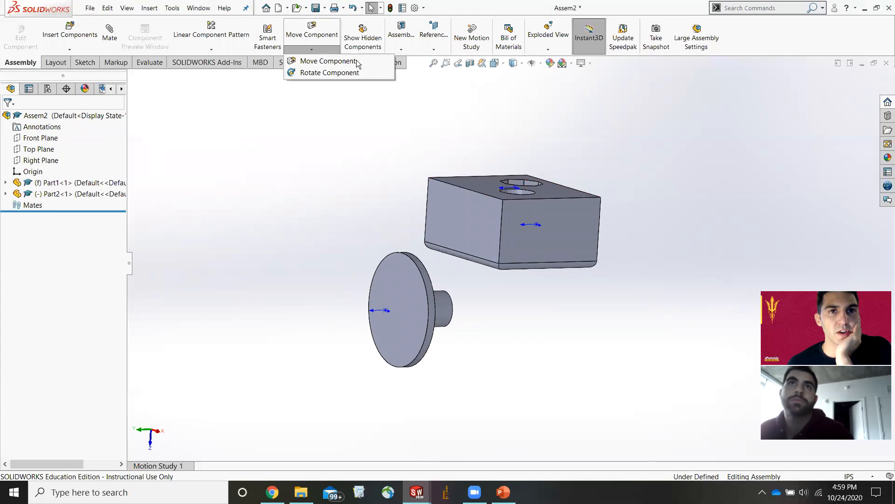
pyautogui.click(331, 73)
pyautogui.moveTo(392, 299); pyautogui.dragTo(488, 250)
pyautogui.click(312, 33)
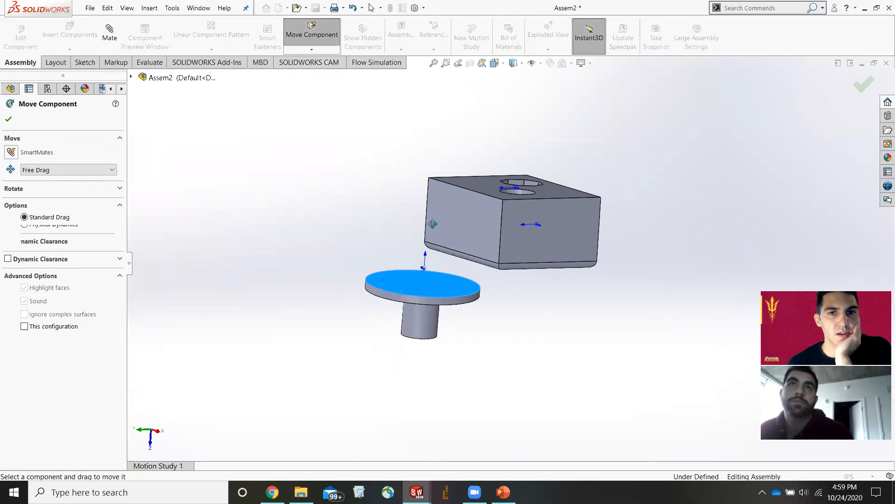
pyautogui.press('Escape')
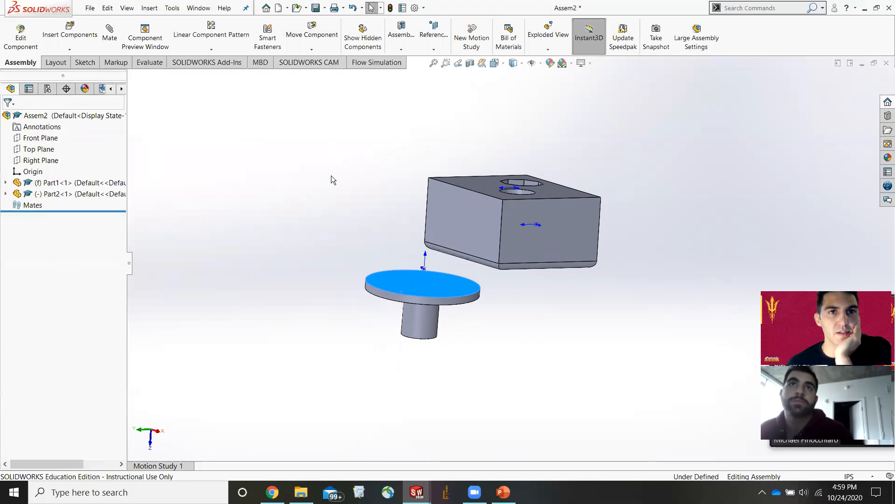
# Move Part2 so it sits above the Part1 block.
pyautogui.scroll(-2, 428, 297)
pyautogui.scroll(2, 428, 297)
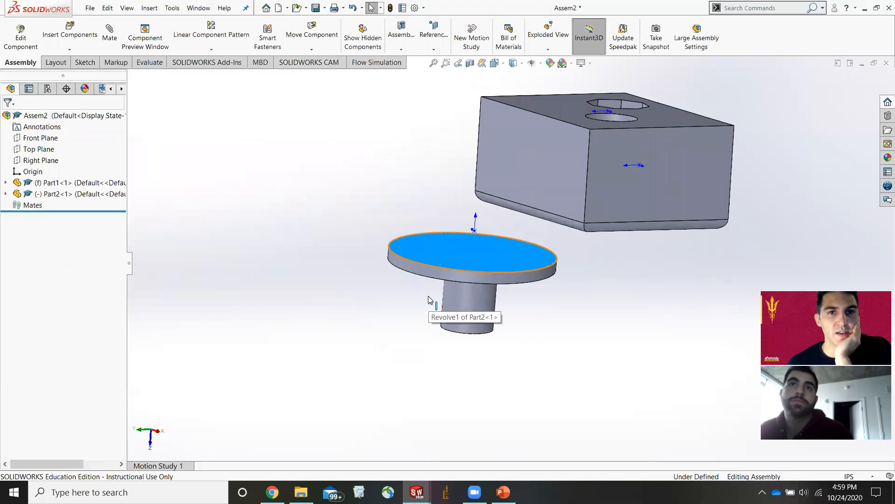
pyautogui.click(312, 50)
pyautogui.click(328, 61)
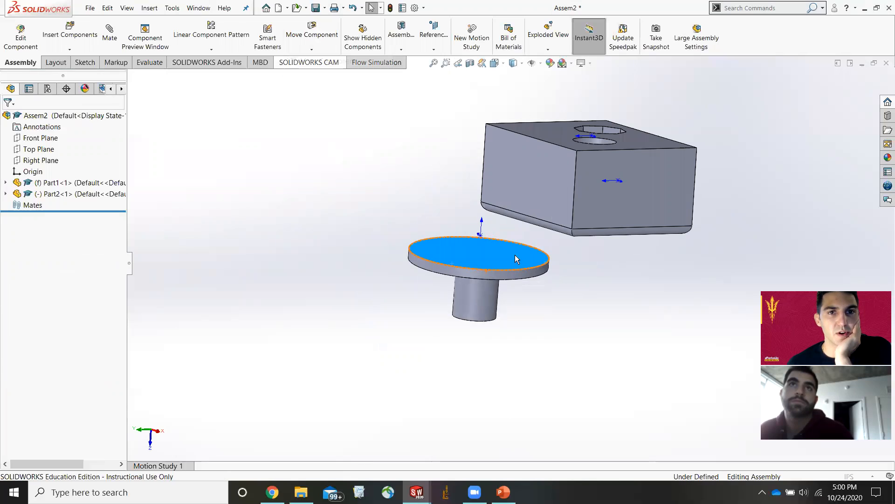
pyautogui.moveTo(491, 260); pyautogui.dragTo(618, 54)
pyautogui.scroll(3, 634, 135)
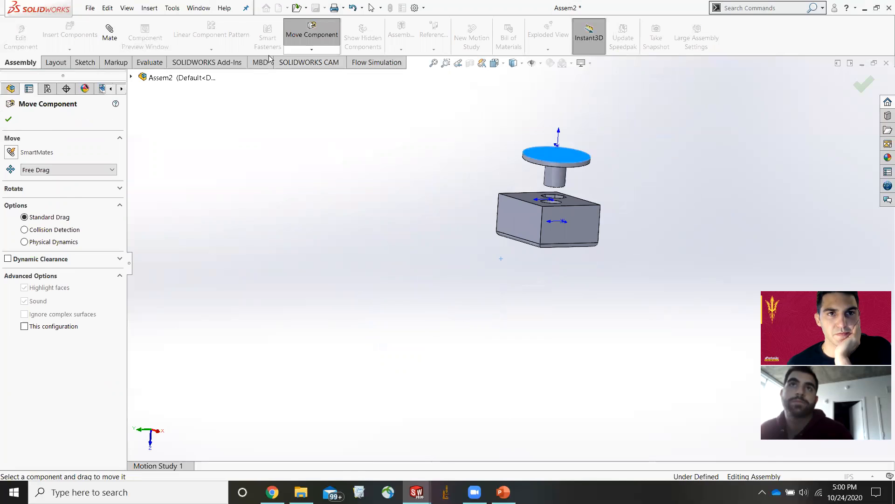
pyautogui.click(312, 35)
# Add a coincident mate between the shaft's bottom circular edge and the edge of the round hole in Part1.
pyautogui.scroll(-5, 529, 160)
pyautogui.click(715, 225)
pyautogui.moveTo(611, 262); pyautogui.dragTo(676, 403, button='middle')
pyautogui.moveTo(579, 319); pyautogui.dragTo(585, 263, button='middle')
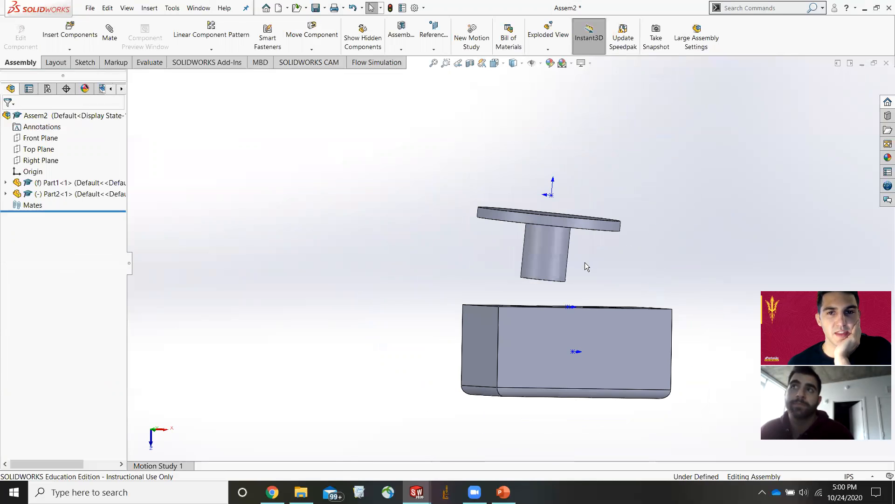
pyautogui.moveTo(644, 326); pyautogui.dragTo(538, 317, button='middle')
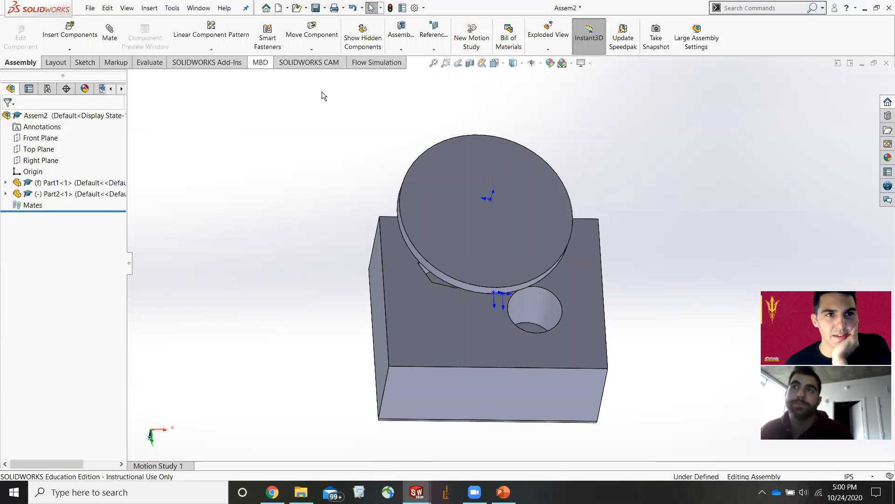
pyautogui.click(110, 43)
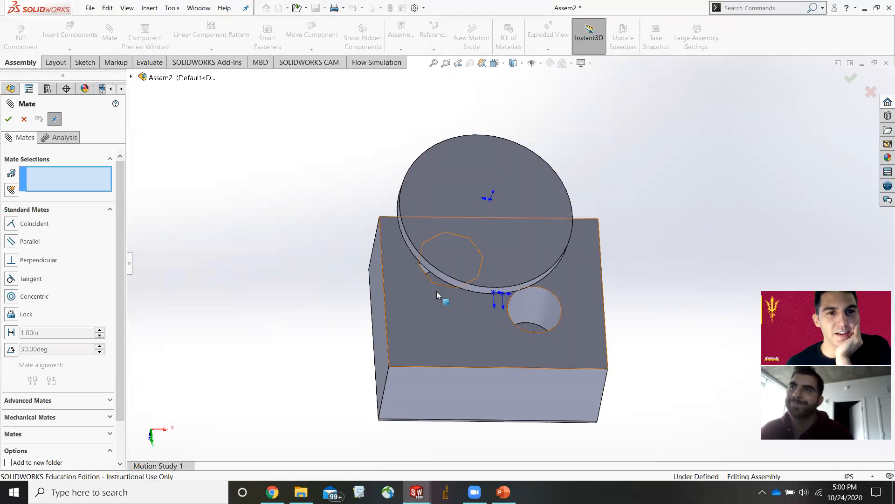
pyautogui.scroll(-2, 66, 287)
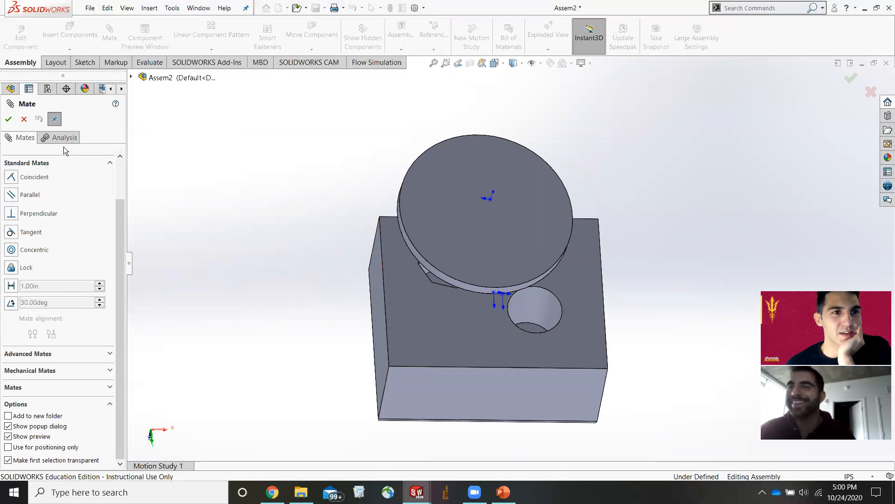
pyautogui.moveTo(495, 299); pyautogui.dragTo(517, 183, button='middle')
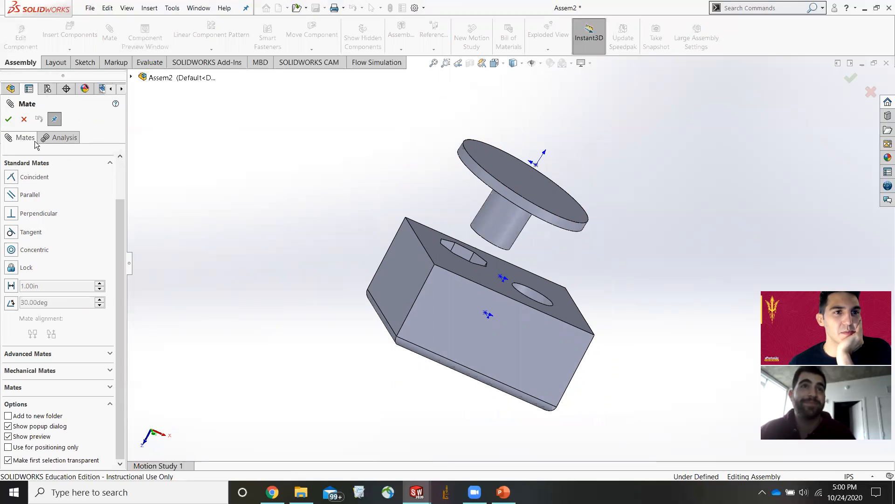
pyautogui.click(24, 120)
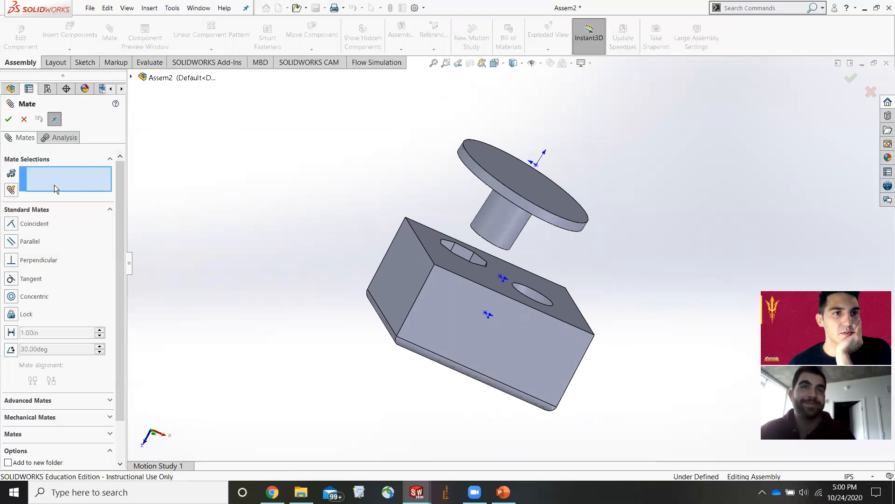
pyautogui.scroll(-4, 354, 228)
pyautogui.moveTo(646, 313); pyautogui.dragTo(656, 250, button='middle')
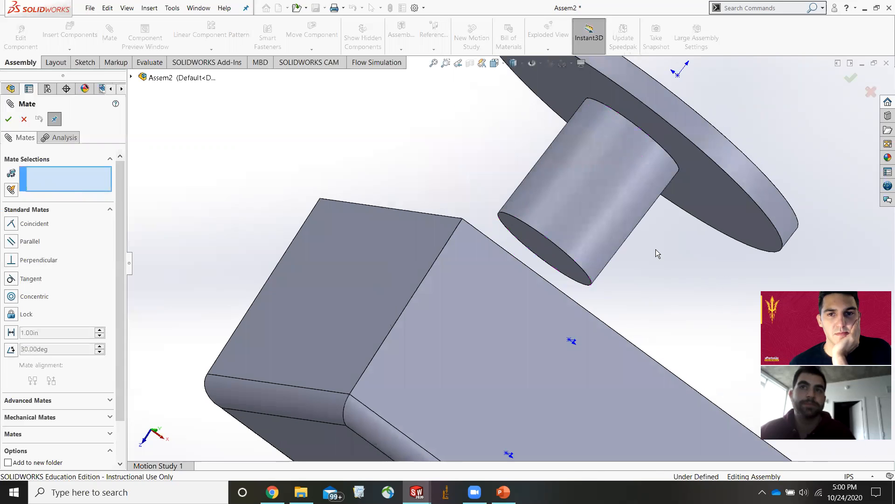
pyautogui.click(582, 267)
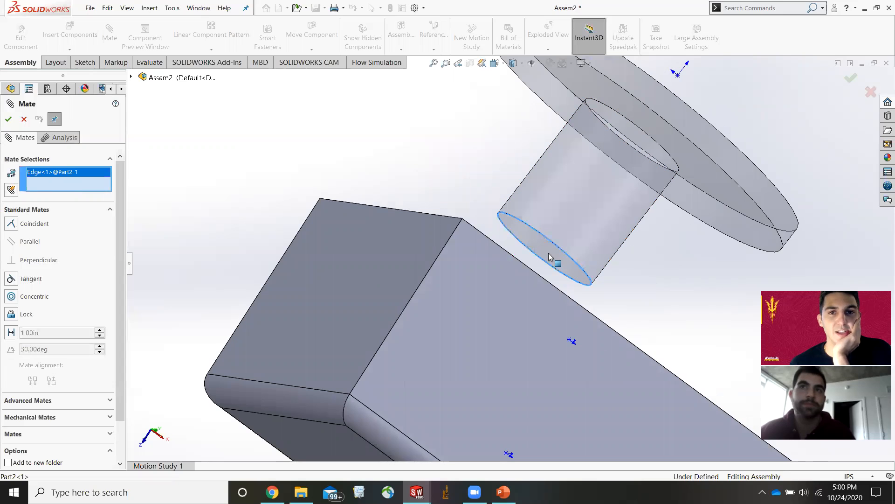
pyautogui.scroll(4, 661, 301)
pyautogui.moveTo(647, 320); pyautogui.dragTo(587, 369, button='middle')
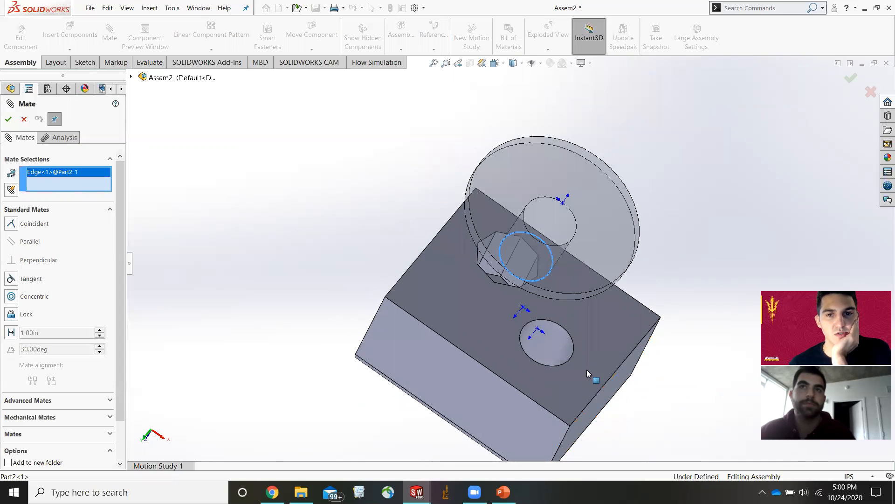
pyautogui.scroll(-4, 572, 373)
pyautogui.scroll(3, 537, 352)
pyautogui.moveTo(528, 318); pyautogui.dragTo(517, 367, button='middle')
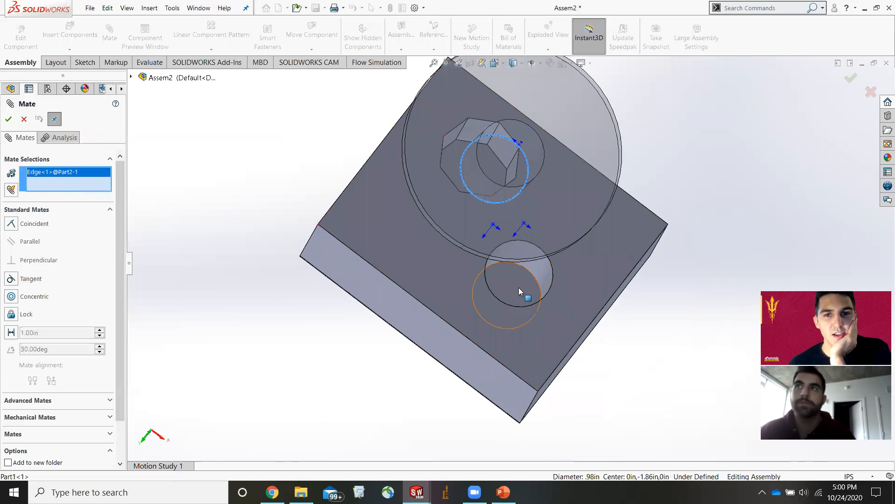
pyautogui.scroll(-5, 520, 290)
pyautogui.click(527, 216)
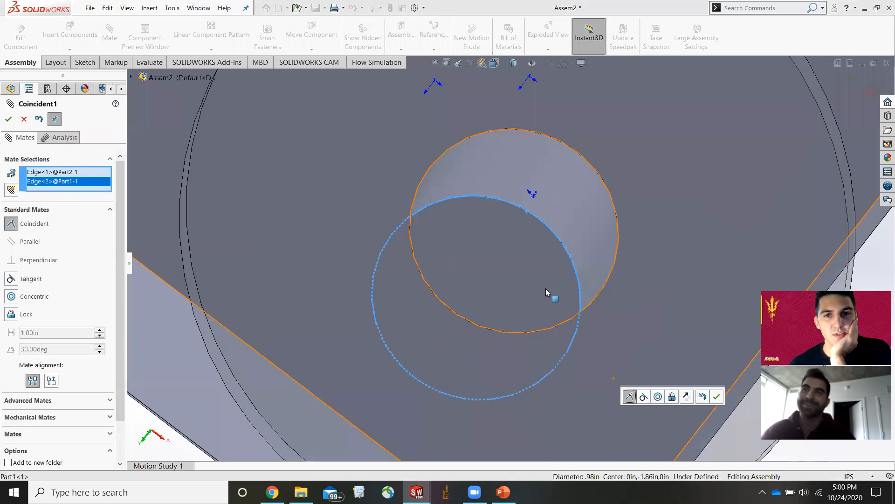
pyautogui.scroll(5, 561, 283)
pyautogui.moveTo(562, 282); pyautogui.dragTo(602, 117, button='middle')
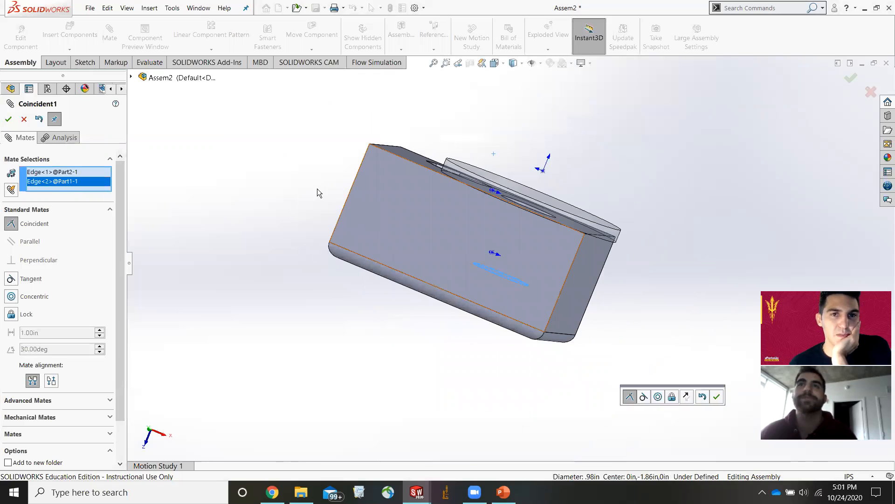
pyautogui.click(8, 120)
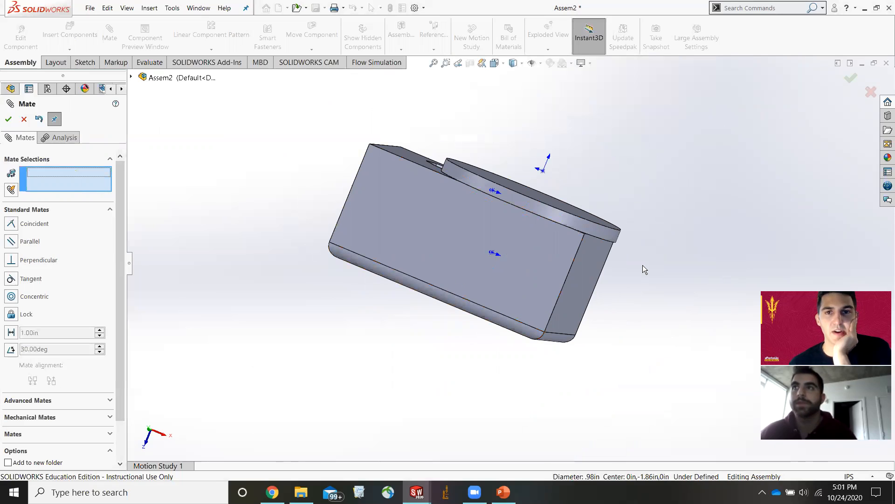
pyautogui.click(8, 120)
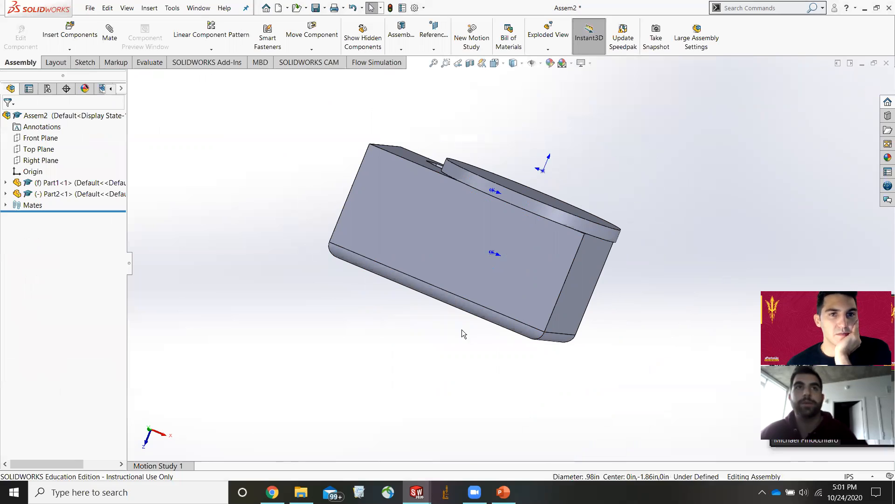
pyautogui.scroll(2, 509, 269)
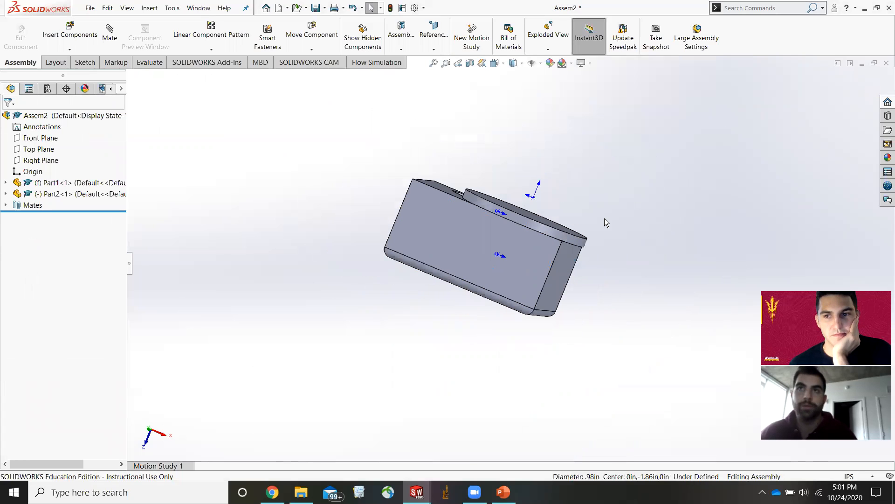
pyautogui.scroll(-2, 619, 224)
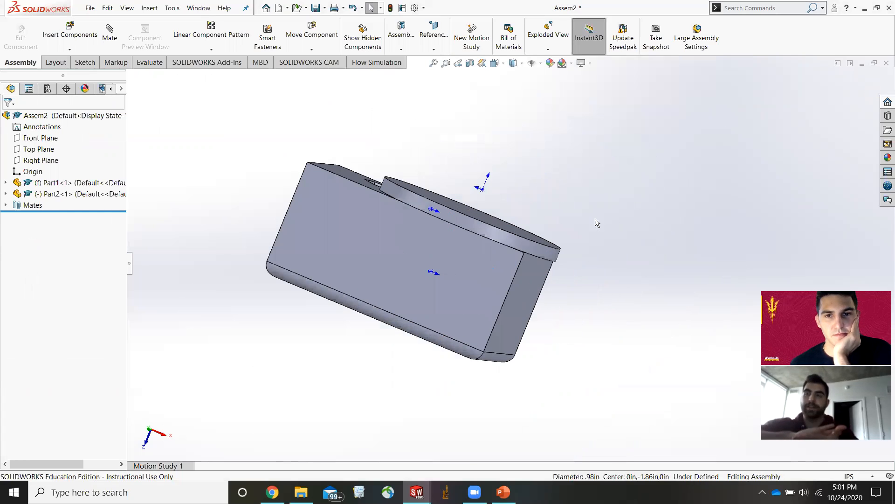
pyautogui.scroll(2, 594, 220)
pyautogui.moveTo(564, 253); pyautogui.dragTo(511, 260, button='middle')
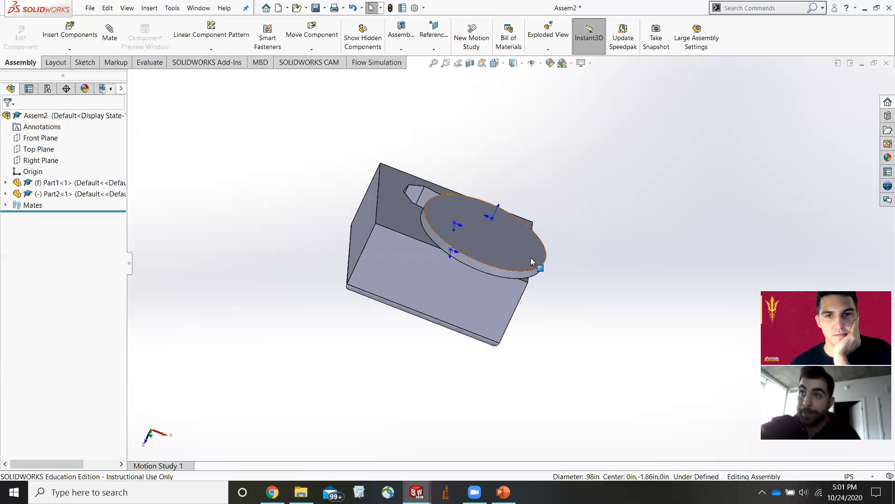
pyautogui.click(527, 248)
pyautogui.click(312, 49)
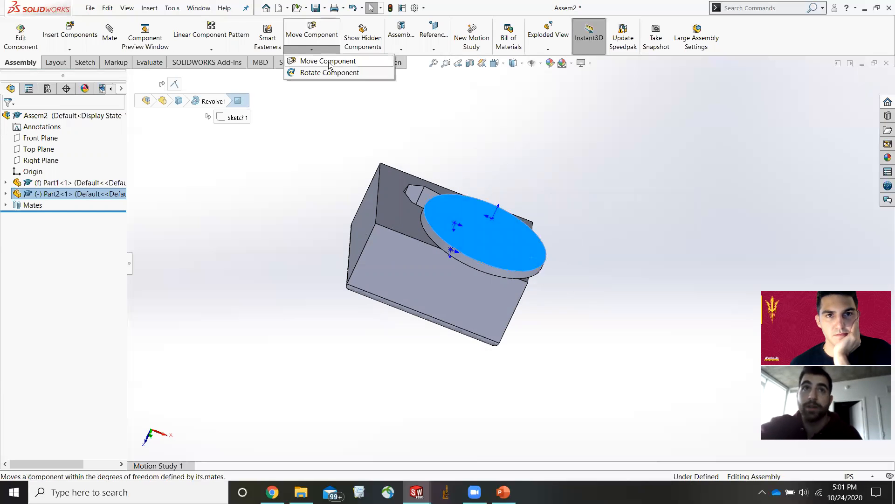
pyautogui.click(330, 73)
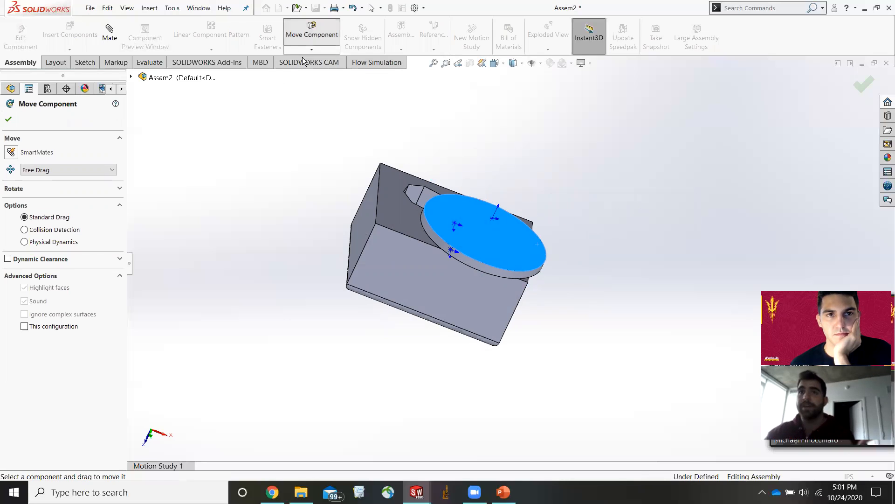
pyautogui.click(308, 39)
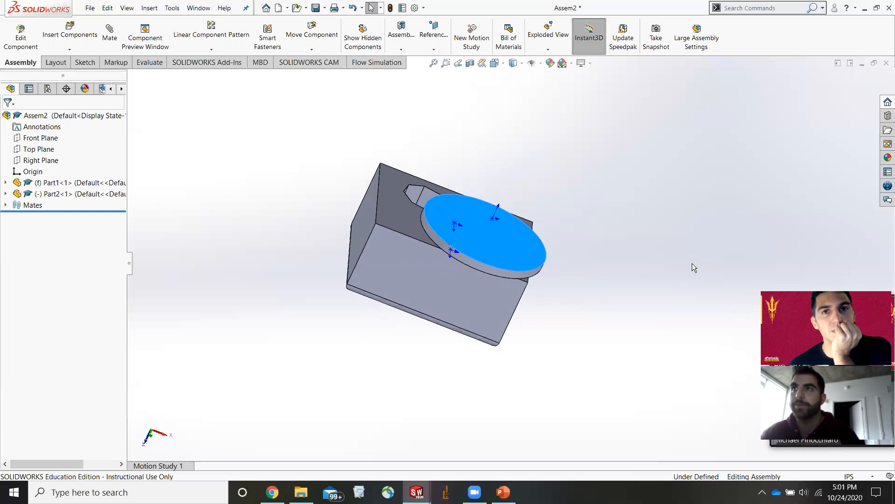
pyautogui.click(613, 196)
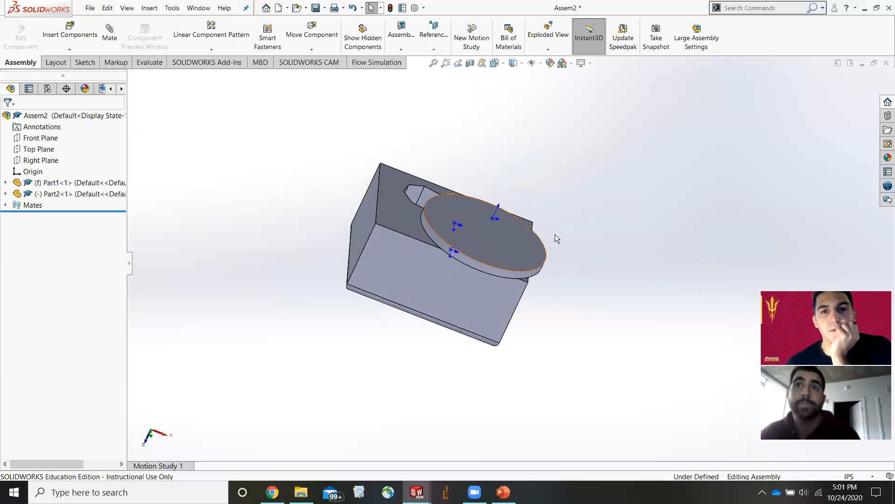
# Change the display style to Shaded, then to Hidden Lines Removed.
pyautogui.click(515, 63)
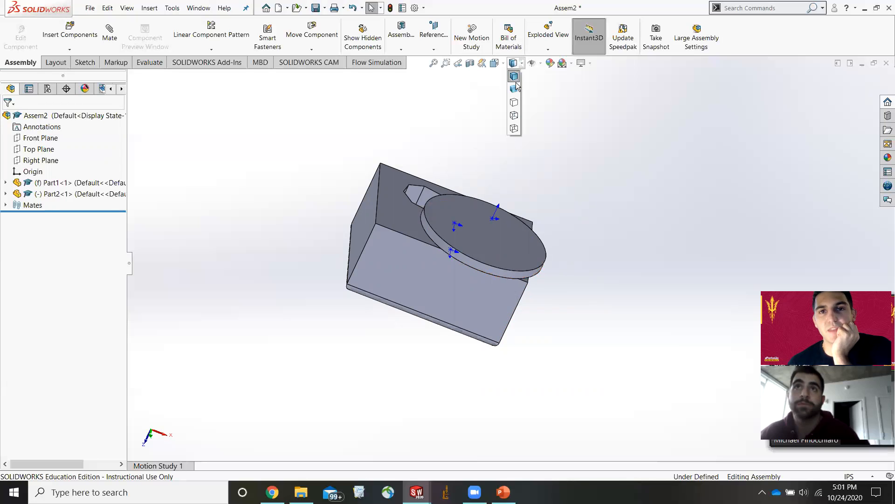
pyautogui.click(515, 89)
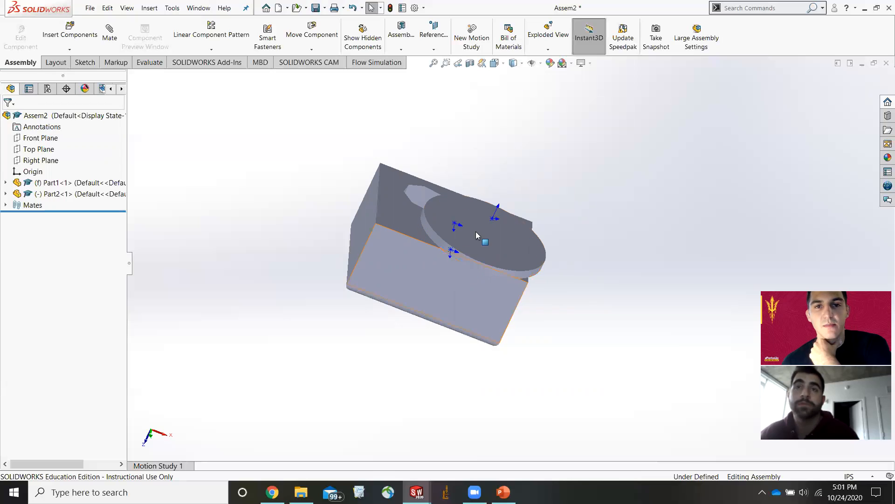
pyautogui.moveTo(476, 231); pyautogui.dragTo(510, 61, button='middle')
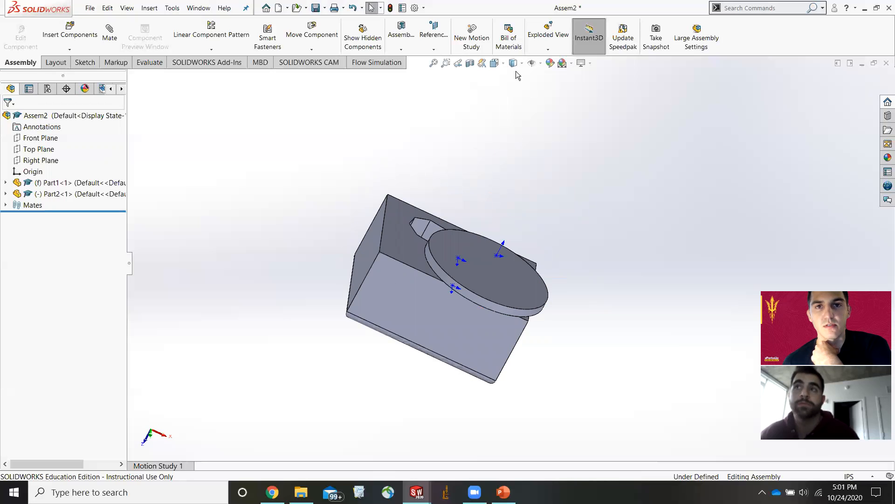
pyautogui.click(515, 65)
pyautogui.click(515, 66)
pyautogui.click(515, 66)
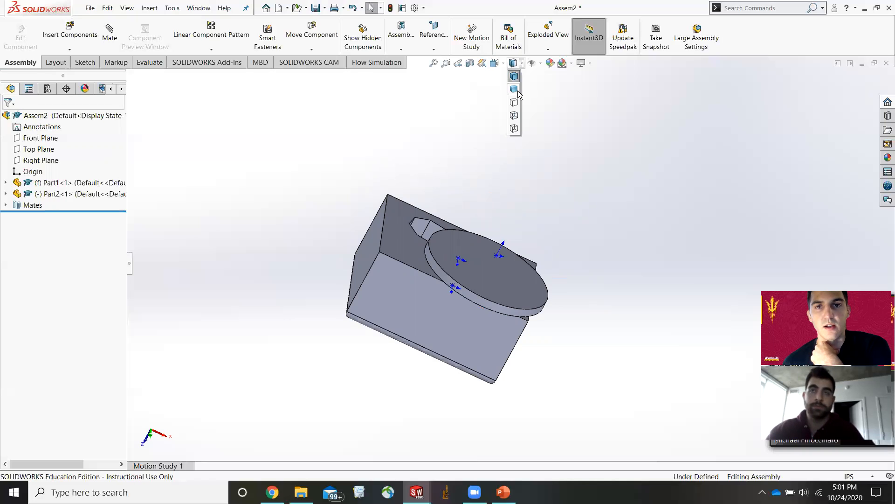
pyautogui.click(514, 103)
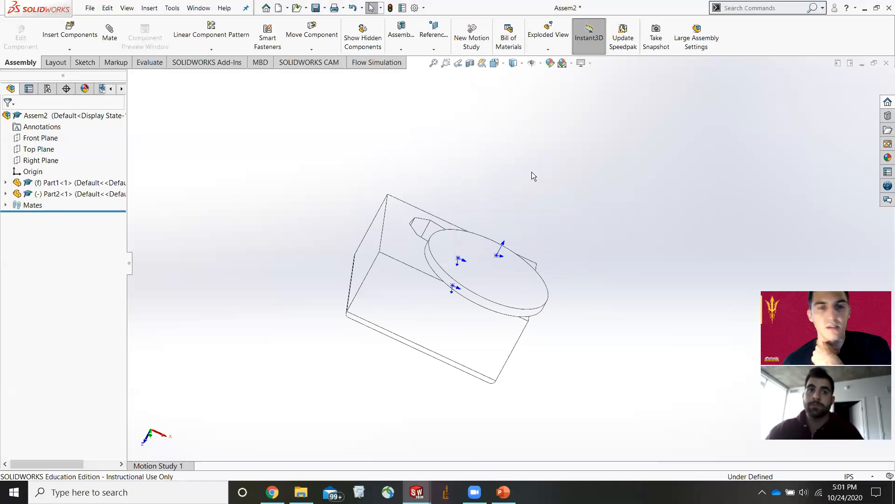
# Switch the display style to Hidden Lines Visible and orbit around the assembly to inspect the shaft inside the hole.
pyautogui.click(514, 63)
pyautogui.click(514, 116)
pyautogui.moveTo(525, 223); pyautogui.dragTo(514, 299, button='middle')
pyautogui.scroll(-5, 410, 278)
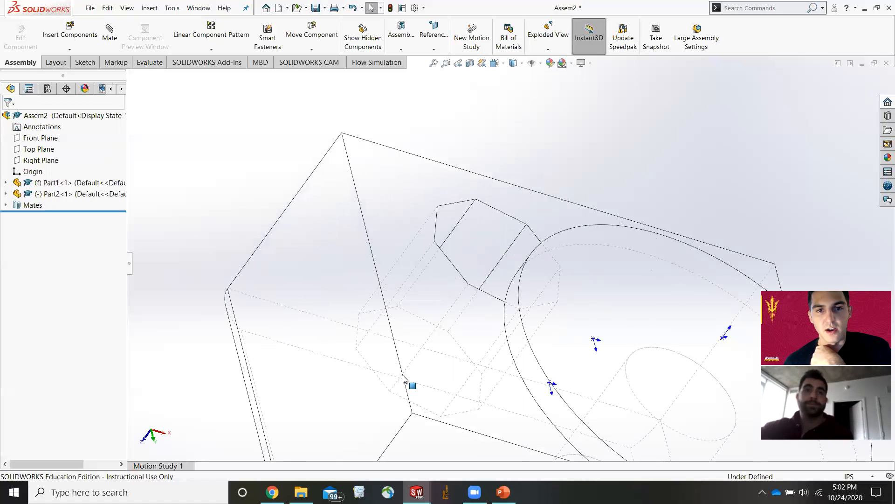
pyautogui.scroll(3, 469, 317)
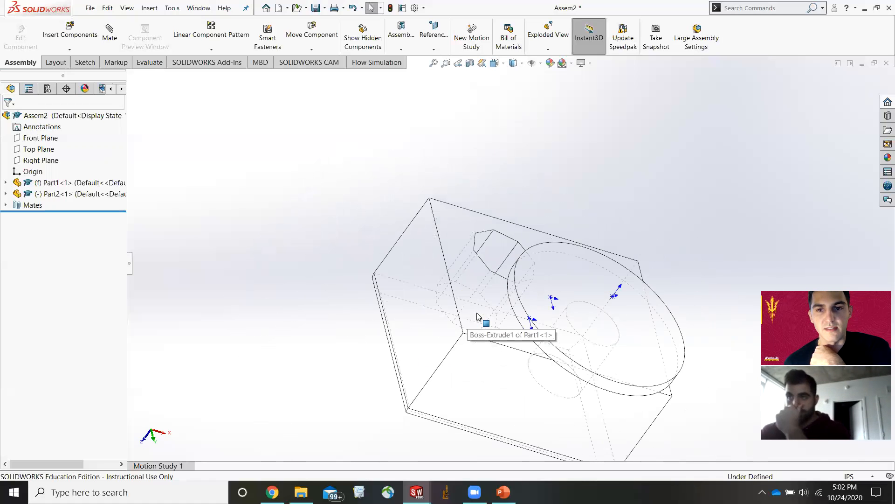
pyautogui.moveTo(661, 327); pyautogui.dragTo(661, 284, button='middle')
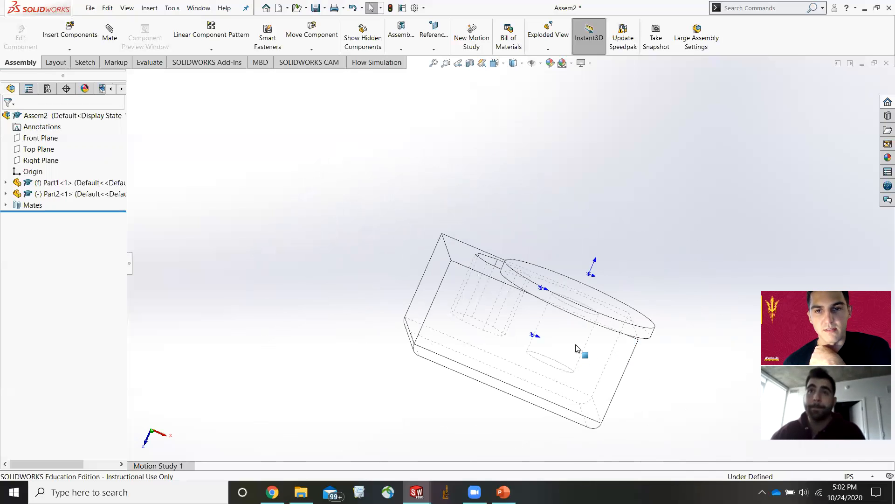
# Switch the display style to Wireframe and inspect the shaft and hole from a closer angle.
pyautogui.click(513, 63)
pyautogui.click(512, 136)
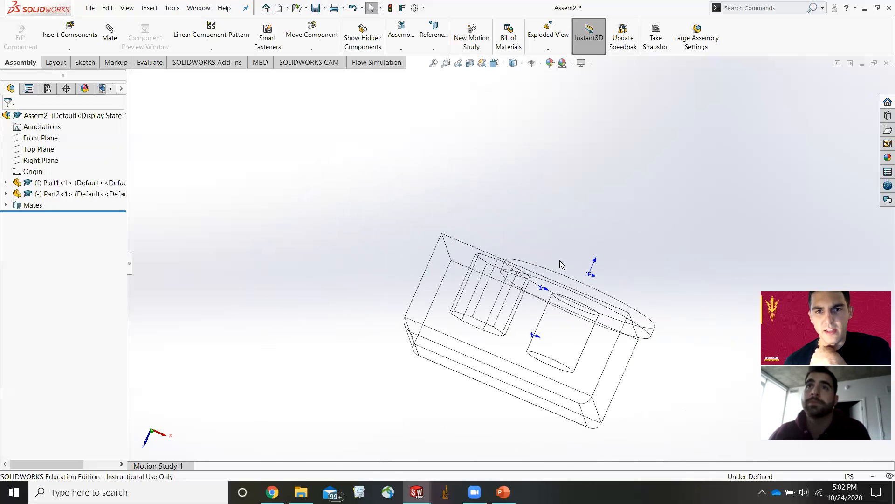
pyautogui.moveTo(540, 256); pyautogui.dragTo(474, 272, button='middle')
pyautogui.scroll(-3, 485, 274)
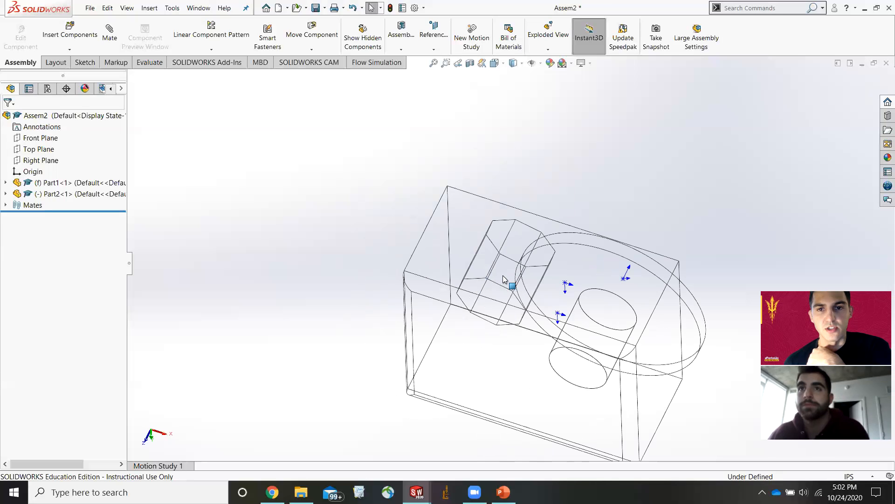
# Switch back to Hidden Lines Visible and orbit and zoom to examine how the shaft sits in Part1.
pyautogui.click(514, 63)
pyautogui.click(517, 115)
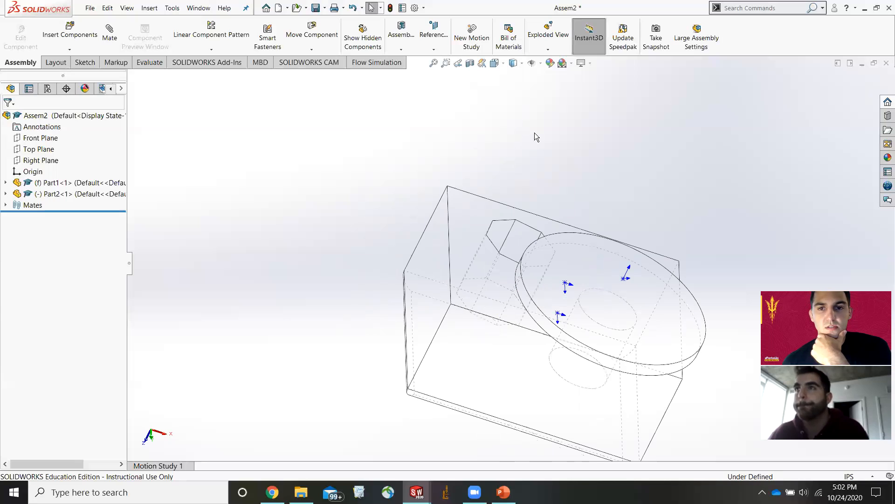
pyautogui.scroll(5, 639, 206)
pyautogui.moveTo(570, 236); pyautogui.dragTo(569, 216, button='middle')
pyautogui.scroll(-5, 559, 261)
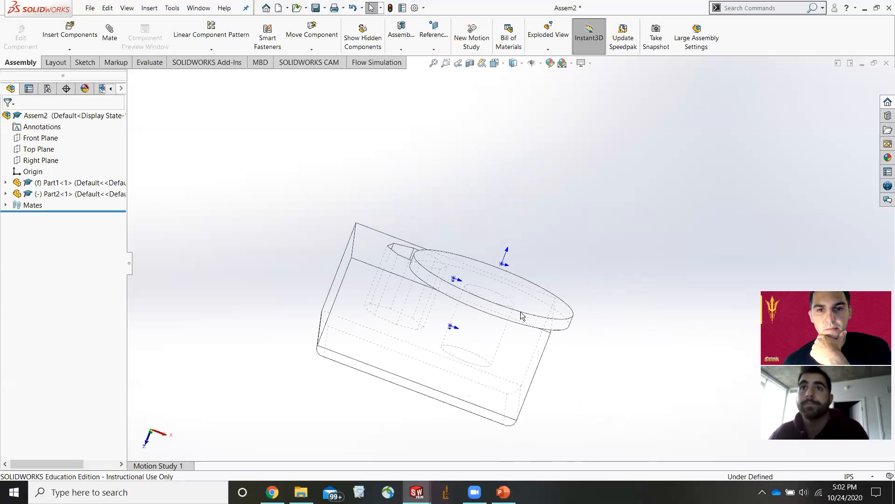
pyautogui.scroll(-2, 476, 344)
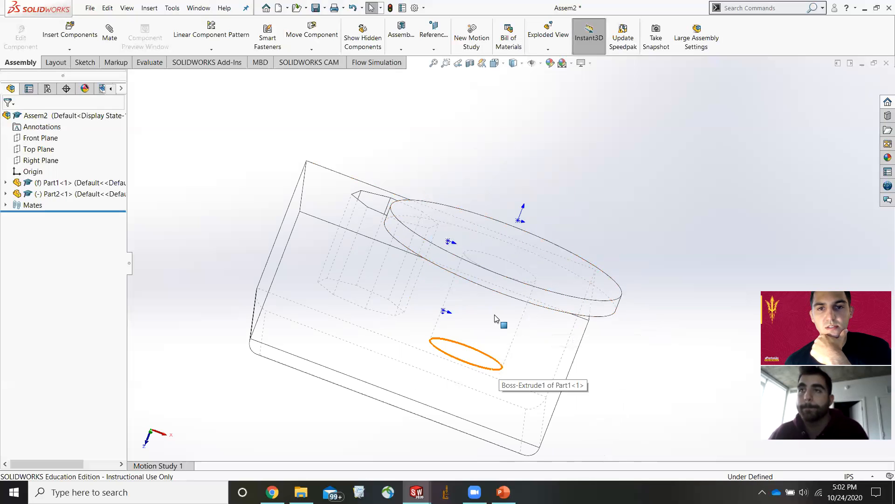
# Set the display style to Shaded With Edges, briefly opening and closing the Rotate and Move Component commands.
pyautogui.click(312, 49)
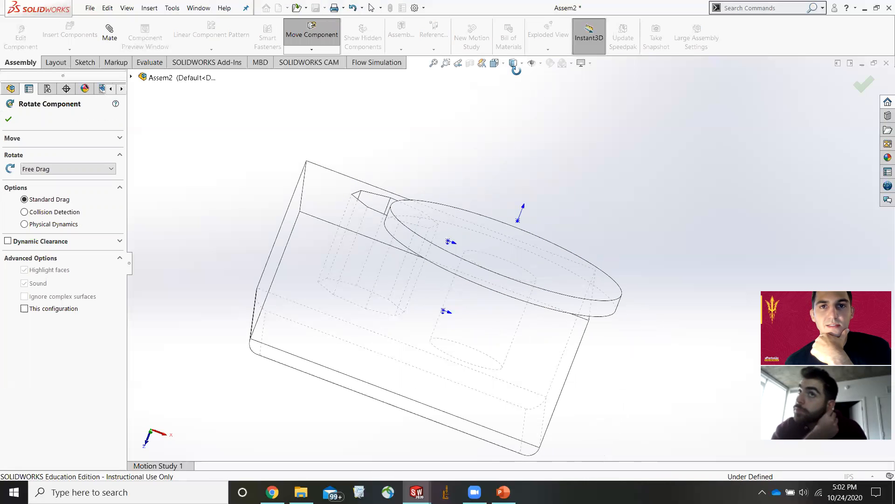
pyautogui.click(513, 63)
pyautogui.click(517, 84)
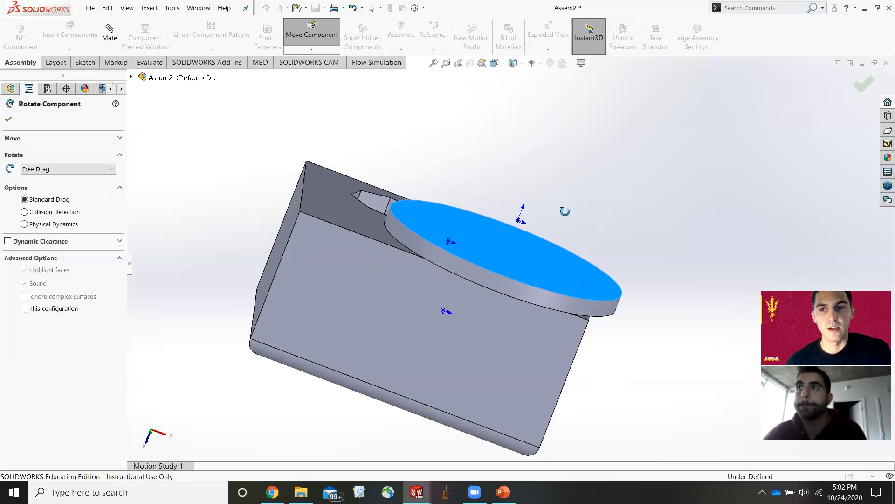
pyautogui.scroll(2, 705, 297)
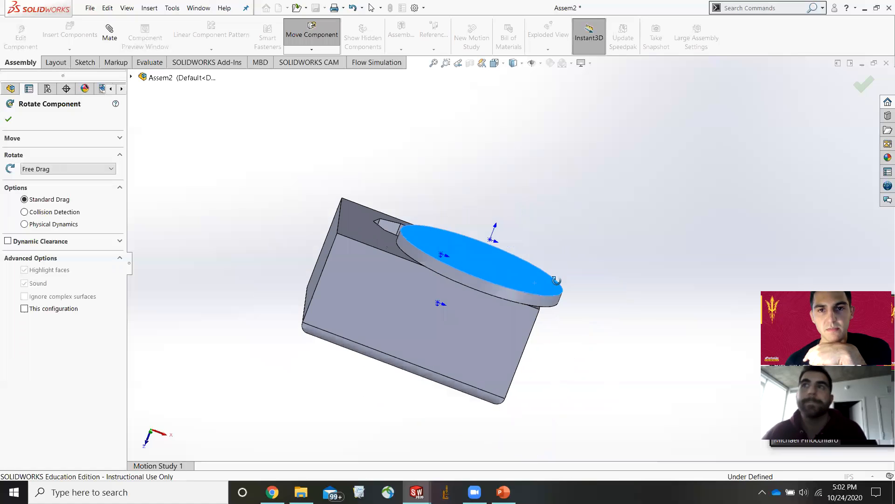
pyautogui.moveTo(556, 281); pyautogui.dragTo(555, 296, button='middle')
pyautogui.scroll(1, 555, 296)
pyautogui.click(305, 38)
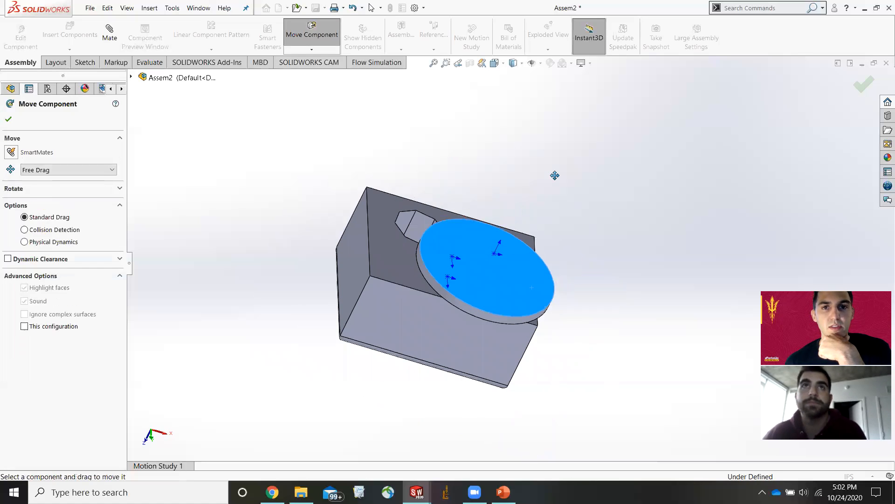
pyautogui.click(312, 37)
pyautogui.click(537, 197)
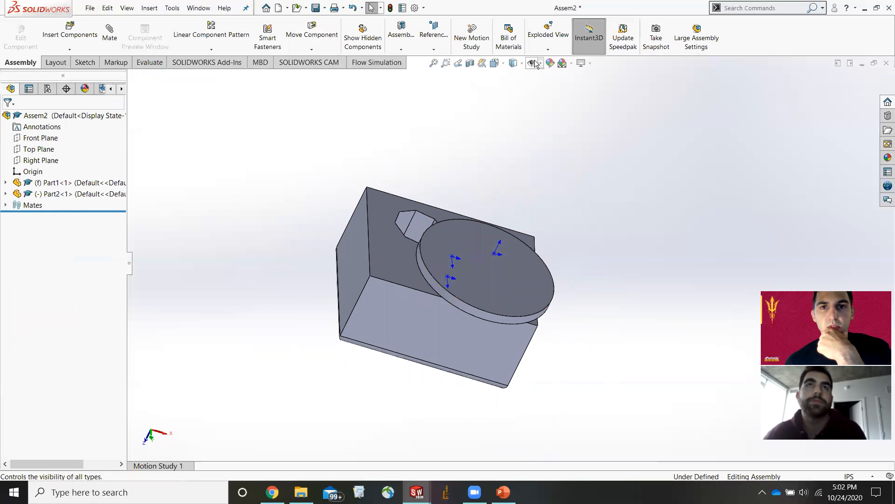
# Display a section view of the assembly on the Front Plane, then turn the section view off.
pyautogui.click(470, 62)
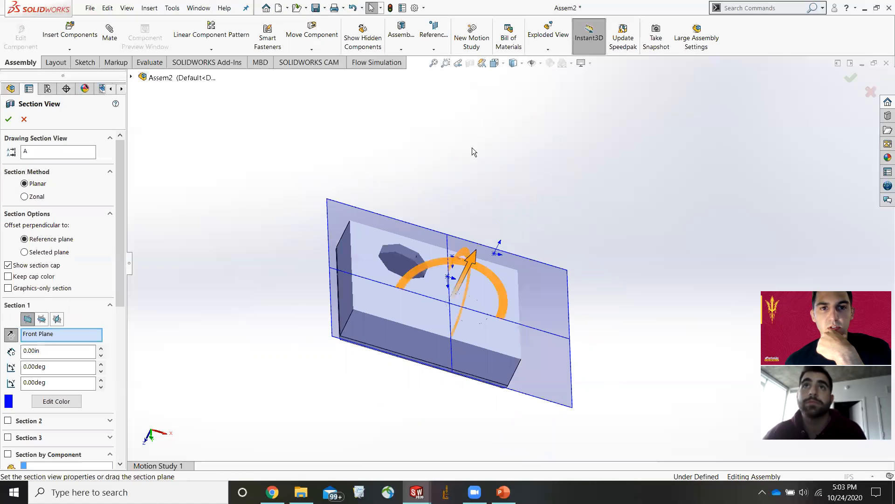
pyautogui.moveTo(470, 263); pyautogui.dragTo(511, 214)
pyautogui.click(8, 119)
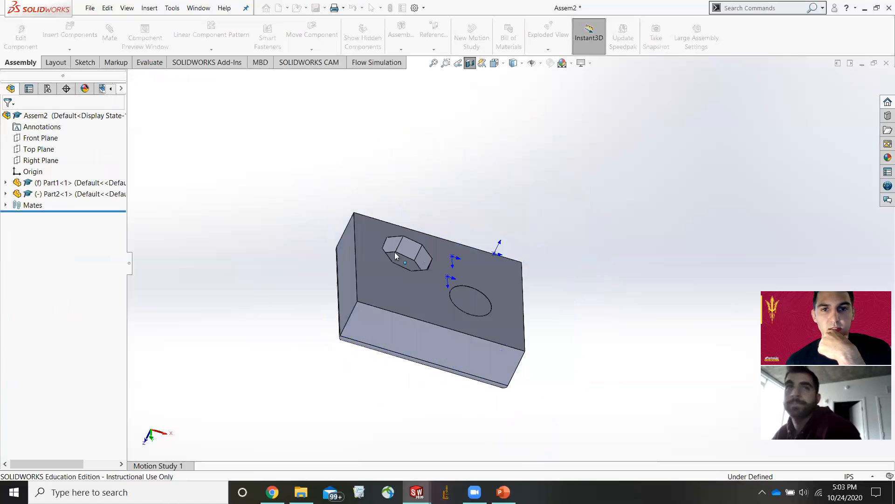
pyautogui.moveTo(504, 194)
pyautogui.mouseDown(button='middle')
pyautogui.moveTo(519, 180)
pyautogui.moveTo(496, 172)
pyautogui.moveTo(496, 197)
pyautogui.mouseUp(button='middle')
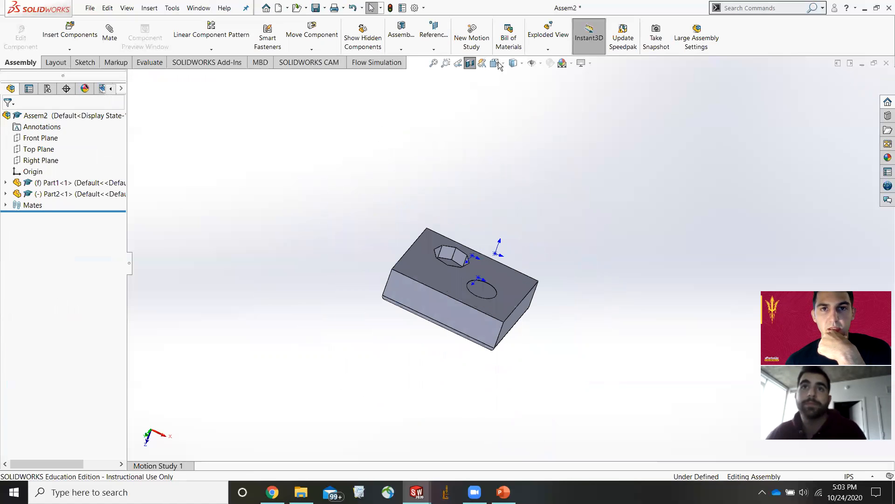
pyautogui.click(470, 64)
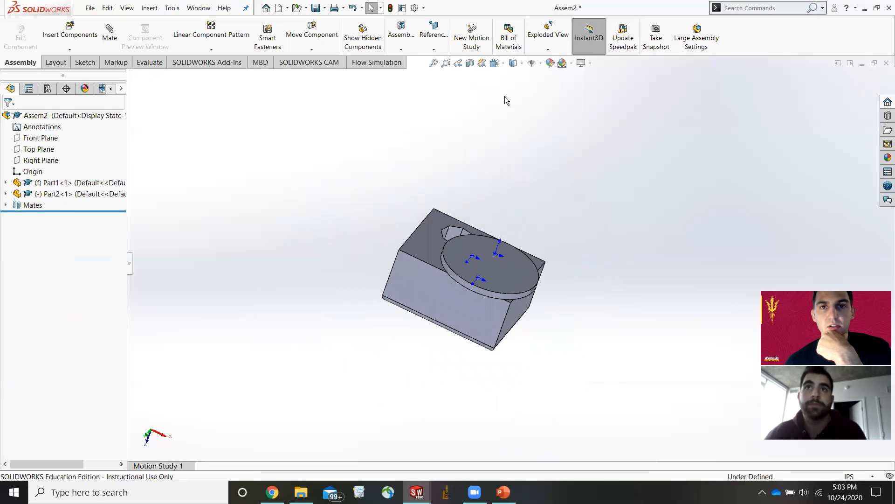
# Apply a blue appearance colour to Part1 at component level.
pyautogui.click(533, 62)
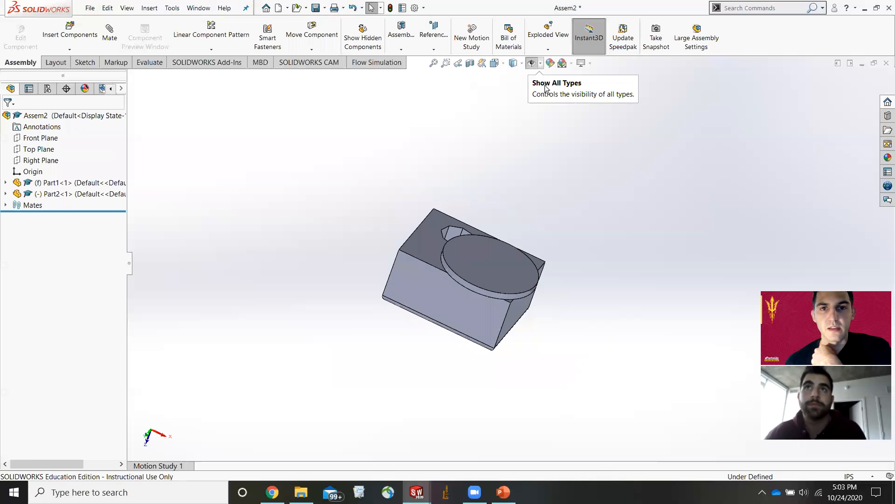
pyautogui.click(532, 63)
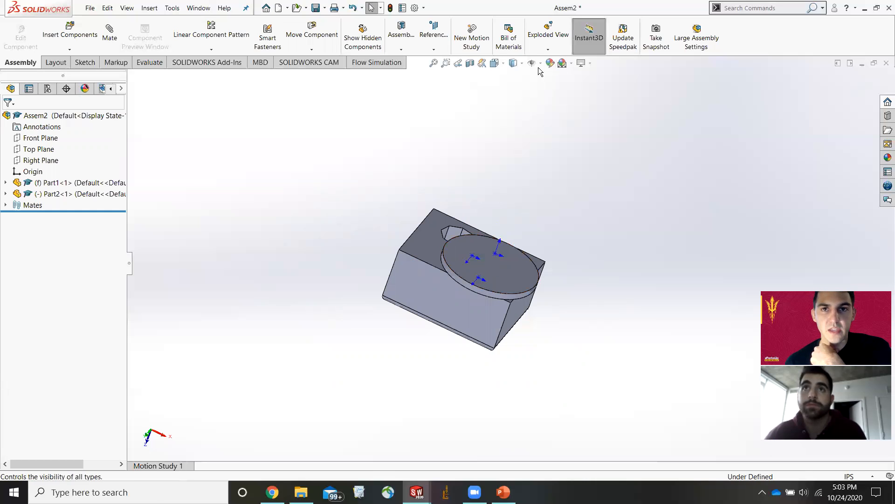
pyautogui.click(551, 64)
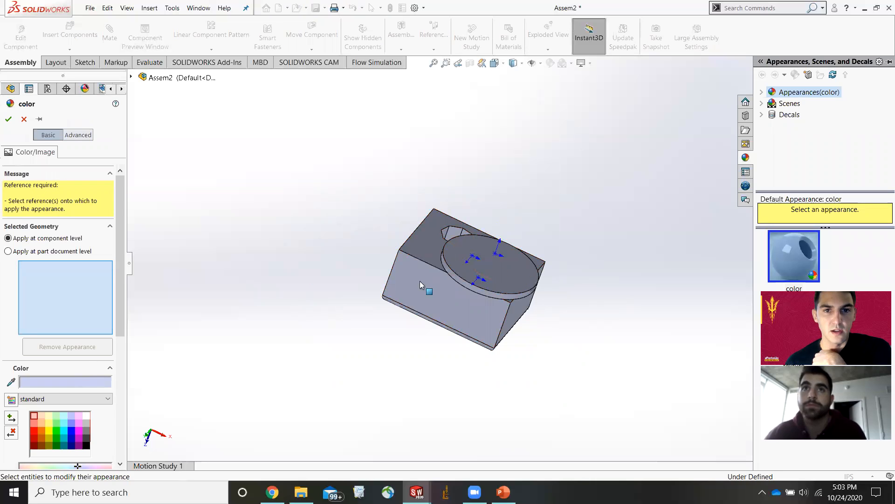
pyautogui.click(425, 292)
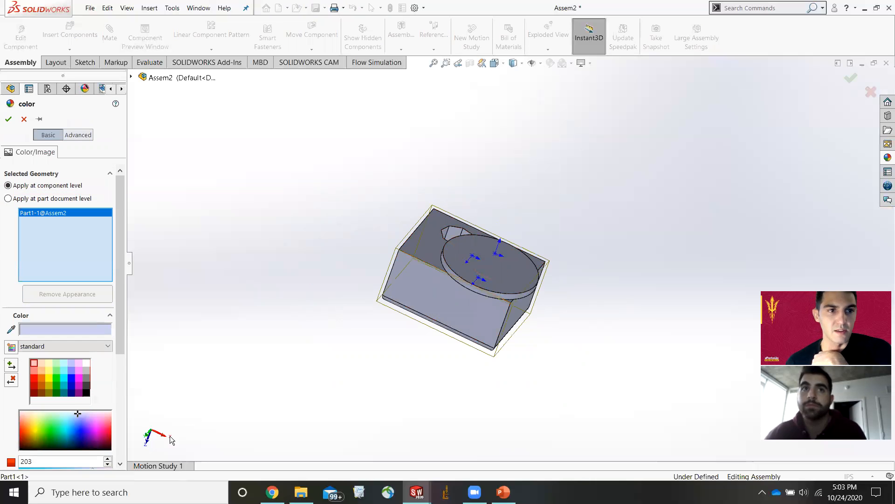
pyautogui.click(81, 427)
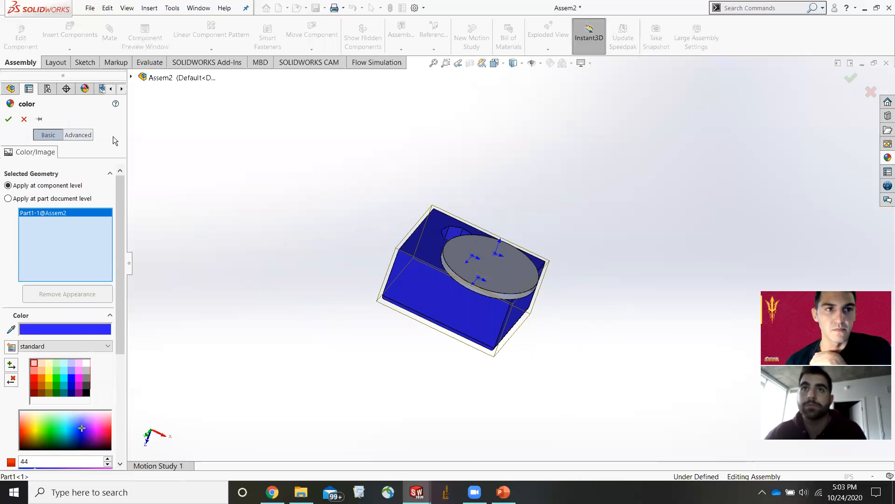
pyautogui.click(8, 120)
# Create an explode step moving Part2 about 2.48 in along Z above Part1.
pyautogui.moveTo(521, 151); pyautogui.dragTo(507, 276, button='middle')
pyautogui.scroll(-5, 509, 264)
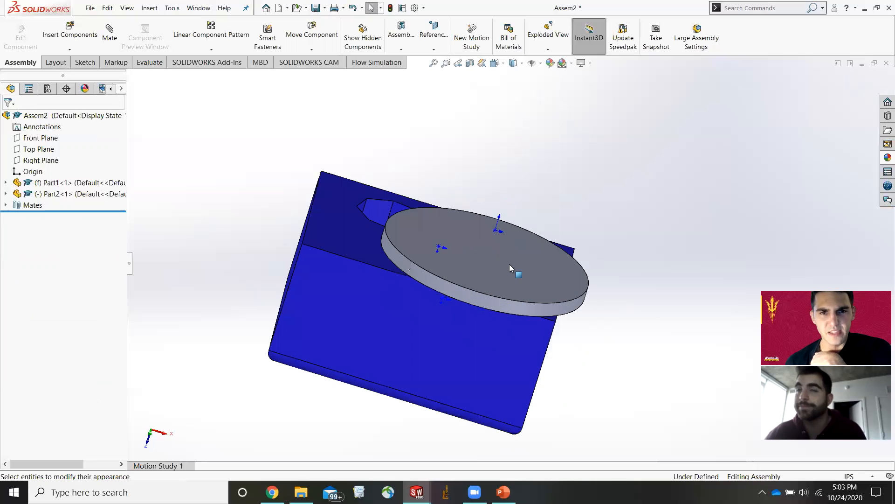
pyautogui.click(548, 32)
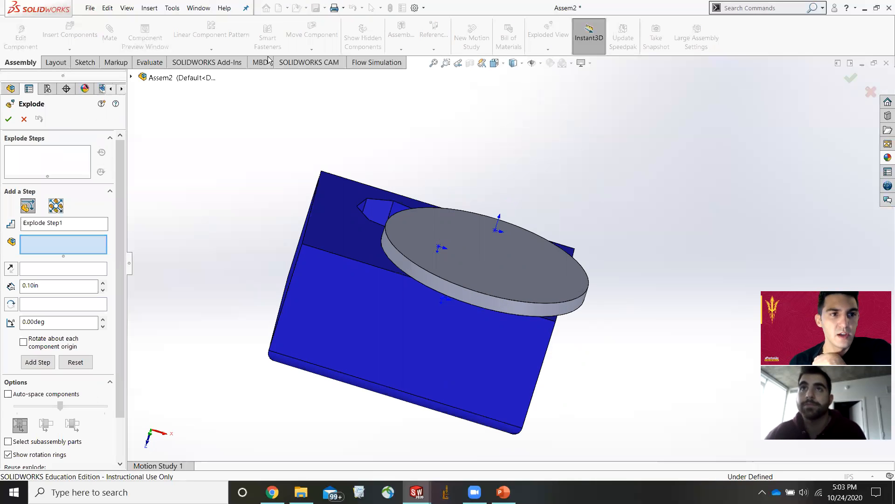
pyautogui.click(433, 275)
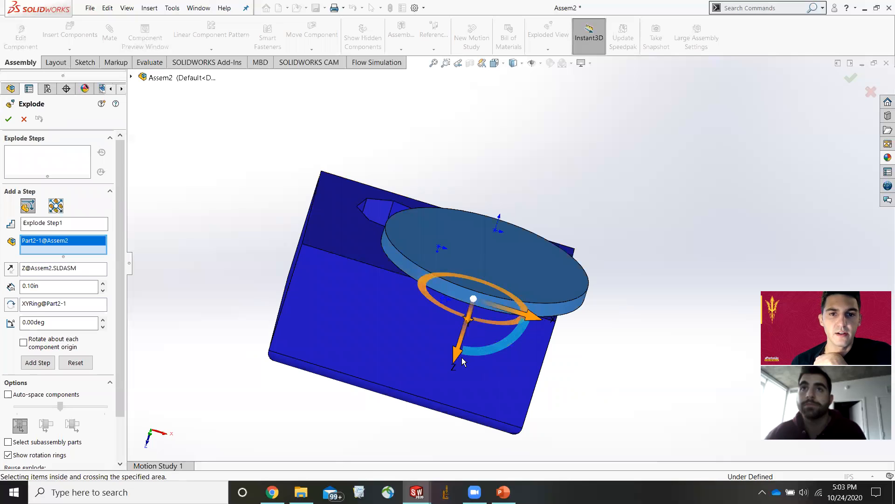
pyautogui.moveTo(455, 354); pyautogui.dragTo(495, 226)
pyautogui.moveTo(579, 171); pyautogui.dragTo(592, 304, button='middle')
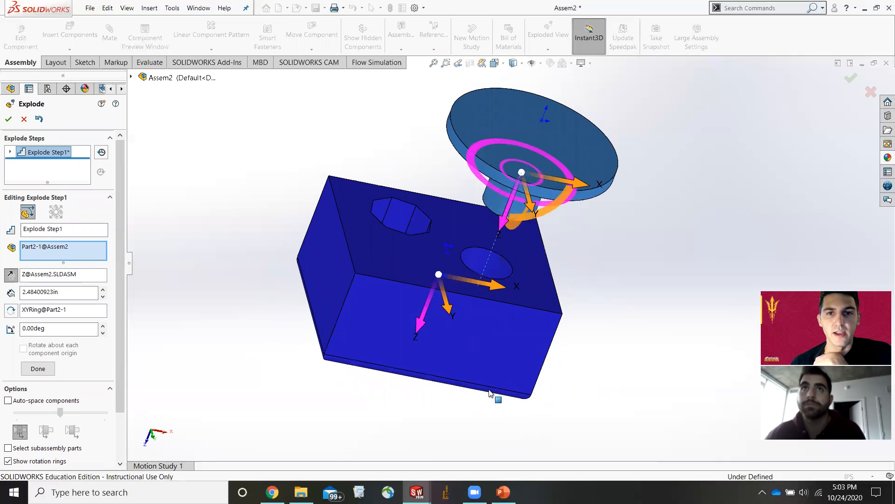
pyautogui.click(9, 121)
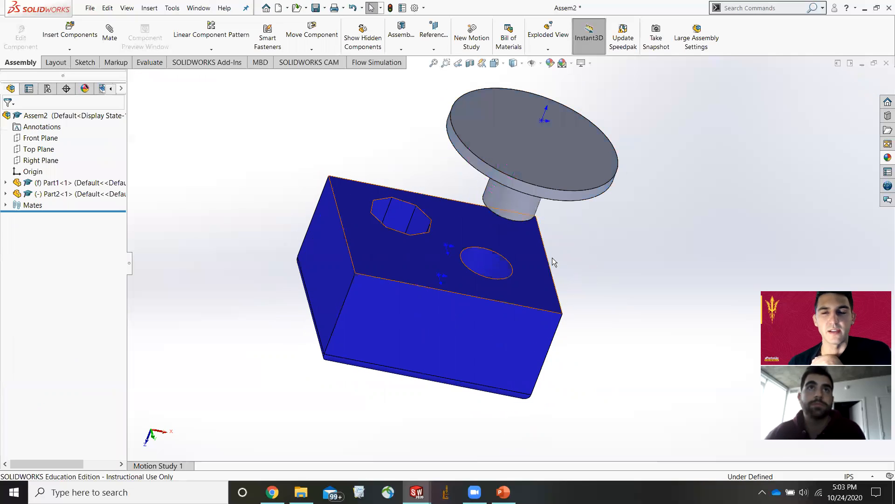
# Collapse the exploded view so Part2 returns onto Part1.
pyautogui.scroll(2, 442, 265)
pyautogui.scroll(-3, 555, 282)
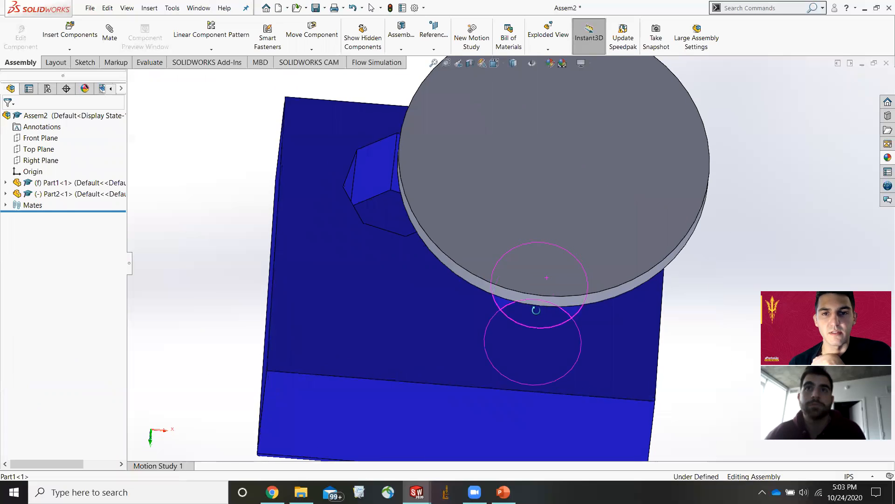
pyautogui.moveTo(560, 303); pyautogui.dragTo(570, 215, button='middle')
pyautogui.scroll(3, 570, 215)
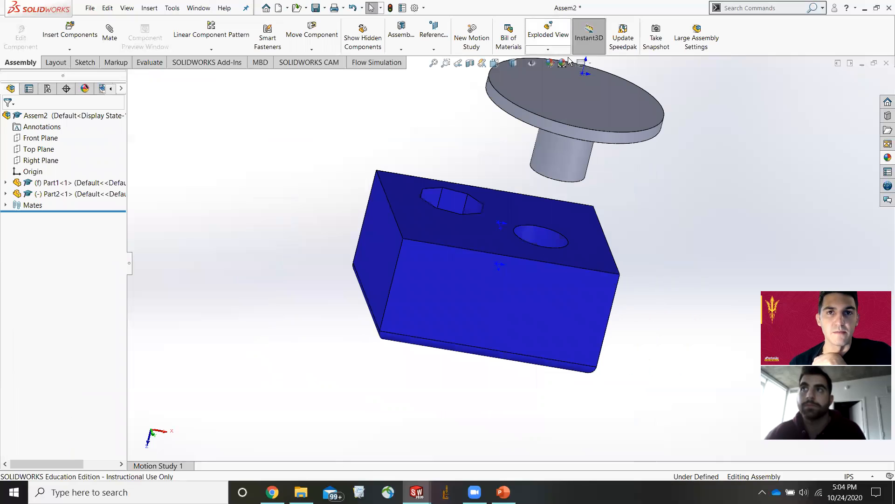
pyautogui.click(560, 42)
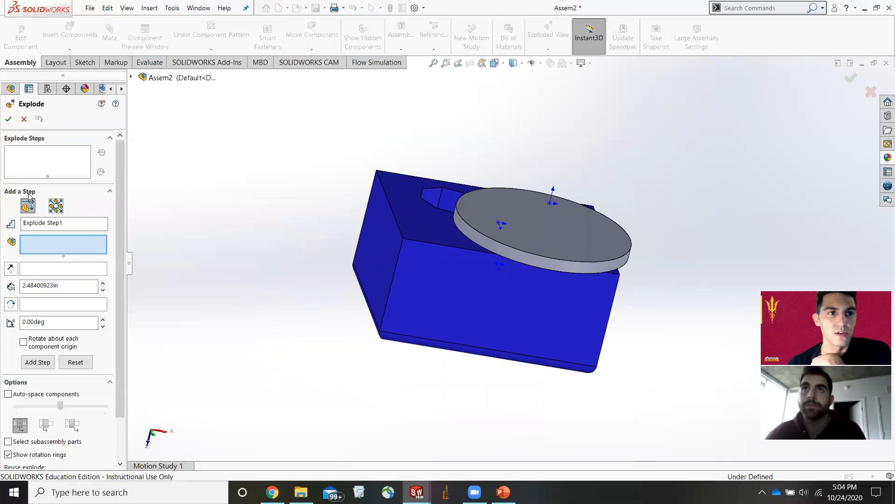
pyautogui.click(8, 118)
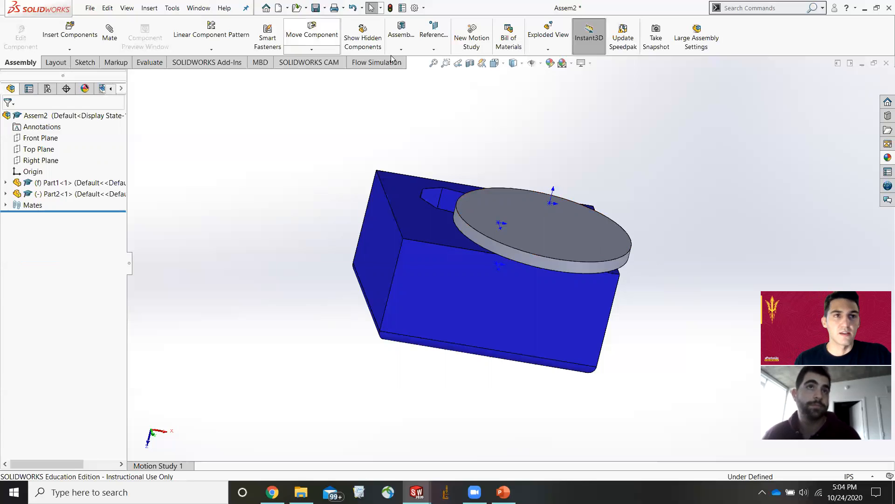
# Save the assembly as Assem2, rebuilding it before saving.
pyautogui.click(90, 8)
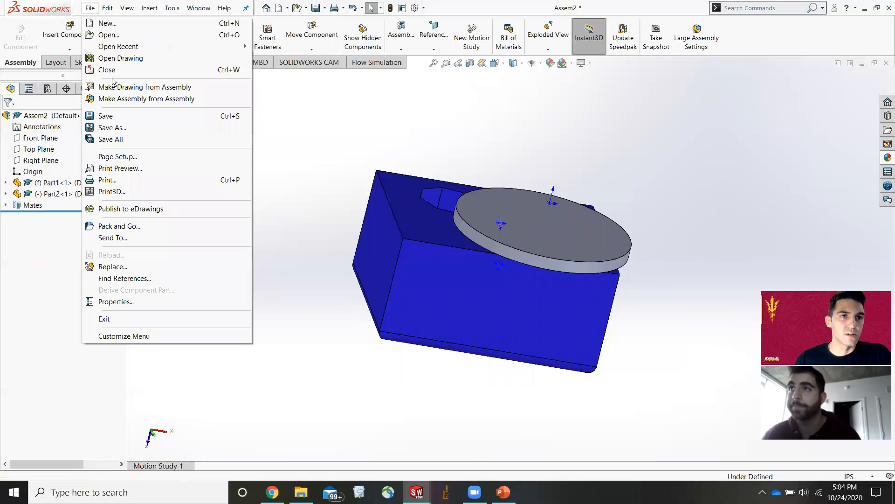
pyautogui.click(128, 124)
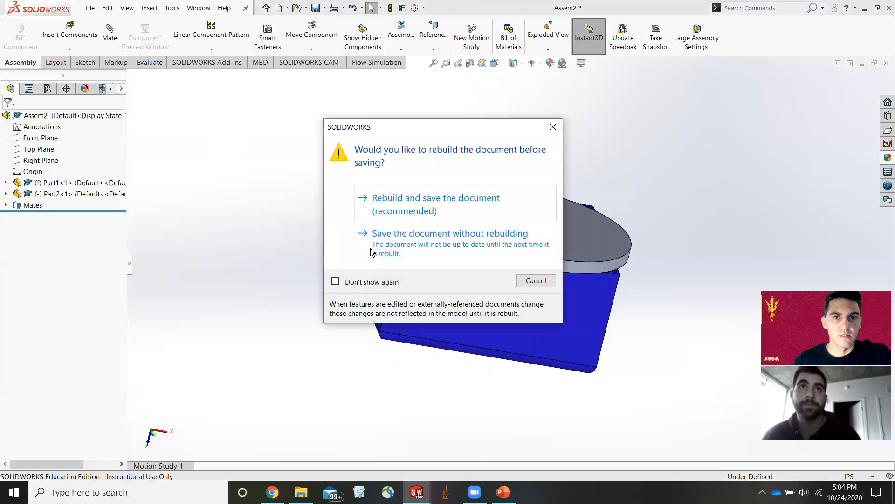
pyautogui.click(412, 211)
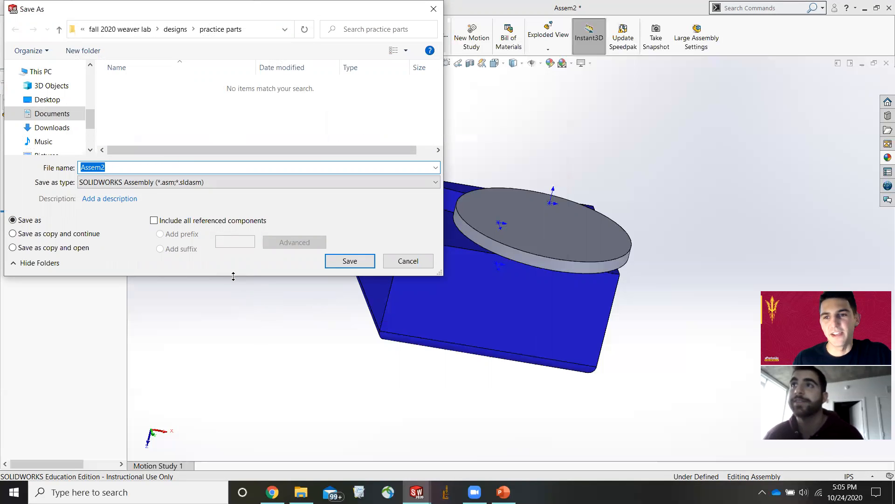
pyautogui.click(349, 261)
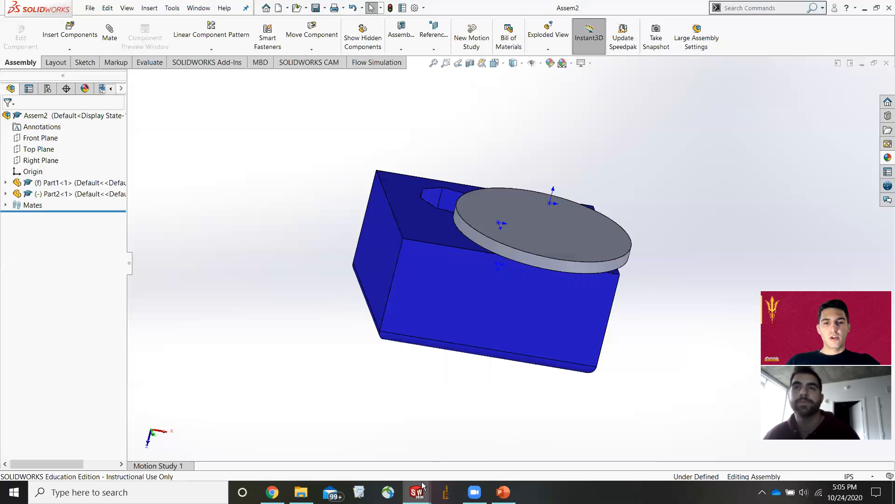
# Switch to Part2 and make a new drawing from the part.
pyautogui.moveTo(423, 486)
pyautogui.click(405, 453)
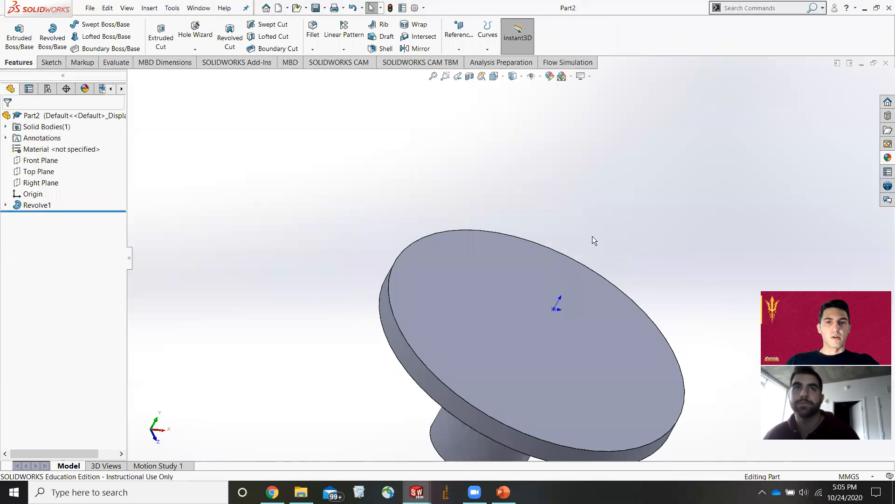
pyautogui.click(90, 9)
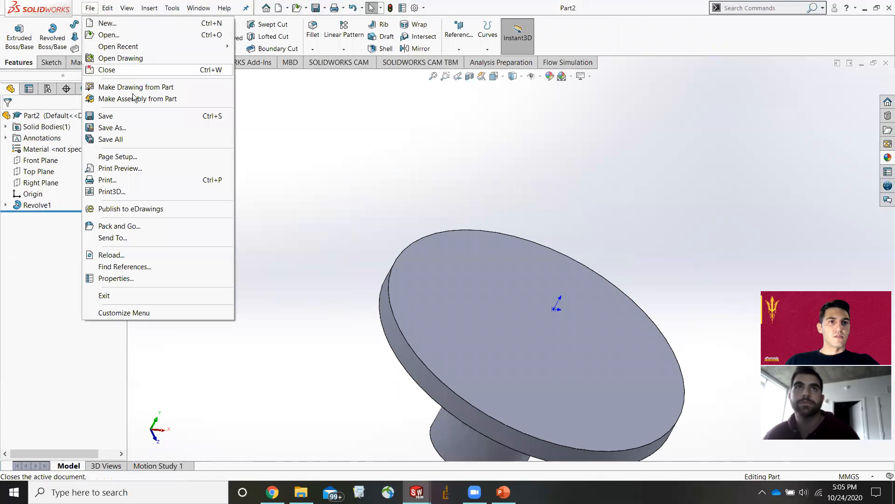
pyautogui.click(140, 88)
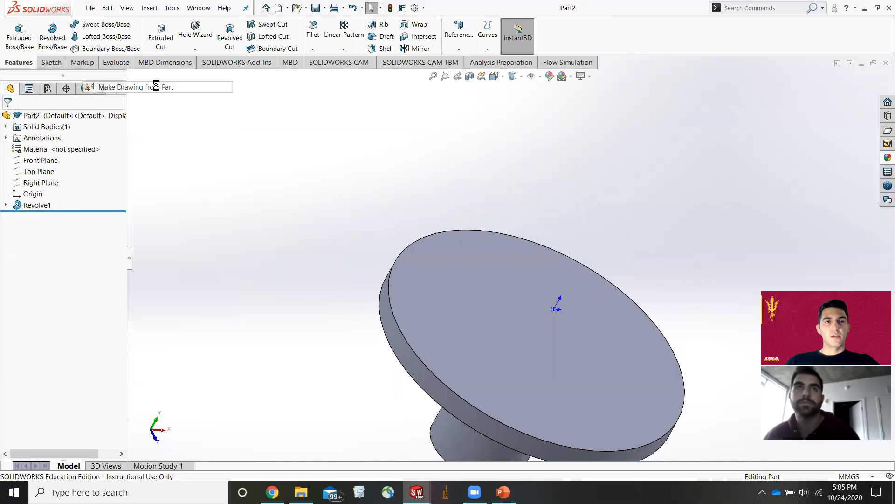
pyautogui.press('Return')
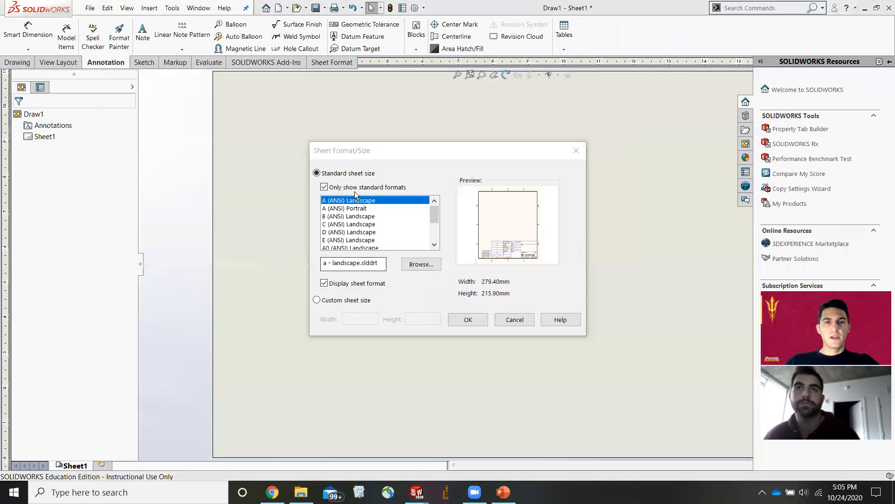
# Set the drawing's sheet size to A3 (ANSI) Landscape.
pyautogui.click(359, 209)
pyautogui.click(364, 216)
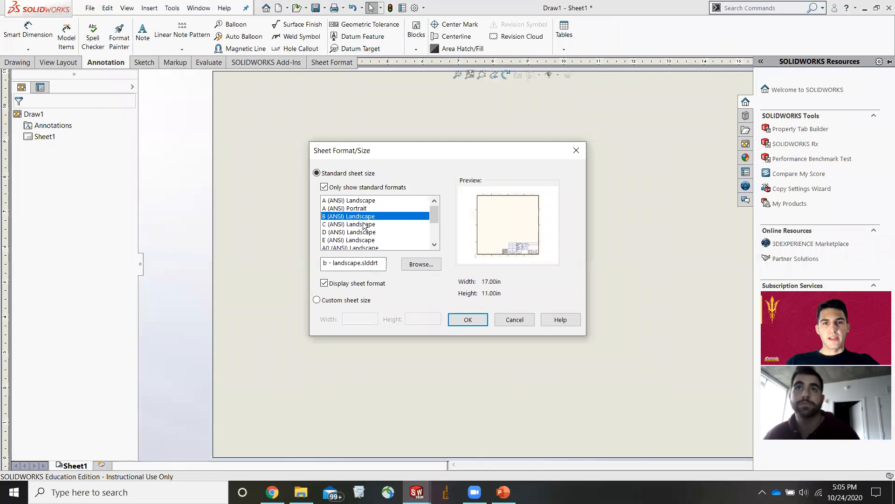
pyautogui.click(367, 224)
pyautogui.click(370, 232)
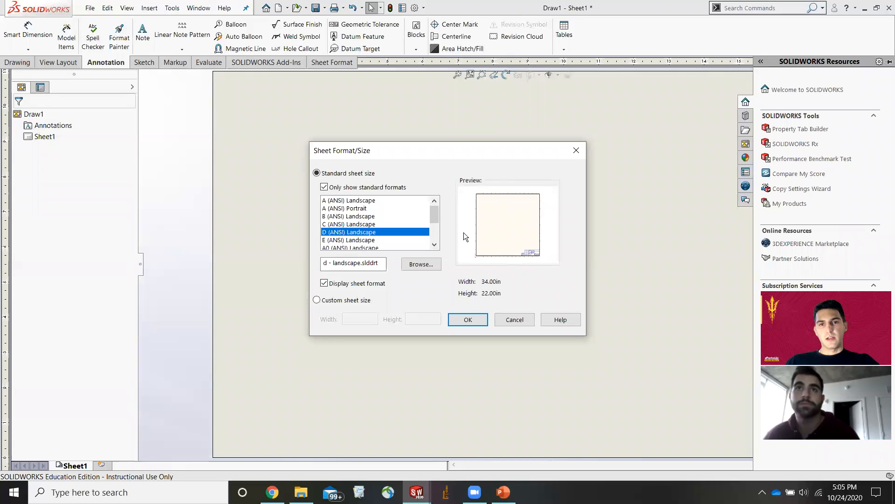
pyautogui.click(403, 239)
pyautogui.click(392, 223)
pyautogui.scroll(-2, 372, 232)
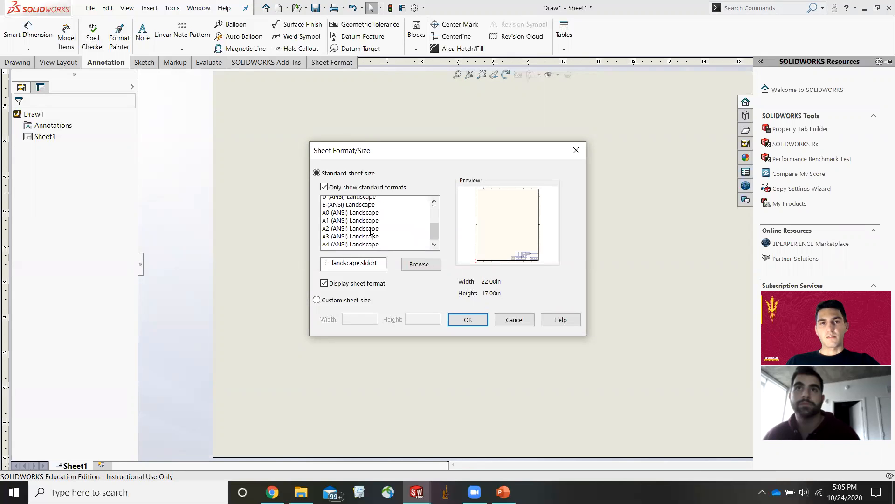
pyautogui.click(368, 225)
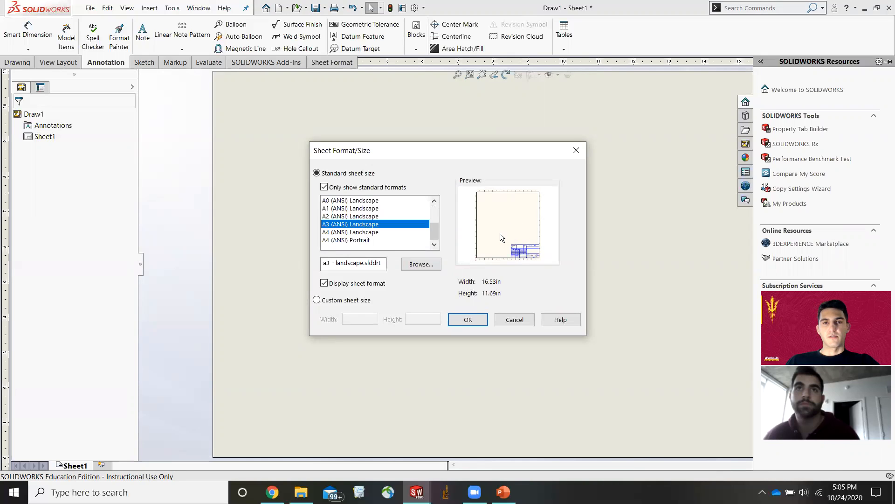
pyautogui.click(468, 319)
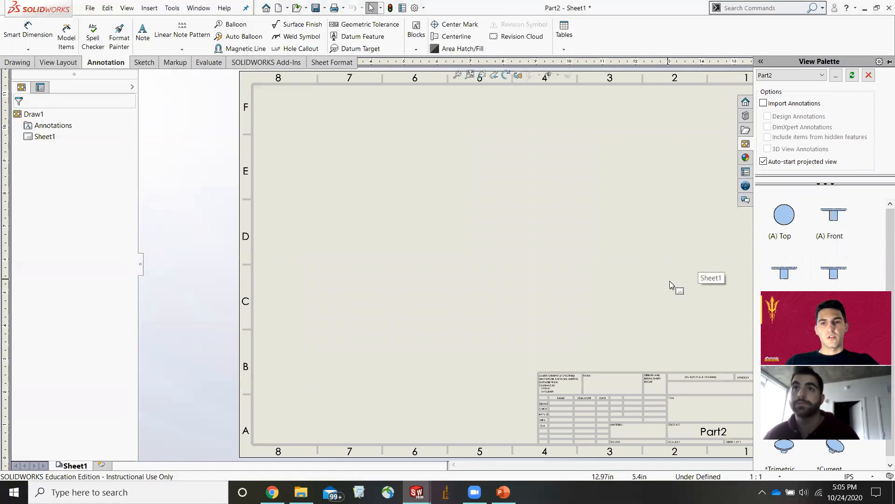
pyautogui.scroll(3, 670, 280)
pyautogui.scroll(-2, 670, 281)
pyautogui.scroll(-2, 452, 214)
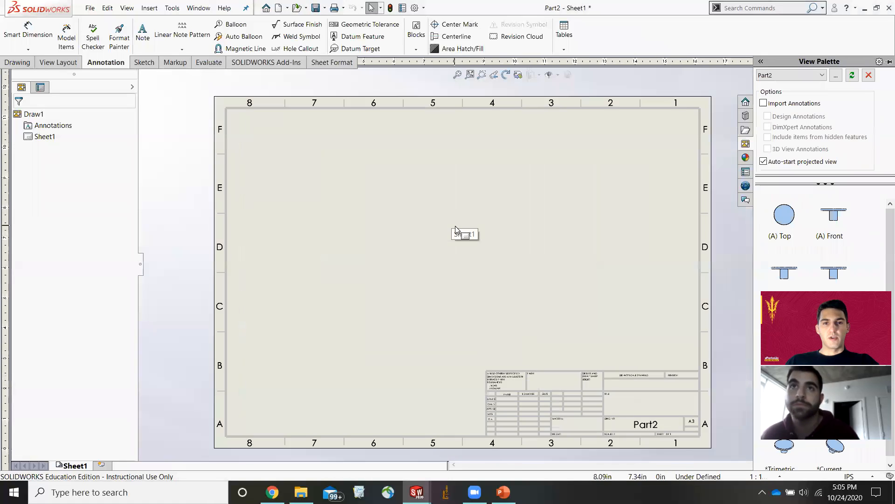
pyautogui.scroll(4, 456, 226)
pyautogui.scroll(-1, 462, 227)
pyautogui.scroll(1, 522, 224)
pyautogui.scroll(-2, 523, 224)
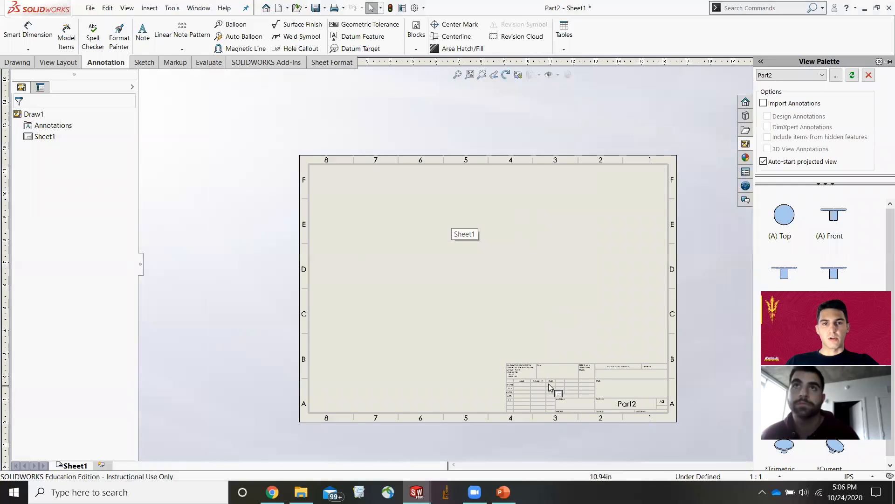
pyautogui.scroll(-1, 541, 368)
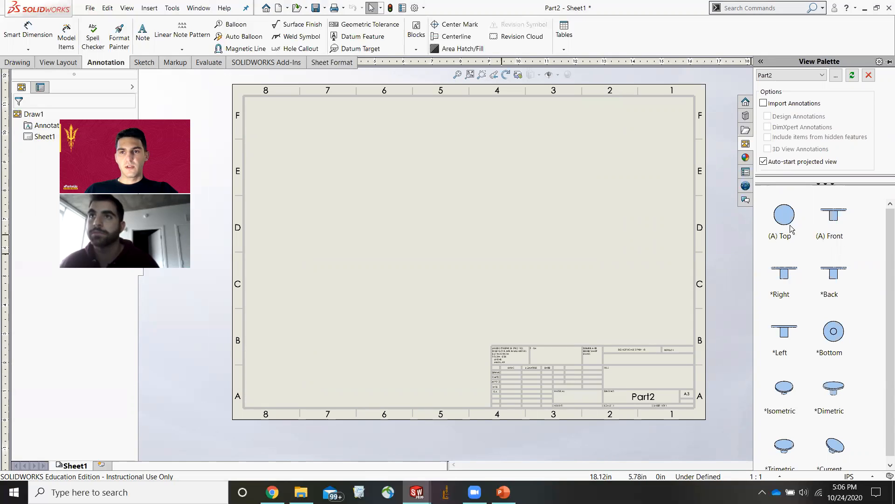
# Place the Front view of Part2 on the sheet's upper left and project an isometric, side and top view from it.
pyautogui.moveTo(836, 220)
pyautogui.mouseDown()
pyautogui.moveTo(650, 220)
pyautogui.moveTo(320, 165)
pyautogui.mouseUp()
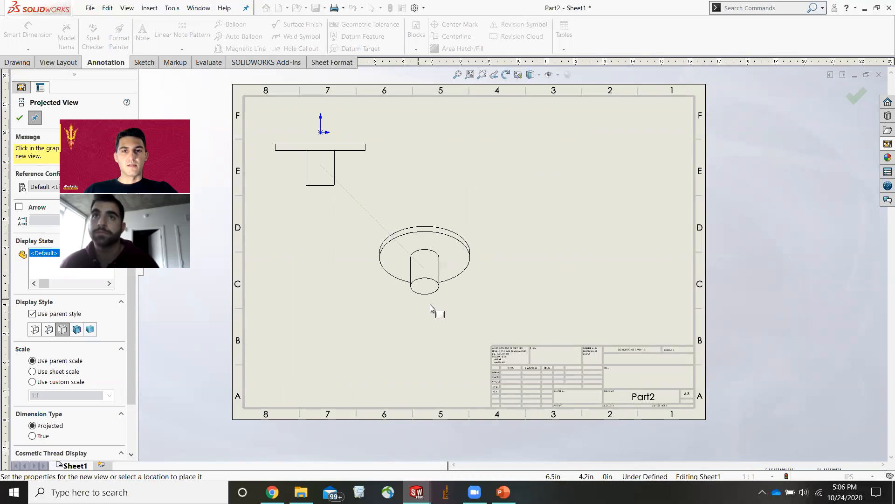
pyautogui.click(427, 259)
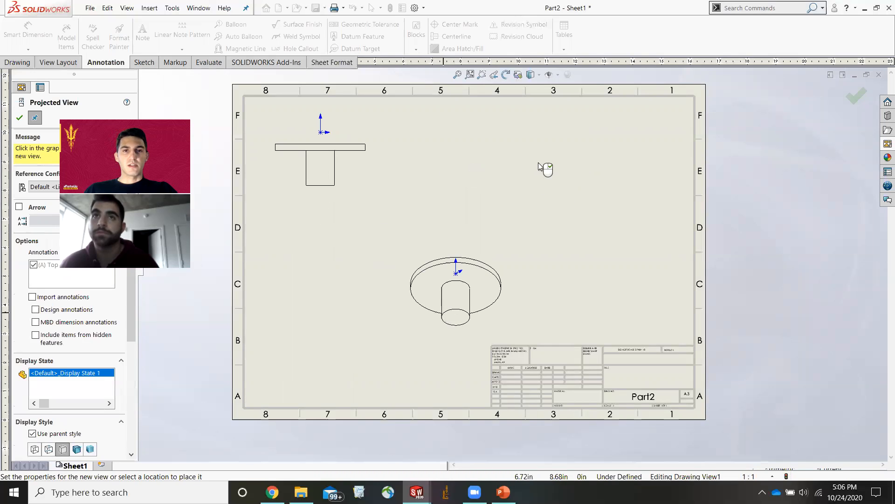
pyautogui.click(583, 172)
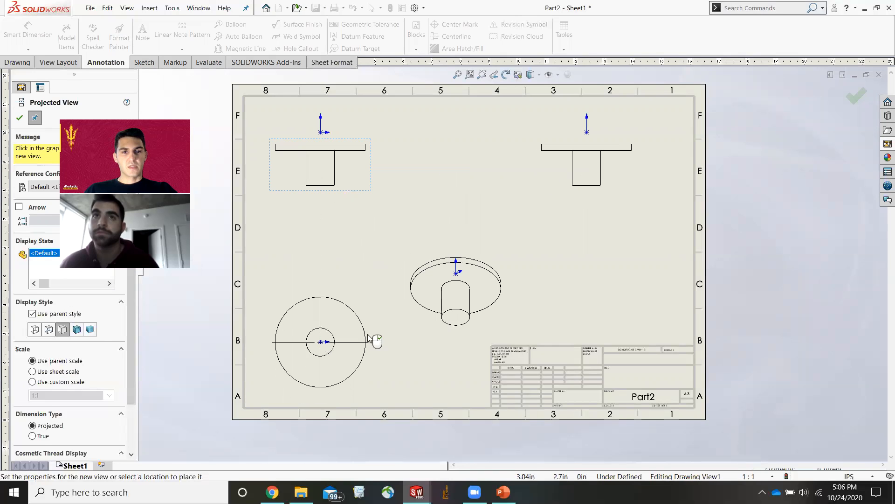
pyautogui.click(385, 331)
pyautogui.press('Escape')
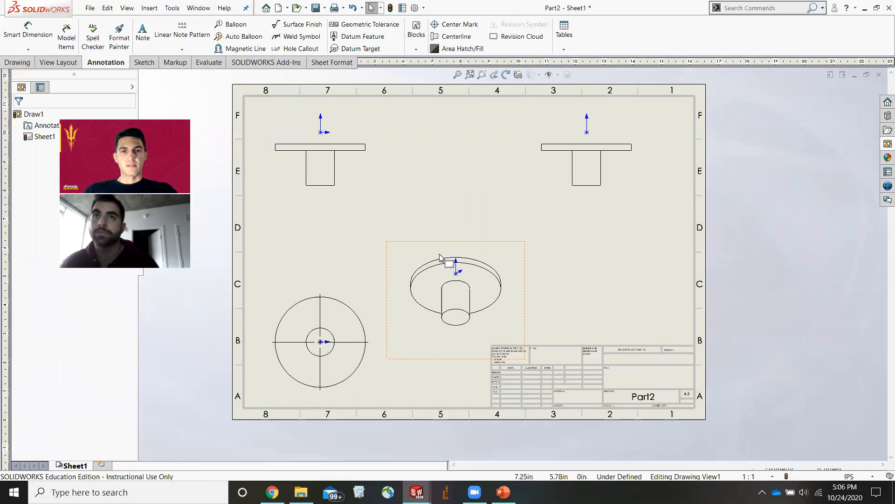
# Edit the sheet format and enter "hi how are you" as the title in the title block.
pyautogui.rightClick(652, 364)
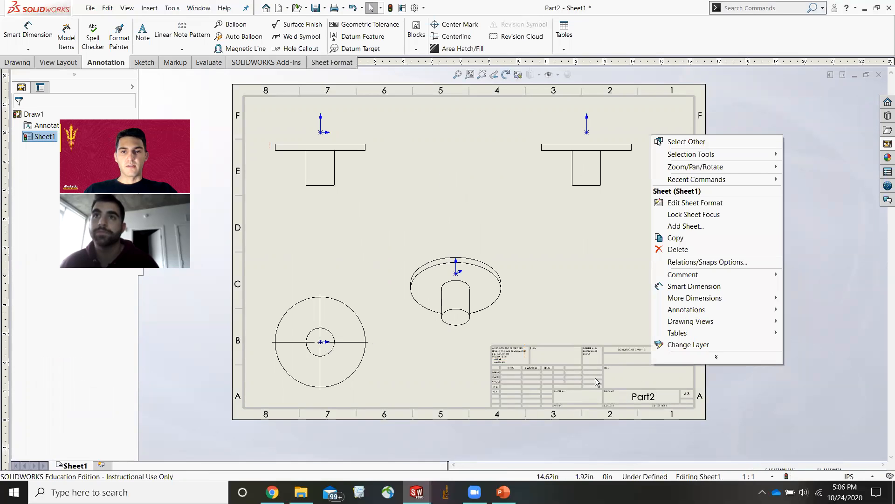
pyautogui.click(695, 202)
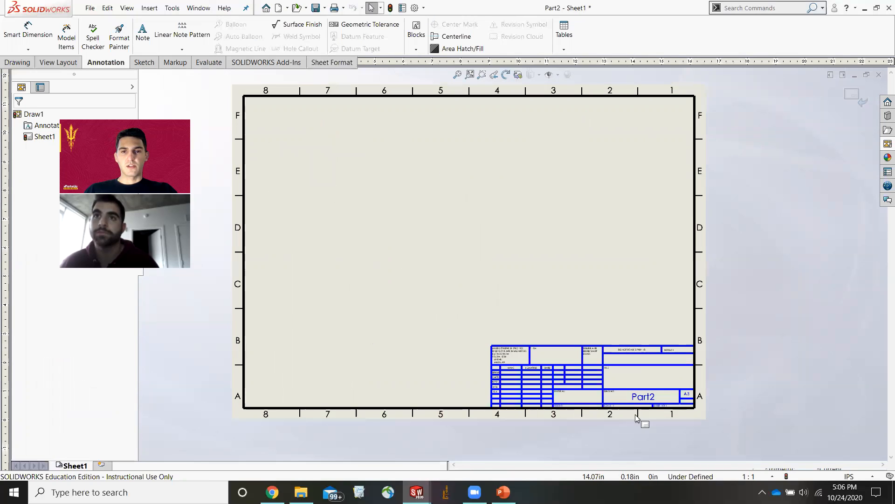
pyautogui.scroll(-3, 632, 386)
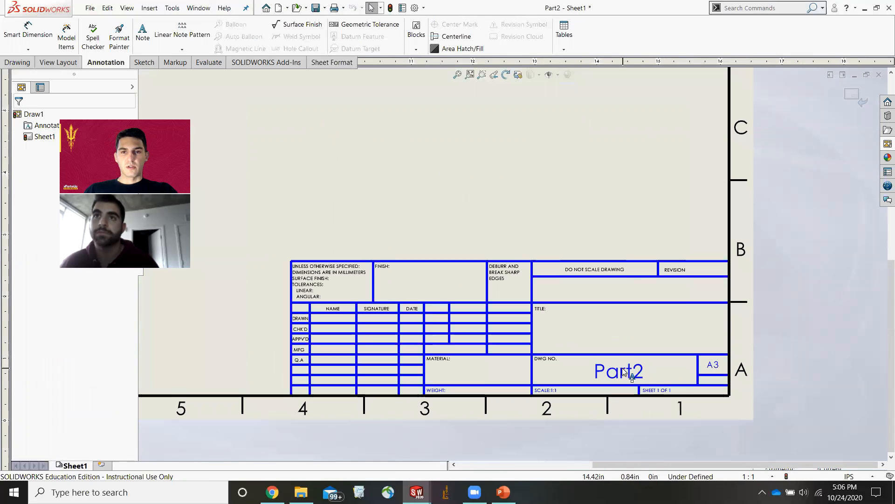
pyautogui.doubleClick(623, 329)
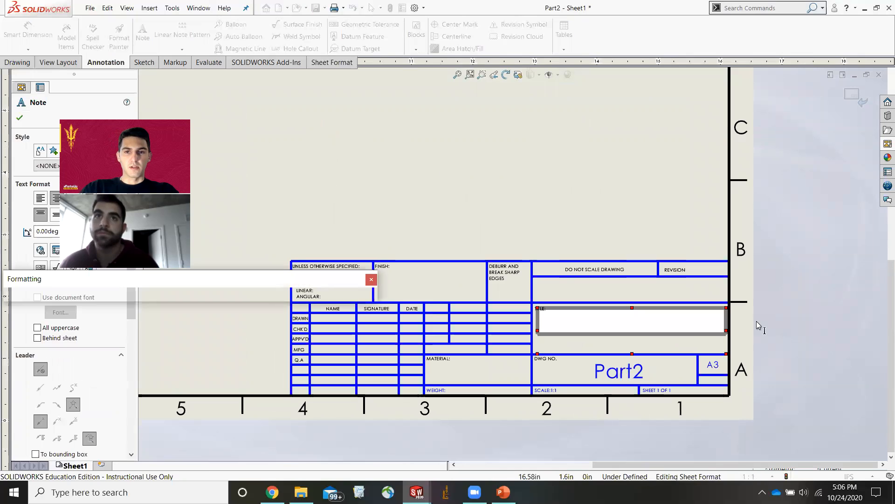
pyautogui.write('hi how ')
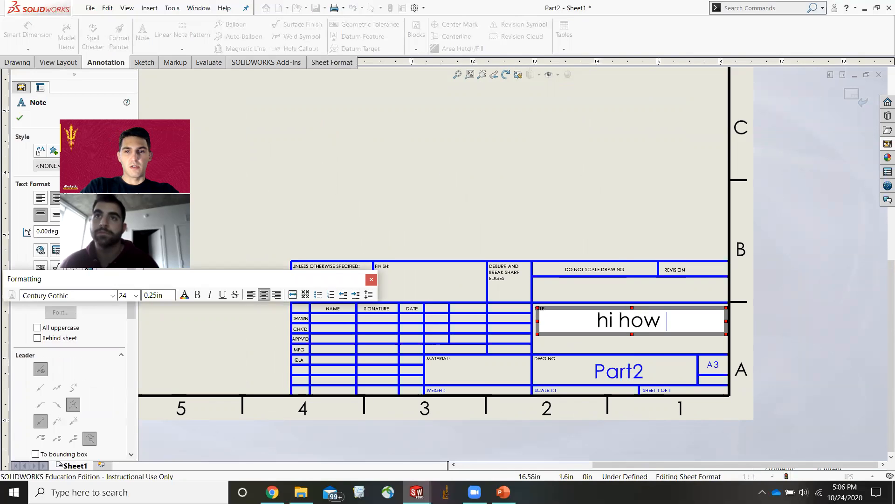
pyautogui.write('are you')
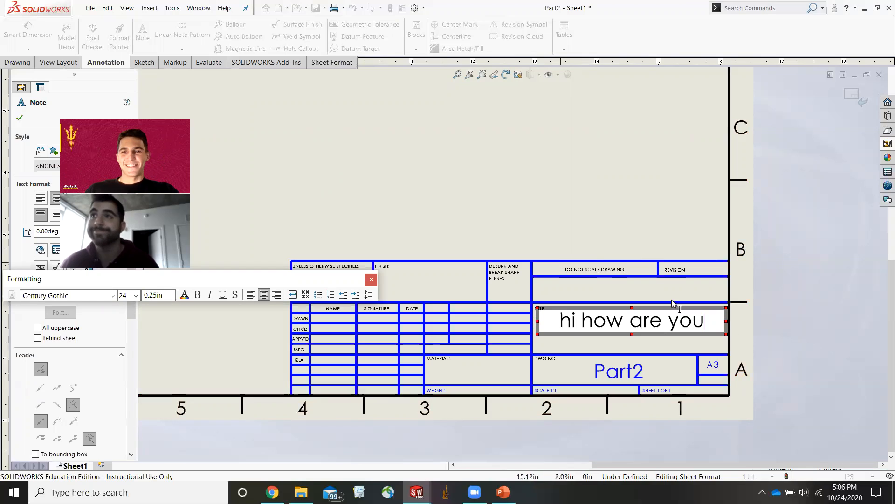
pyautogui.click(782, 308)
pyautogui.click(857, 91)
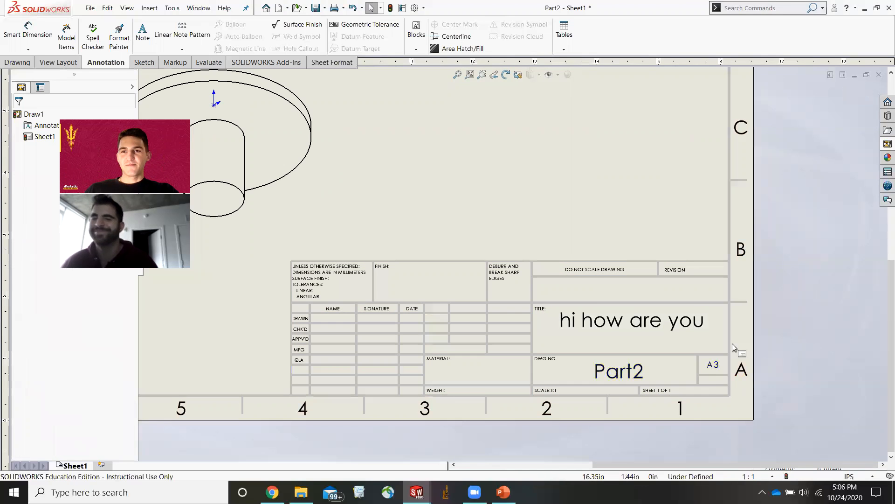
pyautogui.press('f')
pyautogui.scroll(-1, 430, 181)
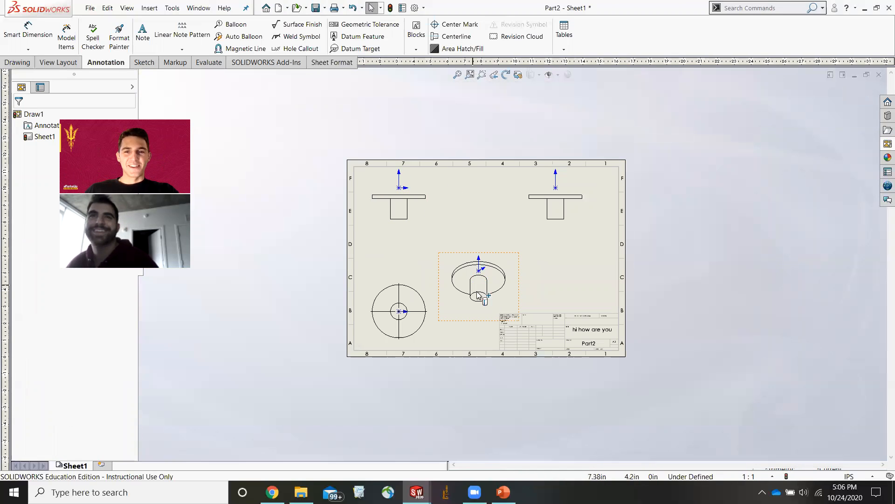
pyautogui.scroll(-4, 459, 261)
pyautogui.scroll(3, 496, 196)
pyautogui.scroll(-1, 649, 188)
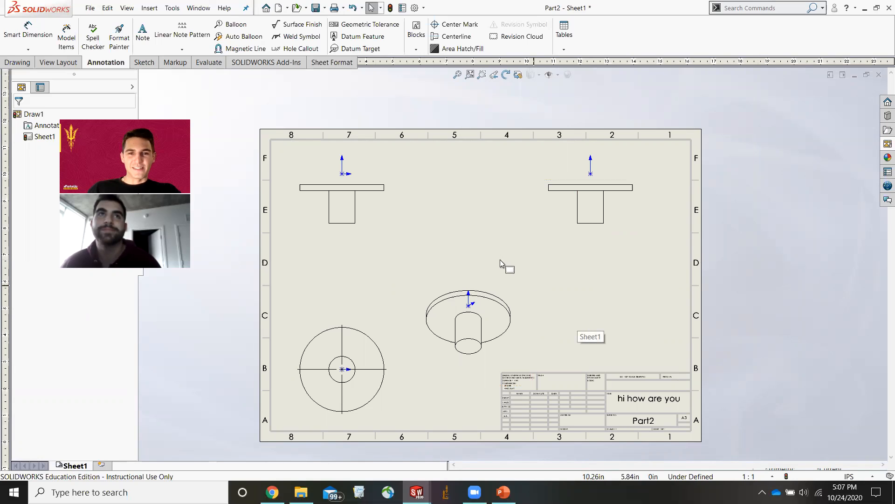
pyautogui.click(549, 75)
pyautogui.click(550, 76)
pyautogui.click(550, 76)
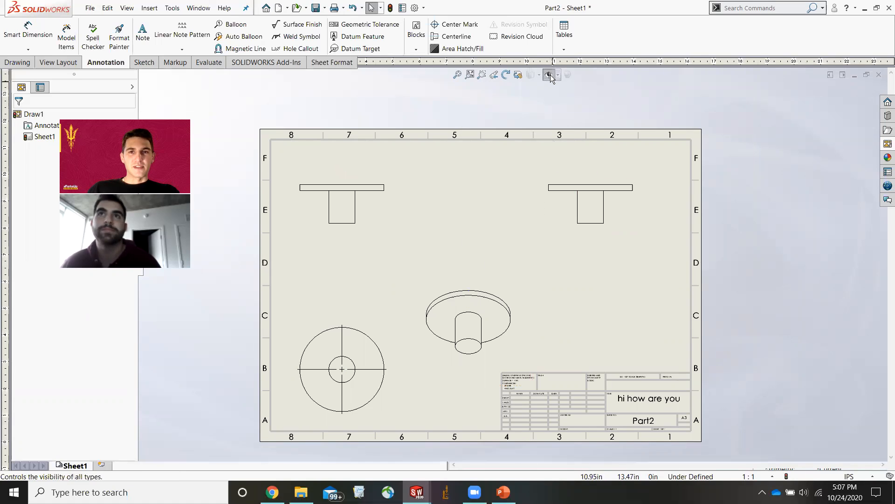
pyautogui.click(550, 76)
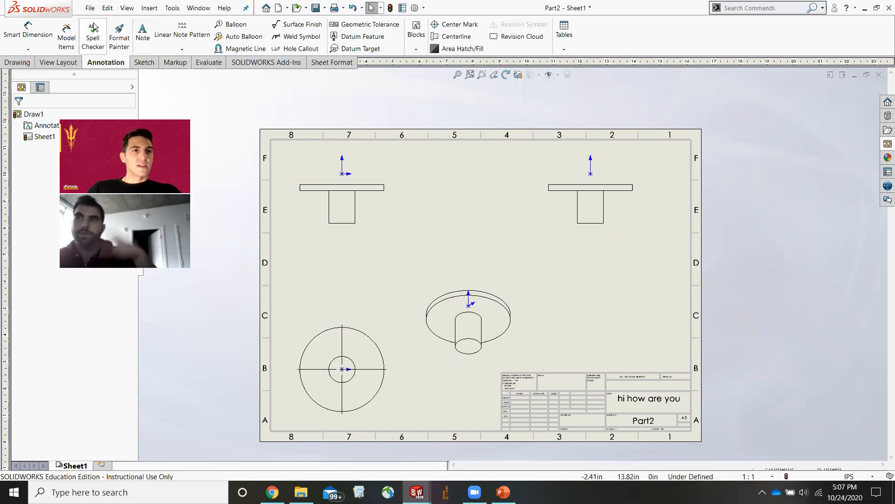
# Dimension the height of the hub in the front view.
pyautogui.click(355, 210)
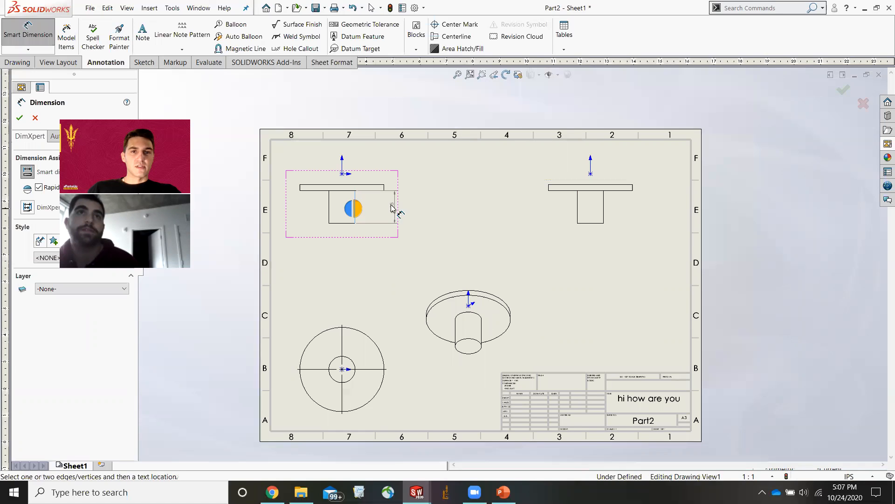
pyautogui.click(447, 205)
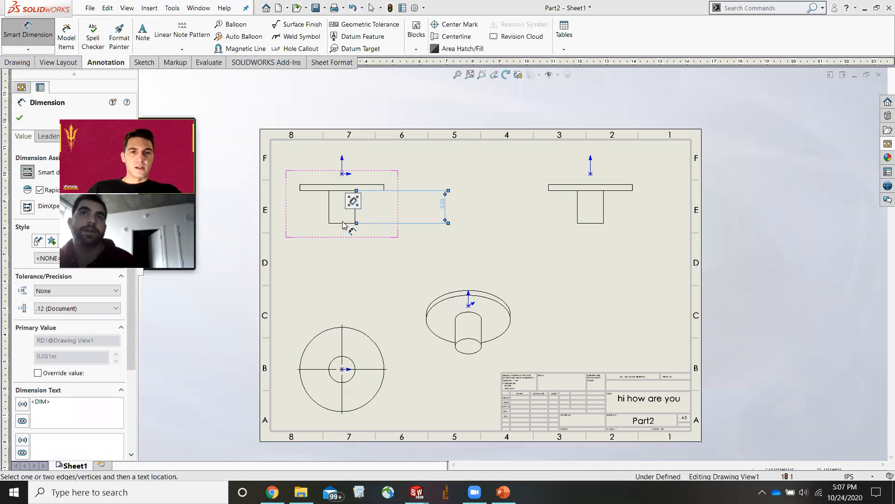
pyautogui.click(625, 314)
# Switch the document units to MMGS (millimeter, gram, second).
pyautogui.click(849, 476)
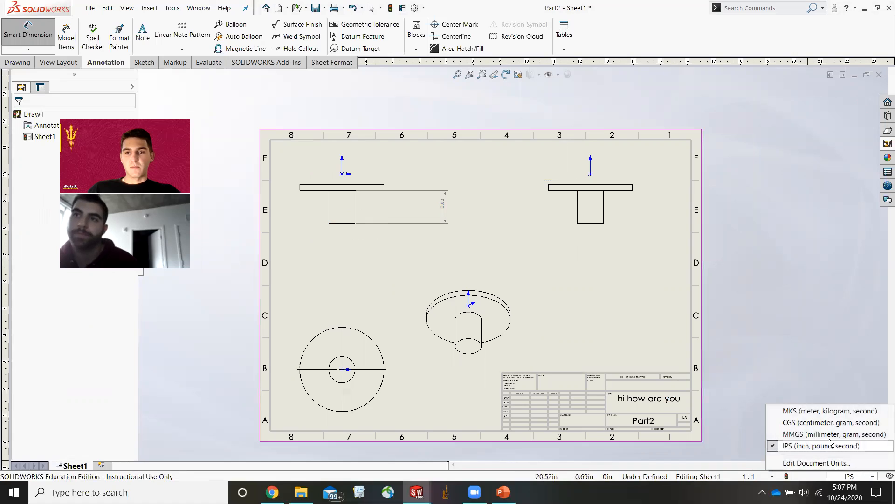
pyautogui.click(817, 434)
pyautogui.press('Escape')
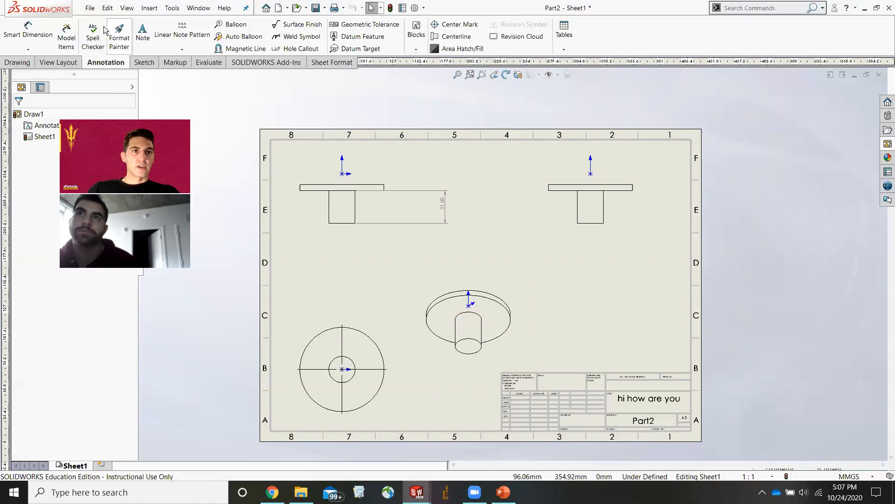
# Save the drawing as a SOLIDWORKS Drawing named "drawing of part1" in the practice parts folder.
pyautogui.click(90, 7)
pyautogui.click(129, 91)
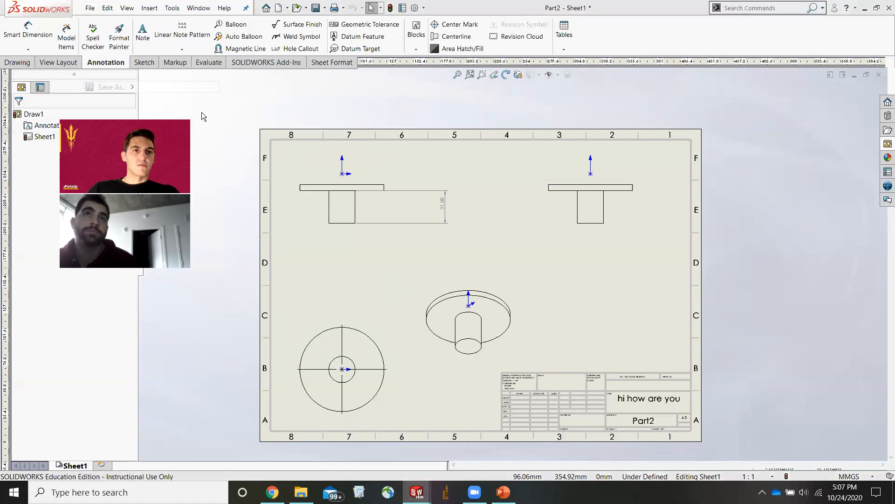
pyautogui.click(397, 219)
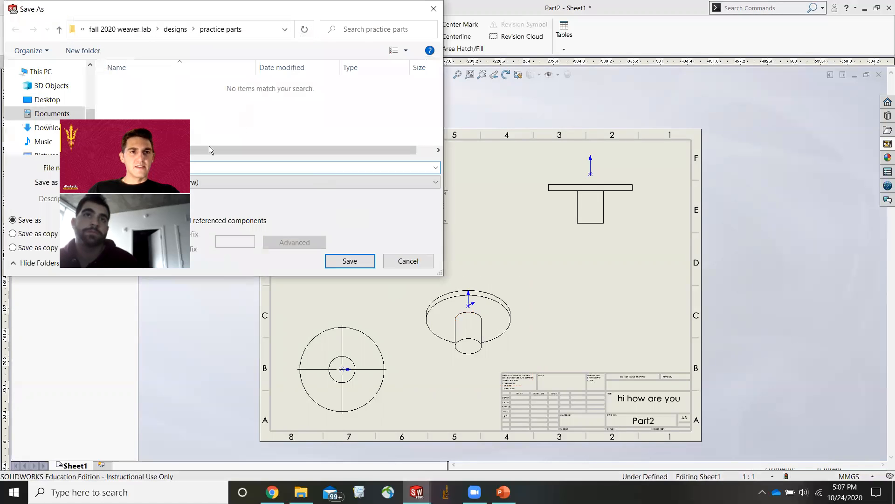
pyautogui.click(152, 182)
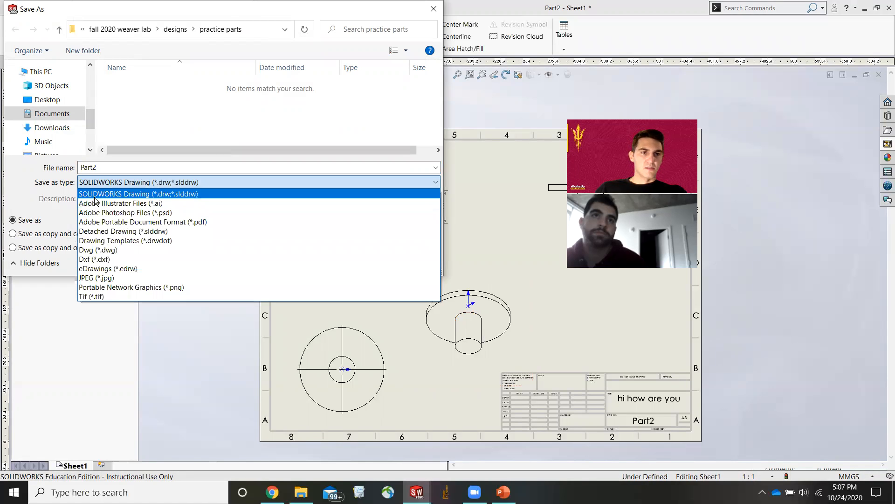
pyautogui.click(112, 168)
pyautogui.doubleClick(90, 168)
pyautogui.write('dr')
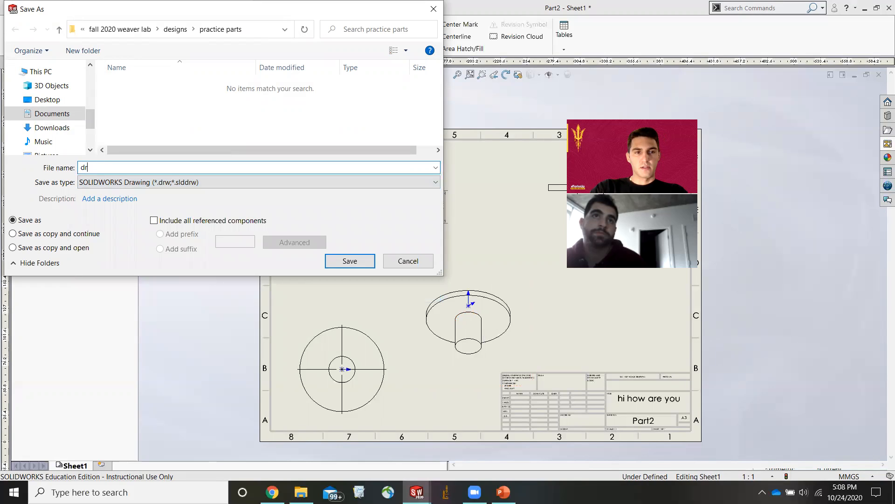
pyautogui.write('awing of part1')
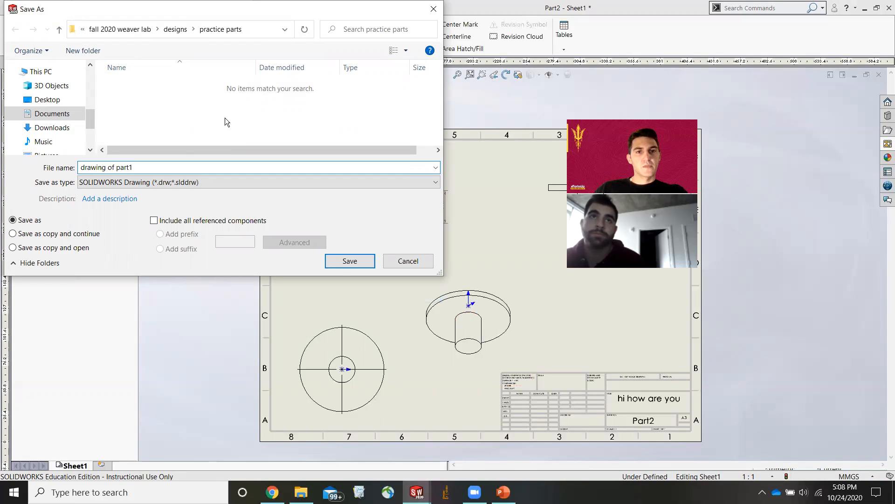
pyautogui.click(345, 260)
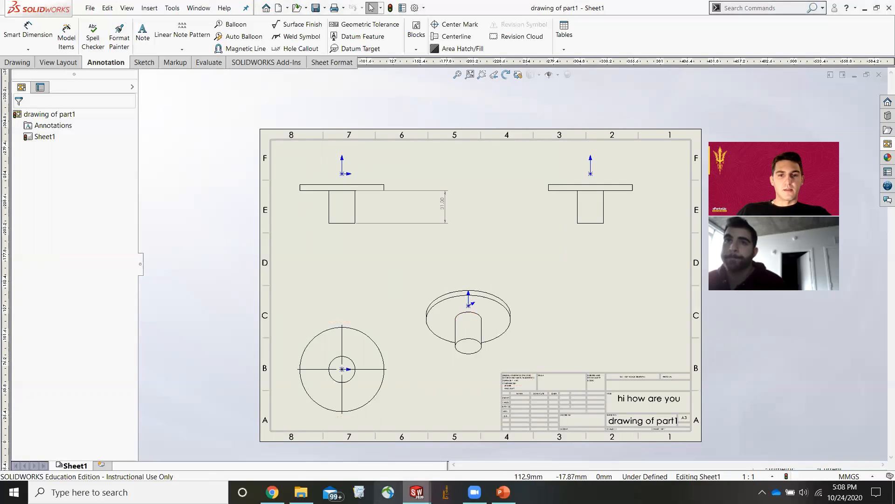
# Switch to the Part1 window and orbit the block to inspect it from another angle.
pyautogui.moveTo(417, 492)
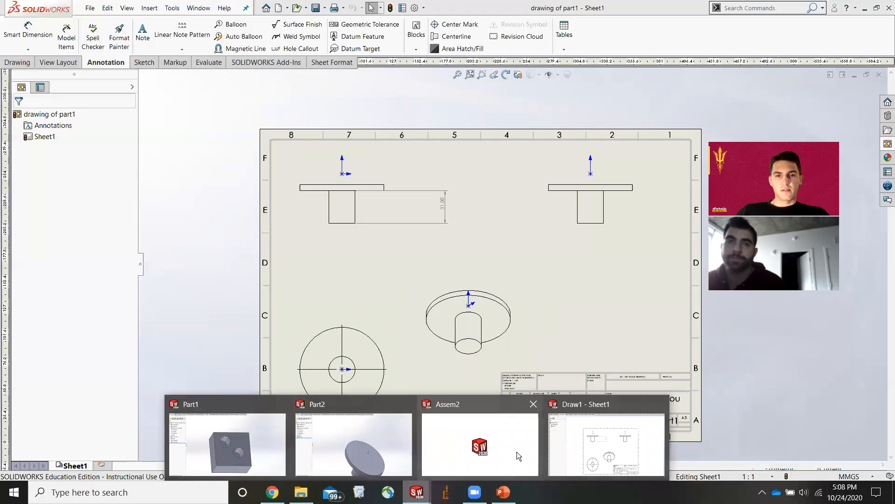
pyautogui.moveTo(571, 441)
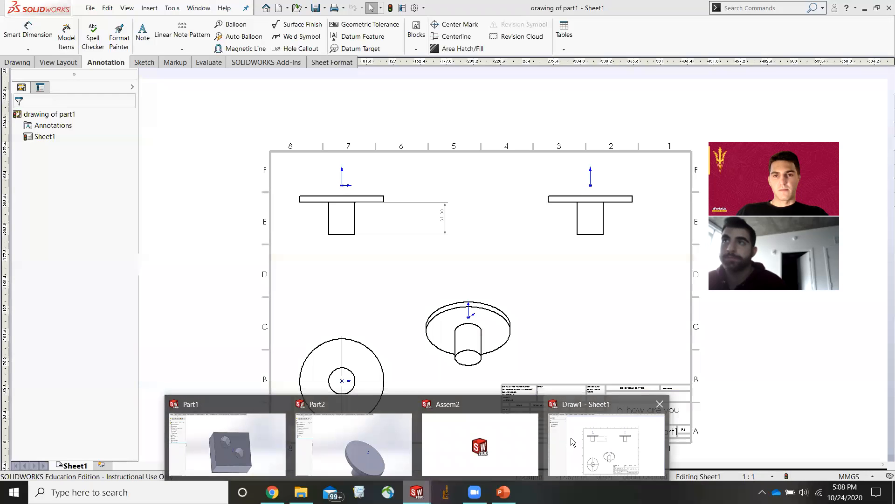
pyautogui.moveTo(515, 440)
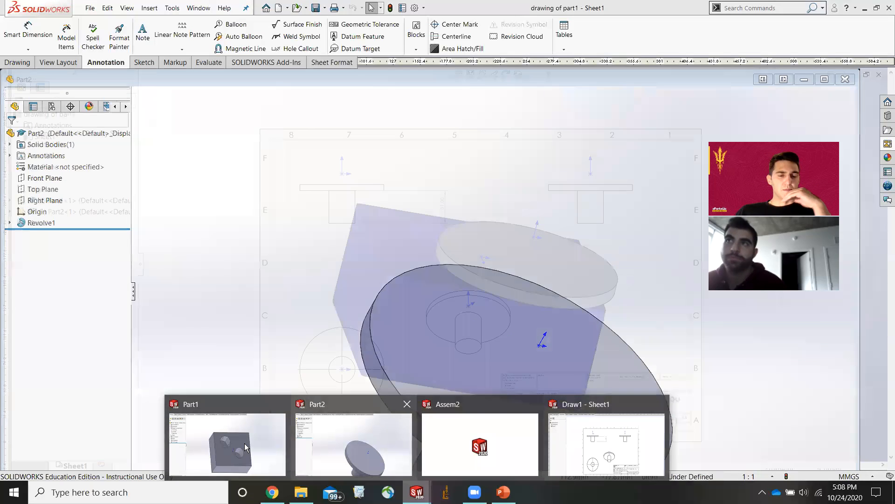
pyautogui.moveTo(242, 436)
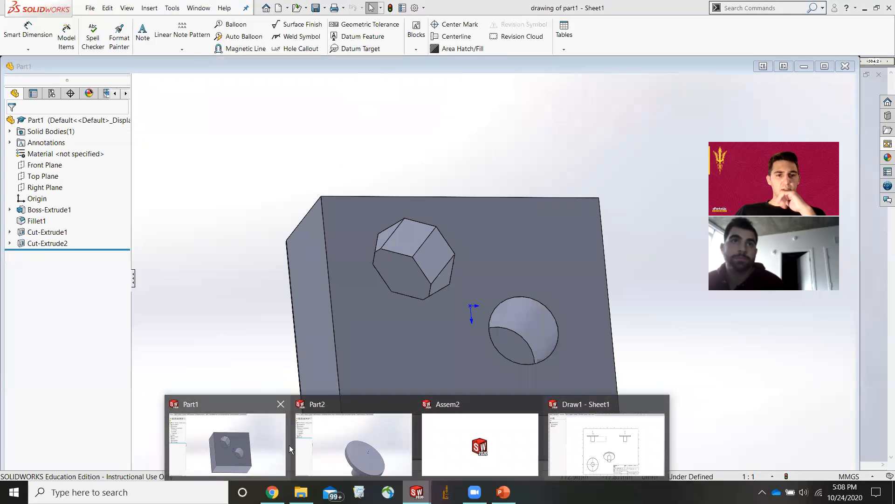
pyautogui.moveTo(563, 467)
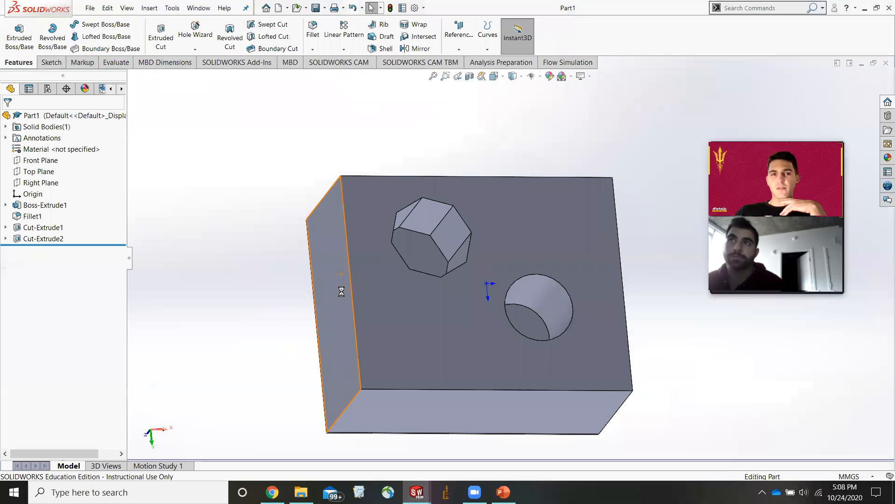
pyautogui.moveTo(403, 333)
pyautogui.mouseDown(button='middle')
pyautogui.moveTo(412, 210)
pyautogui.moveTo(400, 214)
pyautogui.moveTo(405, 238)
pyautogui.mouseUp(button='middle')
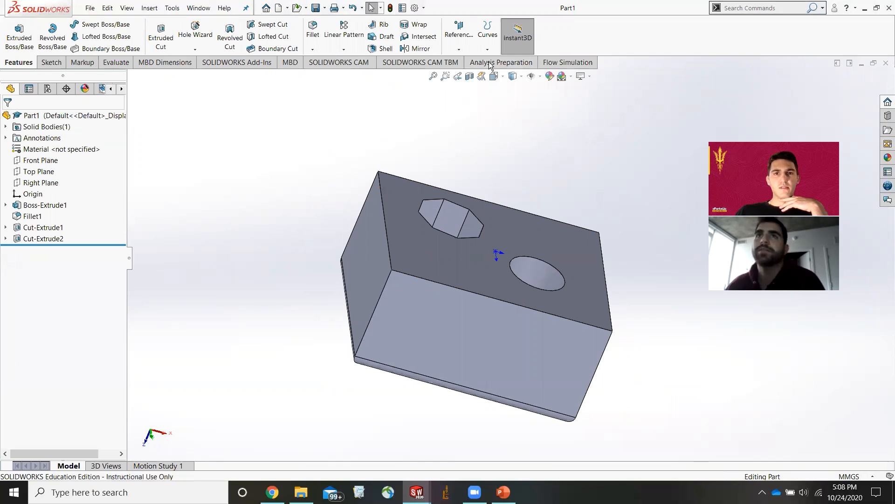
# Switch to the PowerPoint presentation and browse the 3D printed mold design slides, then return.
pyautogui.click(487, 47)
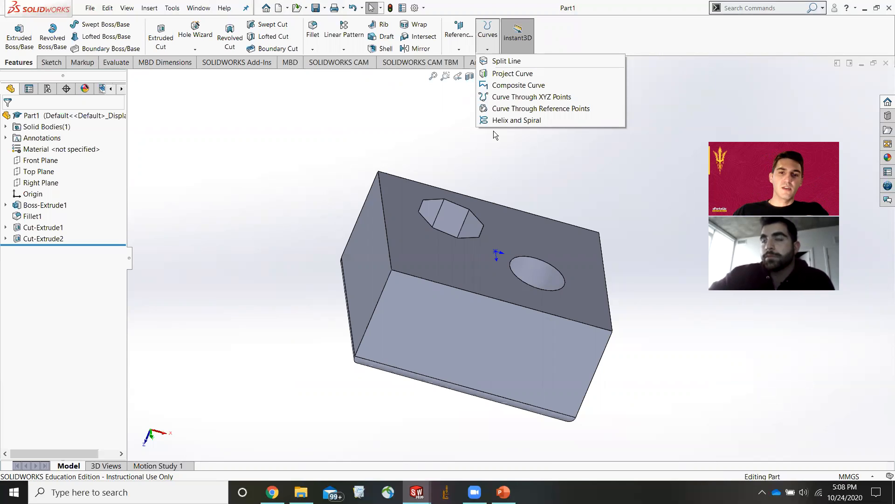
pyautogui.click(504, 492)
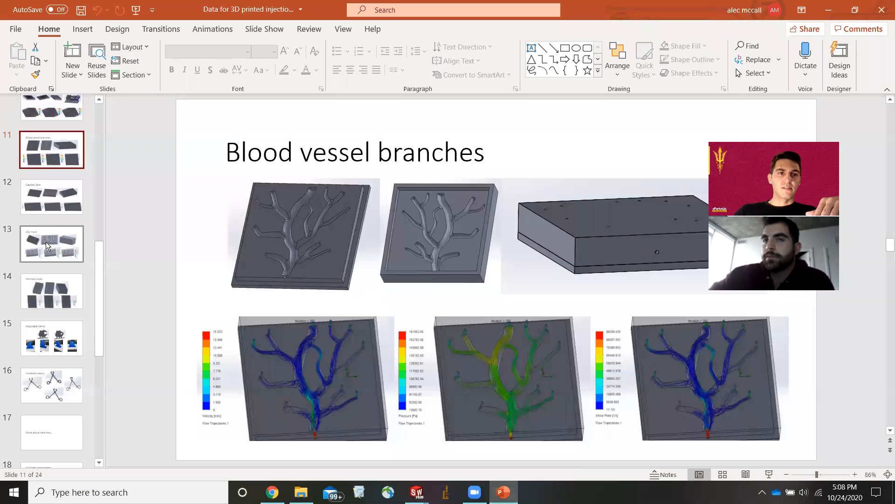
pyautogui.scroll(1, 47, 240)
pyautogui.scroll(-2, 424, 219)
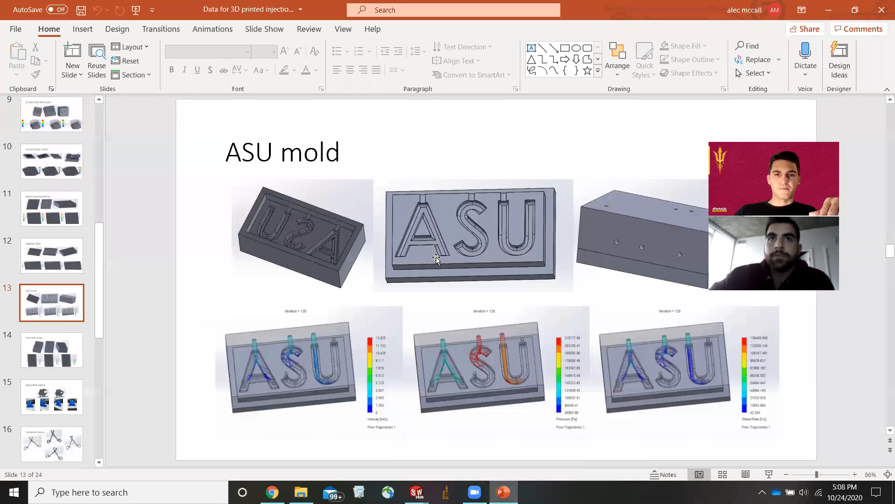
pyautogui.scroll(5, 442, 268)
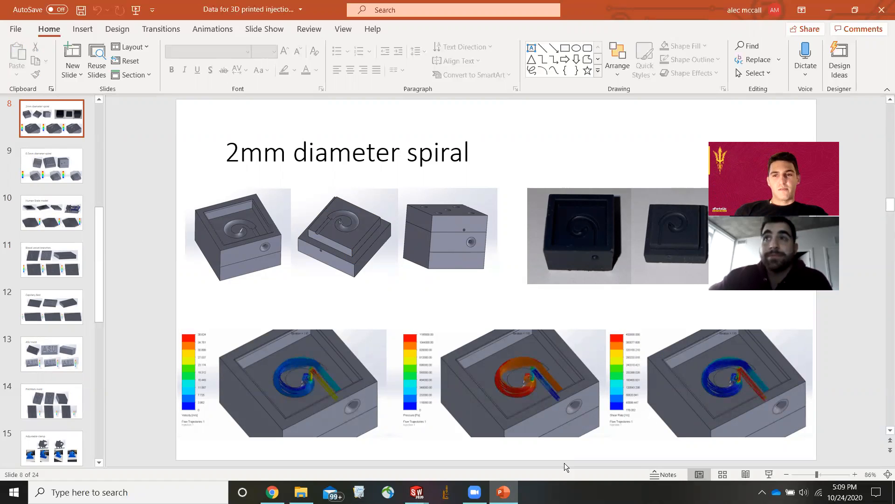
pyautogui.click(504, 492)
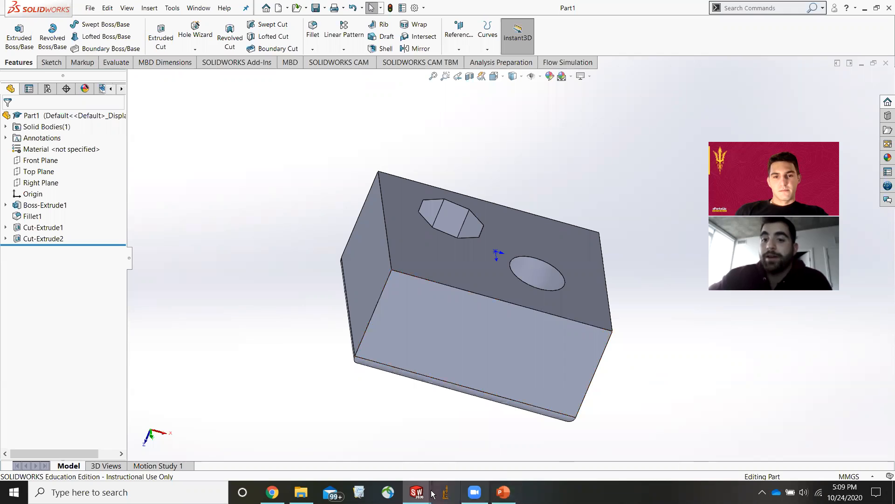
# Switch to the Assem2 assembly window and then back to Part1.
pyautogui.click(416, 492)
pyautogui.click(503, 440)
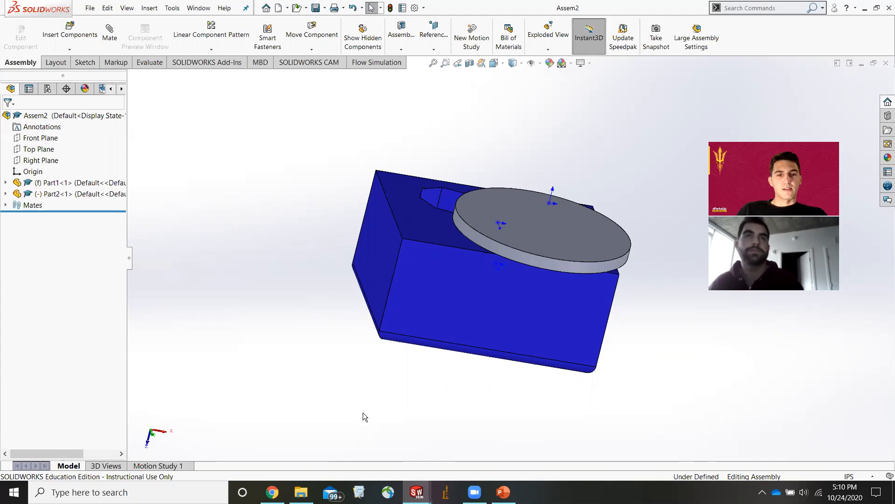
pyautogui.moveTo(416, 492)
pyautogui.click(272, 438)
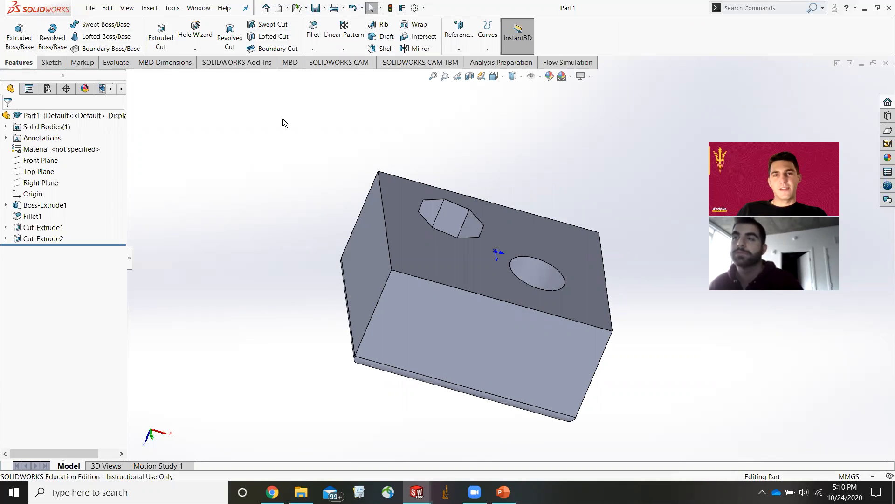
pyautogui.click(149, 8)
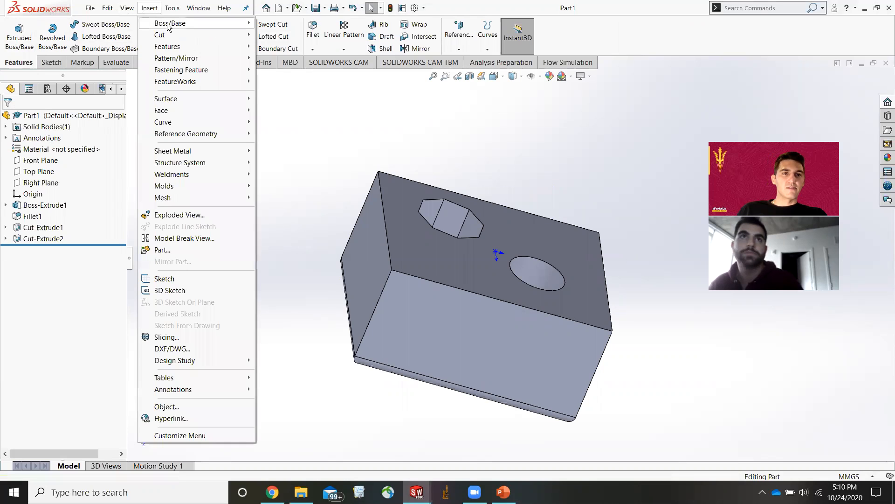
pyautogui.moveTo(185, 47)
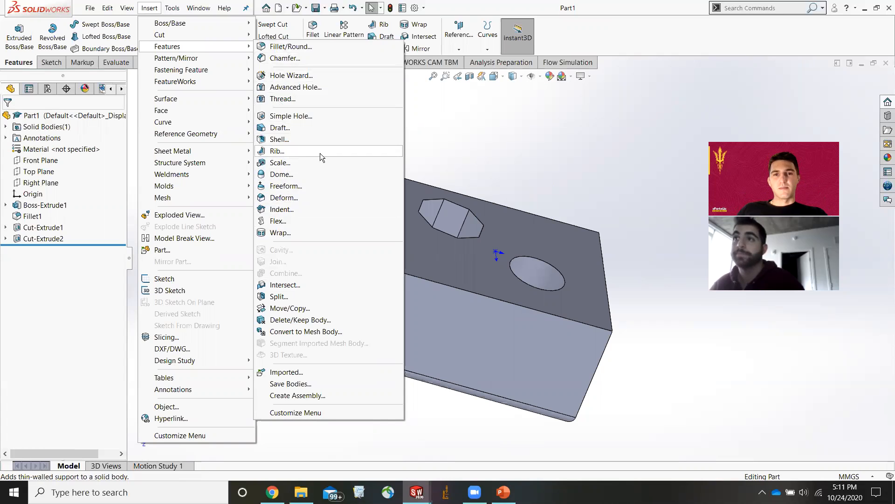
pyautogui.click(469, 115)
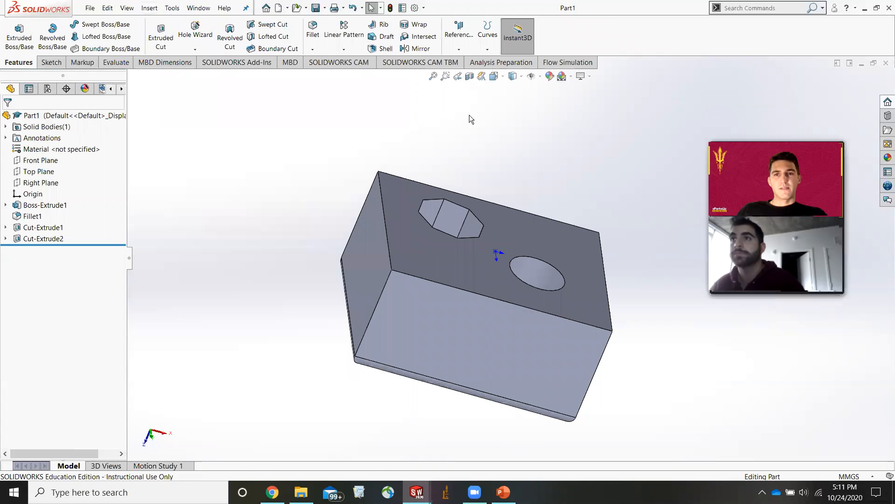